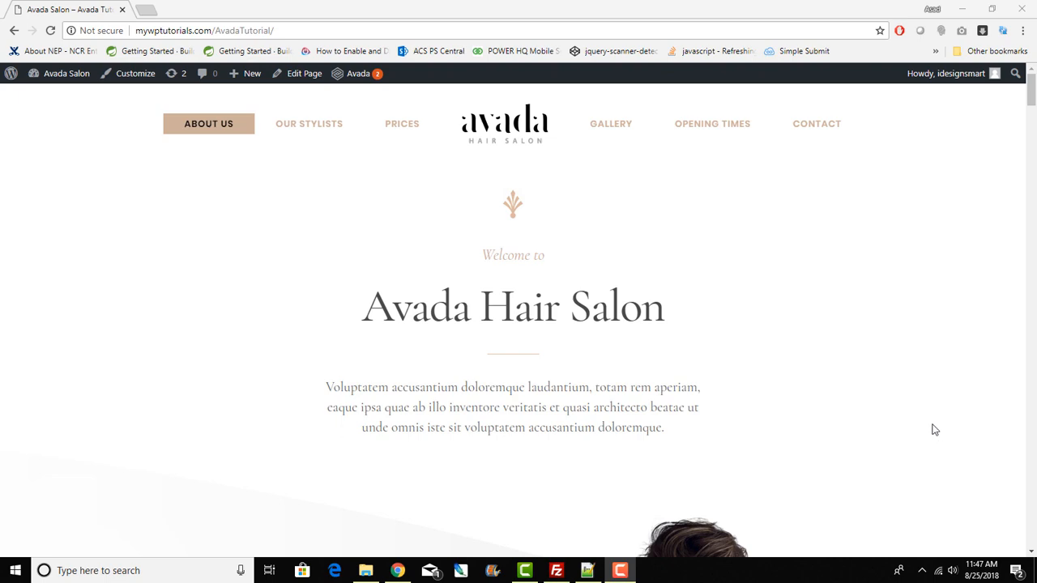
Step: Open the Avada Salon admin Dashboard from the admin bar and look over the Welcome panel
{"action": "scroll", "coordinate": [934, 429], "scroll_direction": "down", "scroll_amount": 3}
{"action": "scroll", "coordinate": [933, 429], "scroll_direction": "up", "scroll_amount": 3}
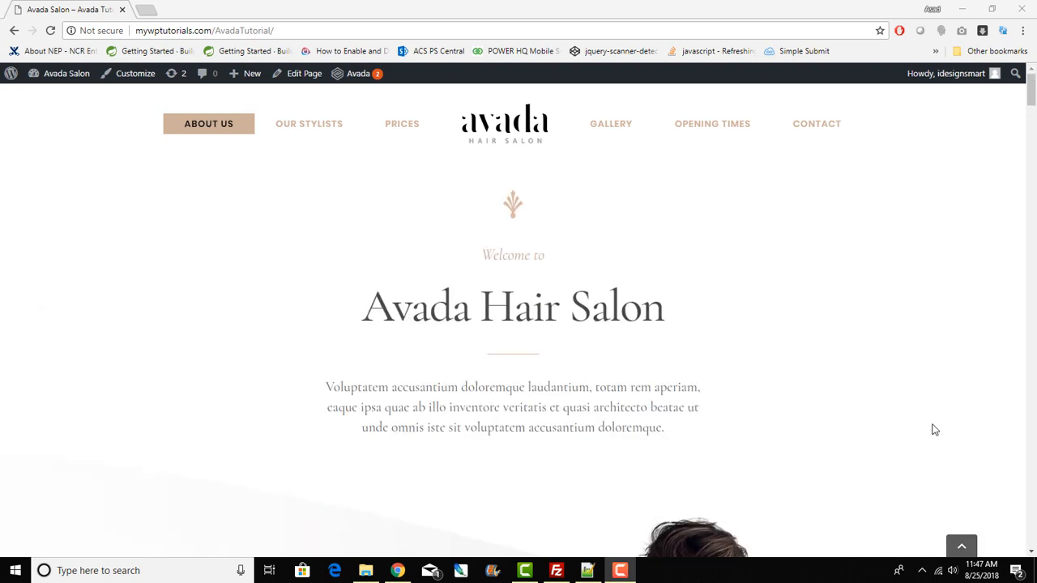
{"action": "scroll", "coordinate": [934, 429], "scroll_direction": "down", "scroll_amount": 10}
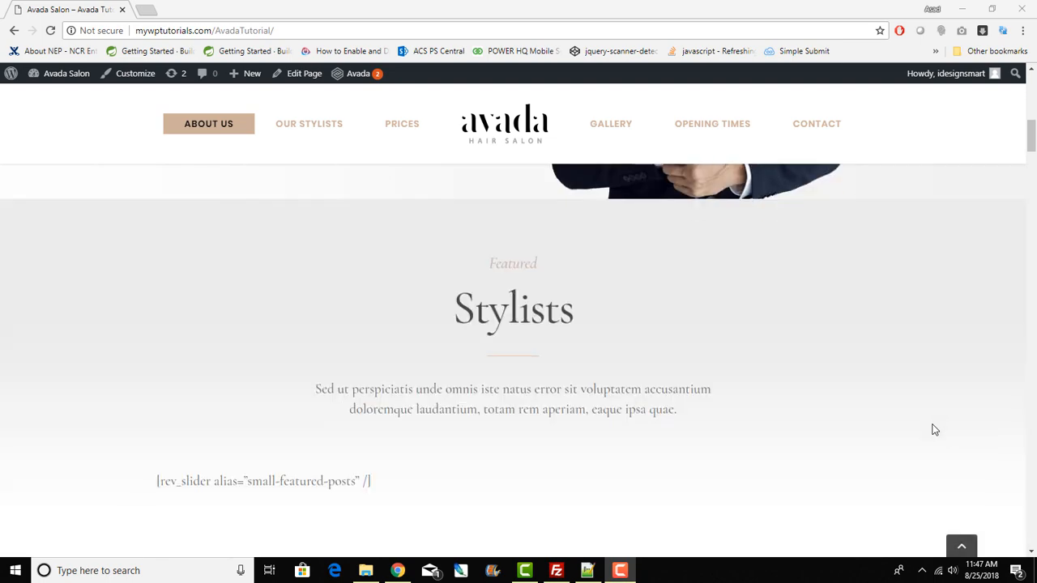
{"action": "scroll", "coordinate": [933, 429], "scroll_direction": "down", "scroll_amount": 3}
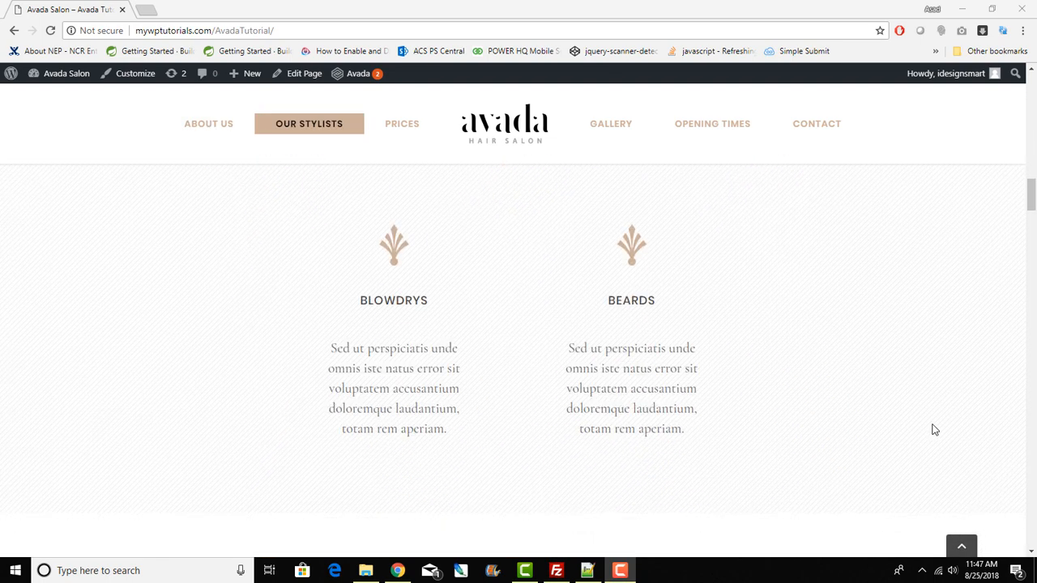
{"action": "scroll", "coordinate": [934, 429], "scroll_direction": "up", "scroll_amount": 8}
{"action": "scroll", "coordinate": [934, 429], "scroll_direction": "up", "scroll_amount": 7}
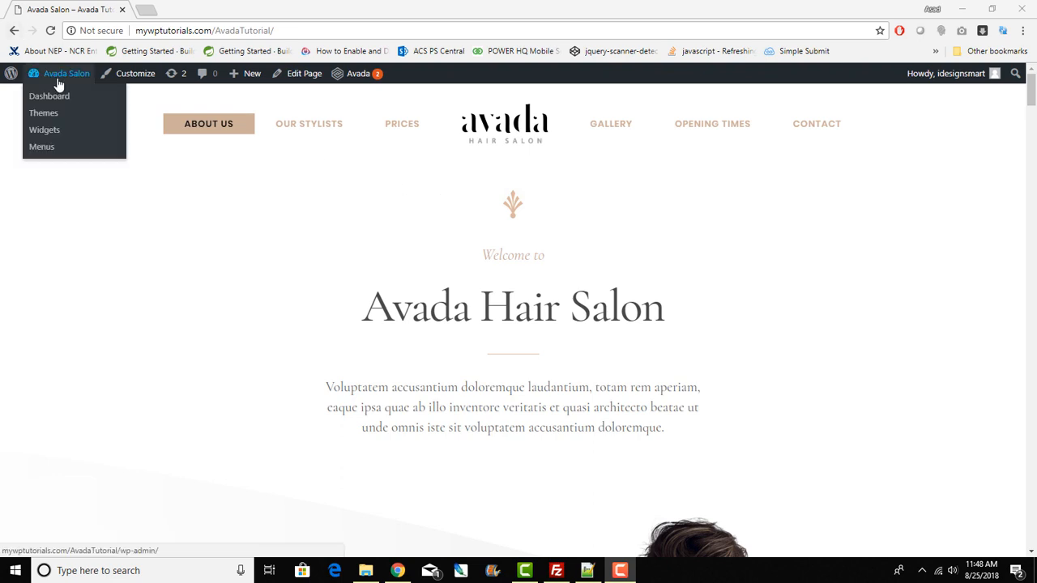
{"action": "left_click", "coordinate": [49, 96]}
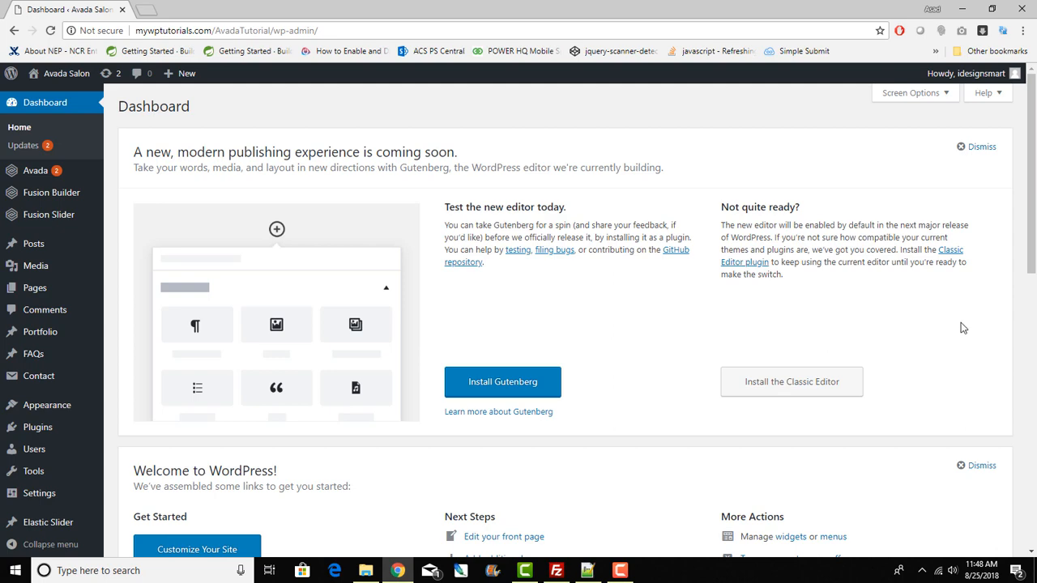
{"action": "scroll", "coordinate": [962, 327], "scroll_direction": "down", "scroll_amount": 10}
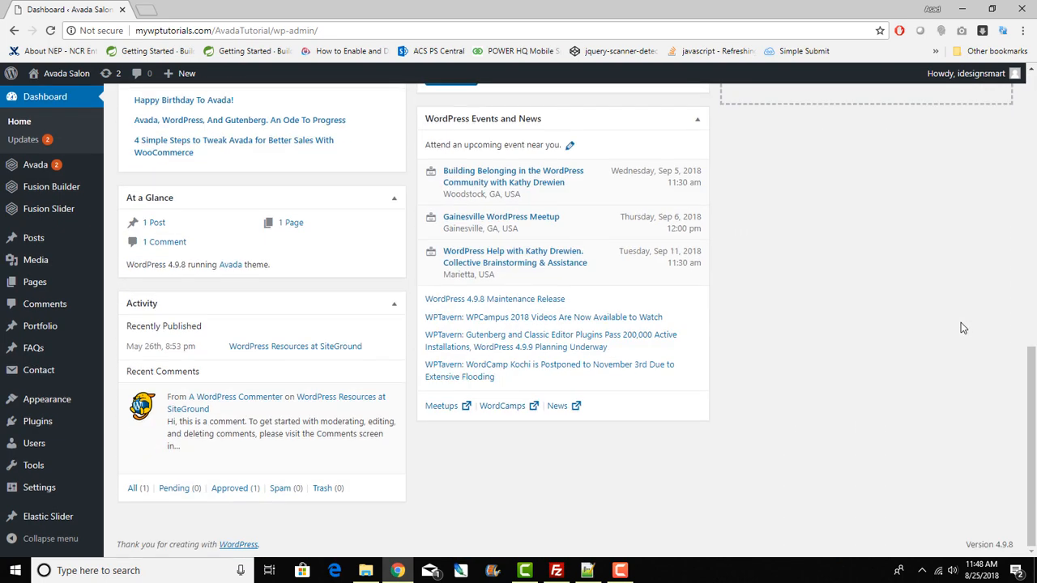
{"action": "scroll", "coordinate": [962, 327], "scroll_direction": "up", "scroll_amount": 10}
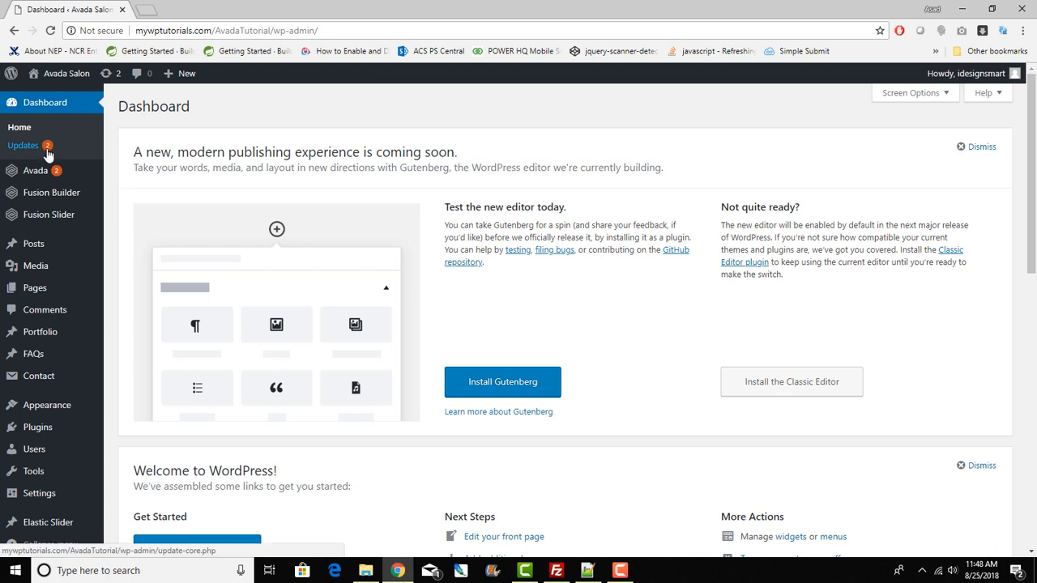
Step: Open the Updates page and tick the Avada theme for updating from 5.5.2 to 5.6.2
{"action": "left_click", "coordinate": [23, 146]}
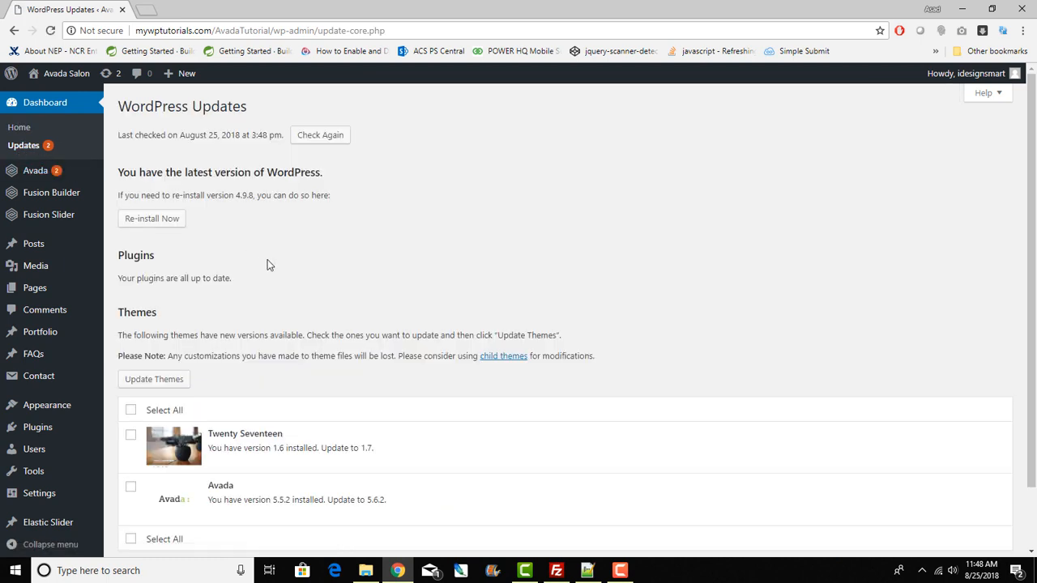
{"action": "scroll", "coordinate": [268, 264], "scroll_direction": "down", "scroll_amount": 1}
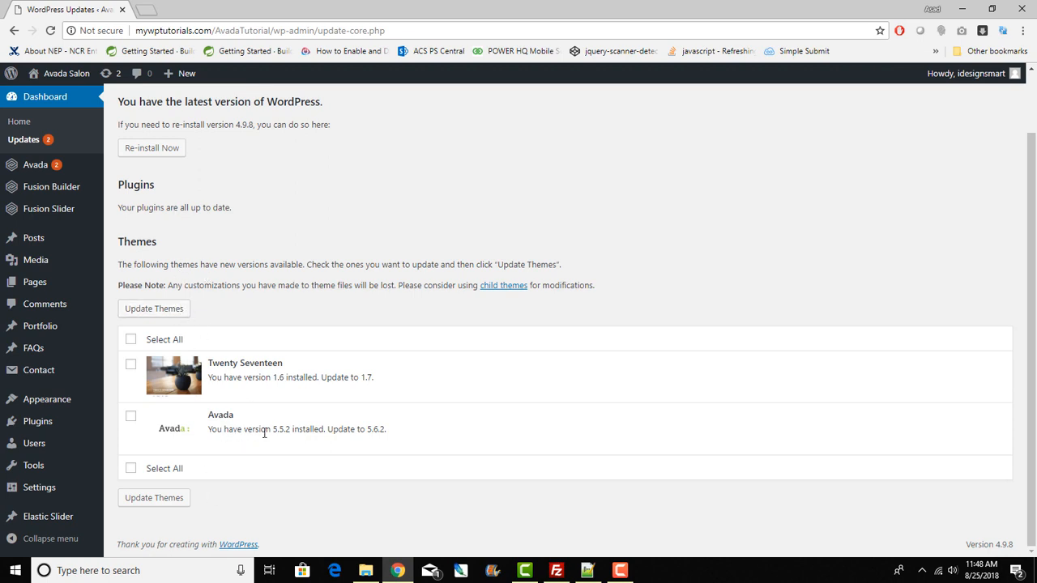
{"action": "left_click_drag", "start_coordinate": [266, 432], "coordinate": [324, 431]}
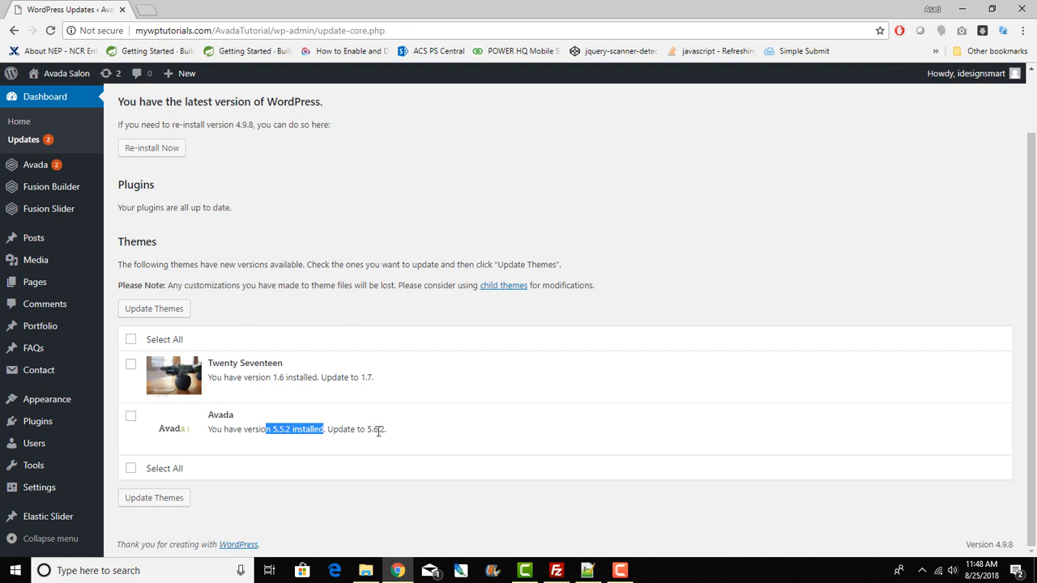
{"action": "scroll", "coordinate": [435, 441], "scroll_direction": "up", "scroll_amount": 1}
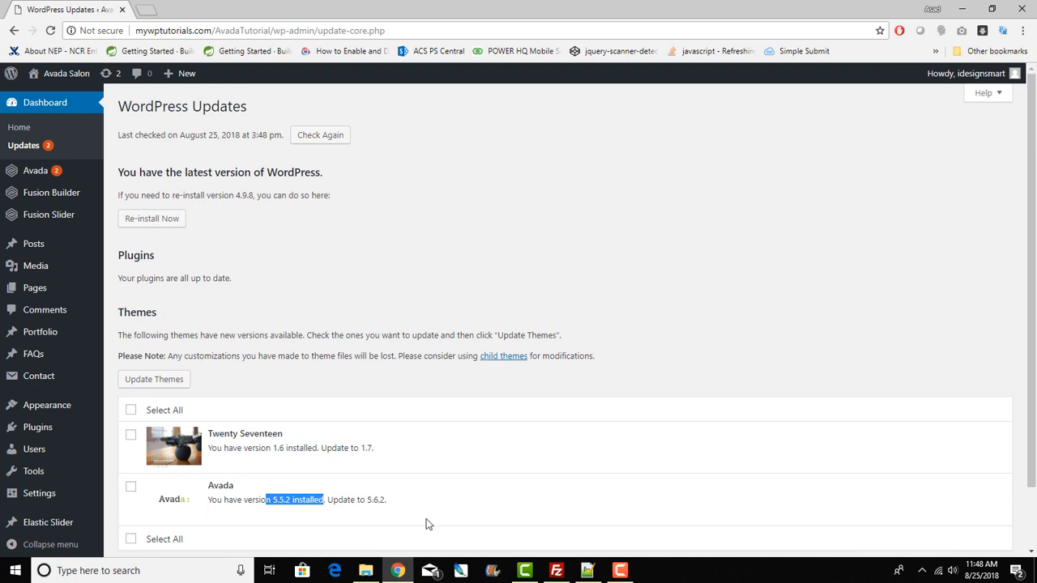
{"action": "left_click", "coordinate": [131, 486]}
Step: Highlight the plugins-up-to-date note, the WordPress-is-current message and the Twenty Seventeen theme name
{"action": "scroll", "coordinate": [287, 498], "scroll_direction": "down", "scroll_amount": 1}
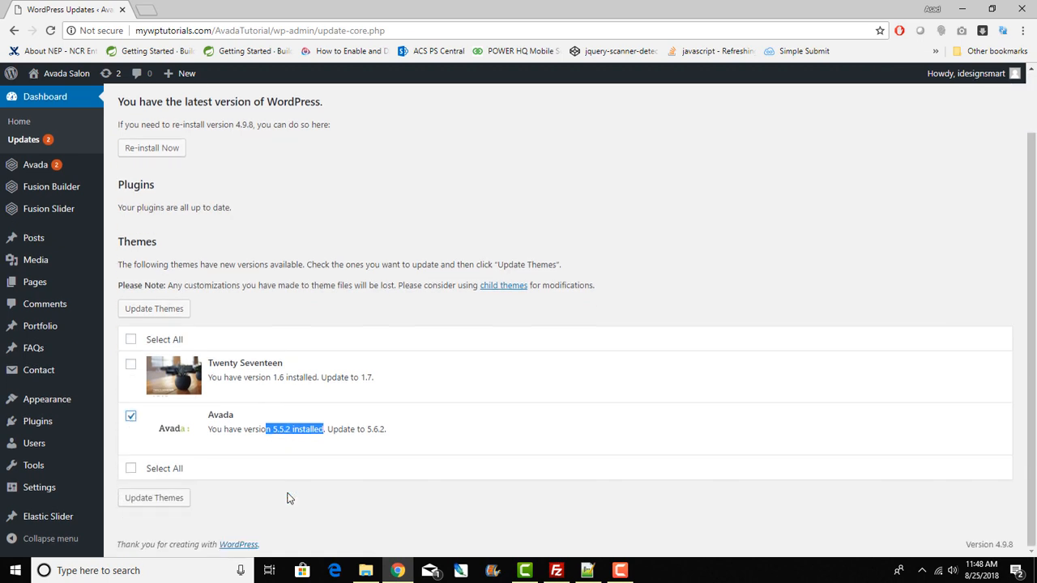
{"action": "scroll", "coordinate": [263, 508], "scroll_direction": "up", "scroll_amount": 1}
{"action": "scroll", "coordinate": [243, 506], "scroll_direction": "down", "scroll_amount": 1}
{"action": "scroll", "coordinate": [256, 499], "scroll_direction": "up", "scroll_amount": 1}
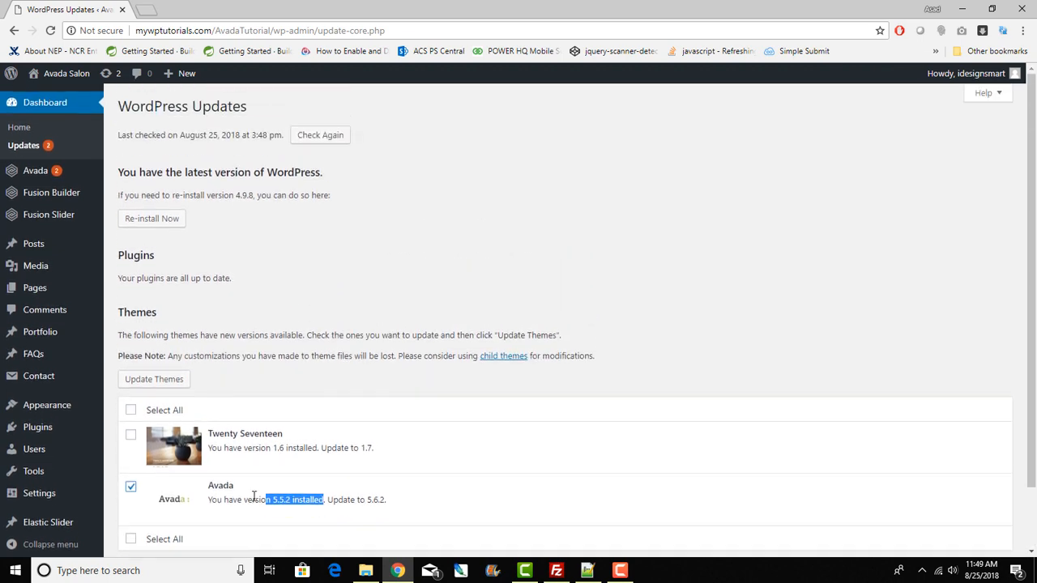
{"action": "left_click", "coordinate": [120, 278]}
{"action": "left_click_drag", "start_coordinate": [119, 277], "coordinate": [252, 281]}
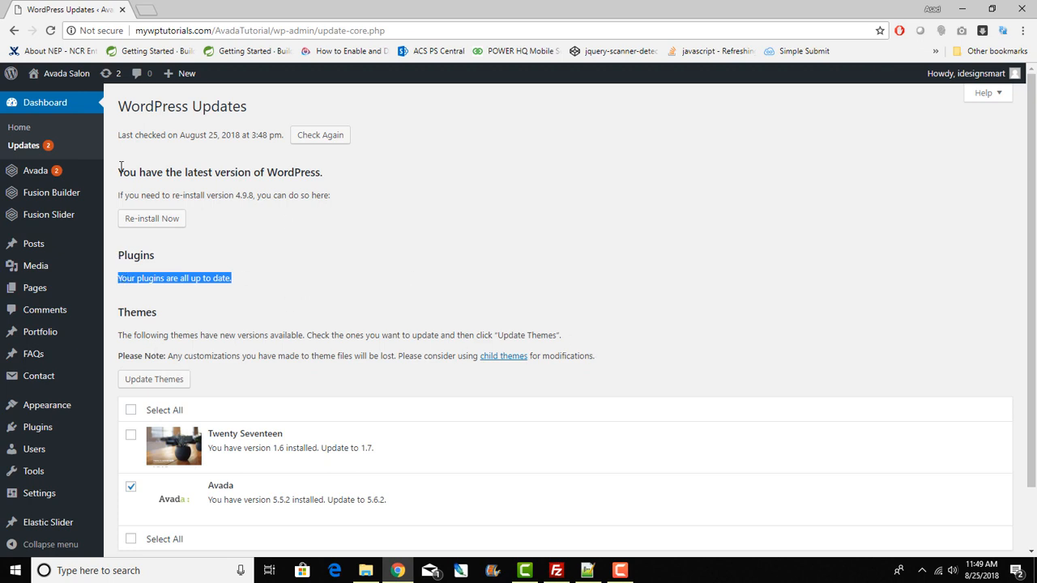
{"action": "left_click_drag", "start_coordinate": [119, 174], "coordinate": [382, 208]}
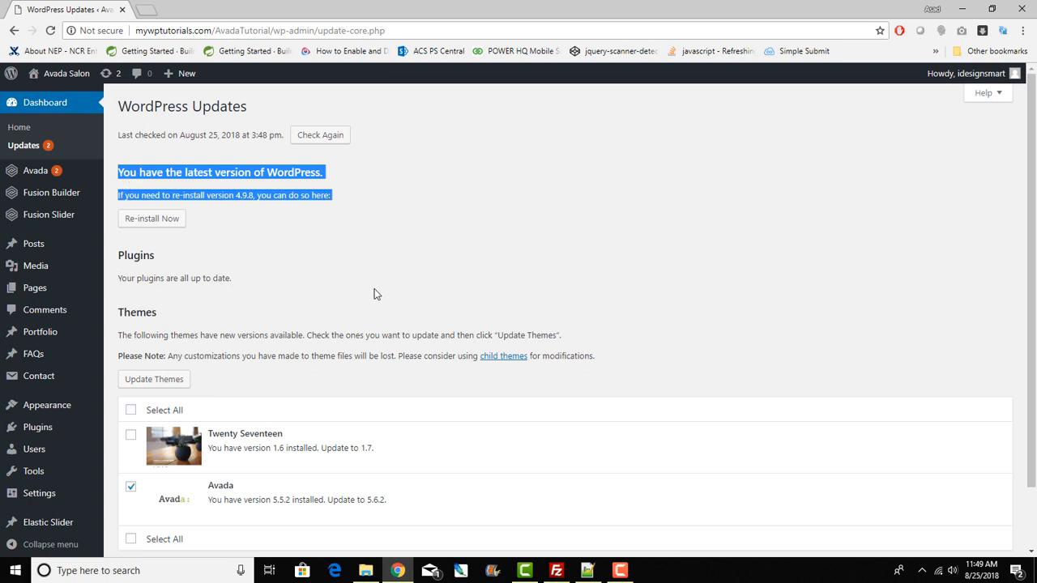
{"action": "scroll", "coordinate": [374, 293], "scroll_direction": "down", "scroll_amount": 2}
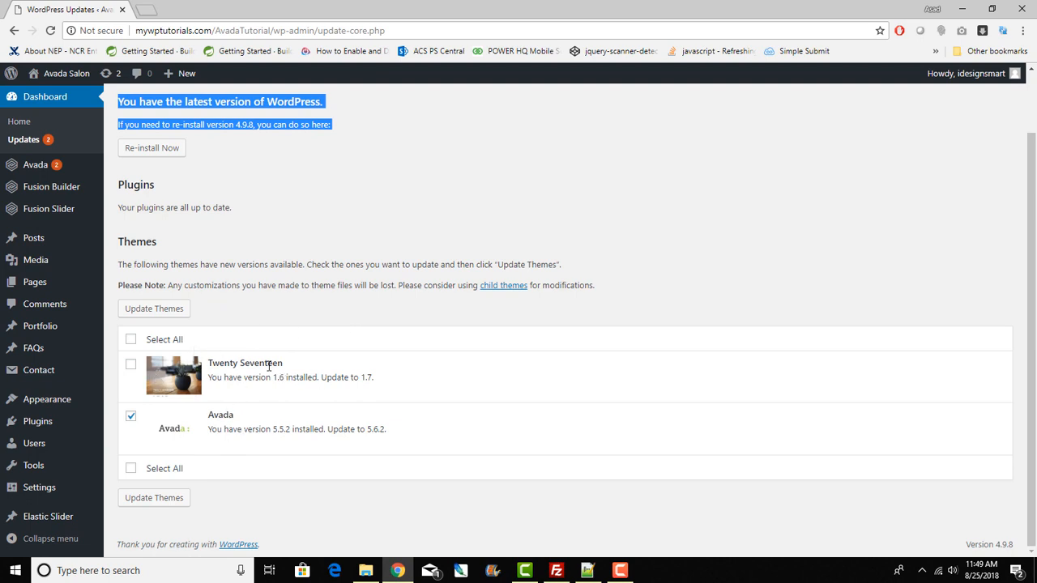
{"action": "left_click_drag", "start_coordinate": [286, 364], "coordinate": [208, 363]}
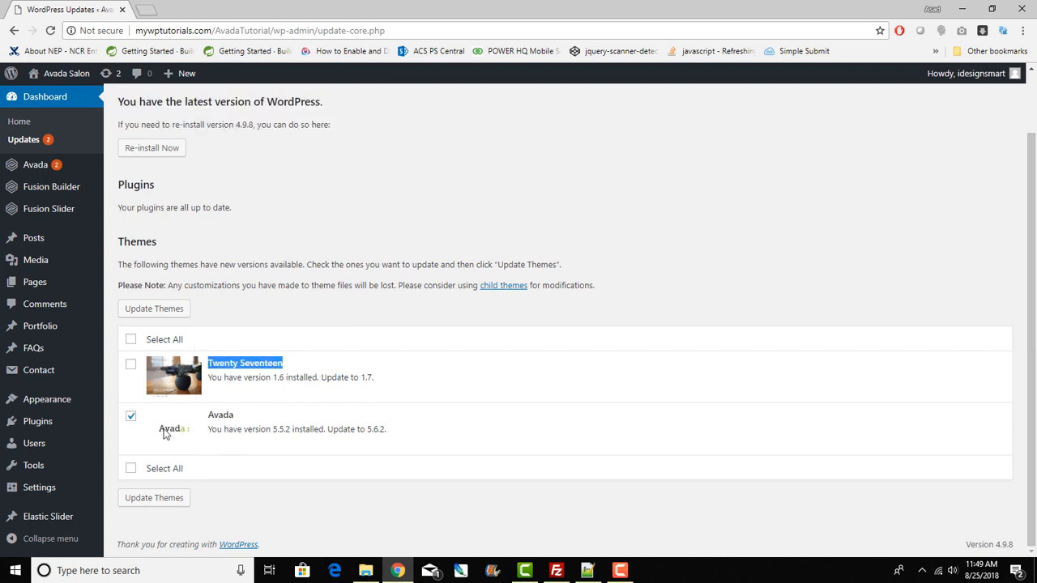
Step: Update the checked Avada theme to 5.6.2, then go to the Welcome to Avada page
{"action": "left_click", "coordinate": [158, 504]}
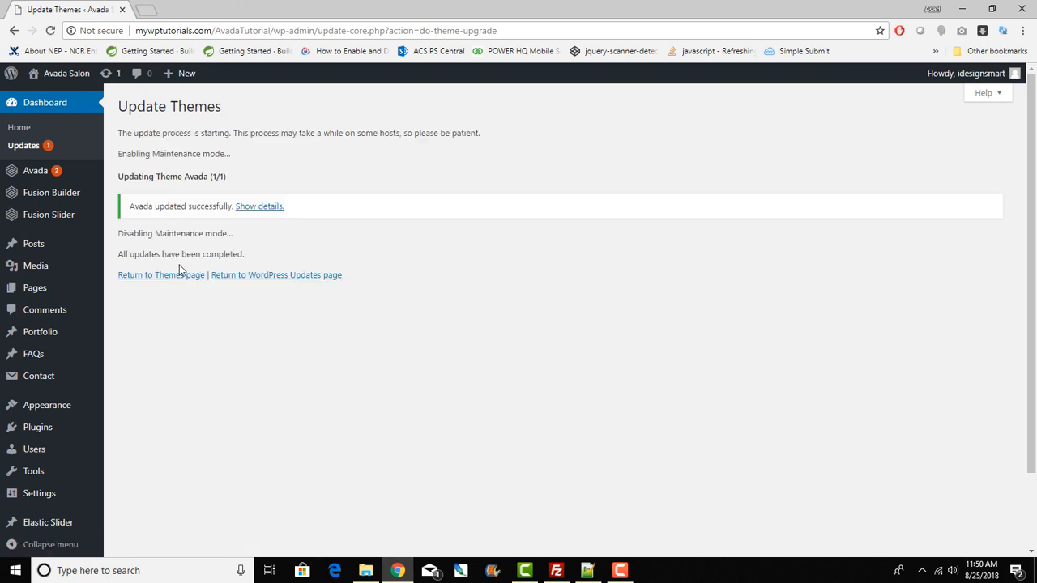
{"action": "left_click", "coordinate": [37, 173]}
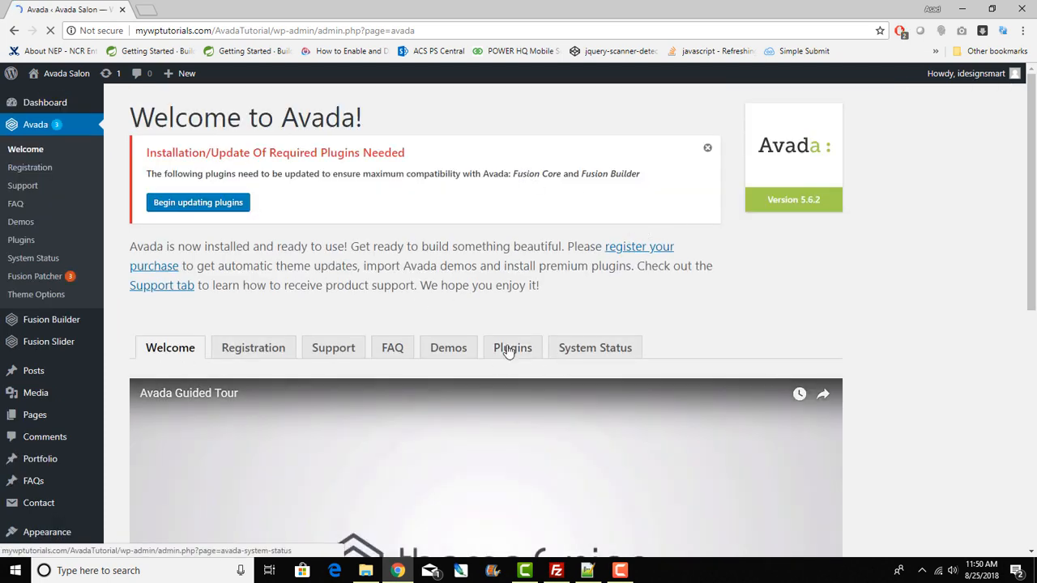
Step: Update Fusion Core to 3.6.2 and Fusion Builder to 1.6.2 from Avada's Plugins tab
{"action": "left_click", "coordinate": [510, 348]}
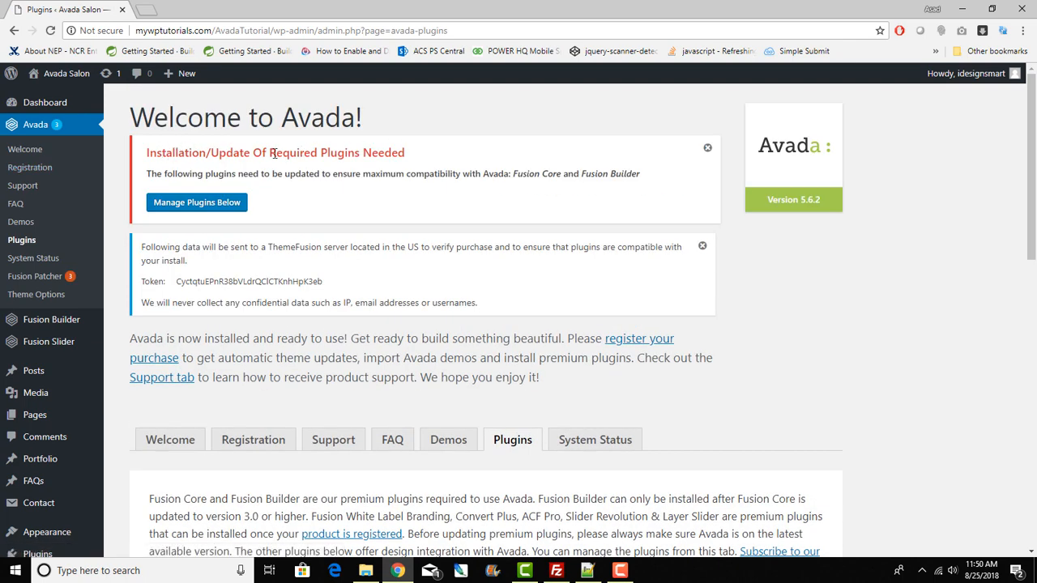
{"action": "scroll", "coordinate": [283, 193], "scroll_direction": "down", "scroll_amount": 6}
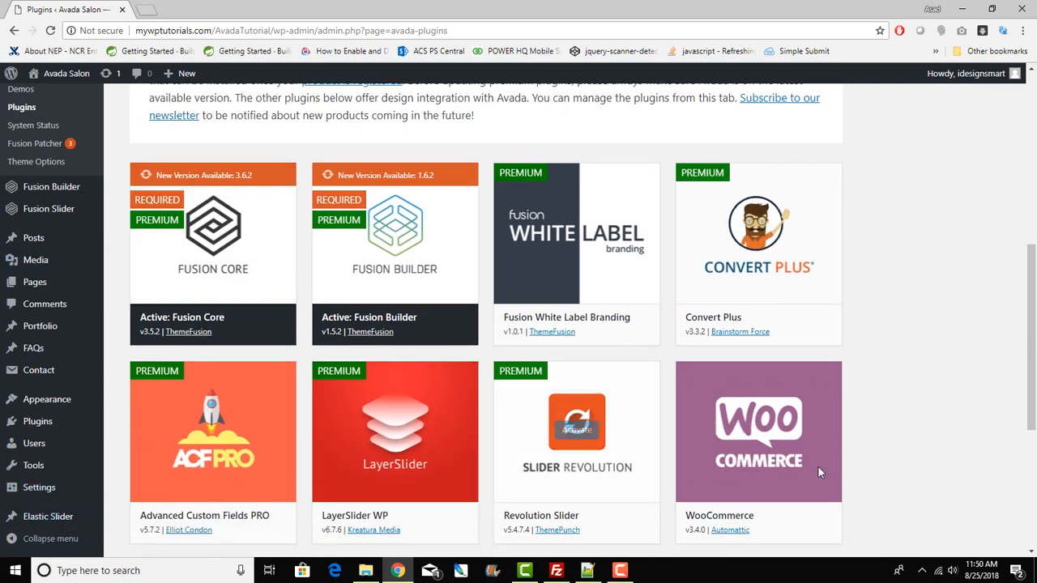
{"action": "mouse_move", "coordinate": [262, 247]}
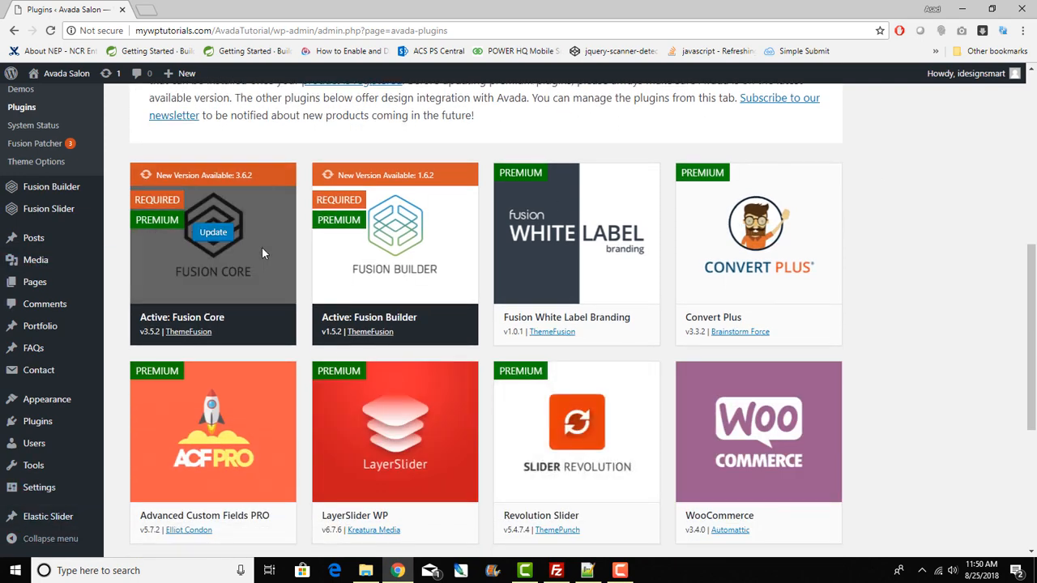
{"action": "left_click", "coordinate": [215, 233]}
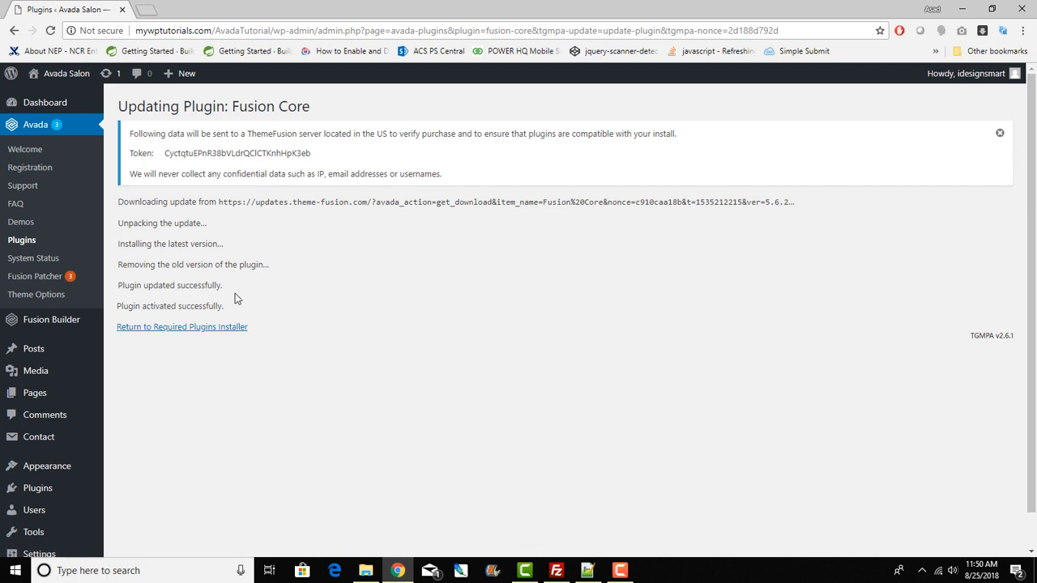
{"action": "left_click", "coordinate": [199, 328]}
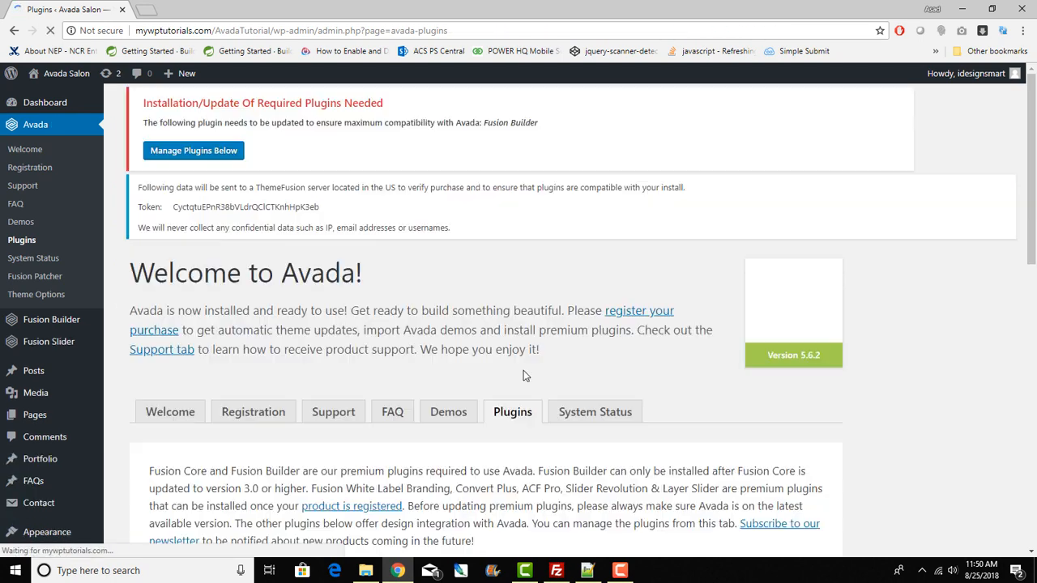
{"action": "scroll", "coordinate": [506, 380], "scroll_direction": "down", "scroll_amount": 3}
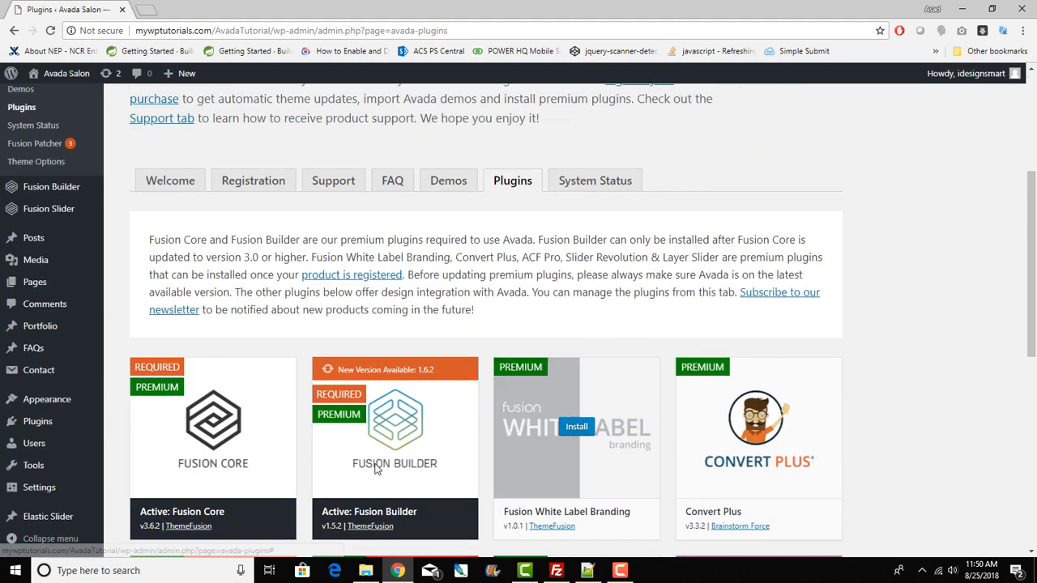
{"action": "left_click", "coordinate": [396, 430]}
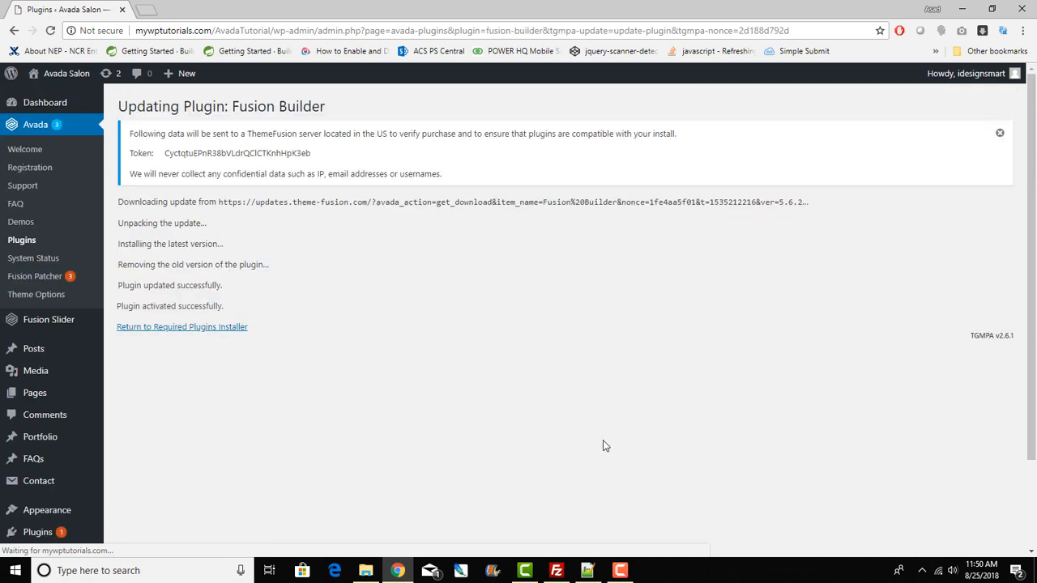
{"action": "left_click", "coordinate": [213, 327]}
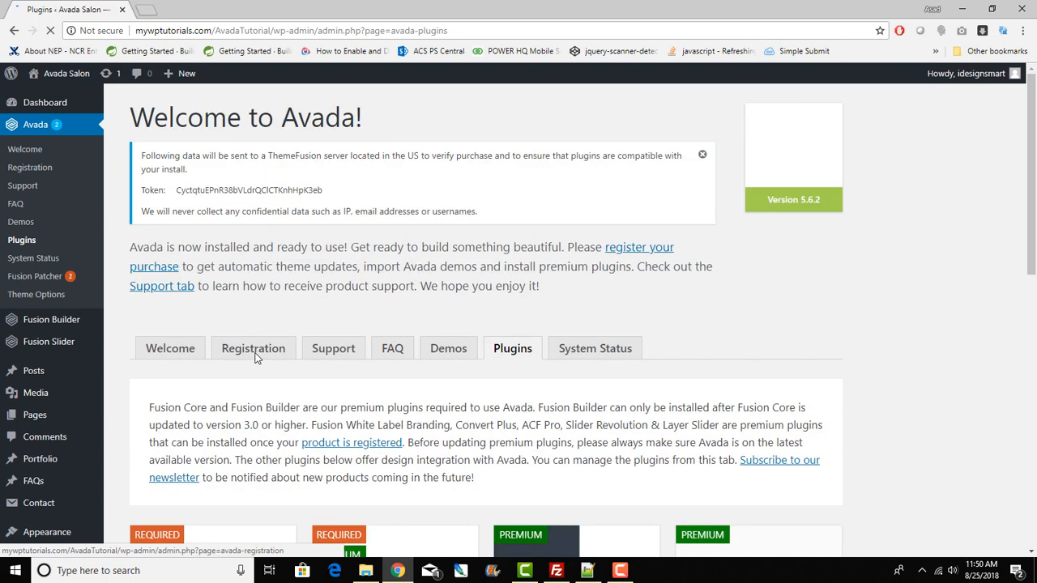
Step: Try activating Revolution Slider in Avada's plugin grid and check it remains inactive
{"action": "scroll", "coordinate": [352, 370], "scroll_direction": "down", "scroll_amount": 2}
{"action": "scroll", "coordinate": [353, 370], "scroll_direction": "down", "scroll_amount": 3}
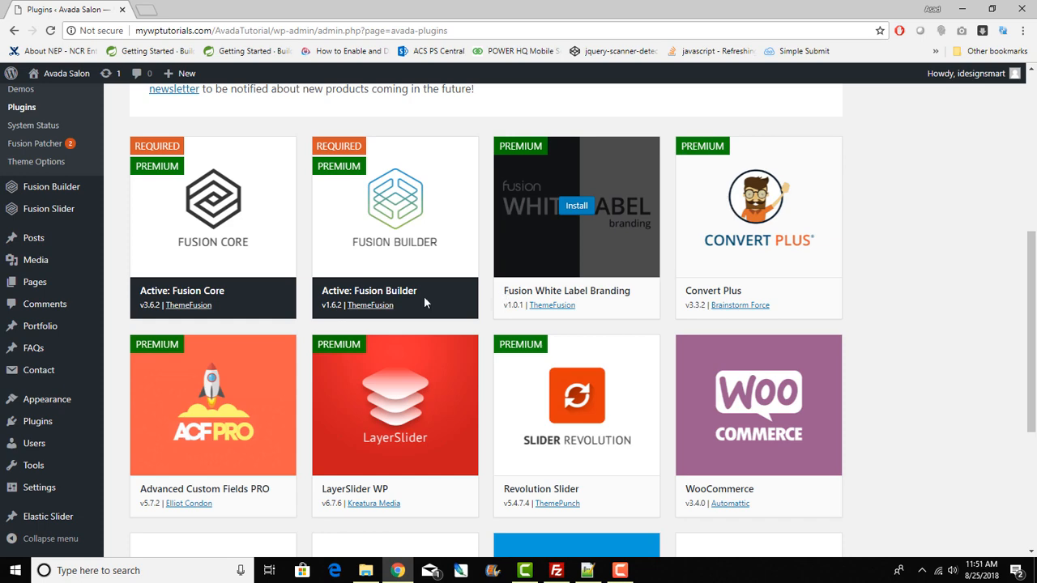
{"action": "scroll", "coordinate": [588, 417], "scroll_direction": "down", "scroll_amount": 3}
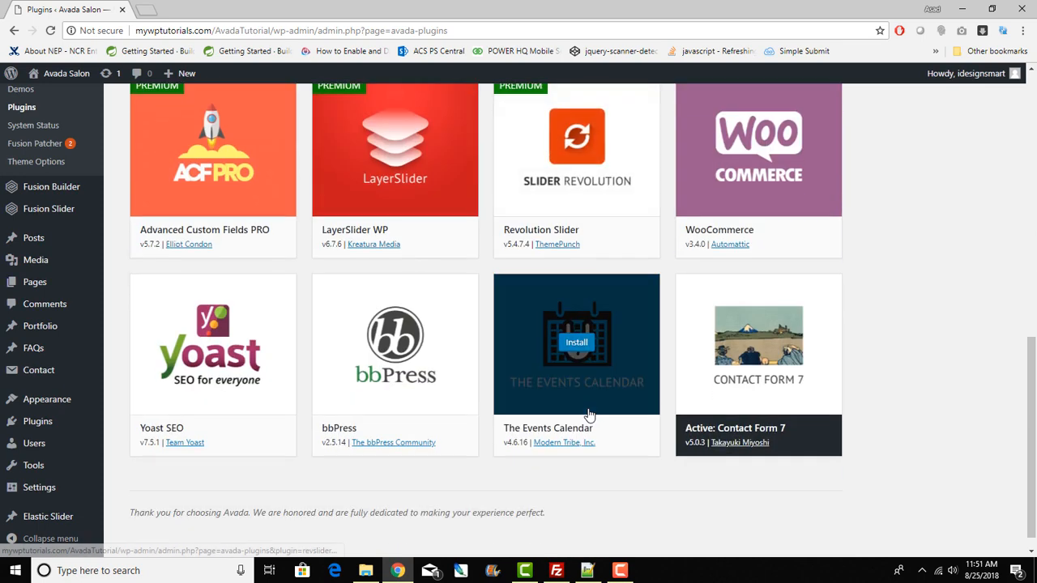
{"action": "scroll", "coordinate": [588, 417], "scroll_direction": "up", "scroll_amount": 1}
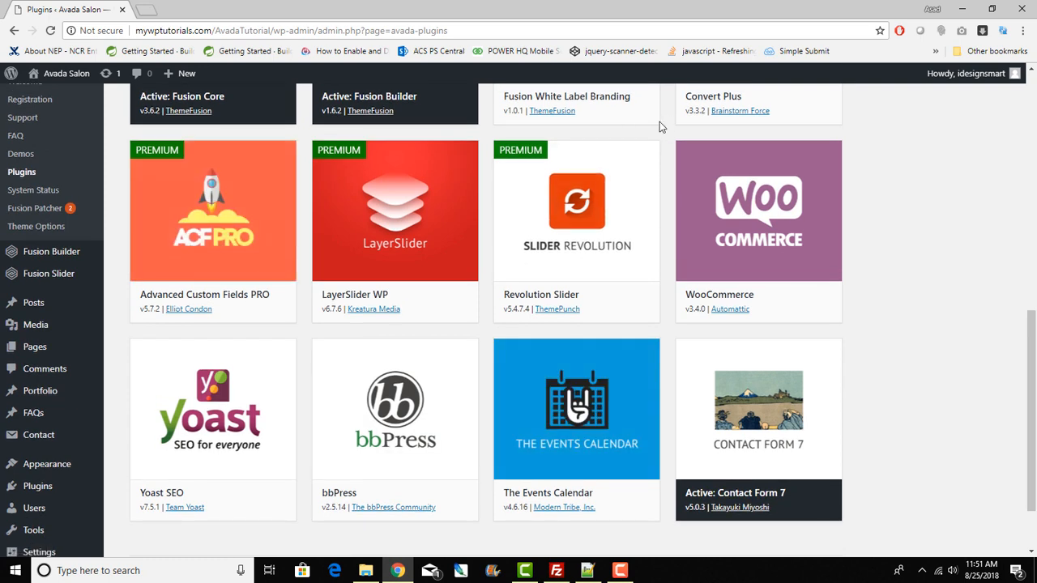
{"action": "mouse_move", "coordinate": [567, 225]}
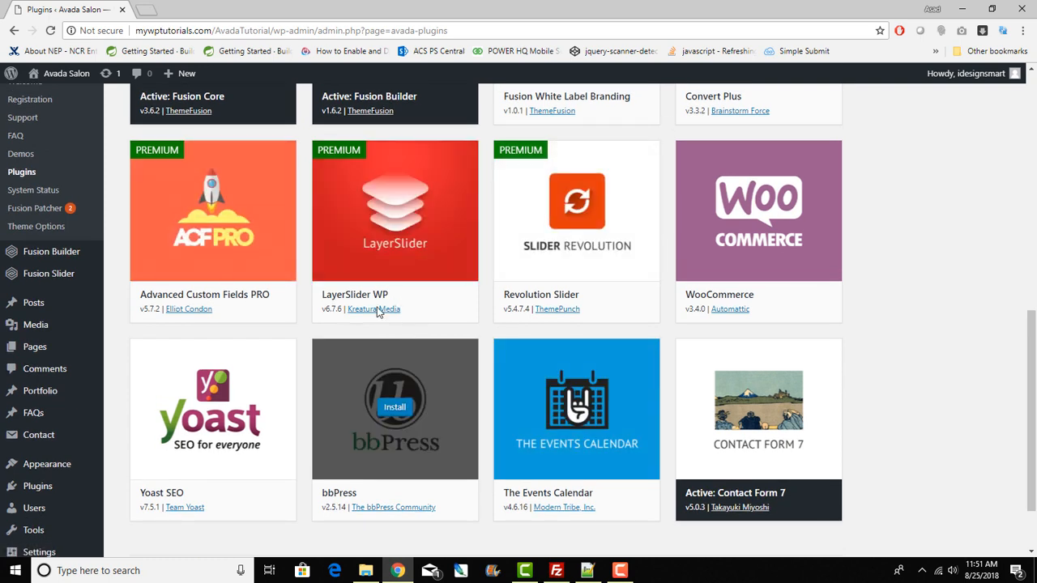
{"action": "mouse_move", "coordinate": [542, 271]}
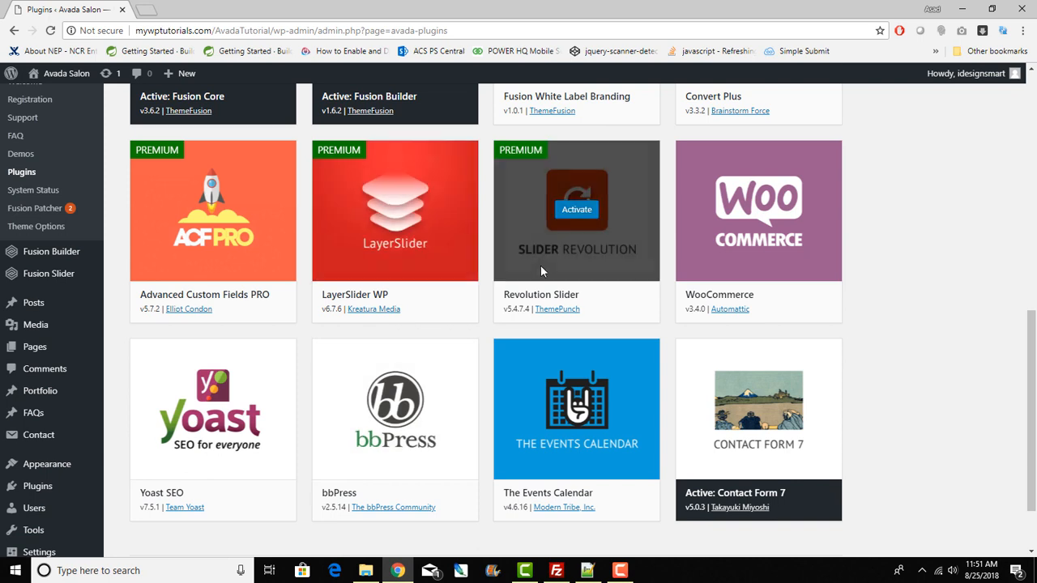
{"action": "left_click", "coordinate": [571, 207]}
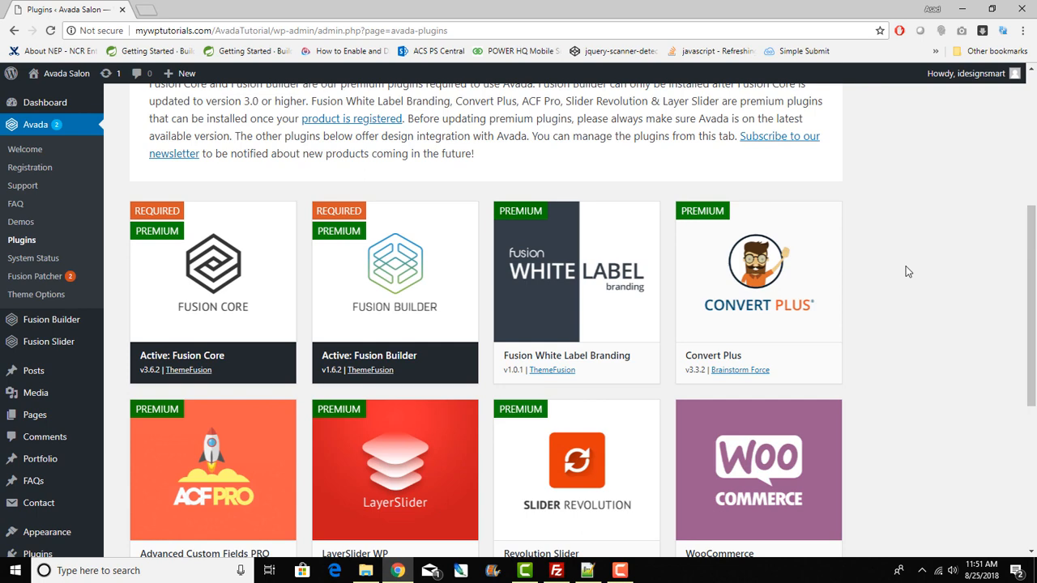
{"action": "scroll", "coordinate": [907, 270], "scroll_direction": "down", "scroll_amount": 3}
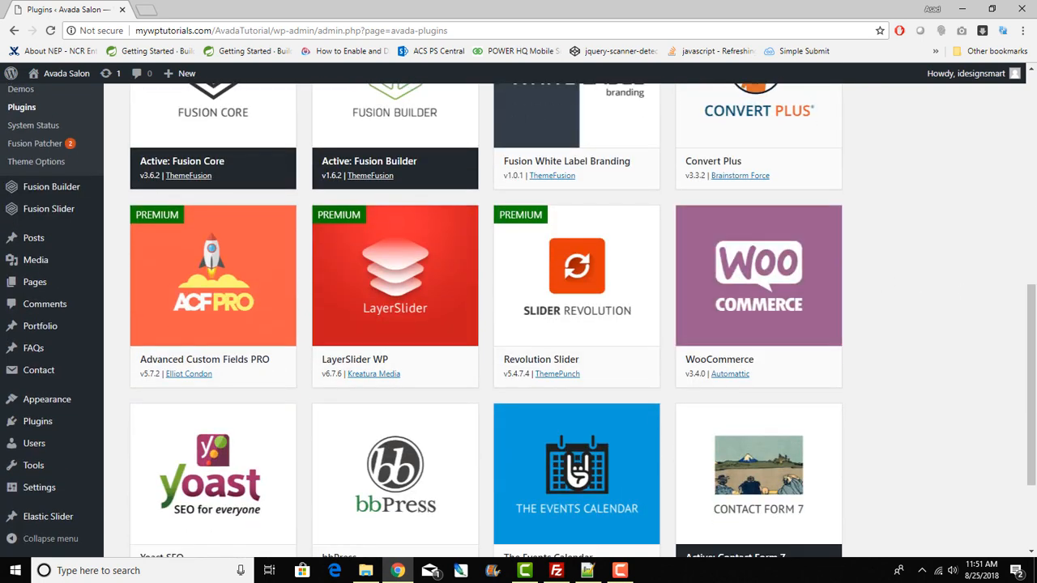
{"action": "left_click_drag", "start_coordinate": [1032, 327], "coordinate": [1033, 208]}
{"action": "scroll", "coordinate": [1032, 288], "scroll_direction": "down", "scroll_amount": 1}
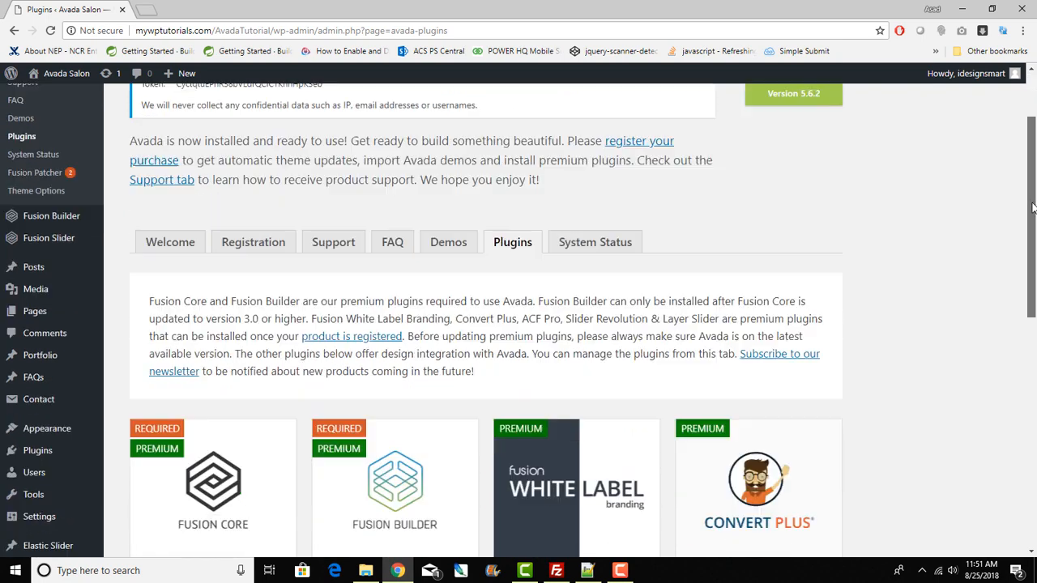
{"action": "scroll", "coordinate": [1032, 208], "scroll_direction": "down", "scroll_amount": 4}
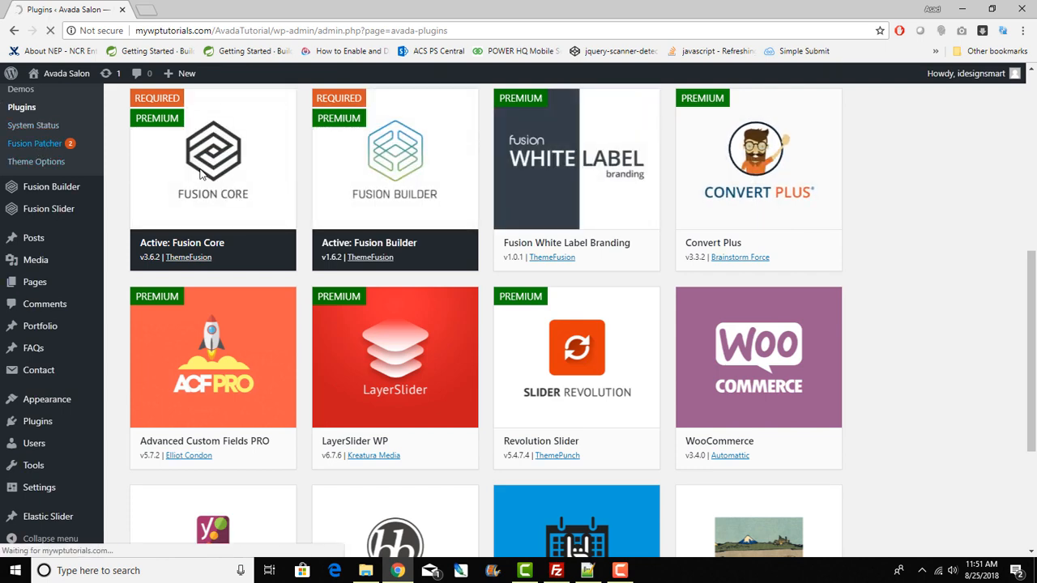
Step: Apply Avada patches #416565 and #416567 in Fusion Patcher
{"action": "left_click", "coordinate": [36, 147]}
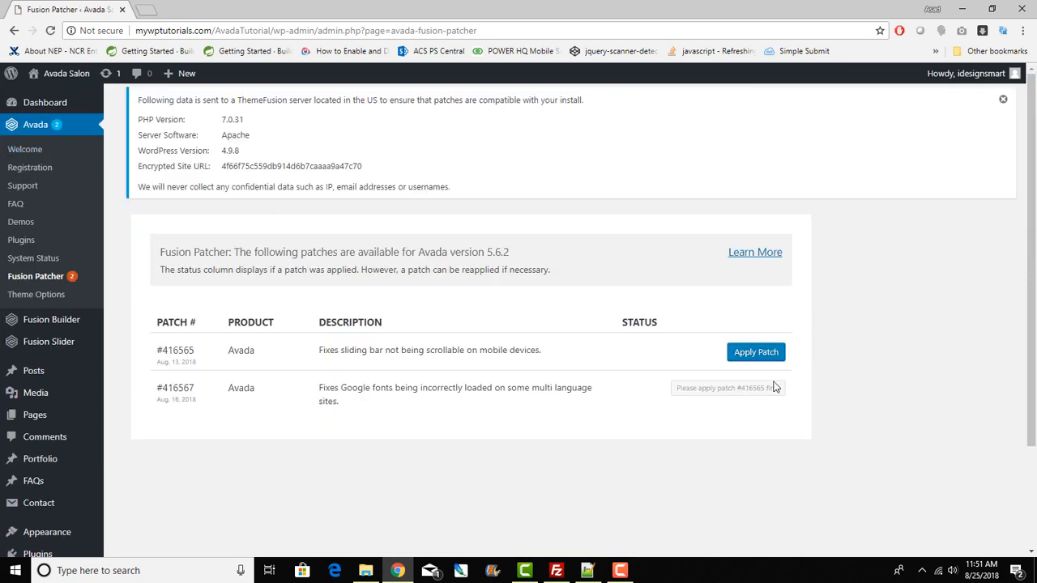
{"action": "left_click", "coordinate": [752, 355]}
{"action": "scroll", "coordinate": [929, 362], "scroll_direction": "down", "scroll_amount": 1}
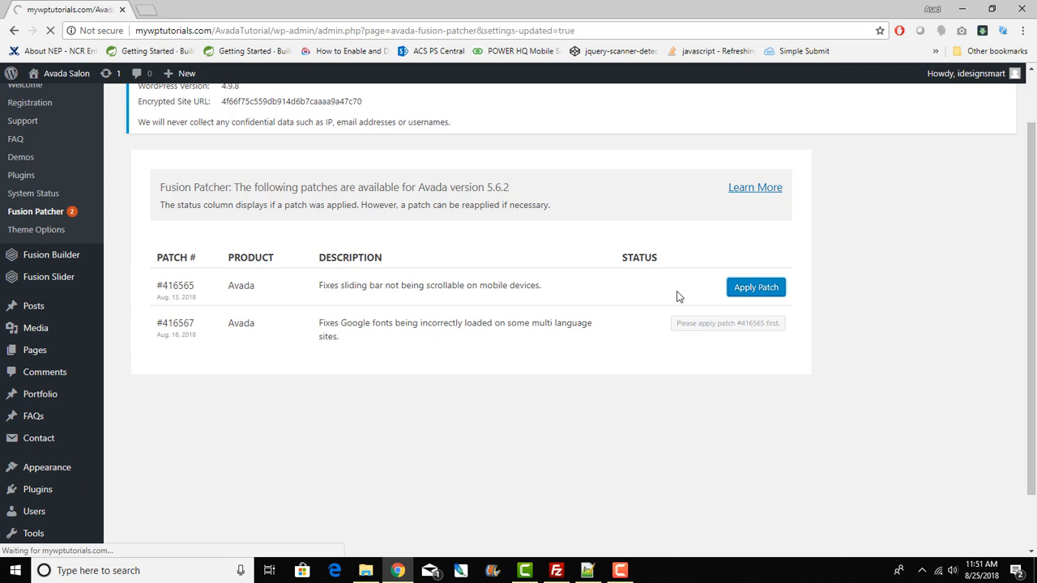
{"action": "left_click", "coordinate": [758, 391]}
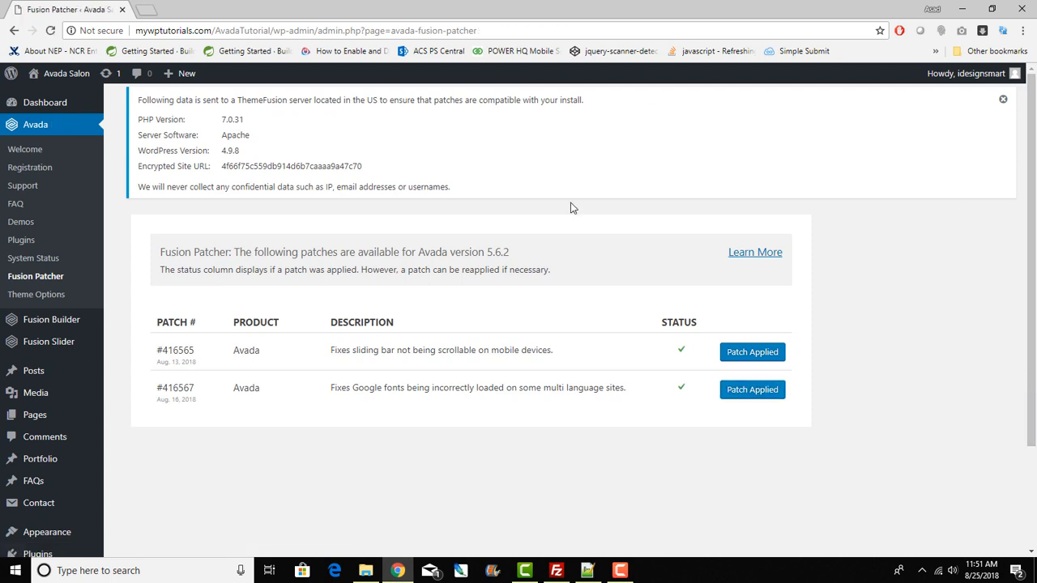
{"action": "mouse_move", "coordinate": [49, 76]}
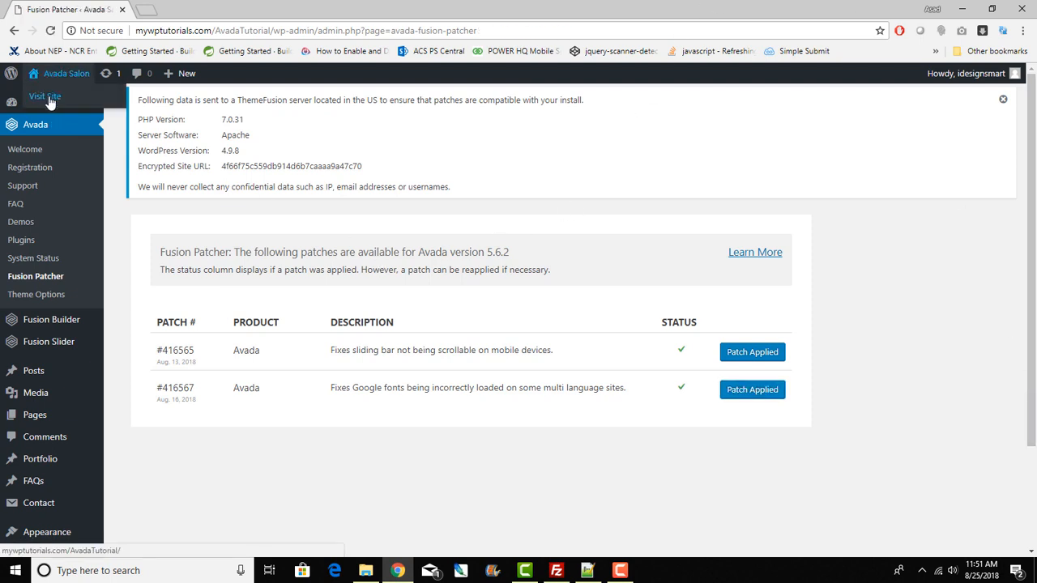
{"action": "right_click", "coordinate": [49, 99]}
Step: View the live site in a new tab, select the raw rev_slider shortcode, then return to admin
{"action": "left_click", "coordinate": [81, 103]}
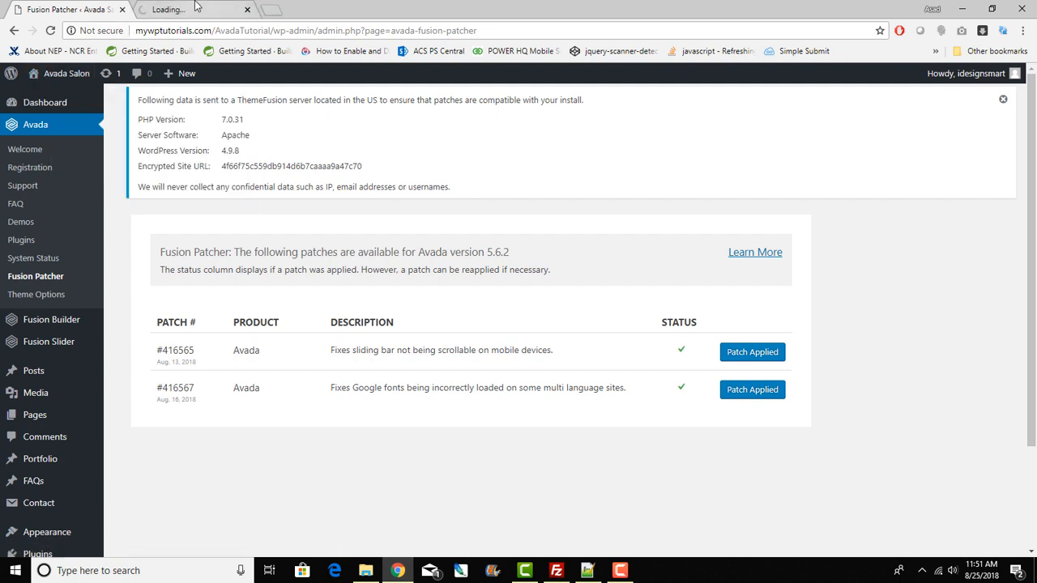
{"action": "left_click", "coordinate": [194, 9]}
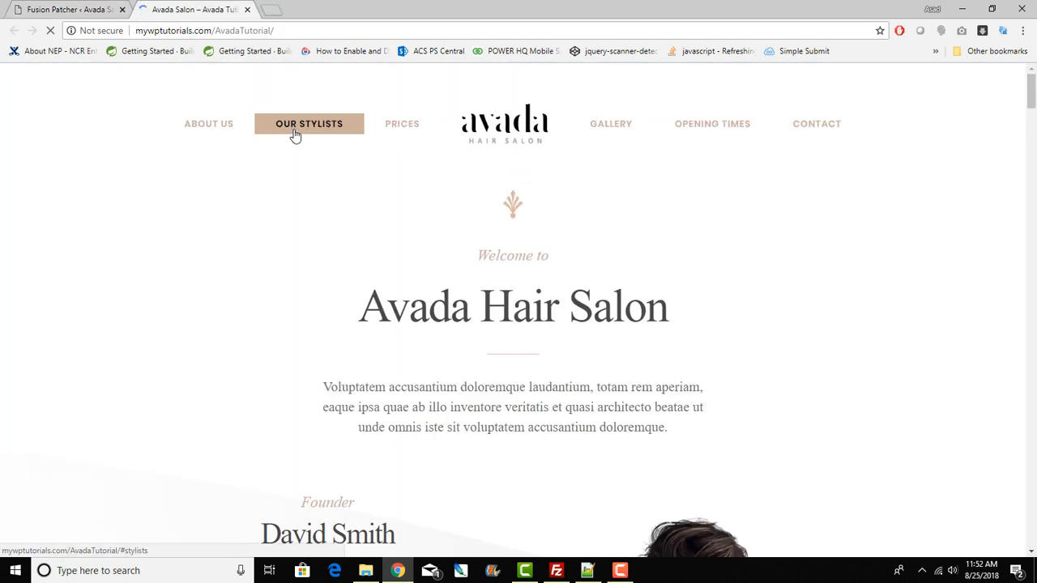
{"action": "scroll", "coordinate": [685, 296], "scroll_direction": "down", "scroll_amount": 10}
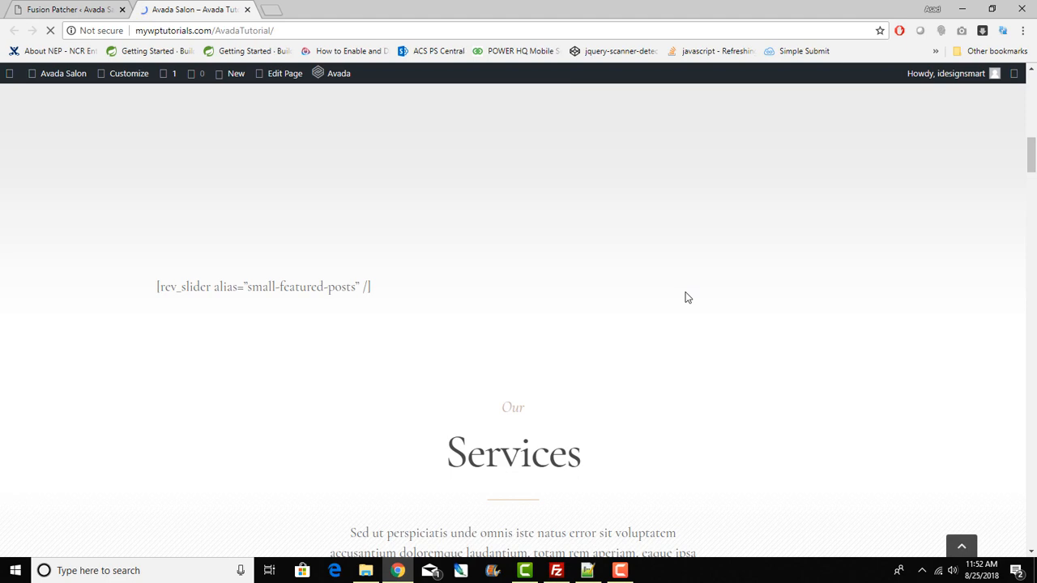
{"action": "left_click_drag", "start_coordinate": [155, 287], "coordinate": [442, 279]}
{"action": "left_click_drag", "start_coordinate": [157, 207], "coordinate": [384, 208]}
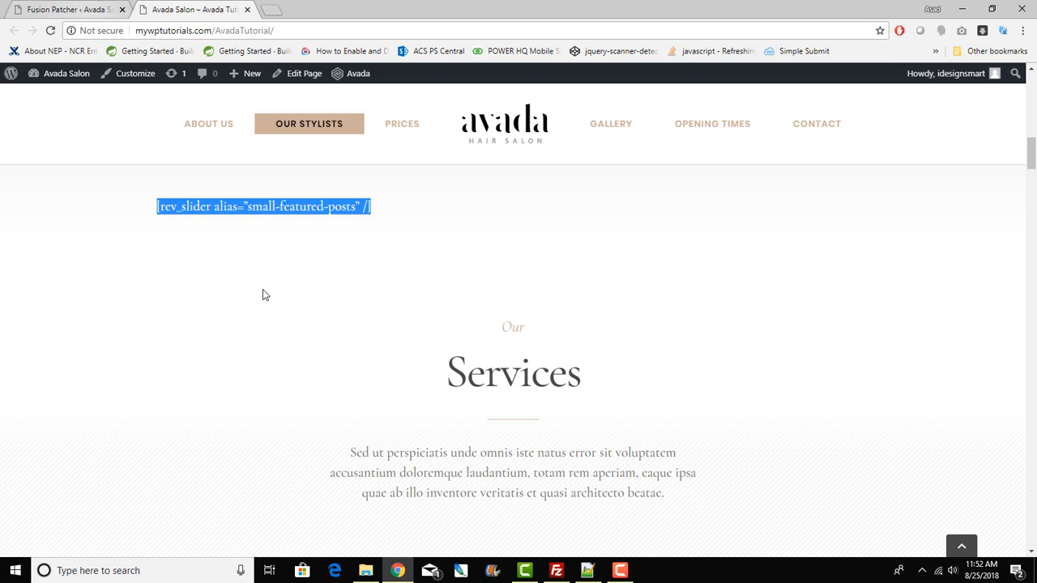
{"action": "left_click", "coordinate": [184, 210]}
{"action": "left_click_drag", "start_coordinate": [158, 211], "coordinate": [437, 218]}
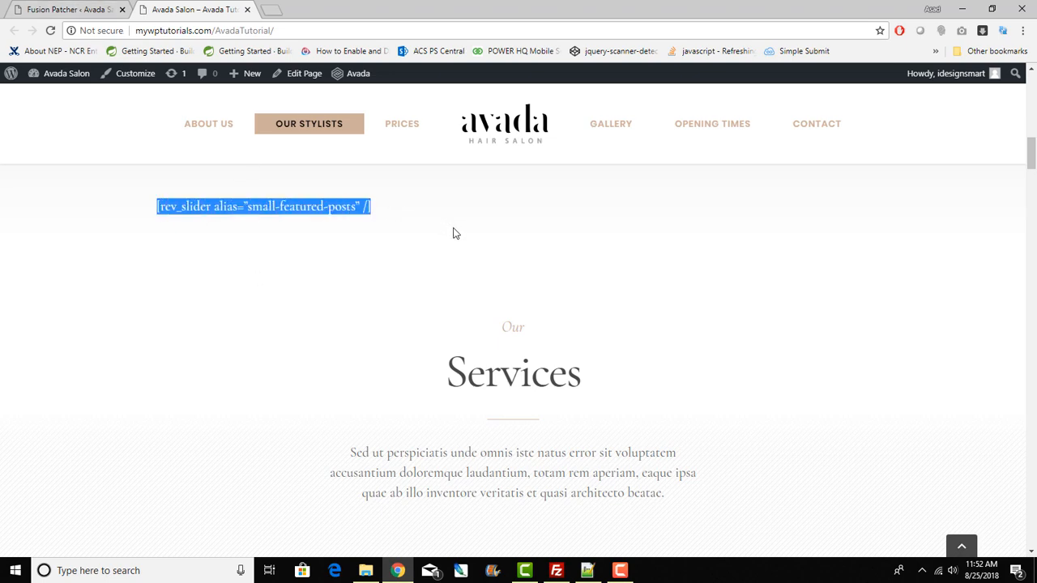
{"action": "scroll", "coordinate": [467, 248], "scroll_direction": "up", "scroll_amount": 3}
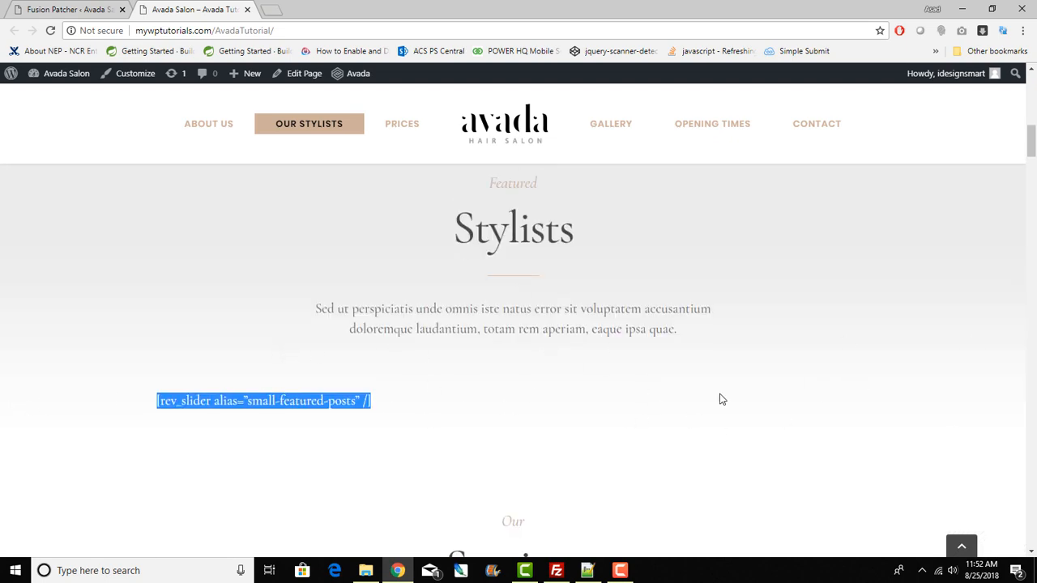
{"action": "left_click", "coordinate": [119, 7]}
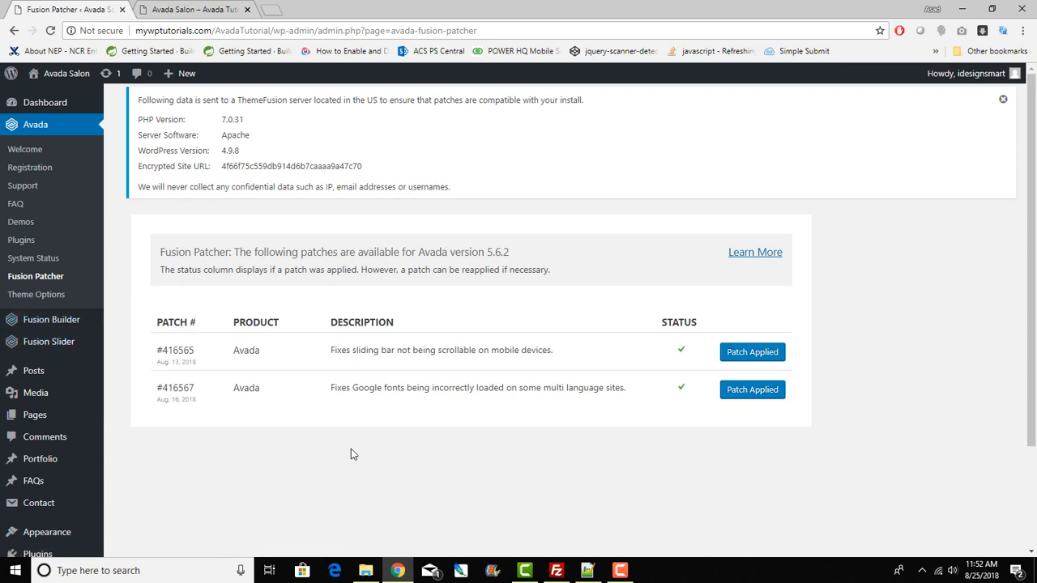
{"action": "scroll", "coordinate": [350, 447], "scroll_direction": "down", "scroll_amount": 2}
{"action": "scroll", "coordinate": [350, 445], "scroll_direction": "up", "scroll_amount": 2}
Step: Activate Revolution Slider from Avada's Plugins page, retrying until the activation notice appears
{"action": "left_click", "coordinate": [27, 241]}
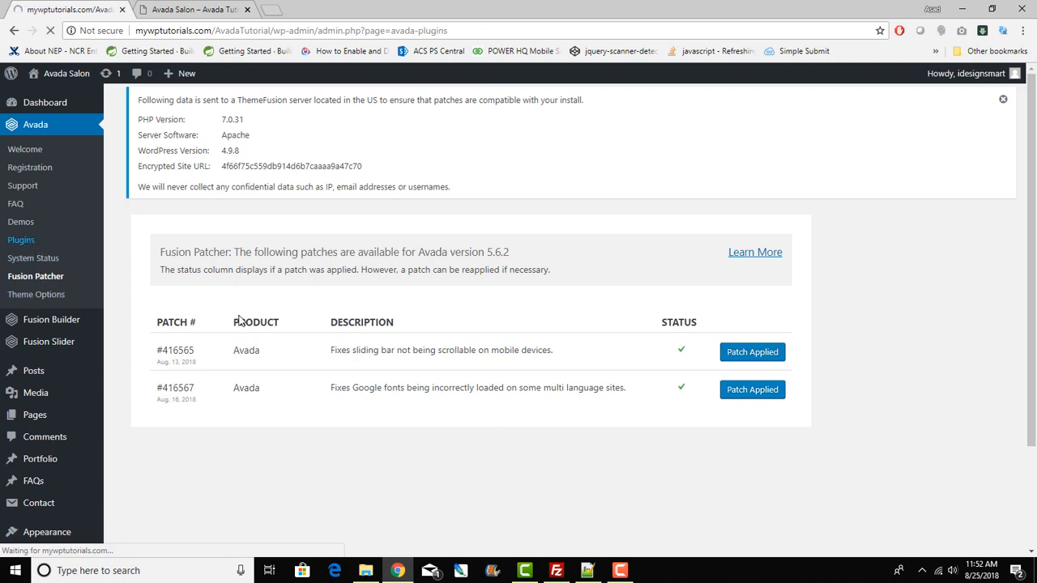
{"action": "scroll", "coordinate": [465, 370], "scroll_direction": "down", "scroll_amount": 7}
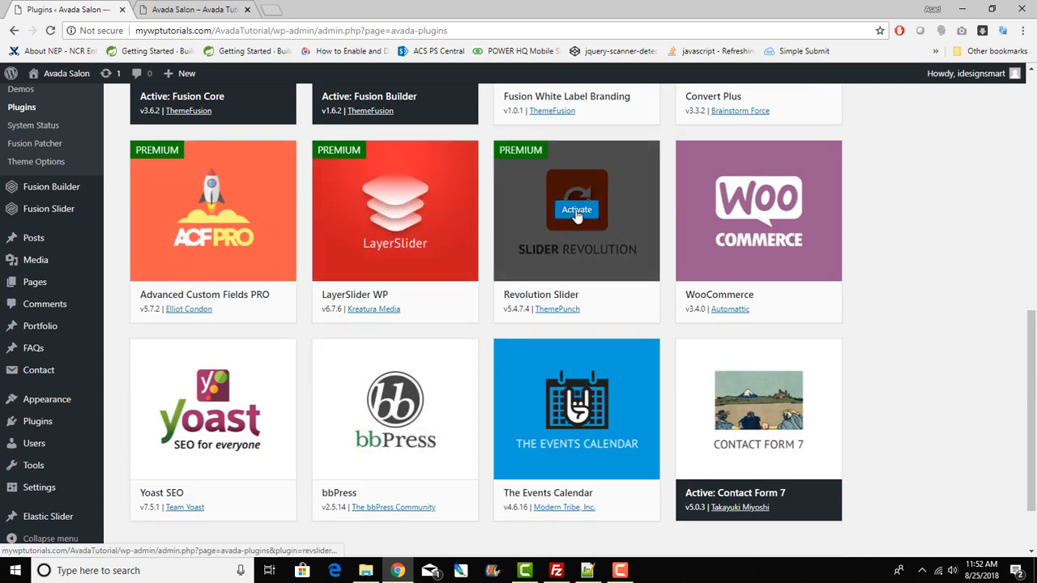
{"action": "left_click", "coordinate": [576, 217]}
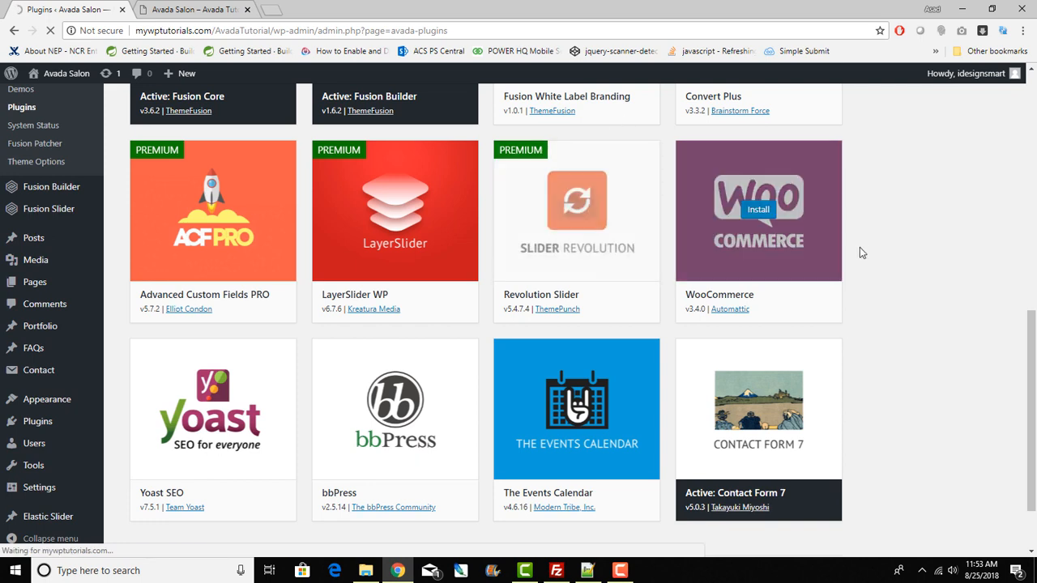
{"action": "mouse_move", "coordinate": [1031, 349]}
{"action": "left_mouse_down"}
{"action": "mouse_move", "coordinate": [1031, 296]}
{"action": "mouse_move", "coordinate": [1031, 331]}
{"action": "left_mouse_up"}
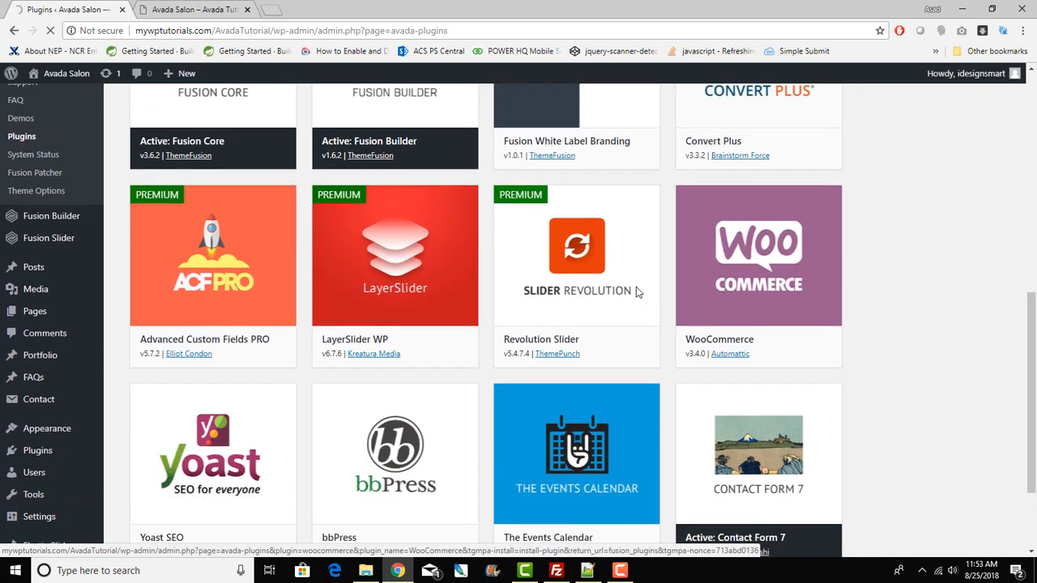
{"action": "mouse_move", "coordinate": [544, 254]}
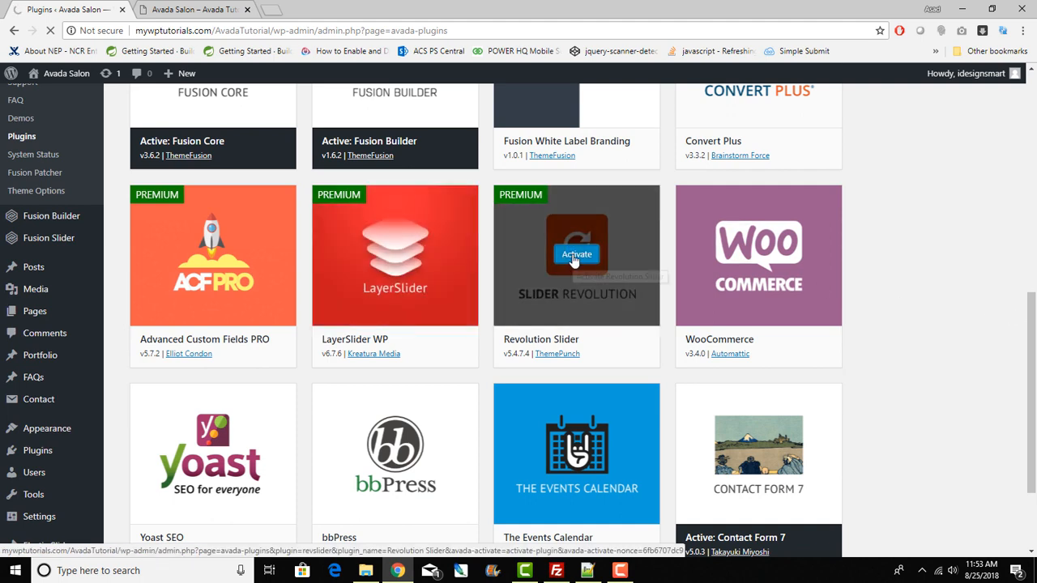
{"action": "left_click", "coordinate": [573, 256]}
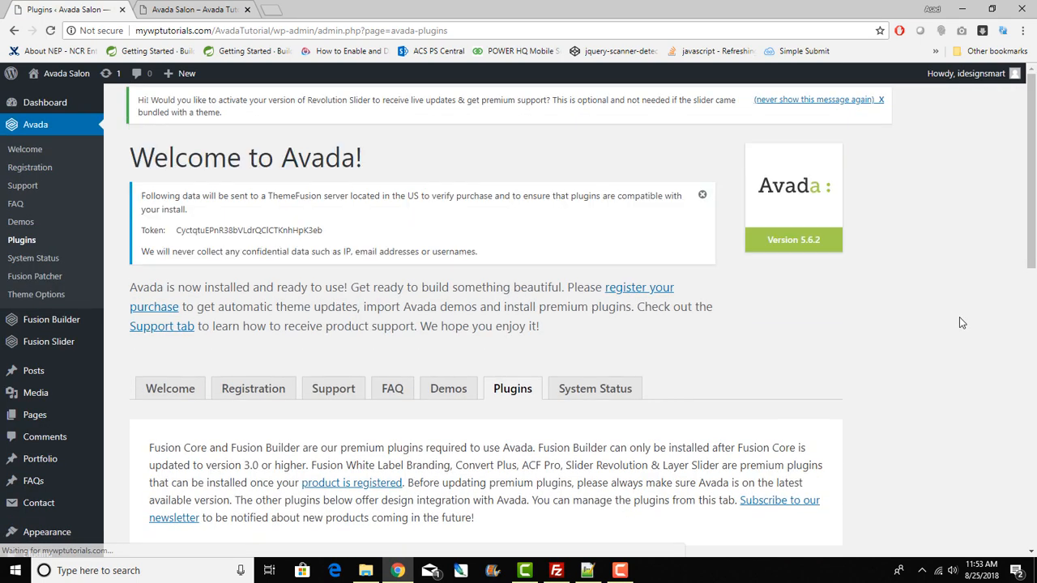
Step: Update Revolution Slider to 5.4.8 and return to Avada's required plugins installer
{"action": "scroll", "coordinate": [967, 227], "scroll_direction": "down", "scroll_amount": 6}
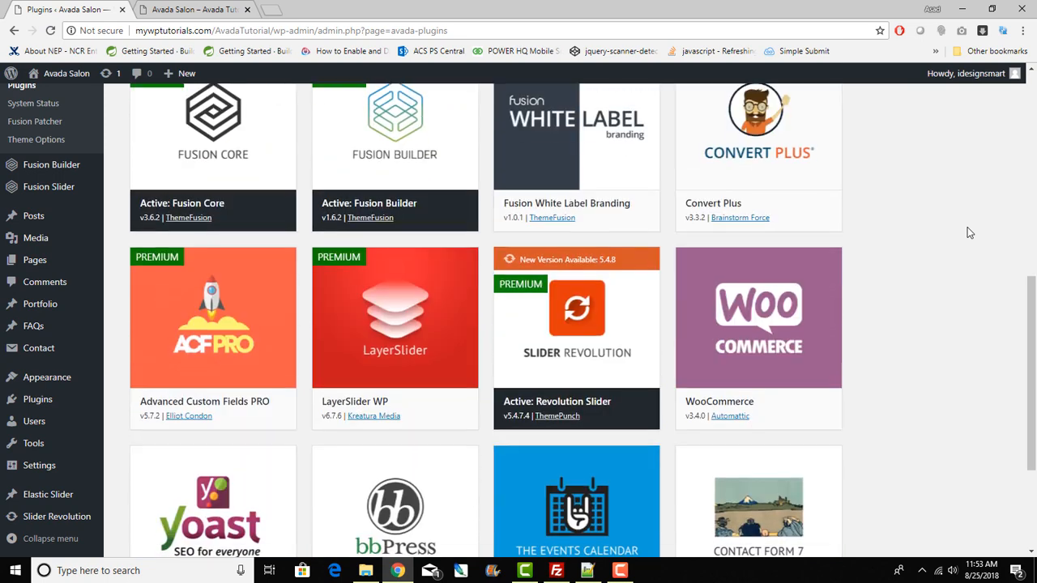
{"action": "mouse_move", "coordinate": [566, 271]}
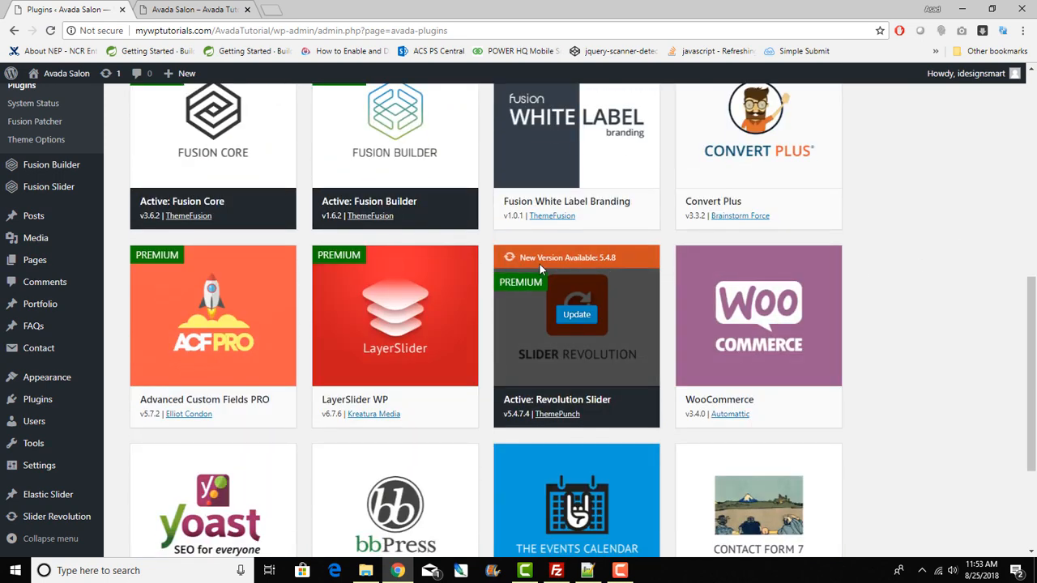
{"action": "left_click", "coordinate": [578, 314]}
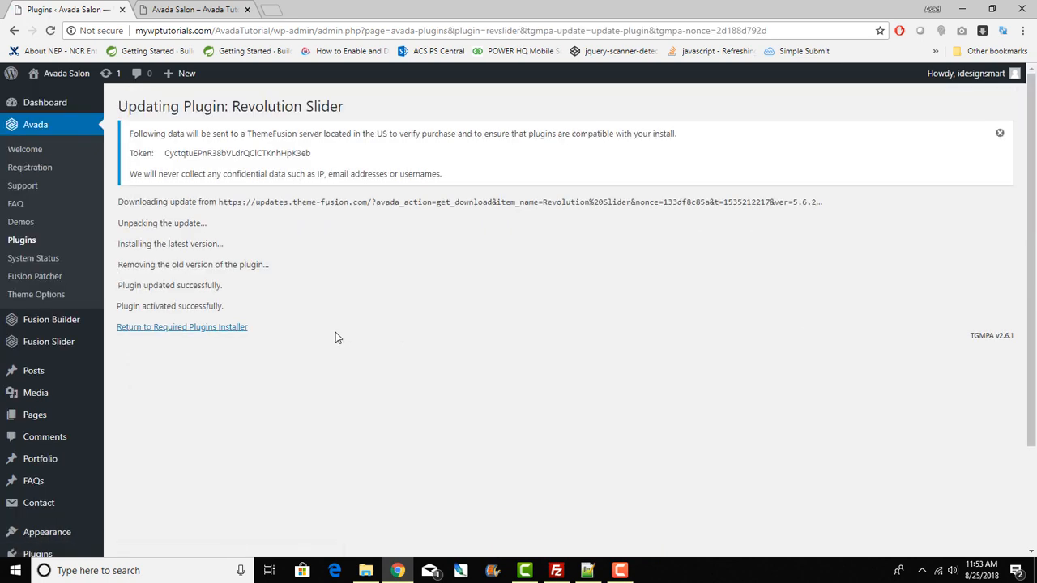
{"action": "left_click", "coordinate": [208, 330]}
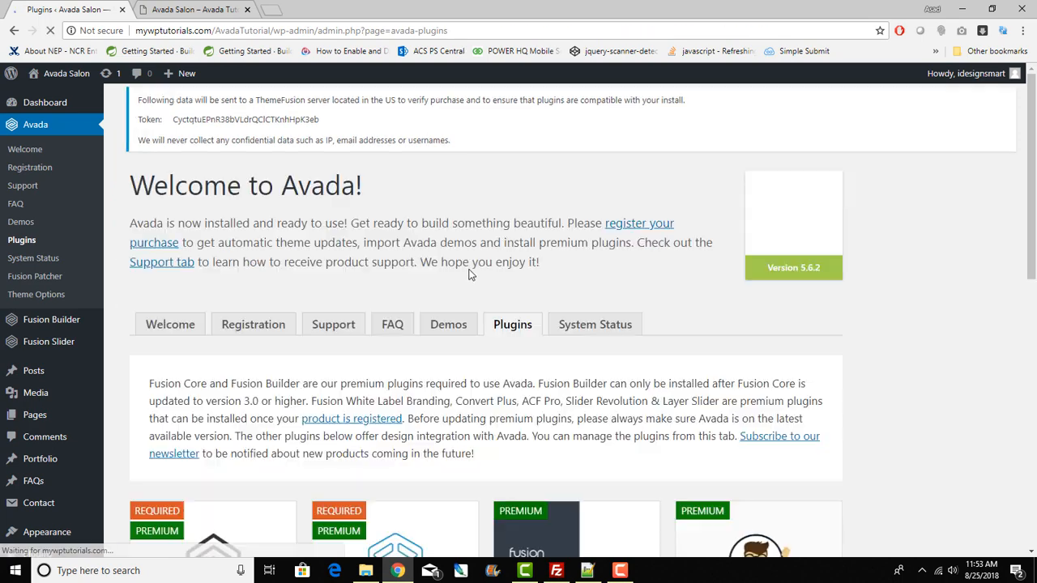
{"action": "scroll", "coordinate": [999, 324], "scroll_direction": "down", "scroll_amount": 4}
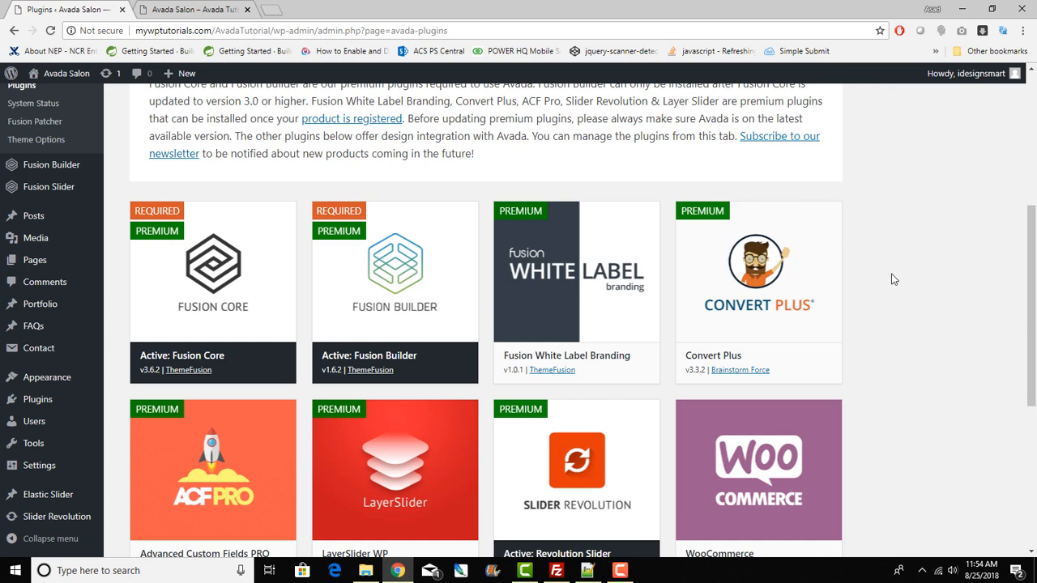
Step: Search the plugin directory for 'wordpress reset', then install and activate WP Reset
{"action": "mouse_move", "coordinate": [31, 399]}
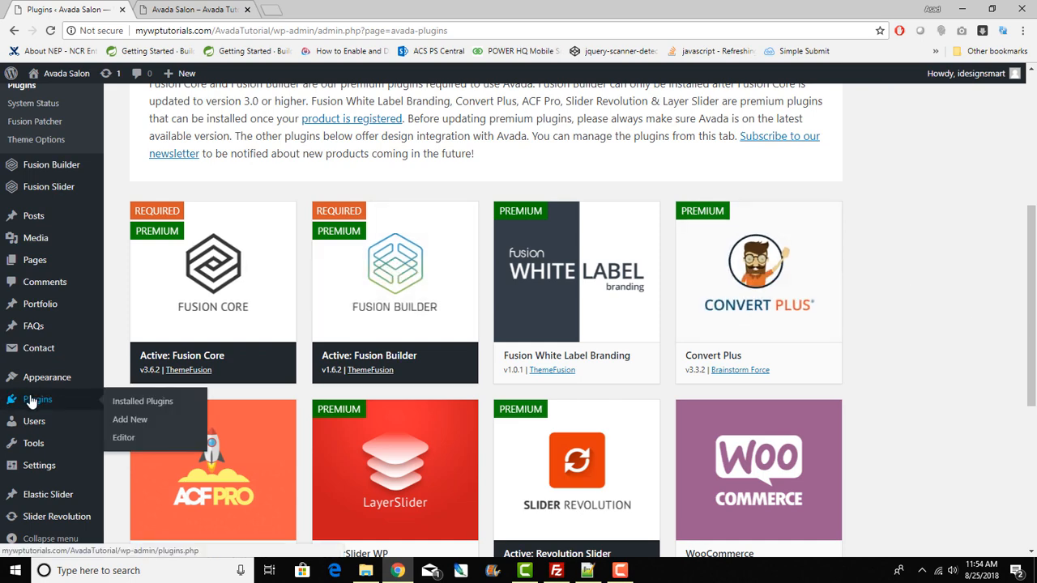
{"action": "left_click", "coordinate": [31, 399]}
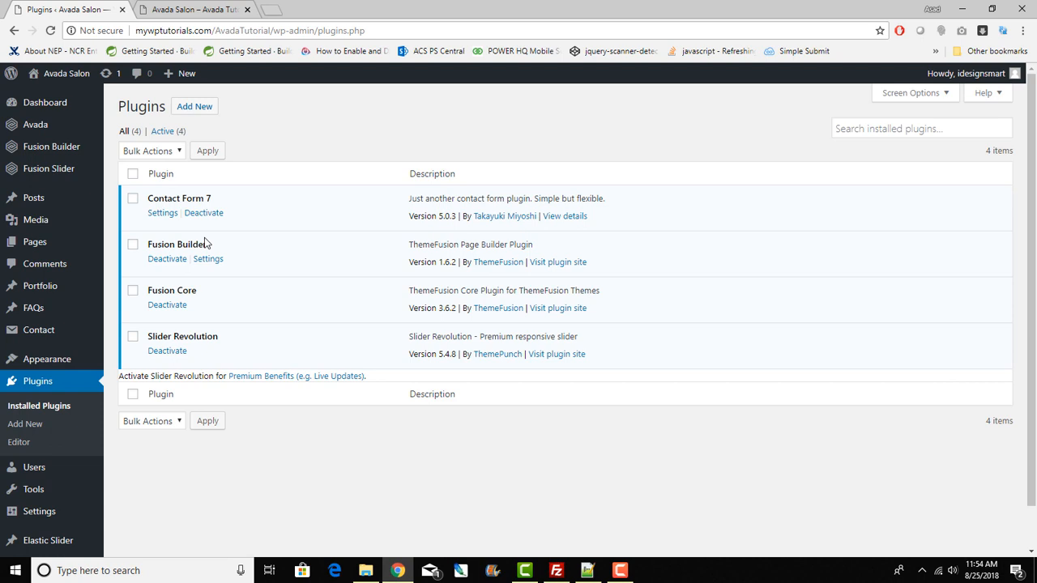
{"action": "left_click", "coordinate": [199, 111]}
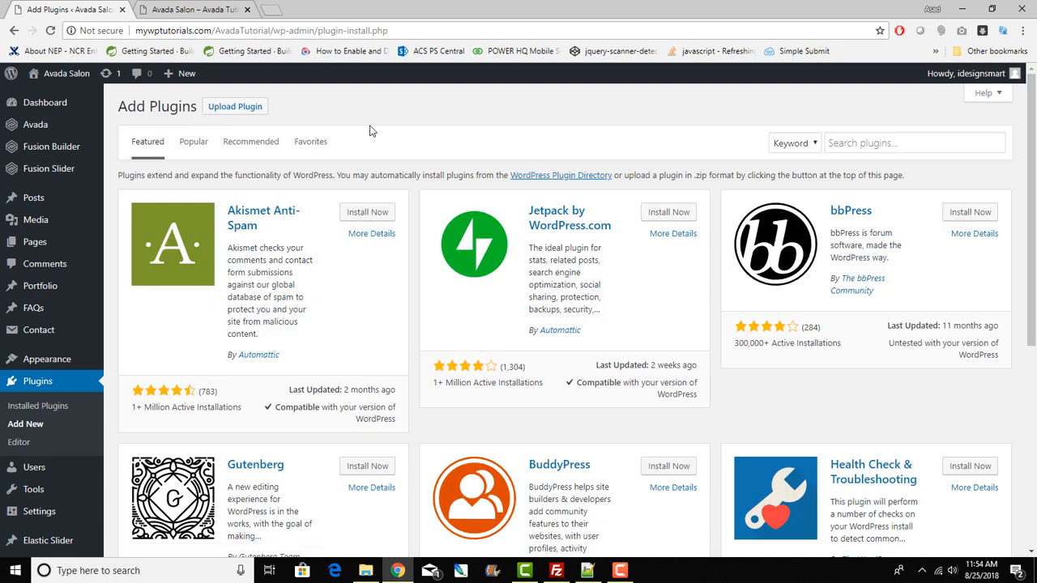
{"action": "left_click", "coordinate": [850, 143]}
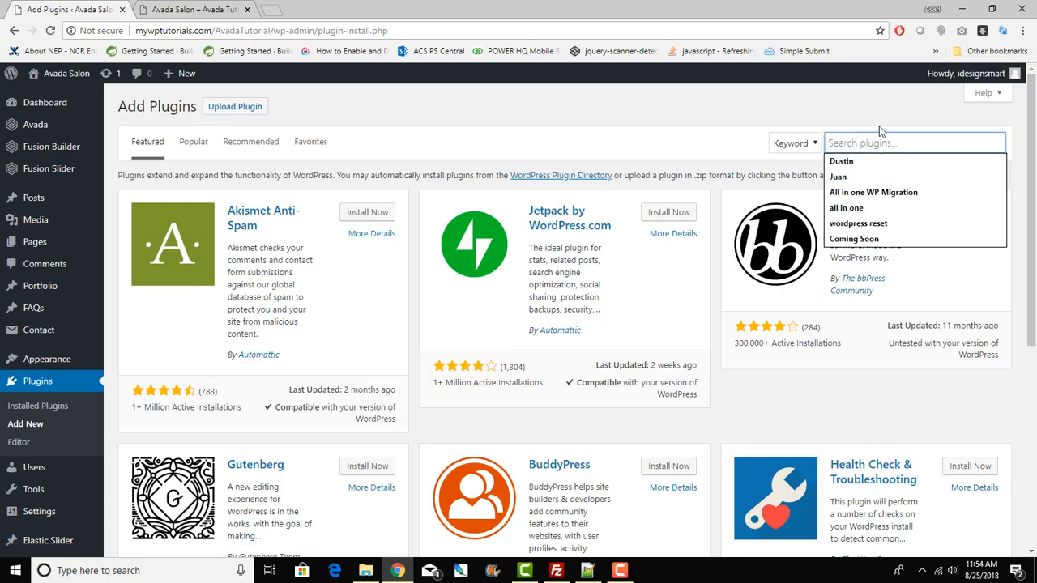
{"action": "type", "text": "wordpre"}
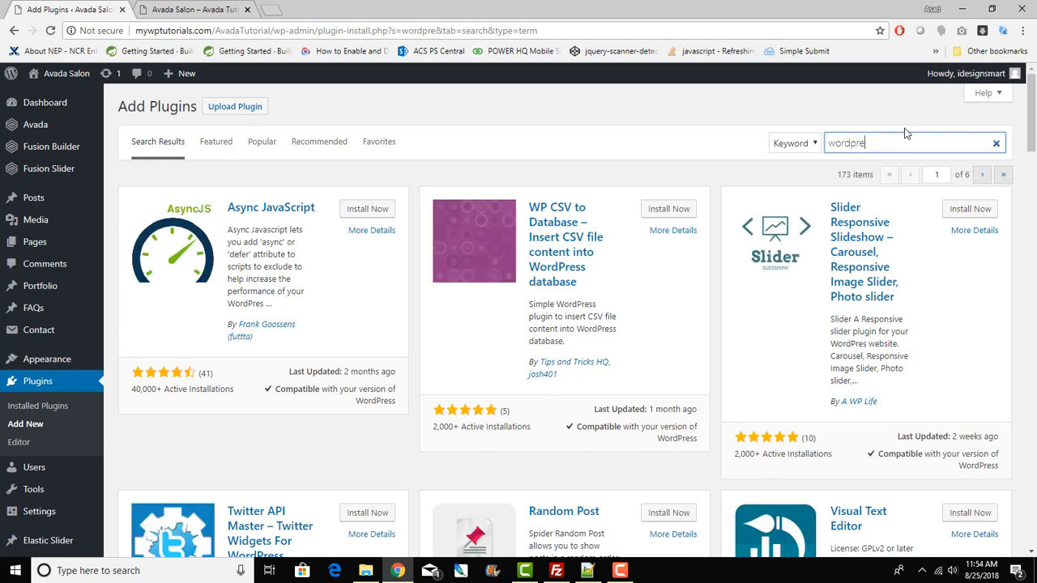
{"action": "left_click", "coordinate": [905, 145]}
{"action": "type", "text": "ss reset"}
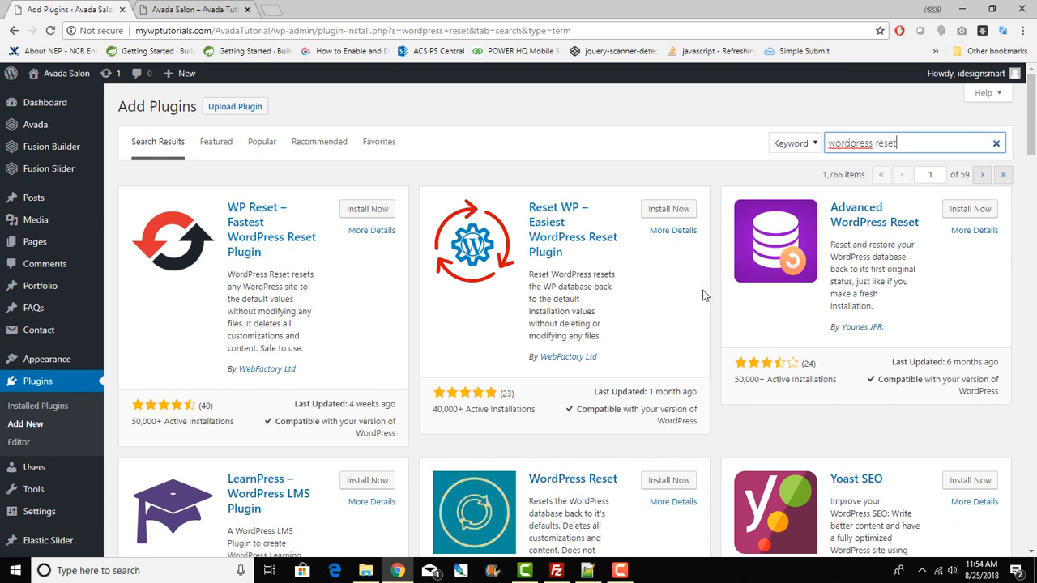
{"action": "left_click", "coordinate": [375, 210]}
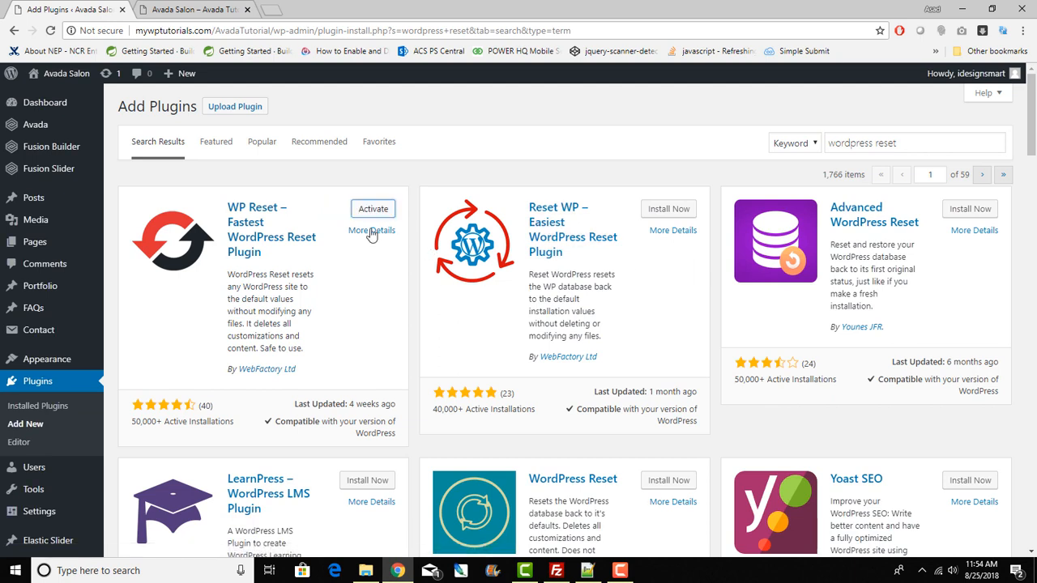
{"action": "left_click", "coordinate": [373, 209]}
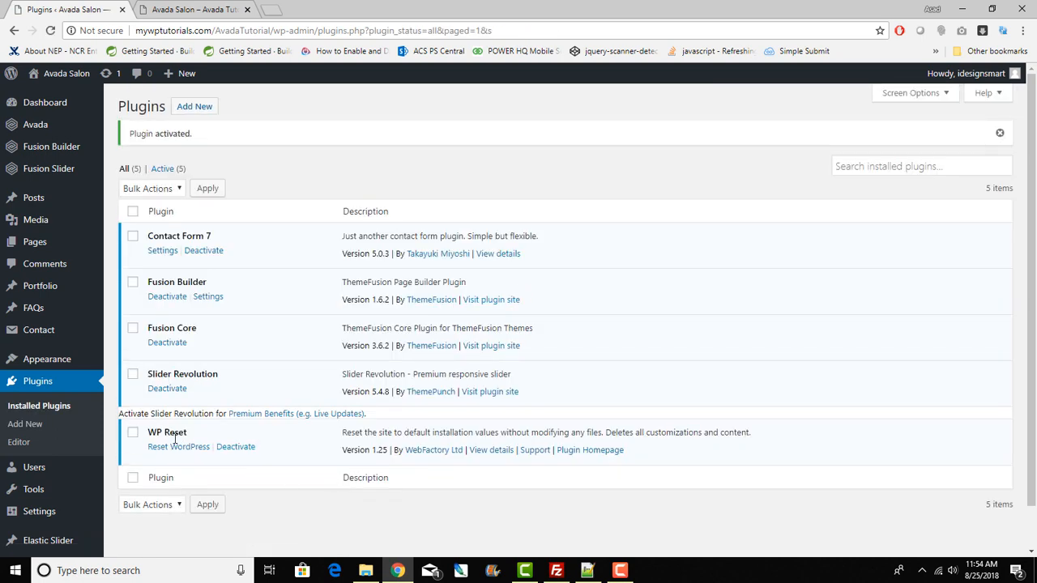
{"action": "left_click", "coordinate": [191, 8]}
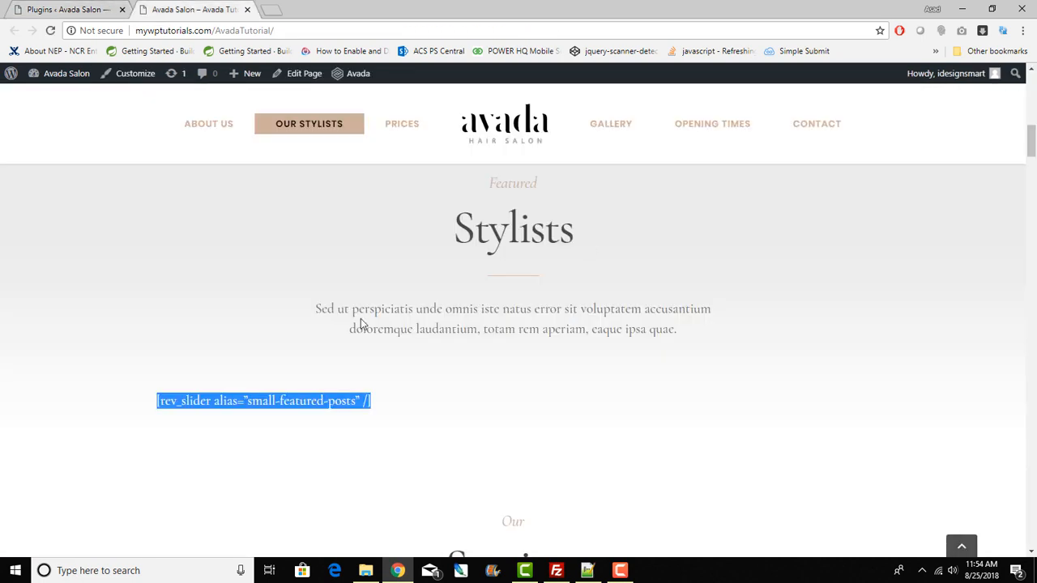
{"action": "scroll", "coordinate": [380, 321], "scroll_direction": "down", "scroll_amount": 10}
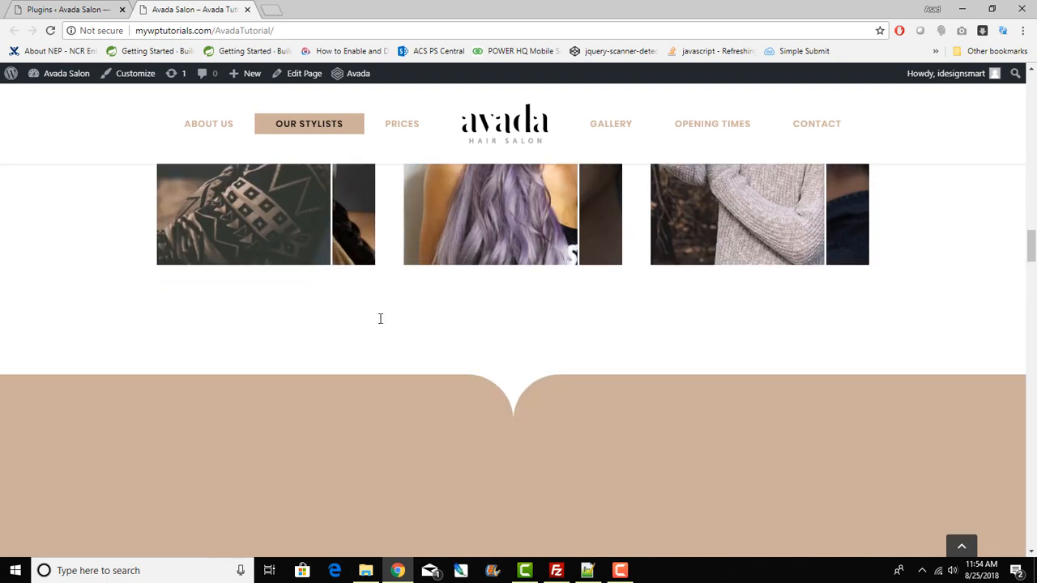
{"action": "scroll", "coordinate": [380, 319], "scroll_direction": "down", "scroll_amount": 4}
{"action": "scroll", "coordinate": [380, 318], "scroll_direction": "up", "scroll_amount": 10}
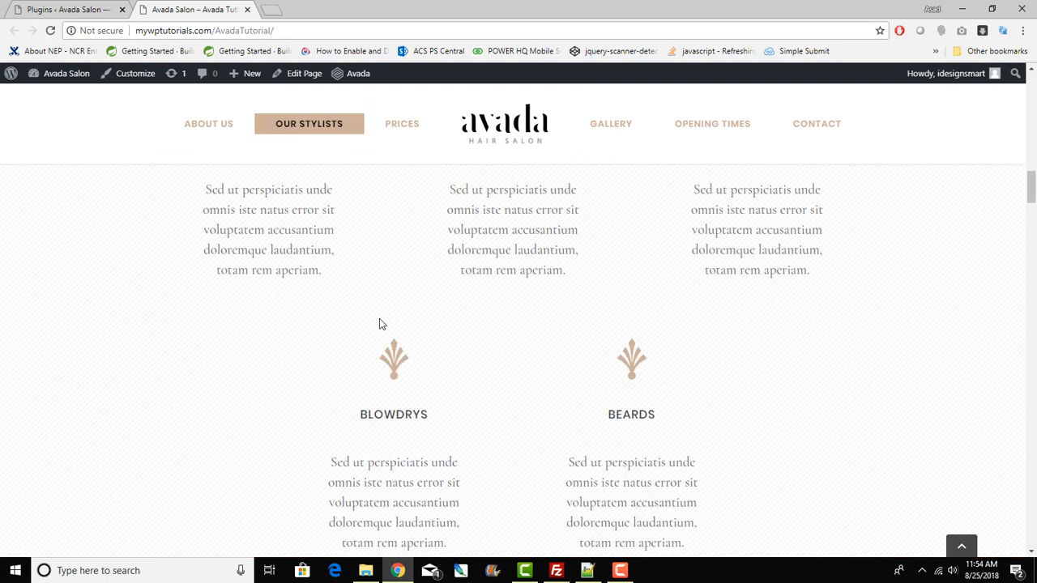
{"action": "scroll", "coordinate": [381, 324], "scroll_direction": "up", "scroll_amount": 3}
{"action": "left_click", "coordinate": [69, 9]}
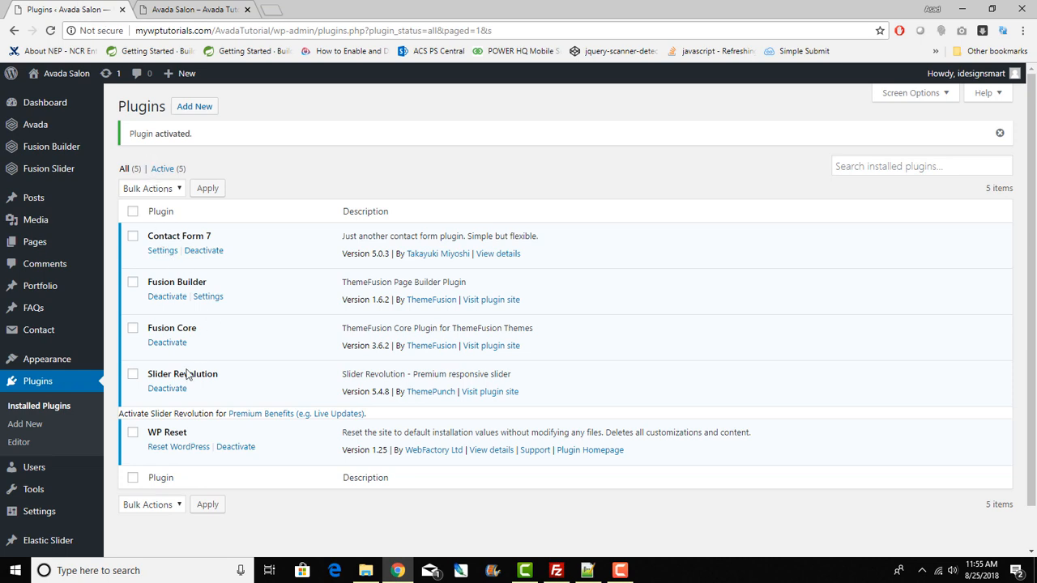
{"action": "scroll", "coordinate": [185, 374], "scroll_direction": "down", "scroll_amount": 1}
{"action": "mouse_move", "coordinate": [53, 445]}
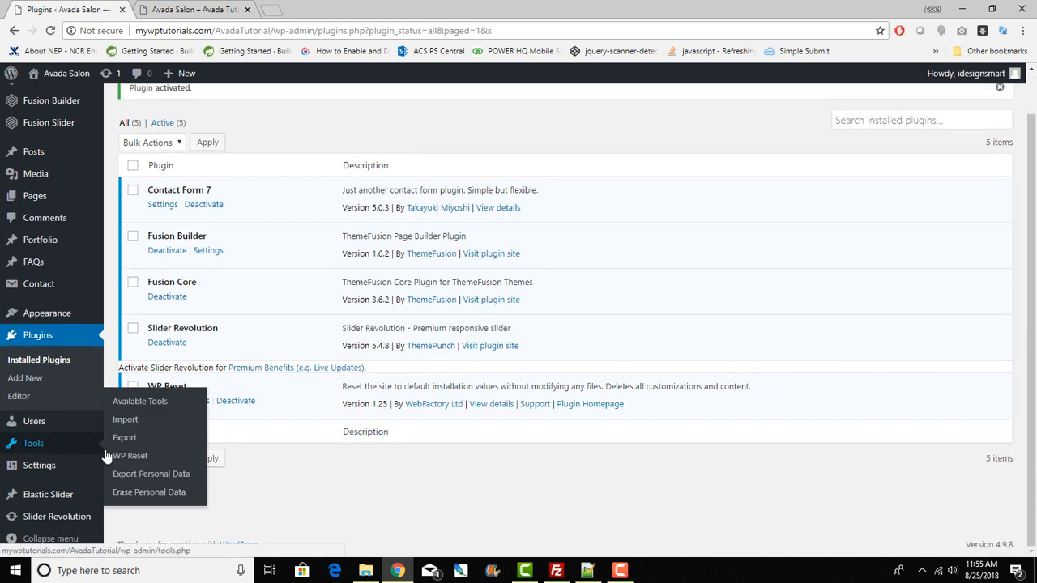
Step: On WP Reset, enable reactivating the theme and all plugins, but not WP Reset itself
{"action": "left_click", "coordinate": [134, 459]}
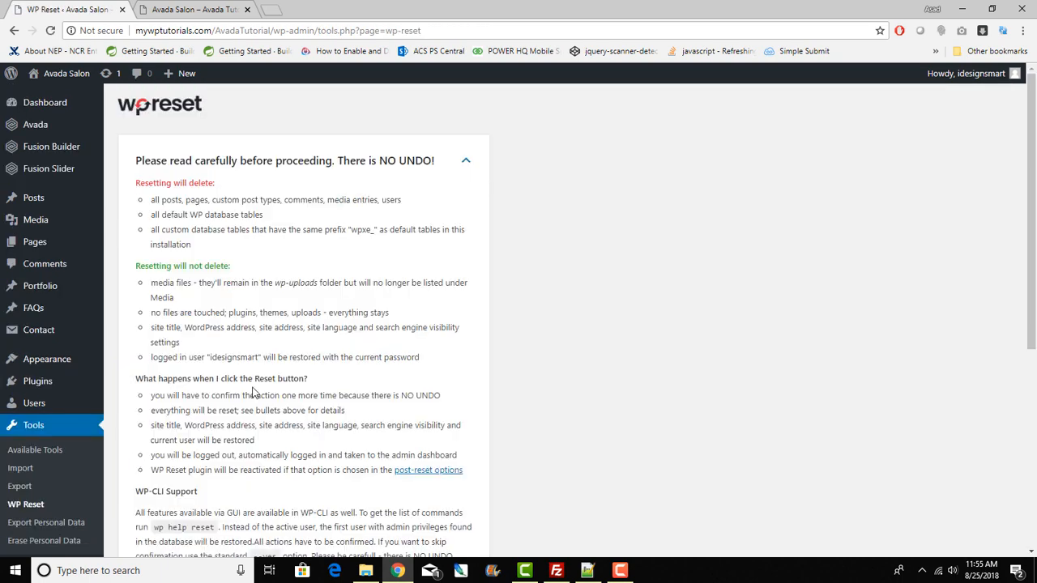
{"action": "scroll", "coordinate": [253, 392], "scroll_direction": "down", "scroll_amount": 3}
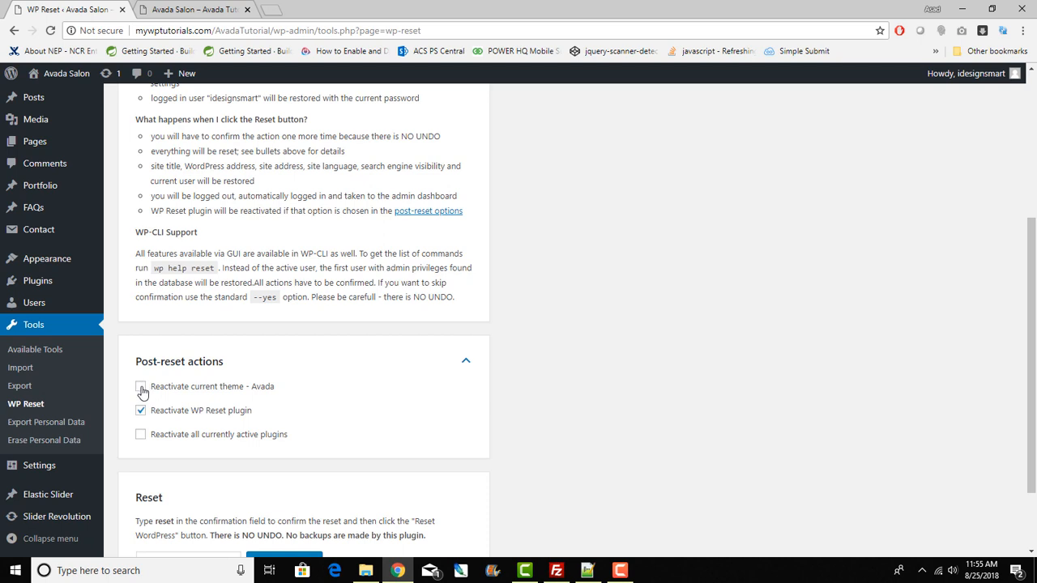
{"action": "left_click", "coordinate": [142, 389]}
{"action": "left_click", "coordinate": [142, 414]}
{"action": "left_click", "coordinate": [140, 437]}
Step: Enter 'reset' as confirmation and reset WordPress to defaults
{"action": "scroll", "coordinate": [494, 470], "scroll_direction": "down", "scroll_amount": 2}
{"action": "left_click", "coordinate": [204, 468]}
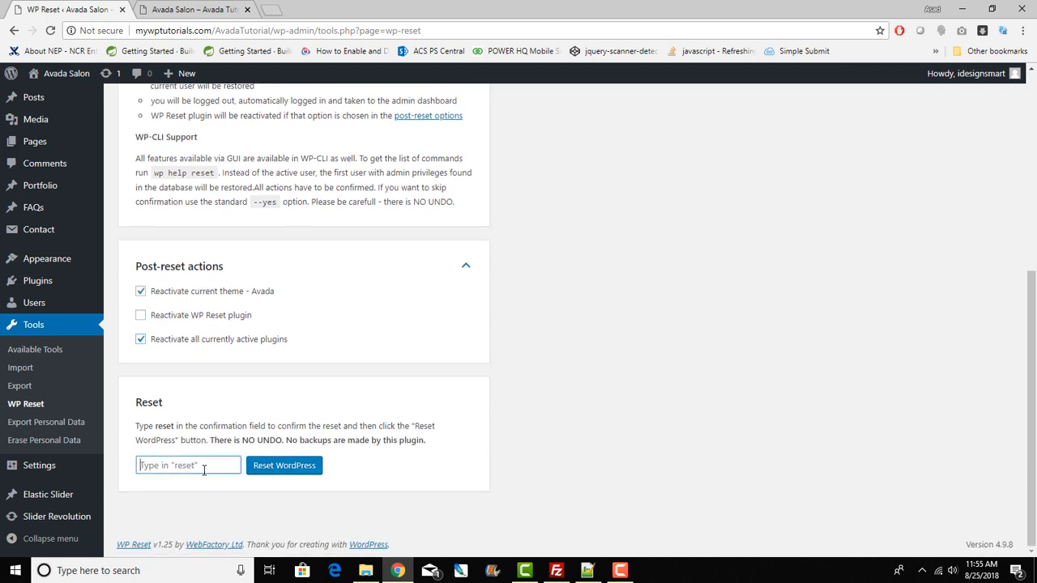
{"action": "type", "text": "reset"}
{"action": "left_click", "coordinate": [283, 469]}
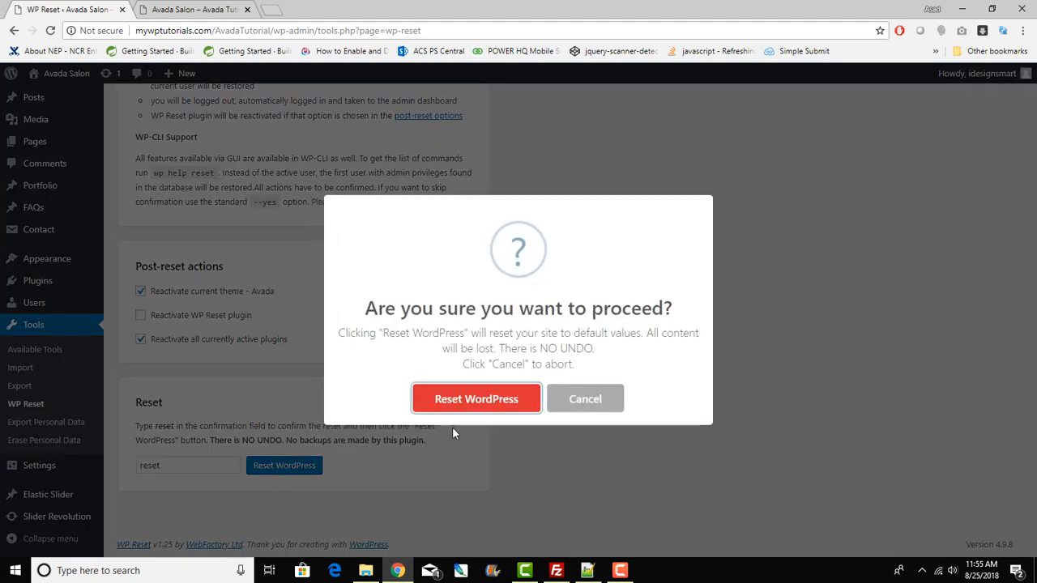
{"action": "left_click", "coordinate": [476, 401]}
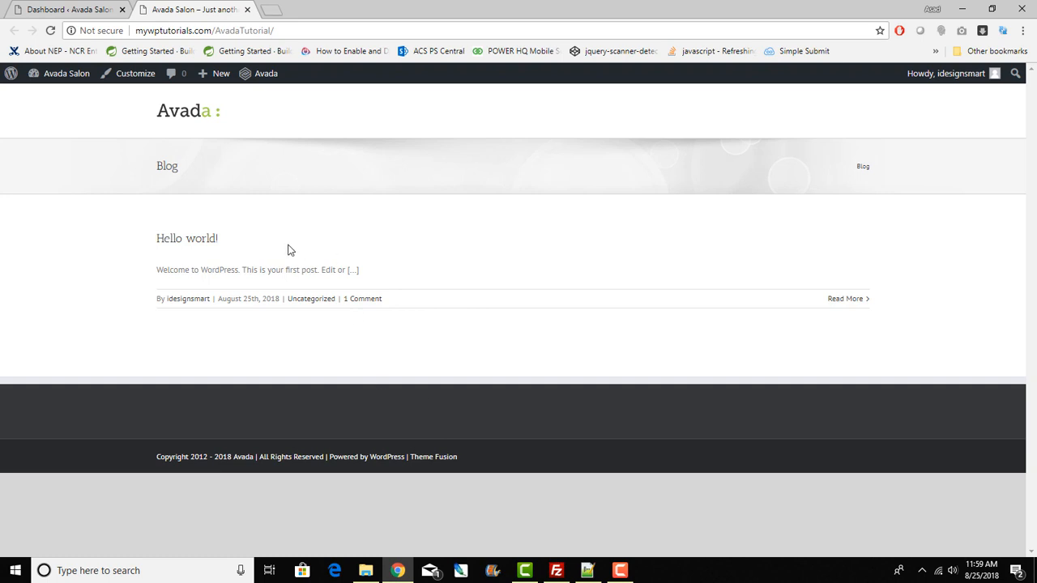
Step: Check the reset site's front end, then open Avada's Demos page
{"action": "left_click", "coordinate": [69, 7]}
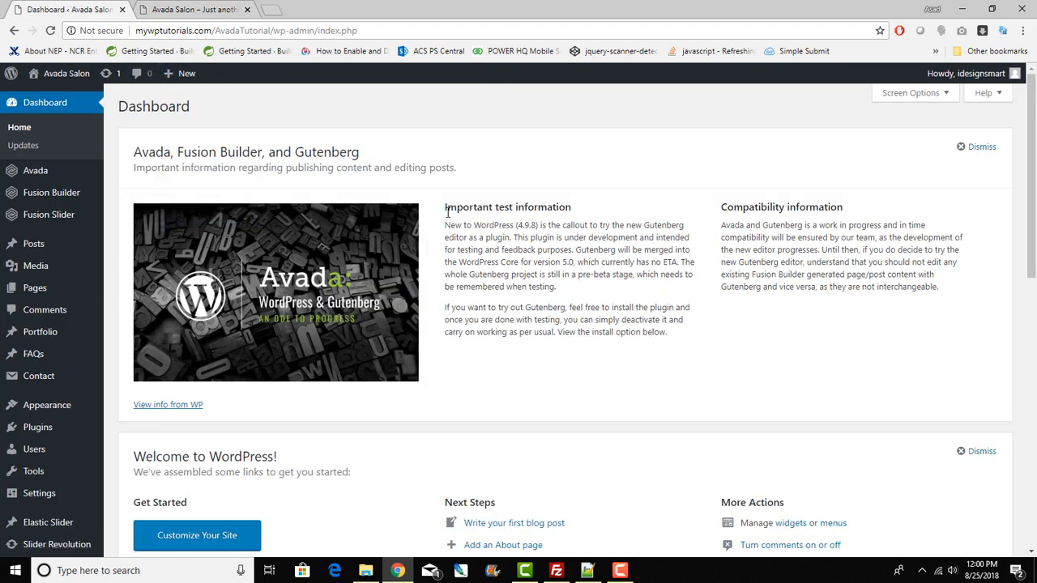
{"action": "left_click", "coordinate": [229, 8]}
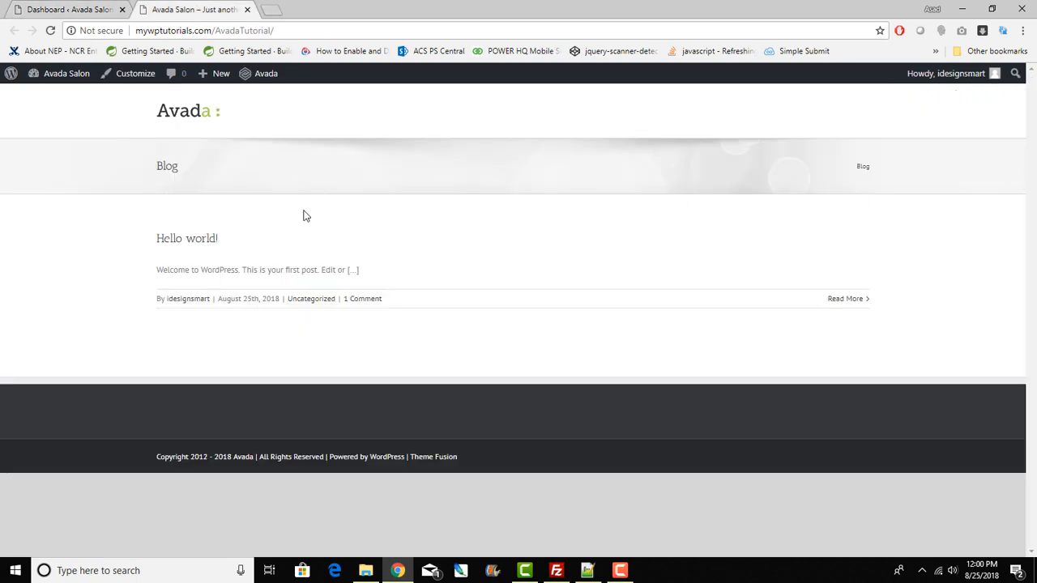
{"action": "left_click", "coordinate": [89, 8]}
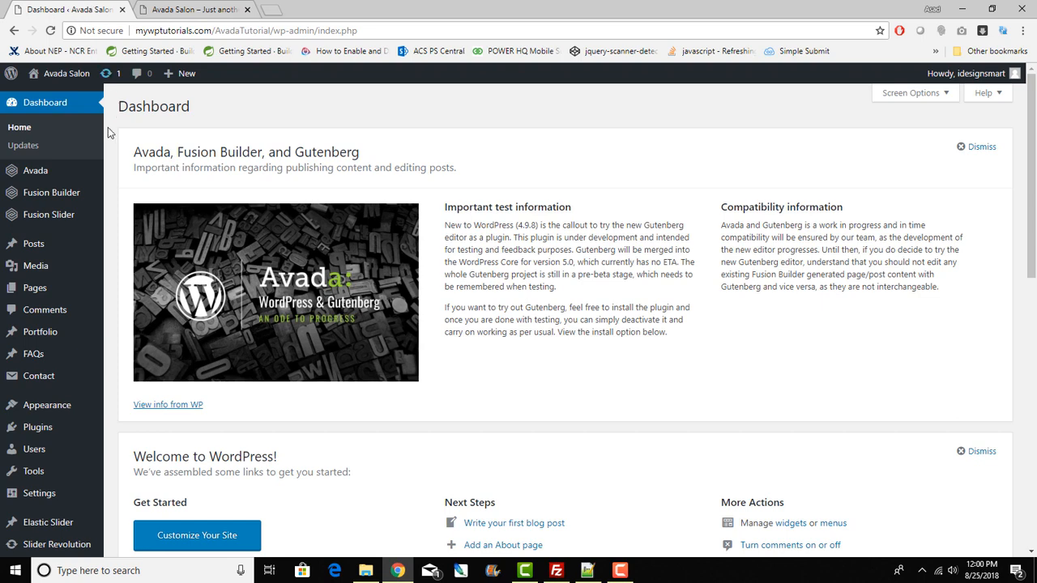
{"action": "mouse_move", "coordinate": [41, 172]}
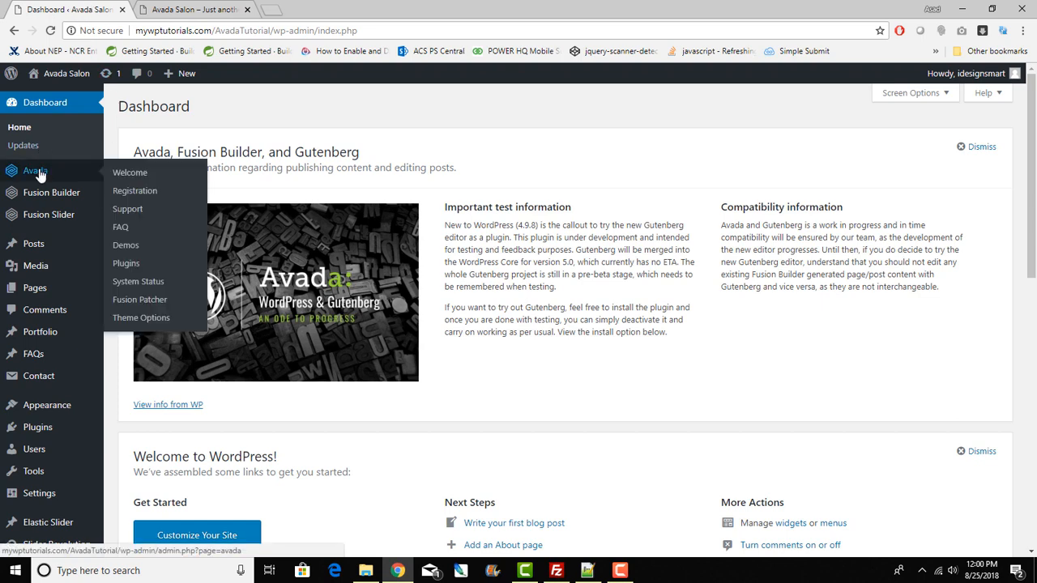
{"action": "left_click", "coordinate": [126, 245]}
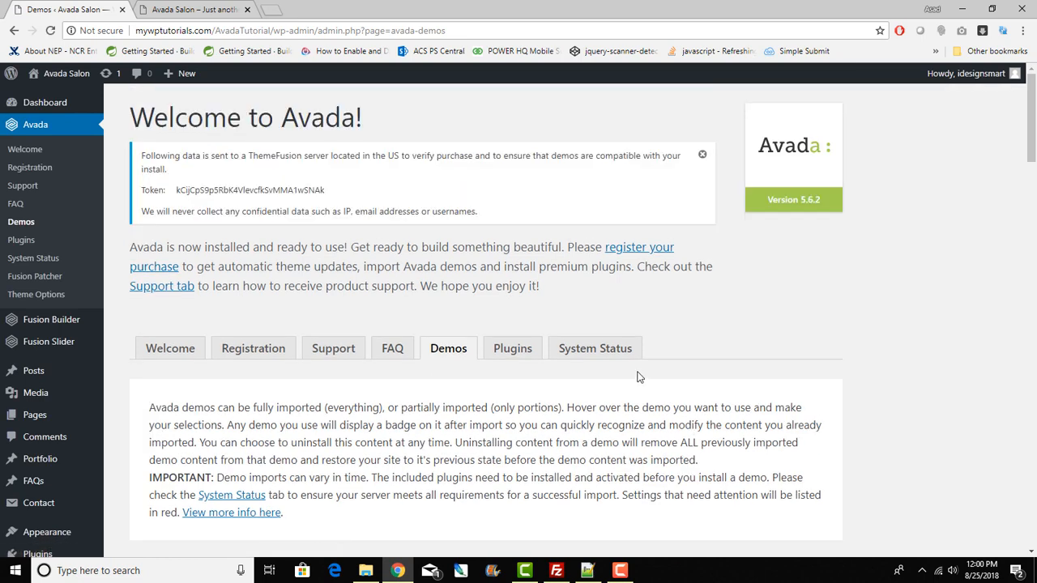
Step: Scroll to the Freelancer demo and open its Preview in a new tab
{"action": "scroll", "coordinate": [638, 376], "scroll_direction": "down", "scroll_amount": 3}
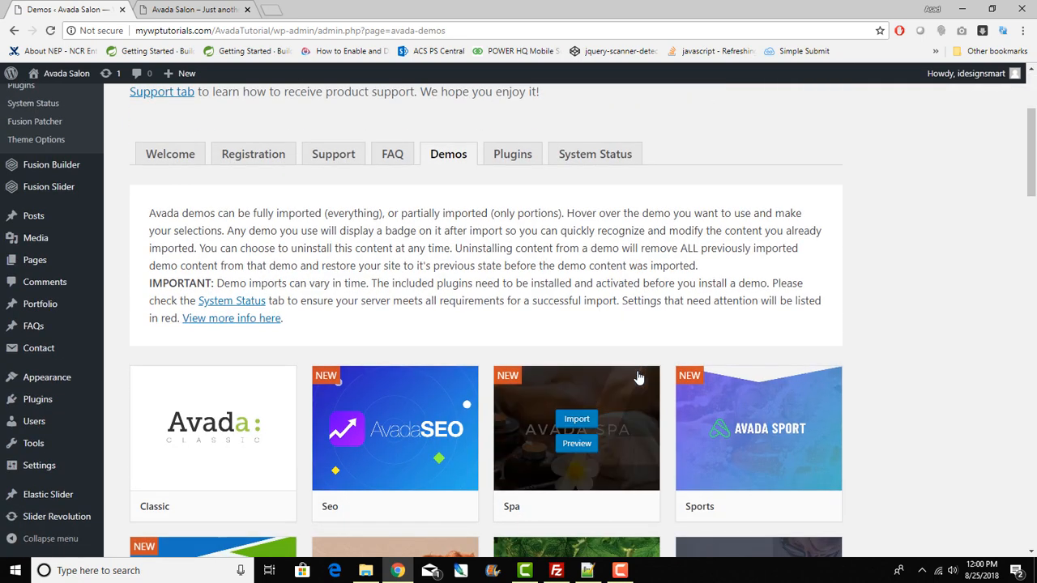
{"action": "scroll", "coordinate": [638, 377], "scroll_direction": "down", "scroll_amount": 3}
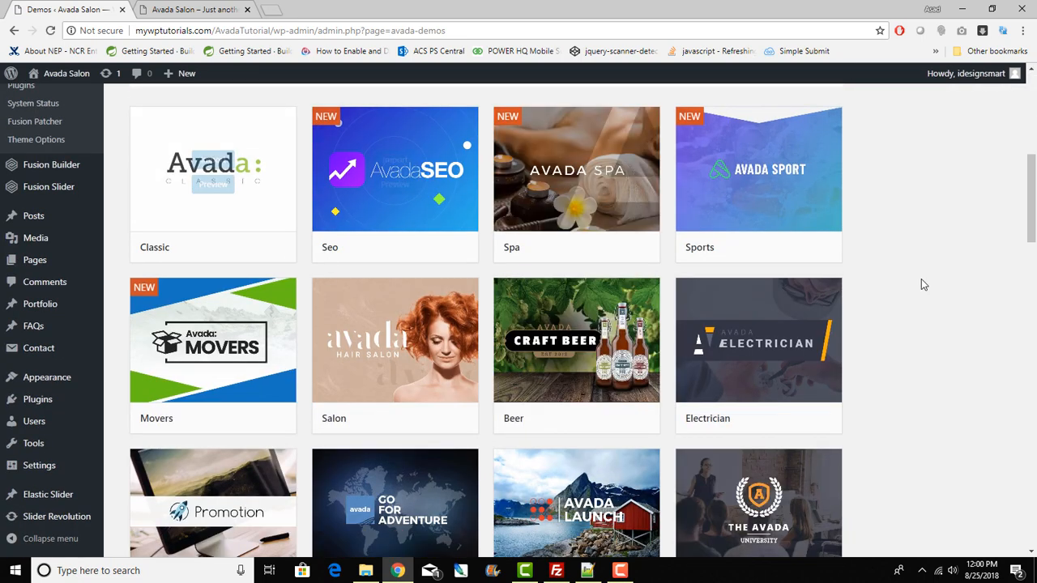
{"action": "scroll", "coordinate": [919, 287], "scroll_direction": "down", "scroll_amount": 2}
{"action": "scroll", "coordinate": [915, 292], "scroll_direction": "down", "scroll_amount": 6}
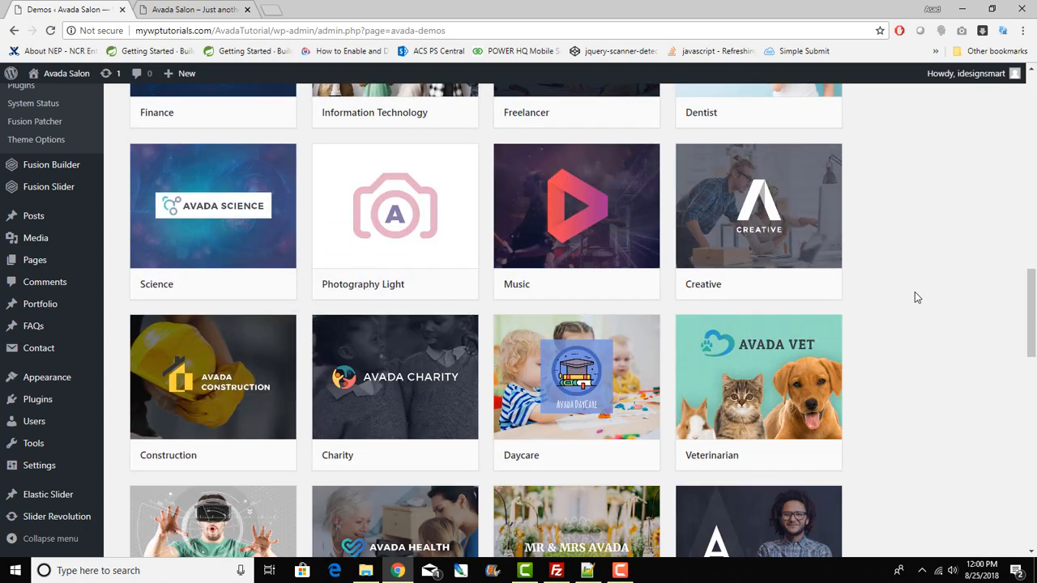
{"action": "scroll", "coordinate": [914, 291], "scroll_direction": "down", "scroll_amount": 5}
{"action": "scroll", "coordinate": [914, 294], "scroll_direction": "down", "scroll_amount": 7}
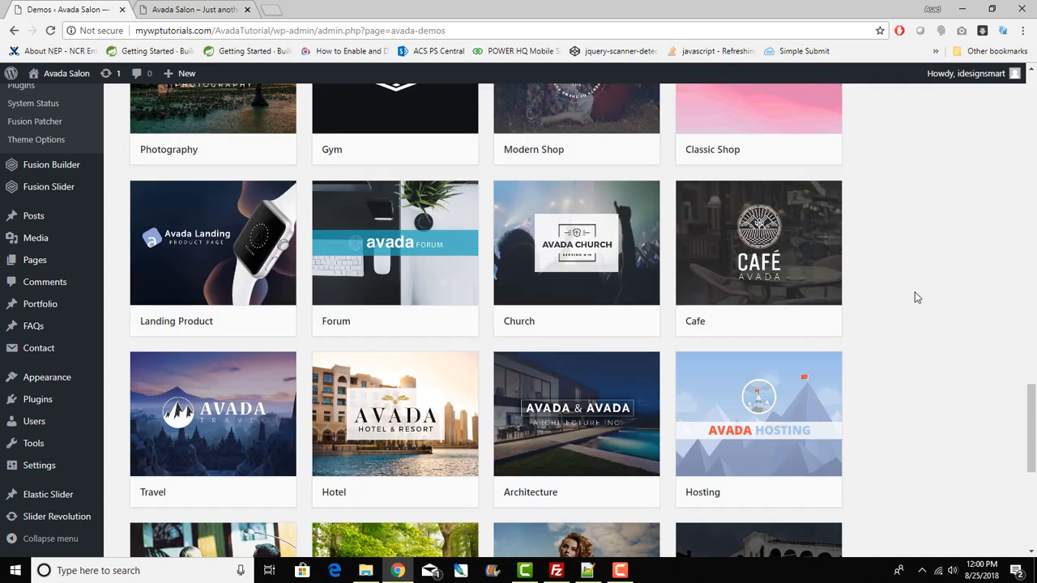
{"action": "scroll", "coordinate": [916, 298], "scroll_direction": "up", "scroll_amount": 10}
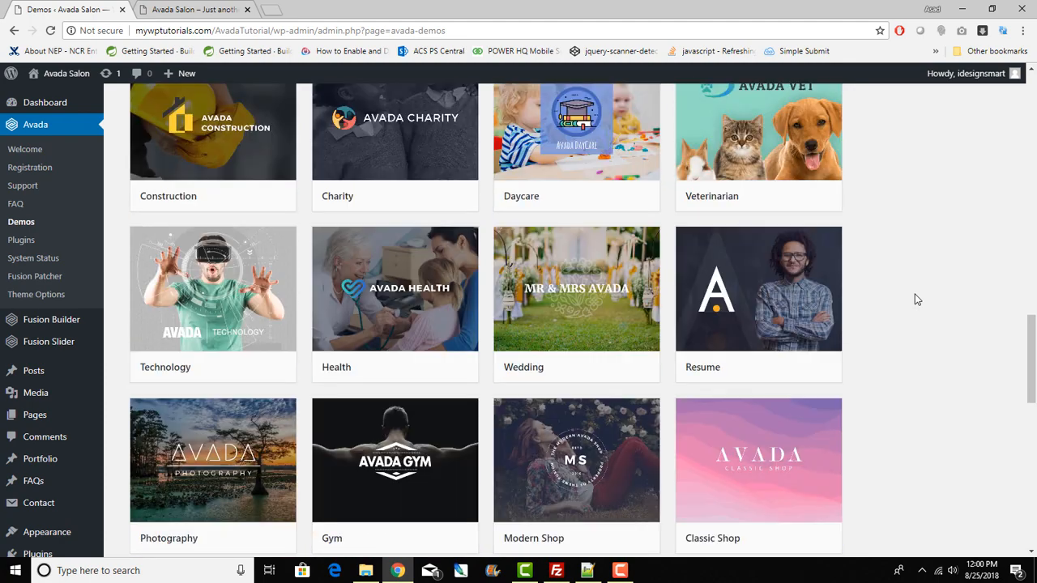
{"action": "scroll", "coordinate": [916, 300], "scroll_direction": "up", "scroll_amount": 6}
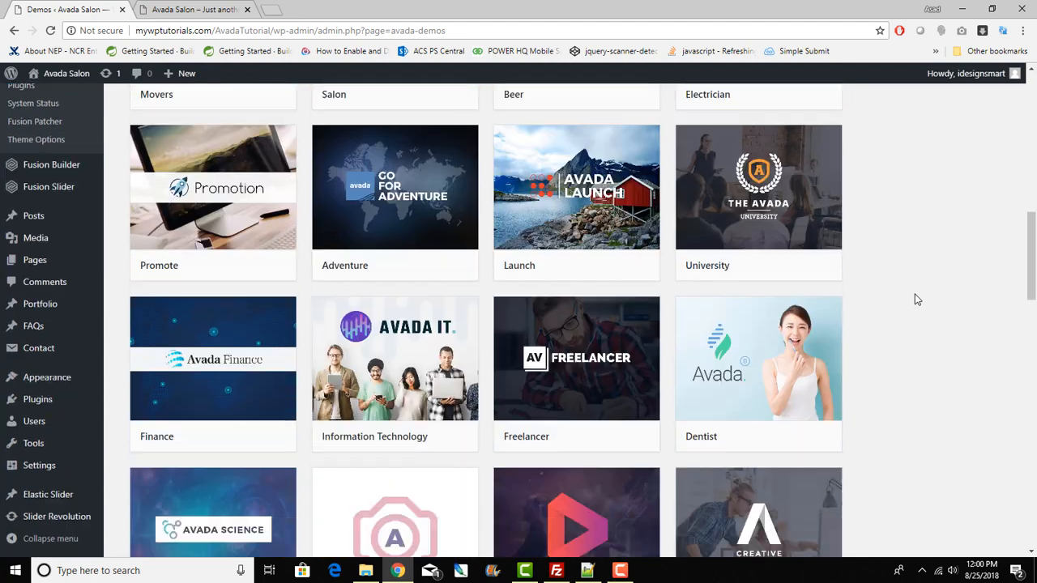
{"action": "mouse_move", "coordinate": [590, 377]}
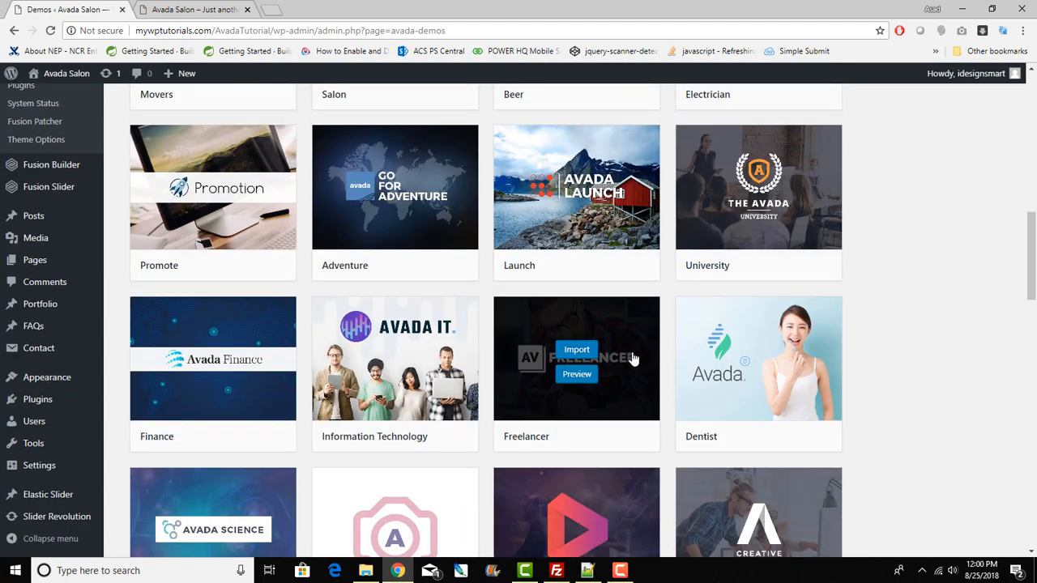
{"action": "right_click", "coordinate": [578, 377]}
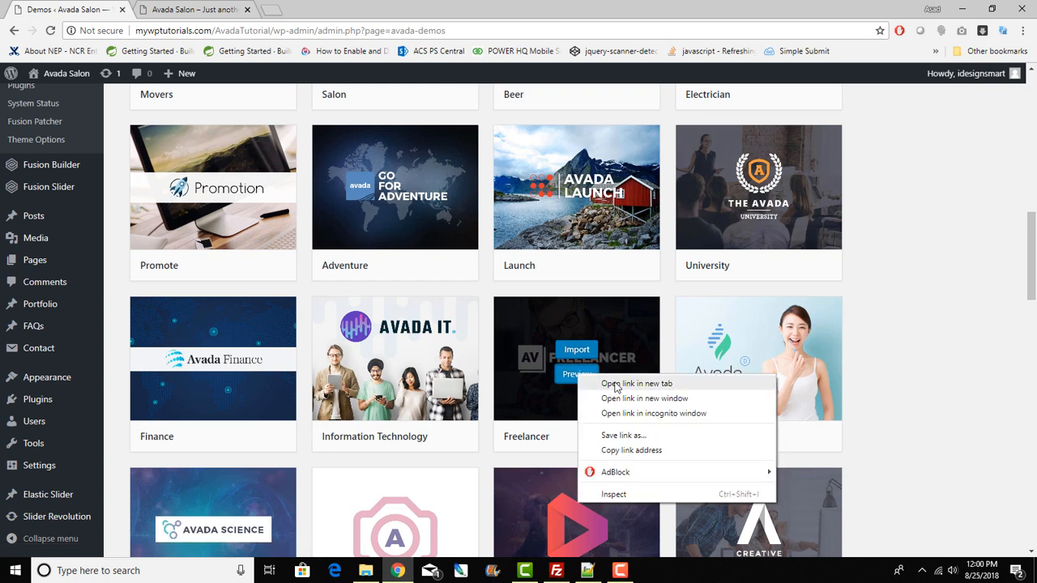
{"action": "left_click", "coordinate": [615, 384]}
Step: Browse the Freelancer demo and open its full-screen navigation menu
{"action": "left_click", "coordinate": [214, 6]}
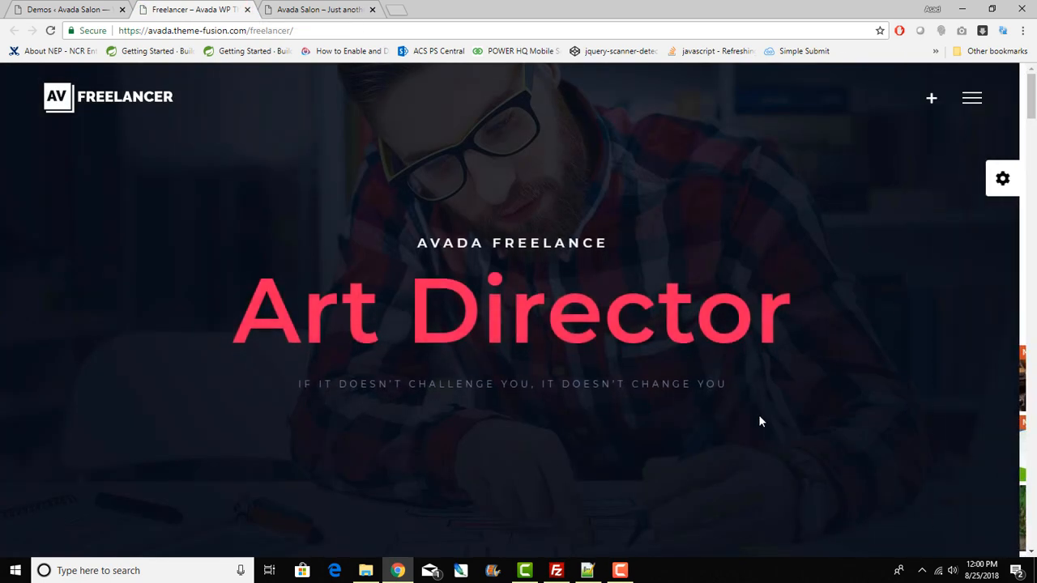
{"action": "scroll", "coordinate": [799, 401], "scroll_direction": "down", "scroll_amount": 5}
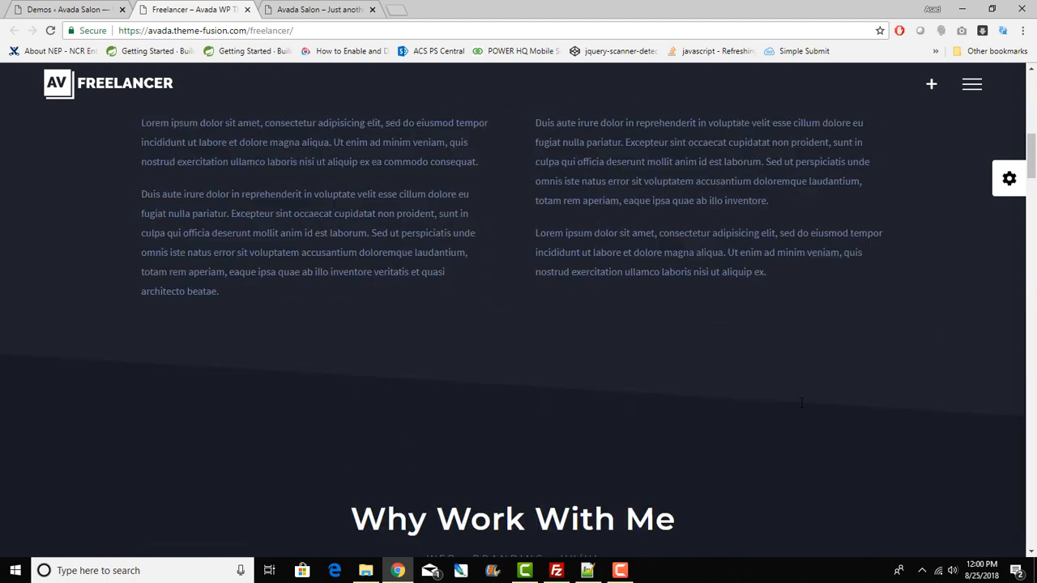
{"action": "scroll", "coordinate": [801, 403], "scroll_direction": "up", "scroll_amount": 5}
{"action": "left_click", "coordinate": [971, 98]}
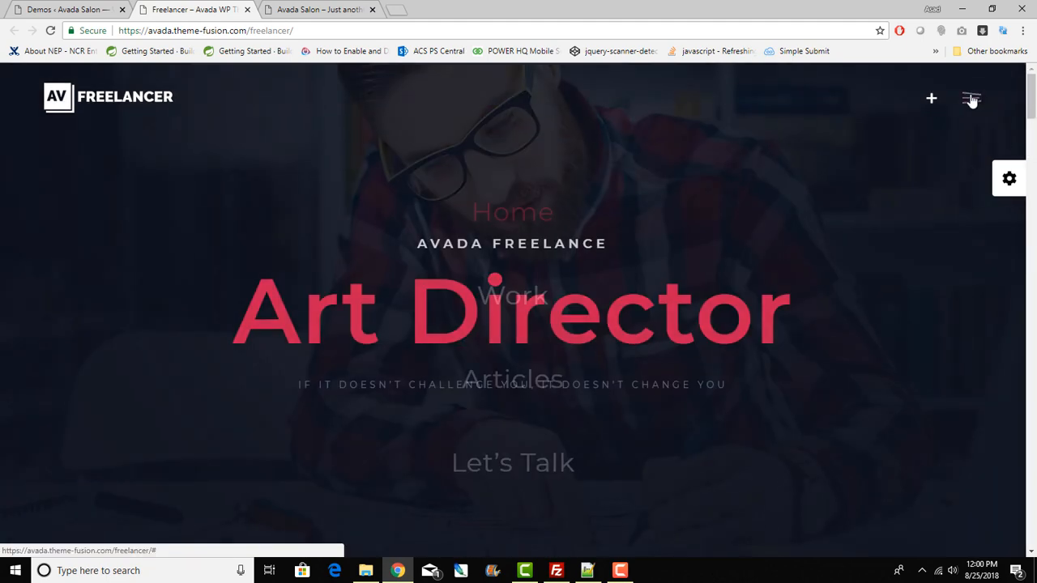
{"action": "scroll", "coordinate": [641, 388], "scroll_direction": "down", "scroll_amount": 9}
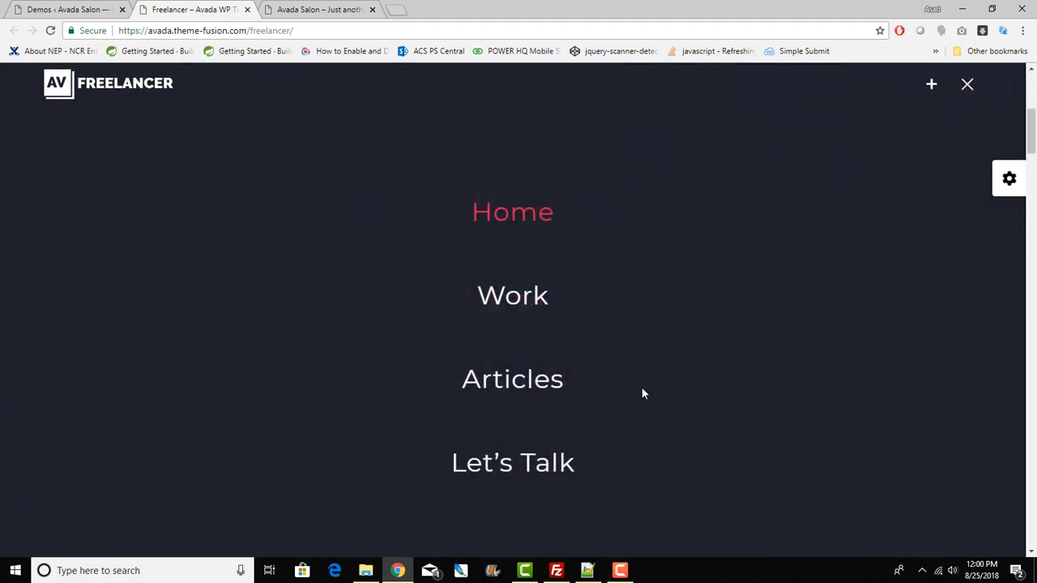
Step: Look through the demo's Recent Work page, then close the demo tab
{"action": "left_click", "coordinate": [511, 299]}
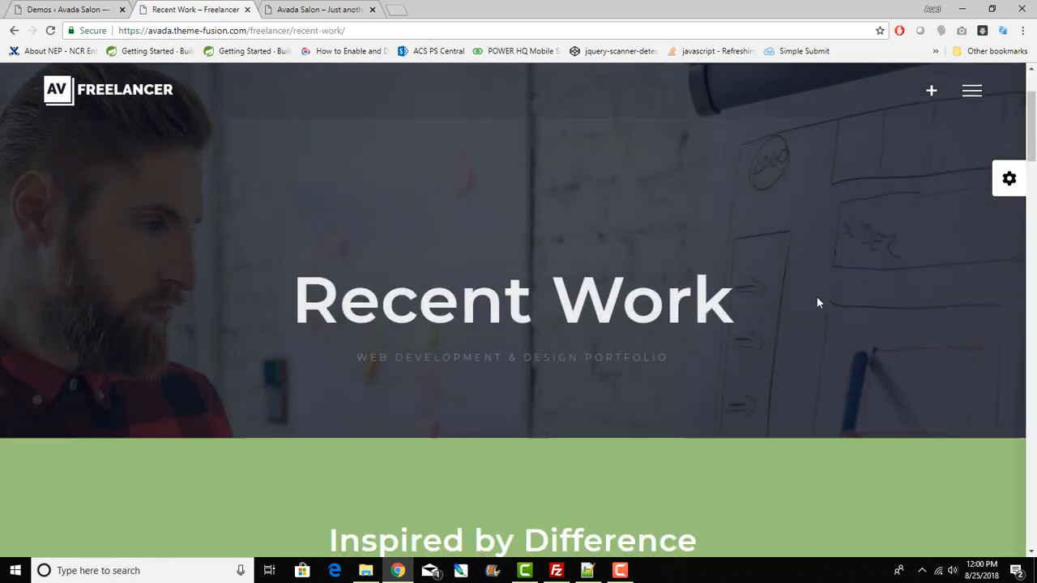
{"action": "scroll", "coordinate": [817, 296], "scroll_direction": "down", "scroll_amount": 5}
{"action": "scroll", "coordinate": [820, 302], "scroll_direction": "down", "scroll_amount": 15}
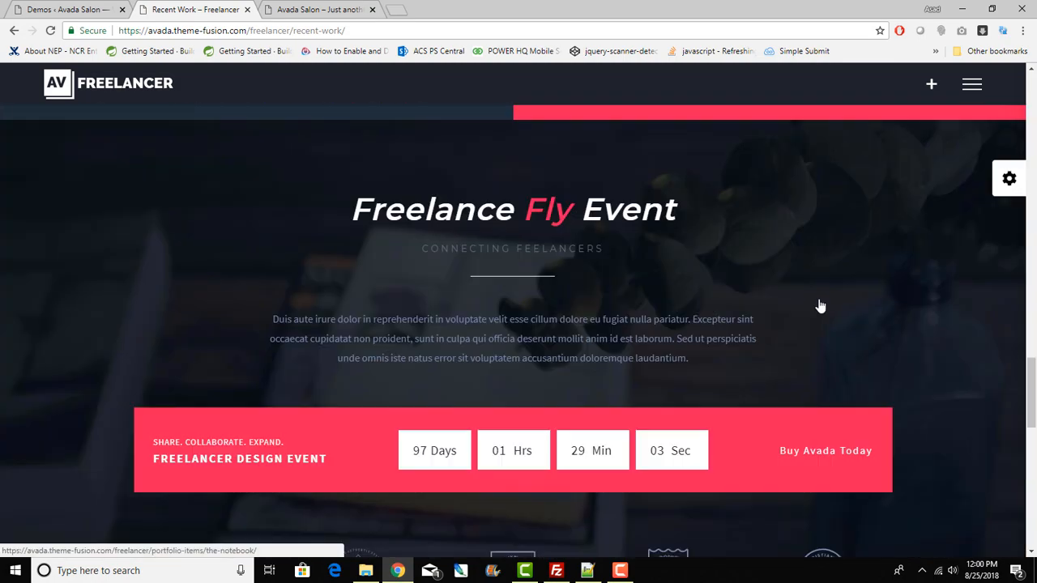
{"action": "scroll", "coordinate": [820, 305], "scroll_direction": "down", "scroll_amount": 3}
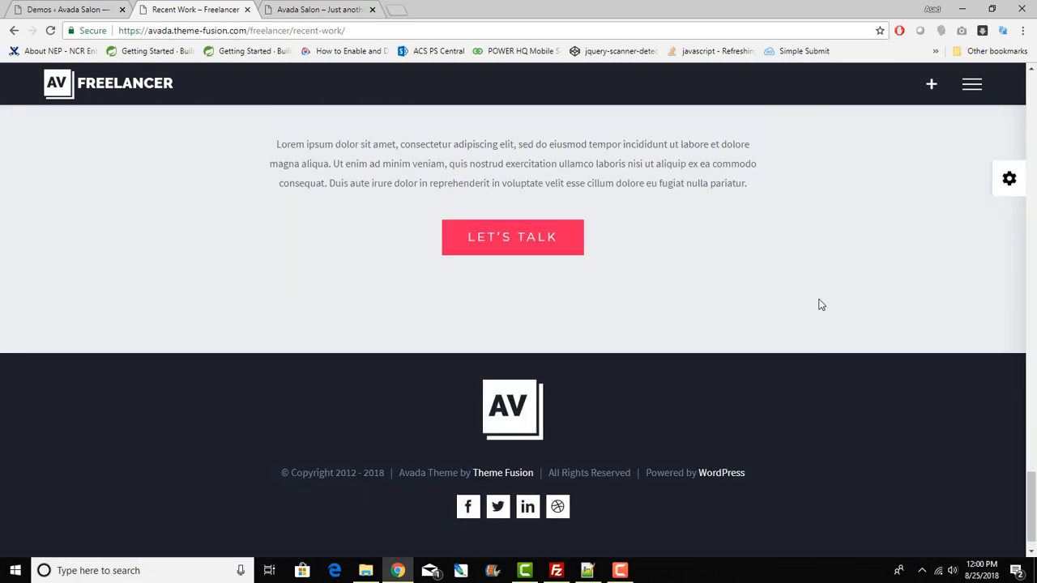
{"action": "scroll", "coordinate": [818, 303], "scroll_direction": "up", "scroll_amount": 8}
{"action": "scroll", "coordinate": [820, 305], "scroll_direction": "up", "scroll_amount": 12}
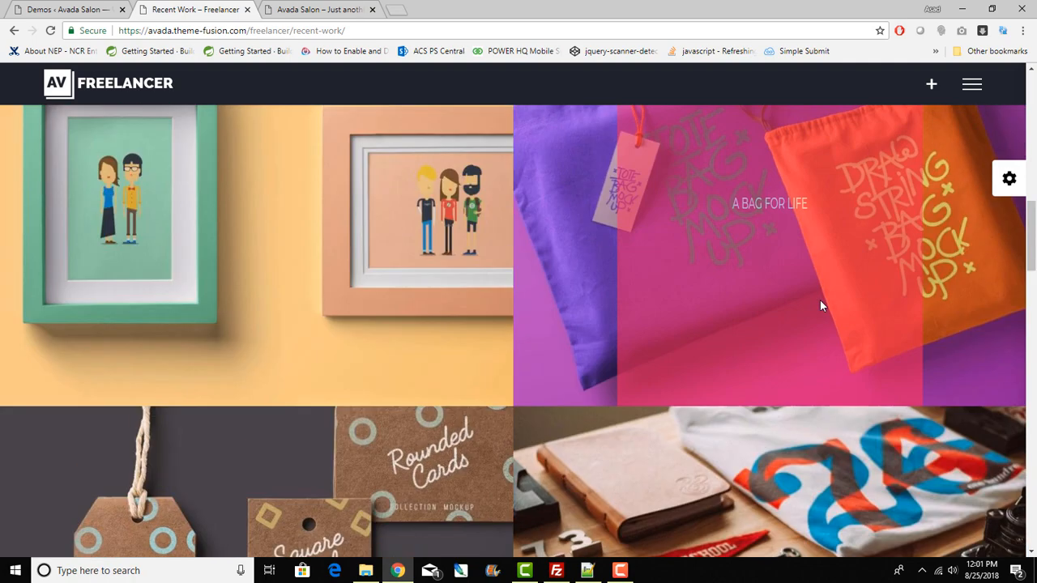
{"action": "scroll", "coordinate": [819, 304], "scroll_direction": "up", "scroll_amount": 3}
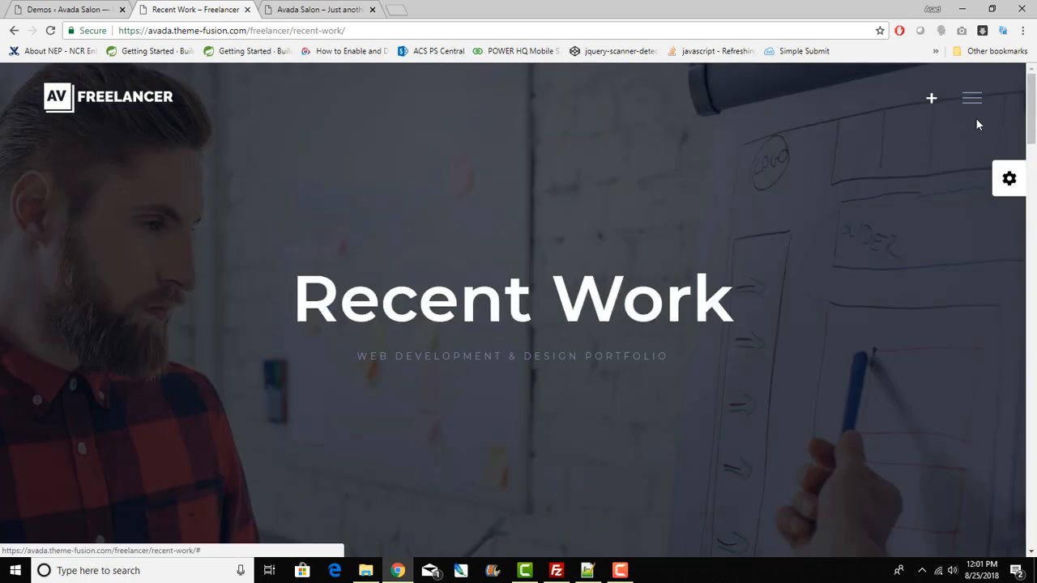
{"action": "left_click", "coordinate": [247, 10]}
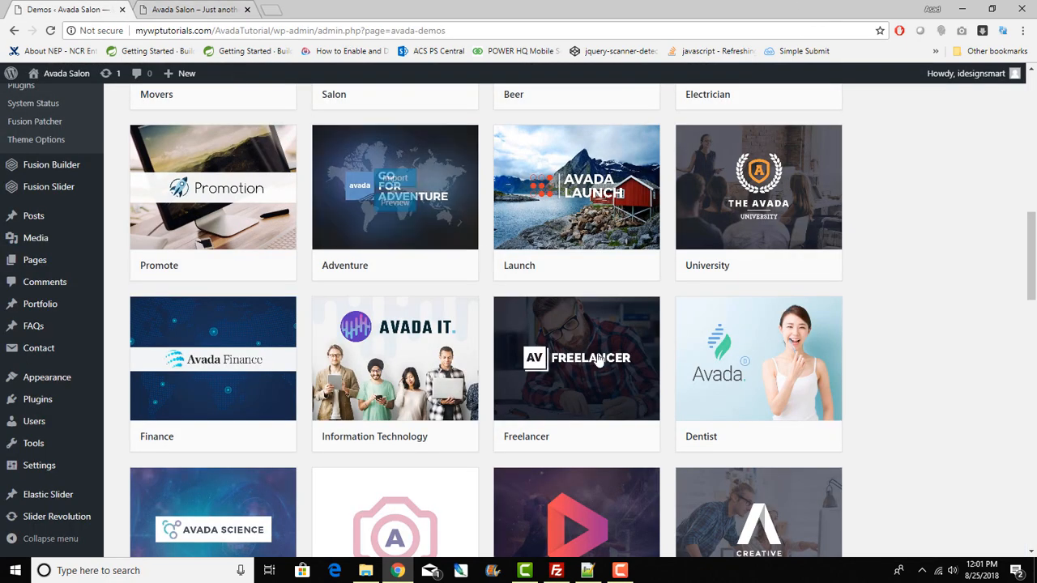
Step: Import the Freelancer demo with All content types, accepting the warning and finishing with Done
{"action": "mouse_move", "coordinate": [576, 377]}
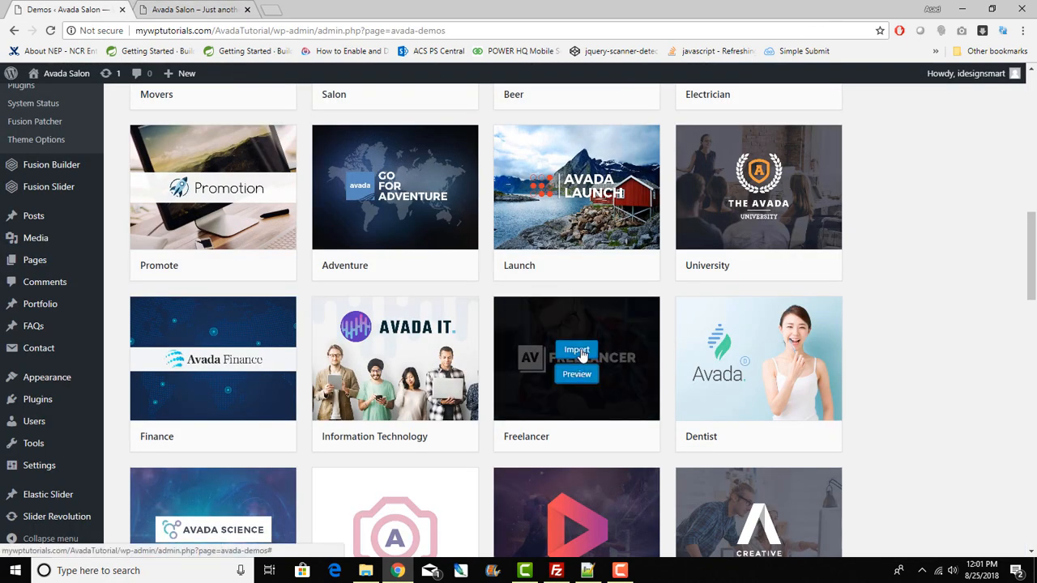
{"action": "left_click", "coordinate": [578, 350]}
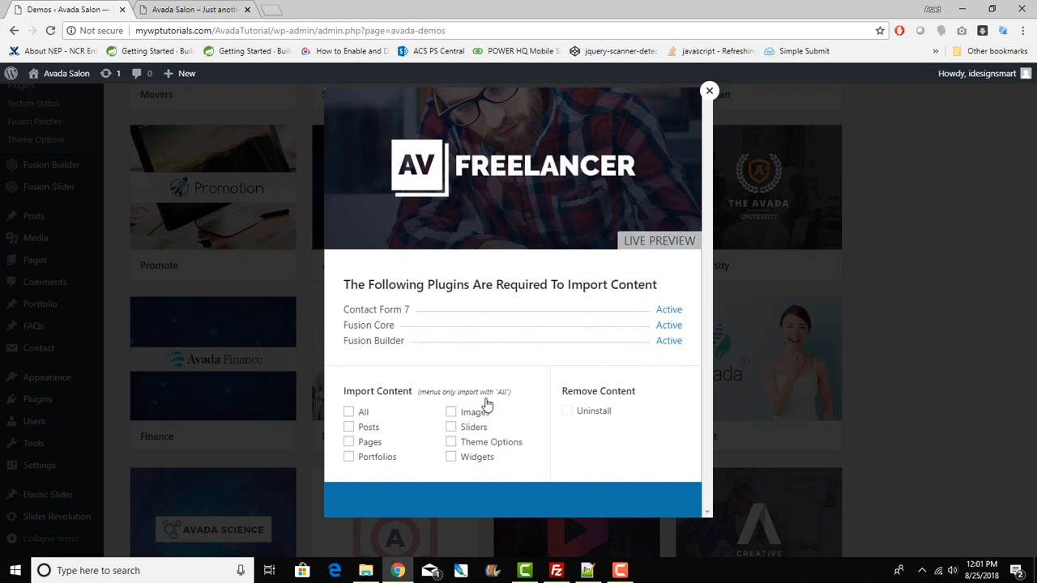
{"action": "left_click", "coordinate": [349, 414]}
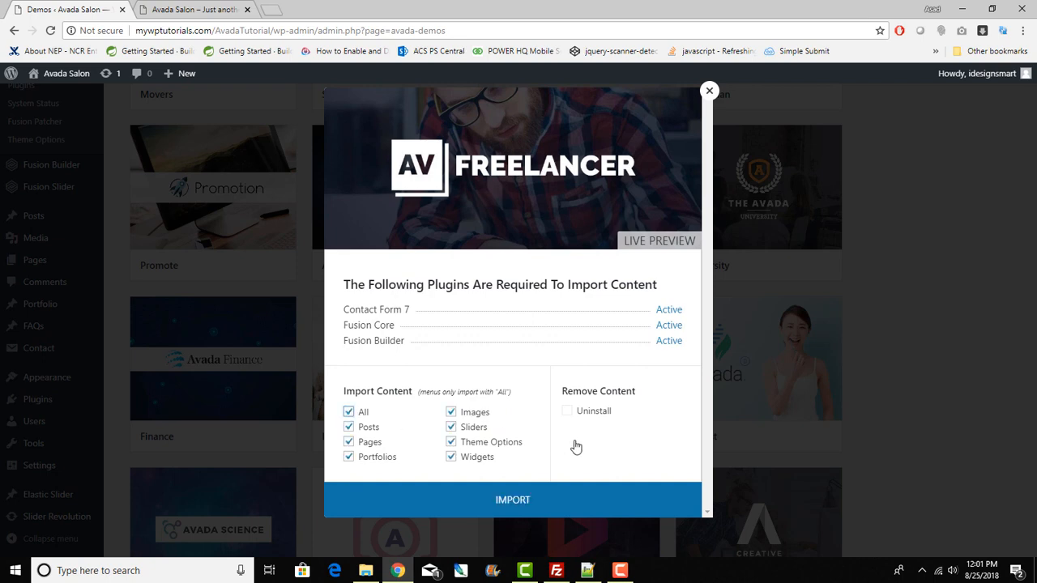
{"action": "left_click", "coordinate": [549, 507]}
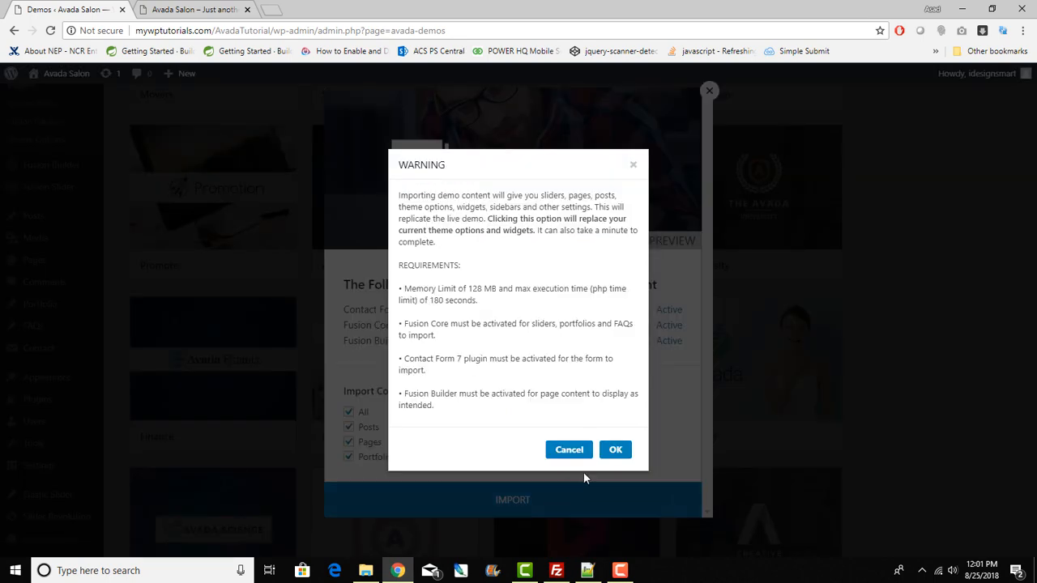
{"action": "left_click", "coordinate": [615, 451]}
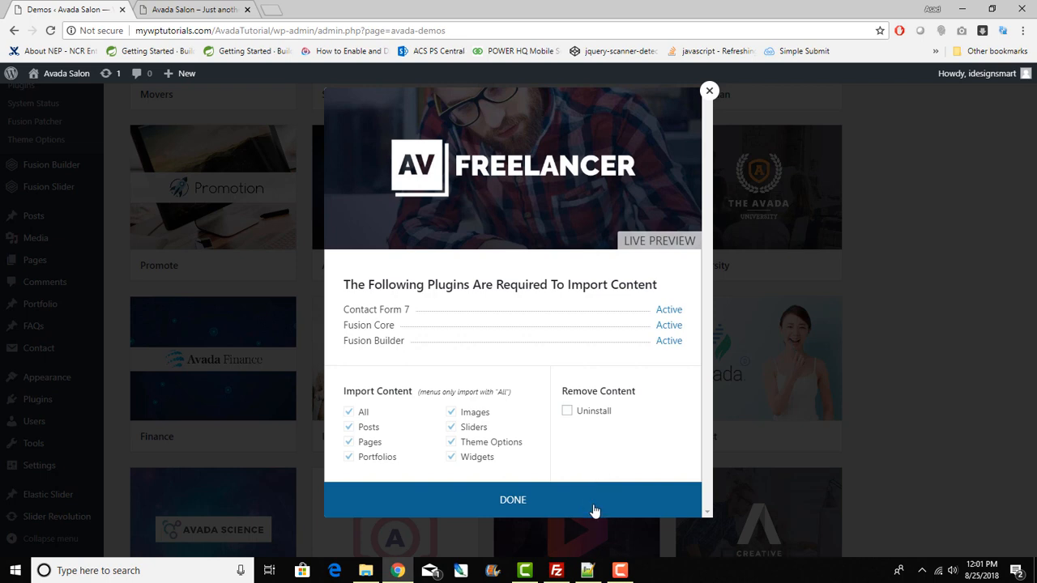
{"action": "left_click", "coordinate": [539, 510]}
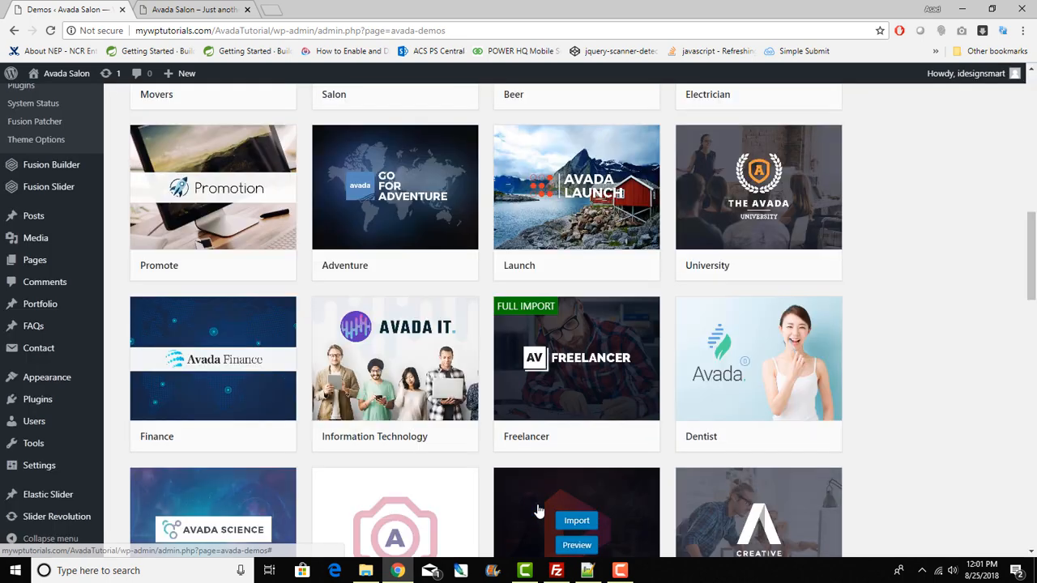
{"action": "left_click", "coordinate": [158, 10]}
Step: Reload the site and scroll through the new Freelancer home page
{"action": "left_click", "coordinate": [51, 30]}
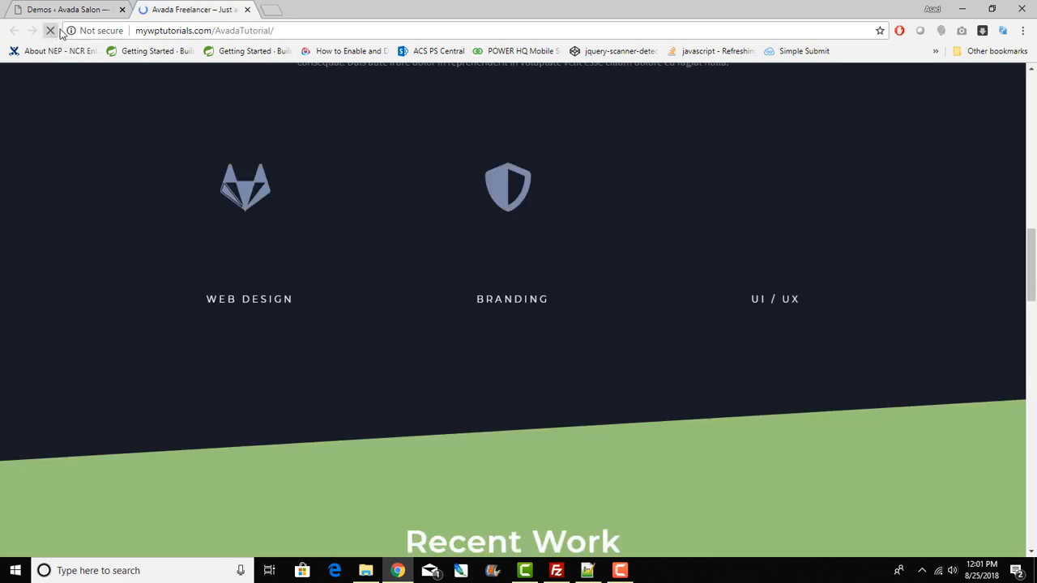
{"action": "left_click_drag", "start_coordinate": [1030, 241], "coordinate": [1030, 84]}
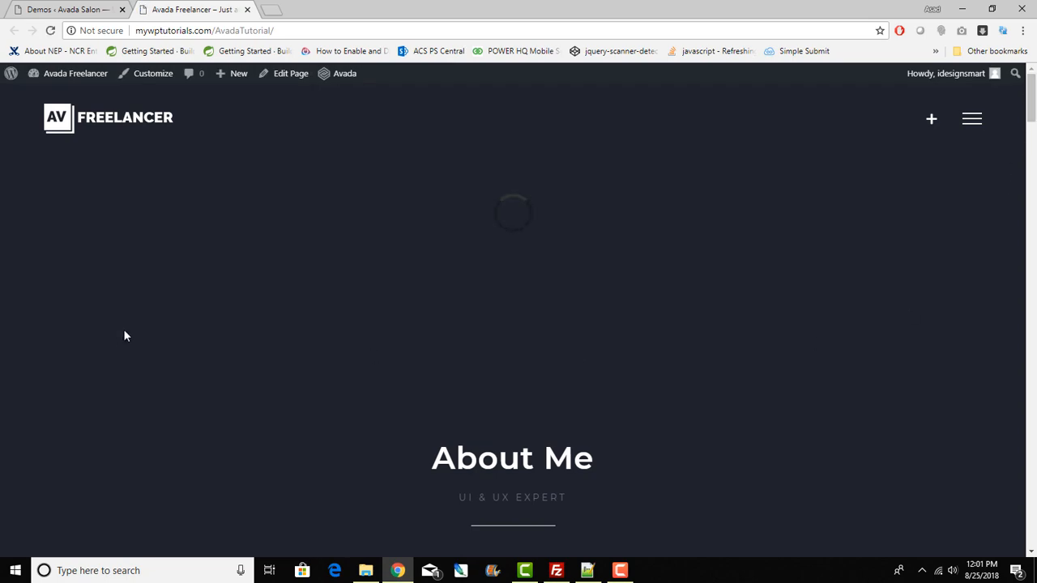
{"action": "scroll", "coordinate": [619, 427], "scroll_direction": "down", "scroll_amount": 15}
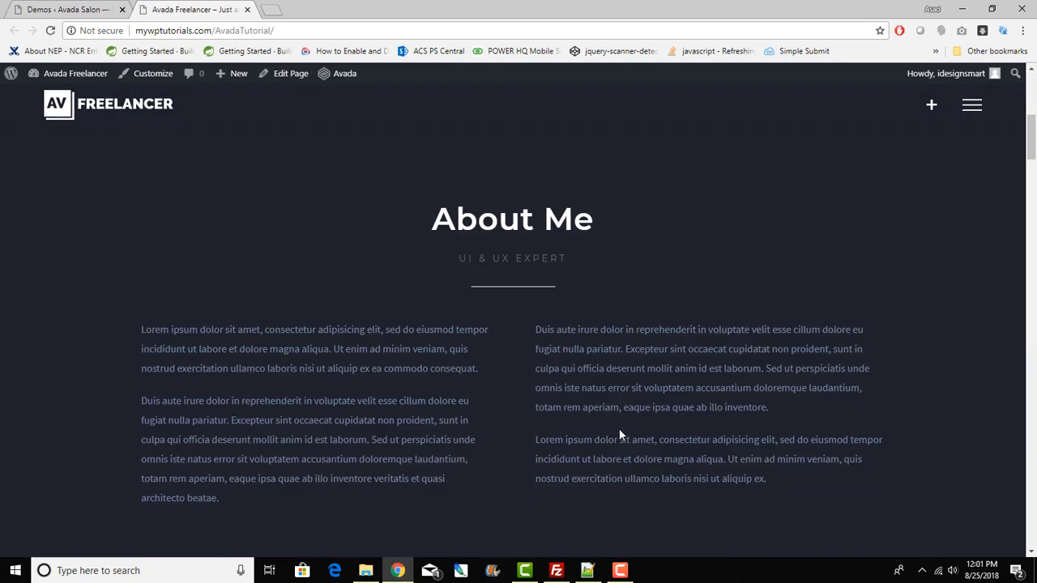
{"action": "scroll", "coordinate": [619, 432], "scroll_direction": "down", "scroll_amount": 12}
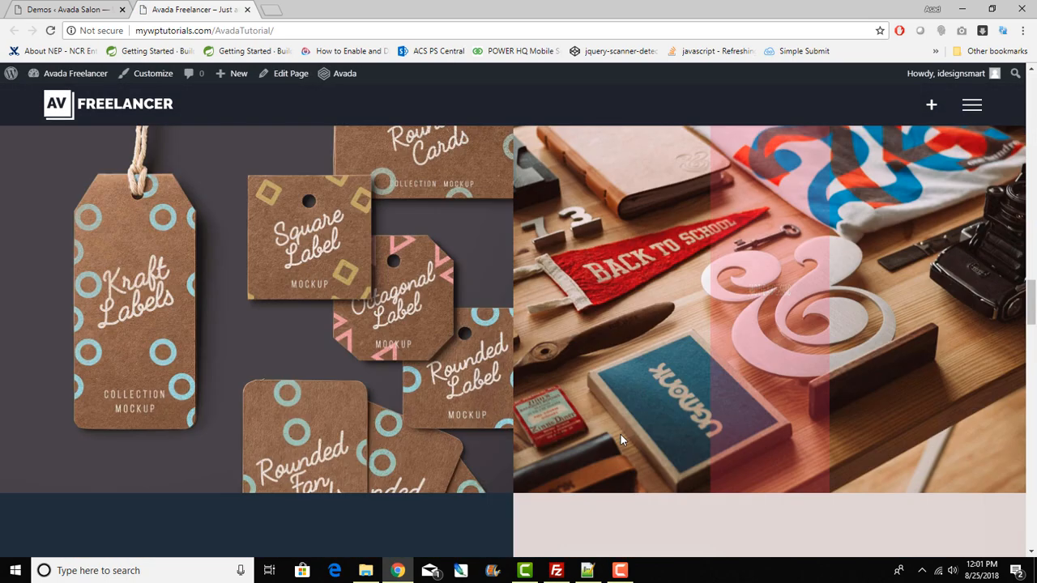
{"action": "scroll", "coordinate": [798, 370], "scroll_direction": "up", "scroll_amount": 10}
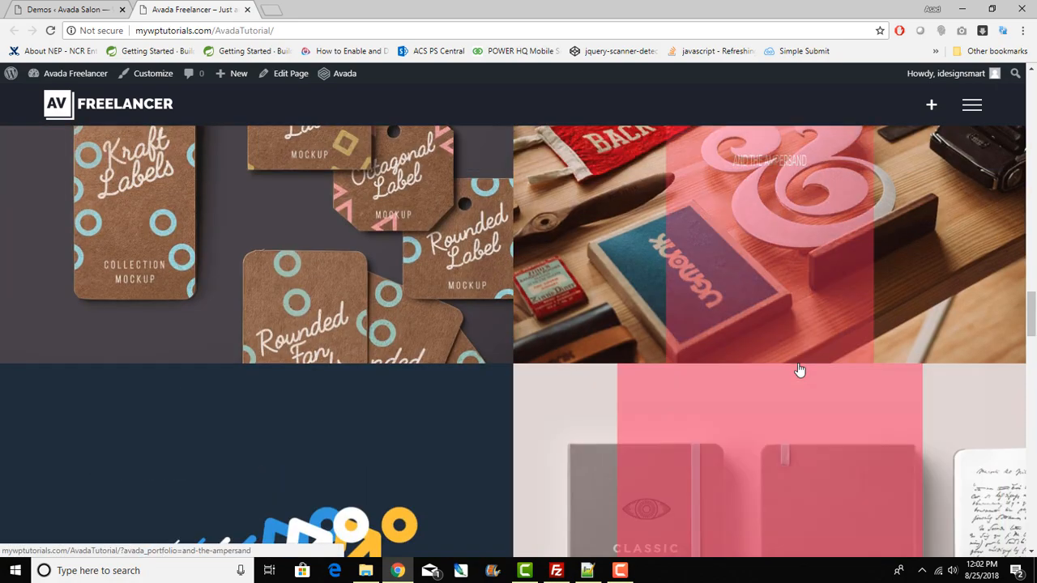
{"action": "scroll", "coordinate": [1014, 274], "scroll_direction": "up", "scroll_amount": 17}
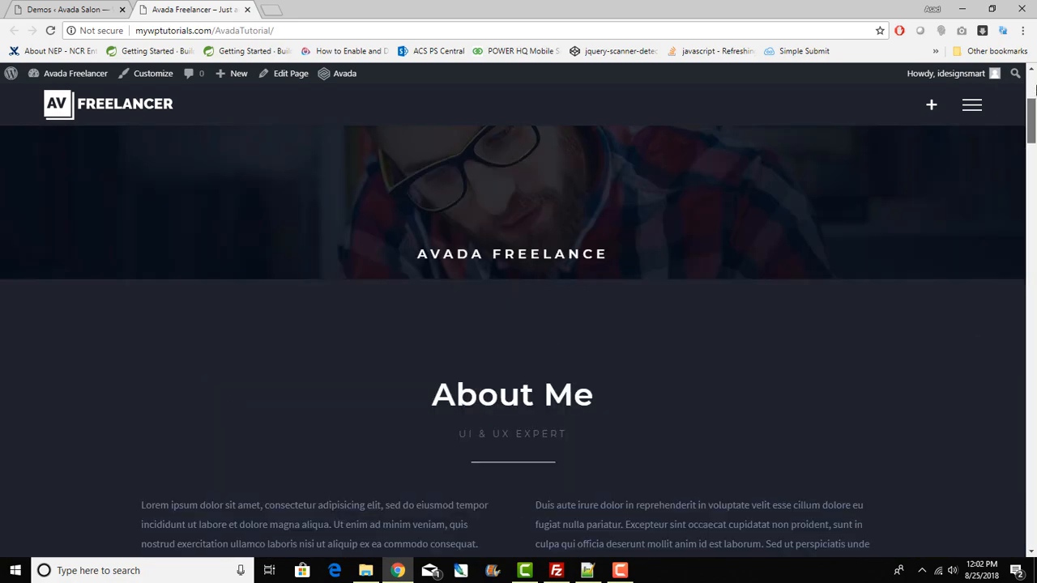
{"action": "scroll", "coordinate": [1014, 273], "scroll_direction": "down", "scroll_amount": 5}
{"action": "scroll", "coordinate": [1013, 274], "scroll_direction": "down", "scroll_amount": 20}
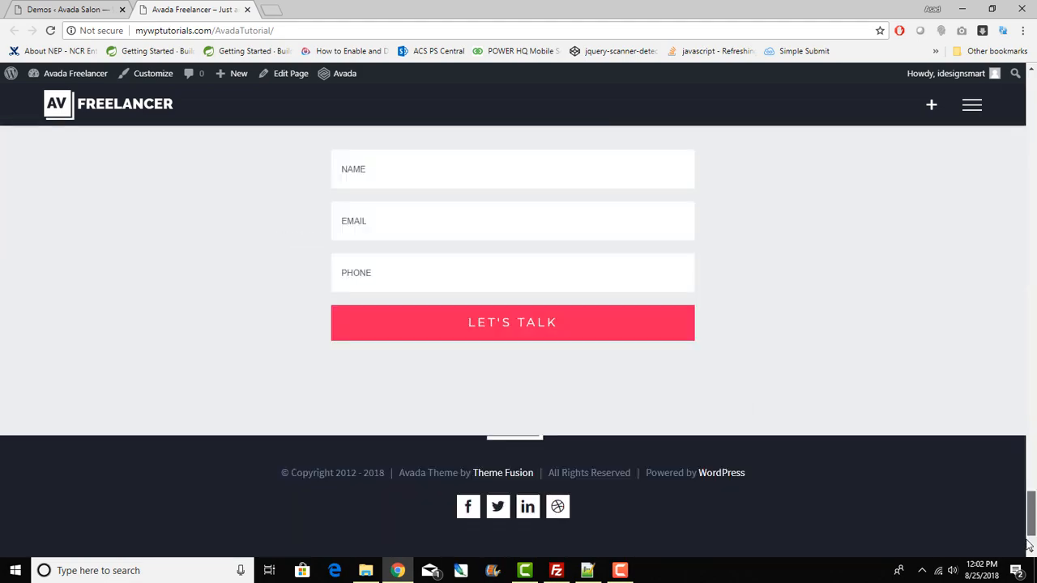
{"action": "scroll", "coordinate": [1012, 423], "scroll_direction": "up", "scroll_amount": 14}
{"action": "scroll", "coordinate": [1011, 423], "scroll_direction": "down", "scroll_amount": 10}
{"action": "left_click_drag", "start_coordinate": [1031, 455], "coordinate": [1028, 192]}
{"action": "scroll", "coordinate": [1028, 192], "scroll_direction": "up", "scroll_amount": 10}
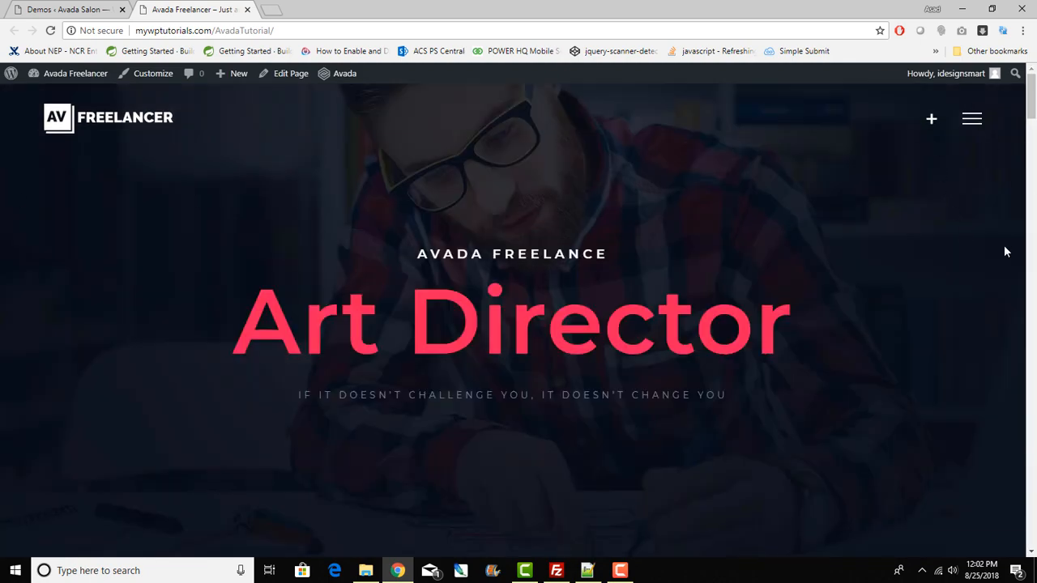
Step: Open and close the sliding sidebar panel, then return to the Demos page
{"action": "left_click", "coordinate": [931, 122]}
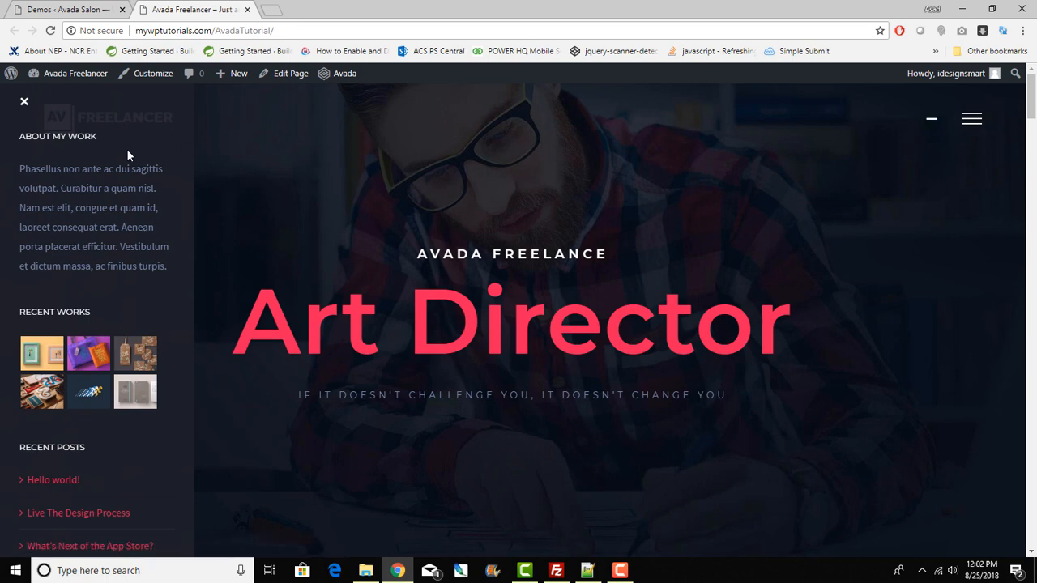
{"action": "left_click_drag", "start_coordinate": [18, 166], "coordinate": [57, 462]}
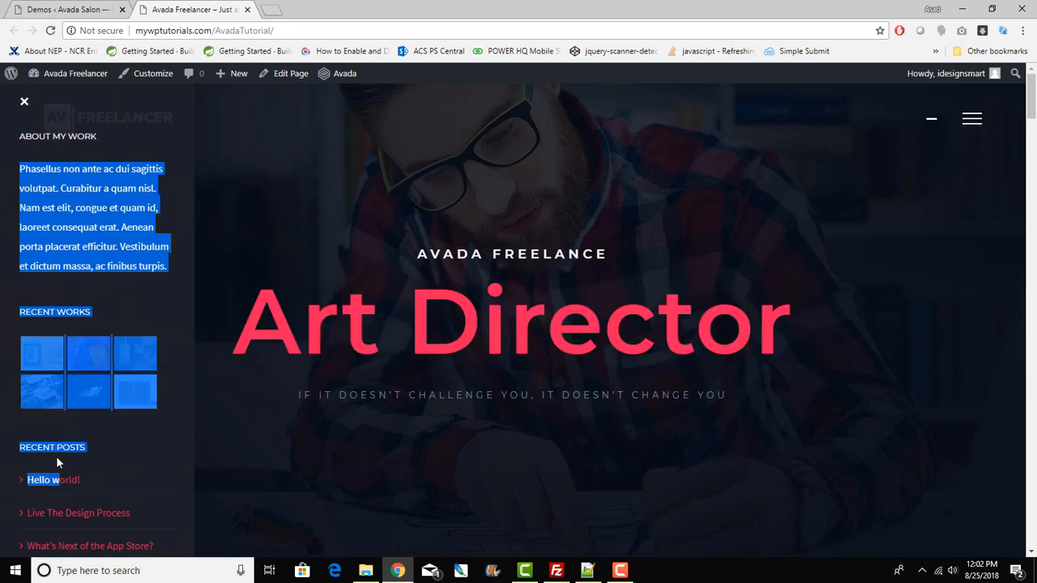
{"action": "left_click", "coordinate": [24, 101]}
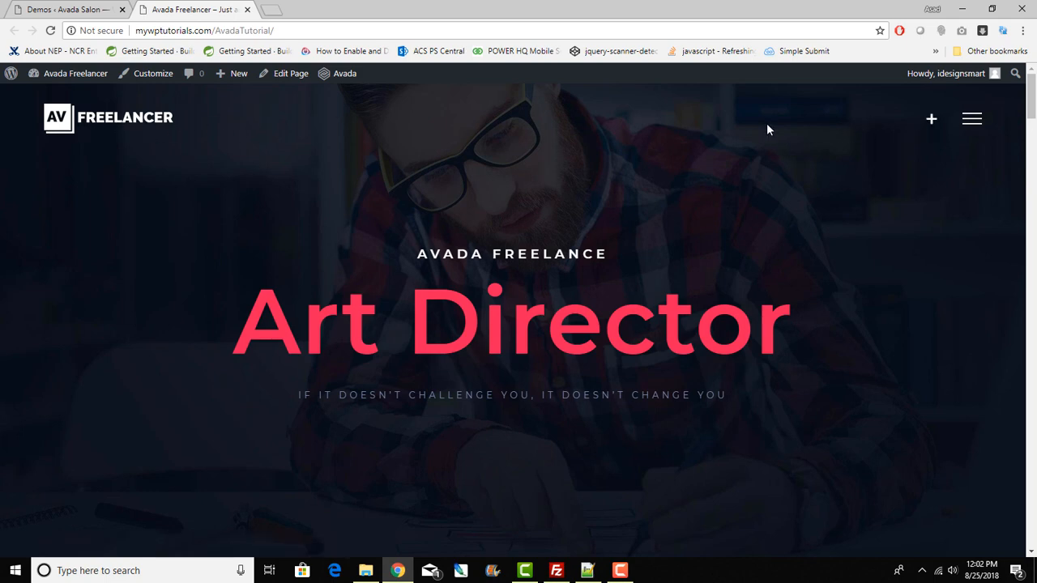
{"action": "left_click", "coordinate": [64, 9]}
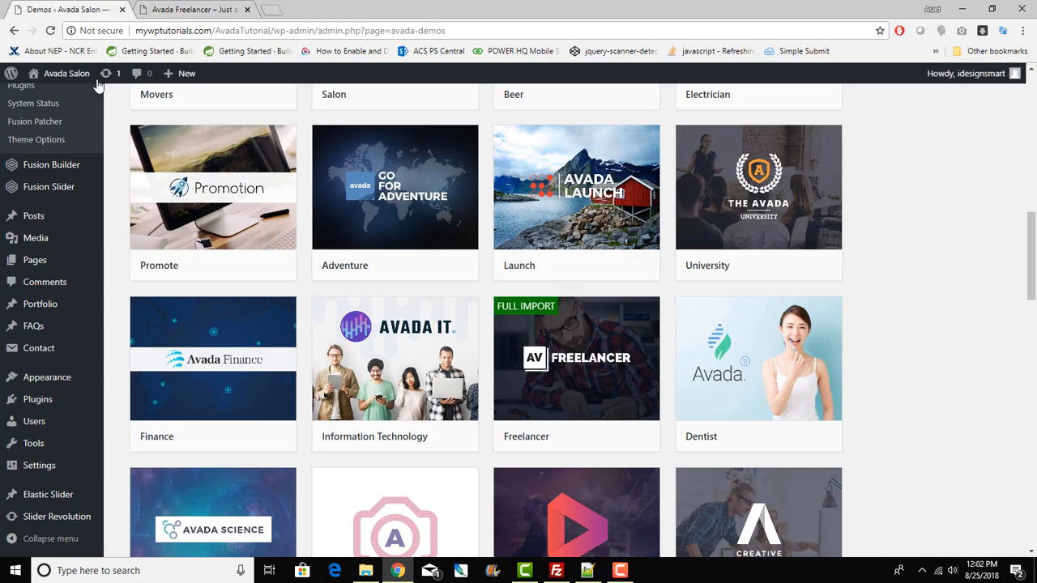
Step: Open Avada Theme Options and show the Logo settings
{"action": "scroll", "coordinate": [144, 229], "scroll_direction": "up", "scroll_amount": 3}
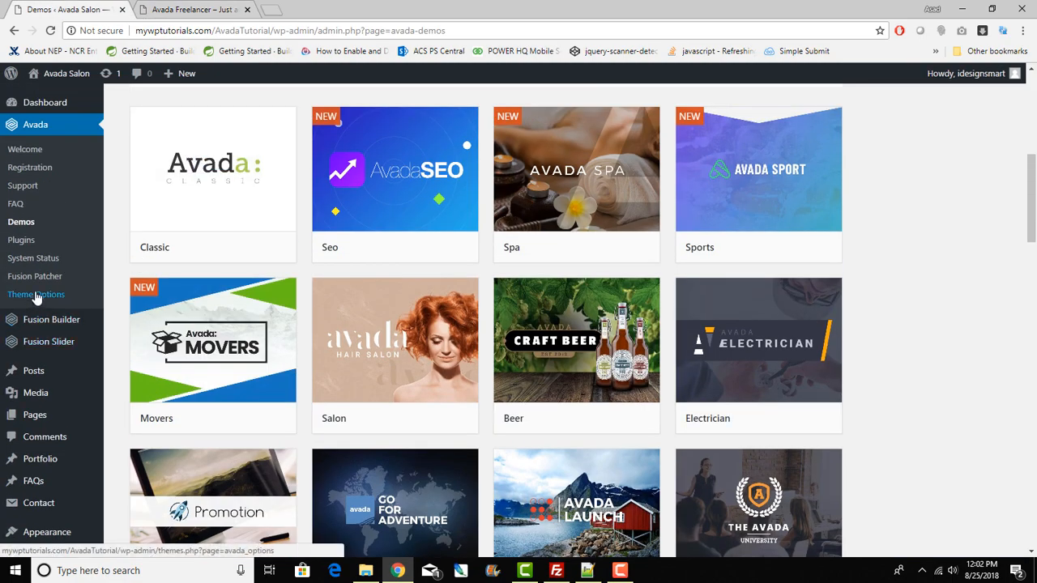
{"action": "left_click", "coordinate": [37, 296]}
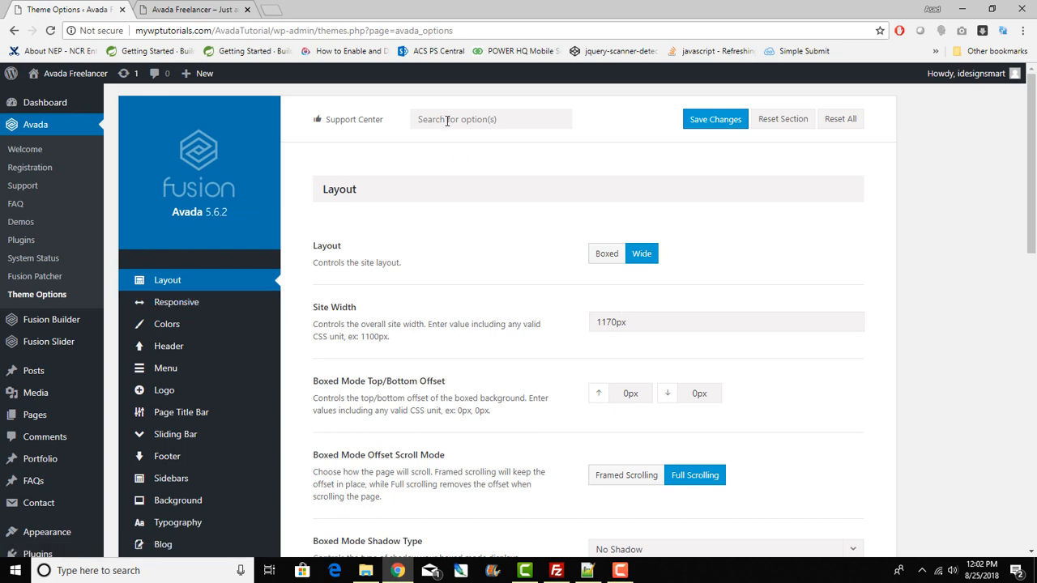
{"action": "left_click", "coordinate": [535, 122]}
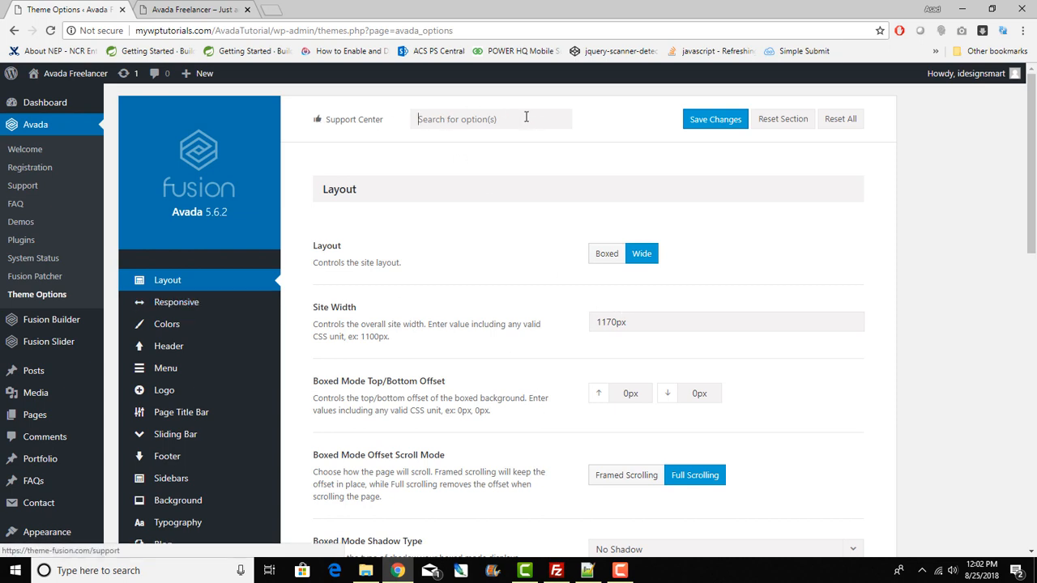
{"action": "left_click", "coordinate": [156, 390]}
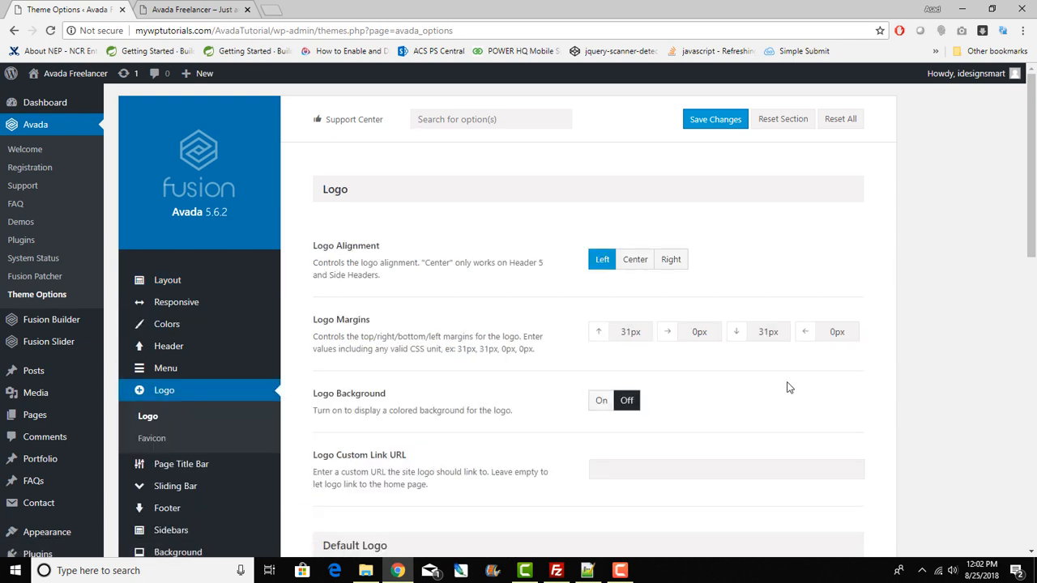
Step: Review the retina and sticky header logo options, then scroll back to the Logo section
{"action": "scroll", "coordinate": [786, 386], "scroll_direction": "down", "scroll_amount": 3}
{"action": "scroll", "coordinate": [787, 386], "scroll_direction": "down", "scroll_amount": 2}
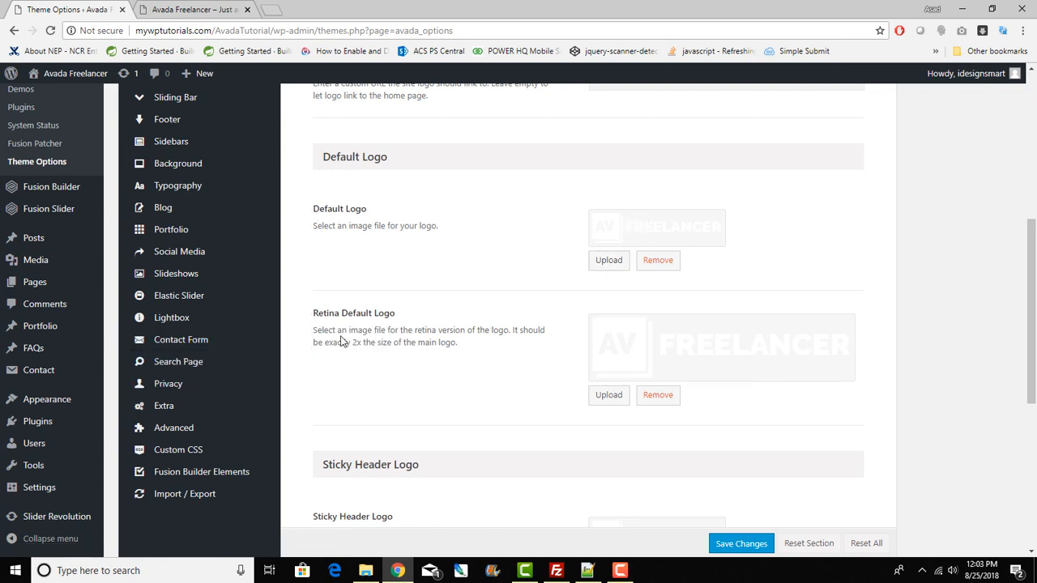
{"action": "left_click_drag", "start_coordinate": [343, 344], "coordinate": [438, 344]}
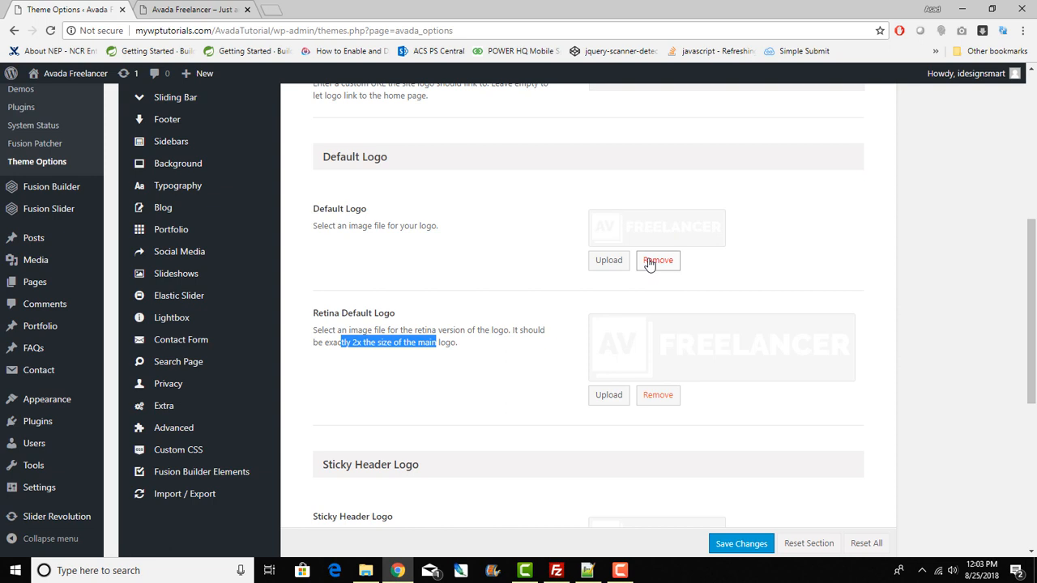
{"action": "scroll", "coordinate": [618, 266], "scroll_direction": "down", "scroll_amount": 4}
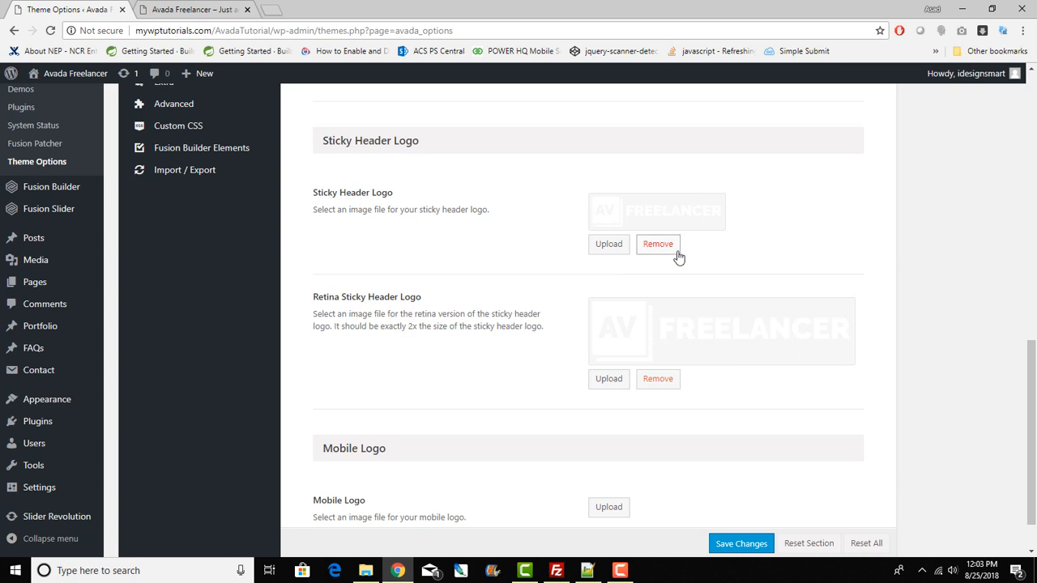
{"action": "scroll", "coordinate": [679, 258], "scroll_direction": "down", "scroll_amount": 1}
{"action": "scroll", "coordinate": [679, 258], "scroll_direction": "up", "scroll_amount": 1}
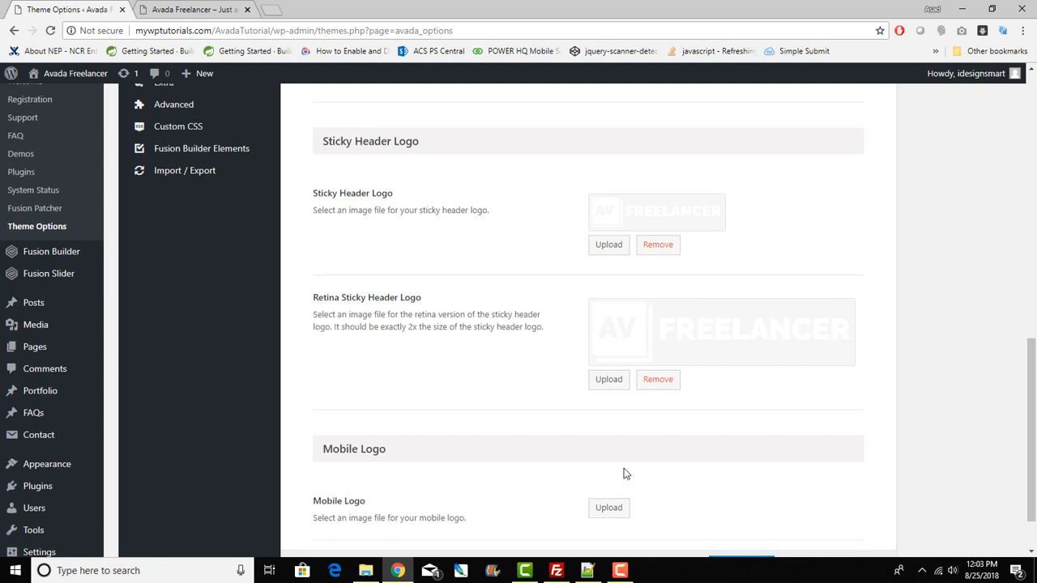
{"action": "scroll", "coordinate": [624, 474], "scroll_direction": "up", "scroll_amount": 7}
{"action": "scroll", "coordinate": [624, 474], "scroll_direction": "up", "scroll_amount": 1}
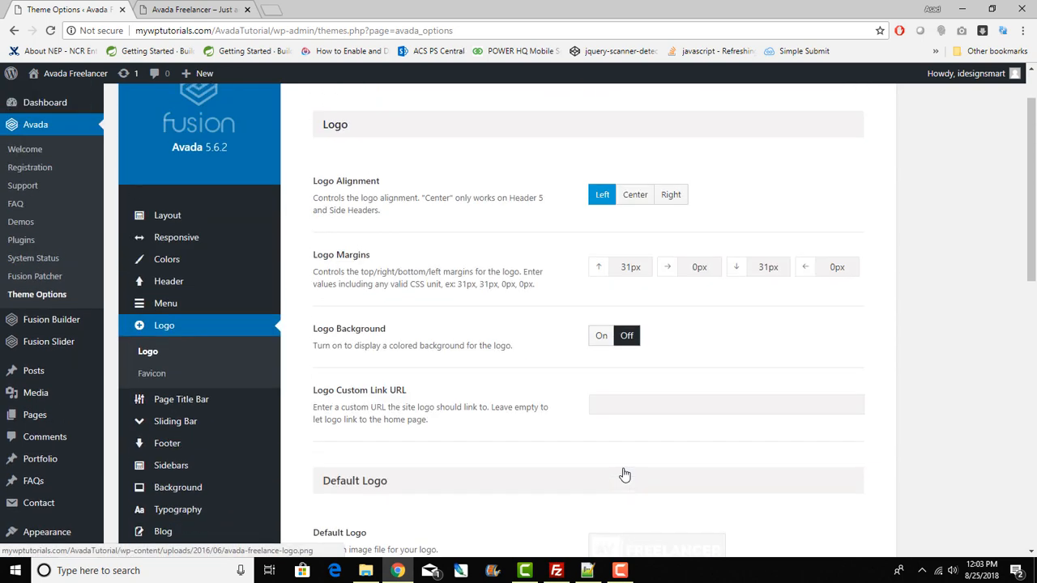
{"action": "left_click", "coordinate": [173, 9]}
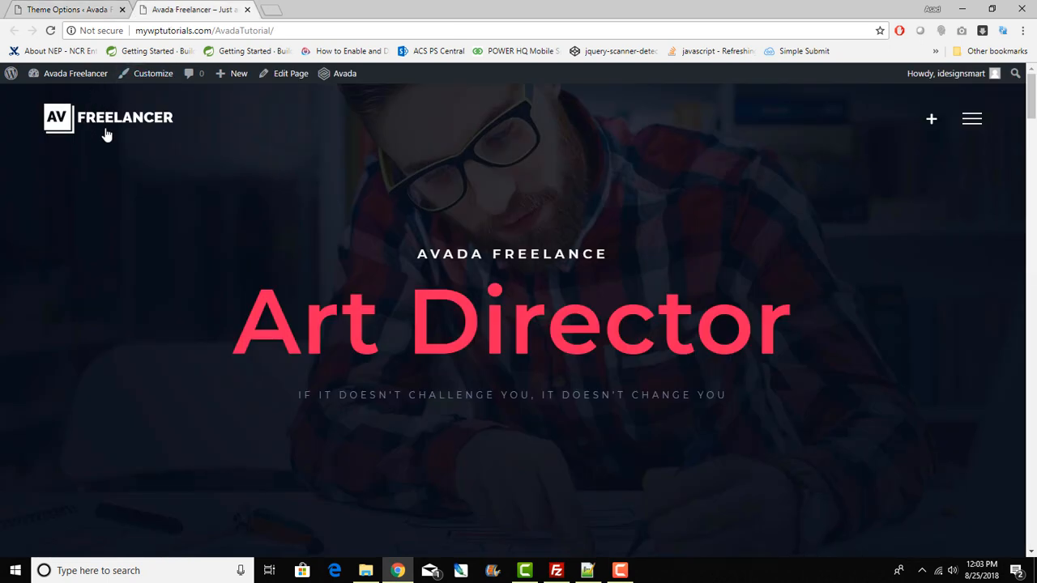
{"action": "scroll", "coordinate": [377, 163], "scroll_direction": "down", "scroll_amount": 1}
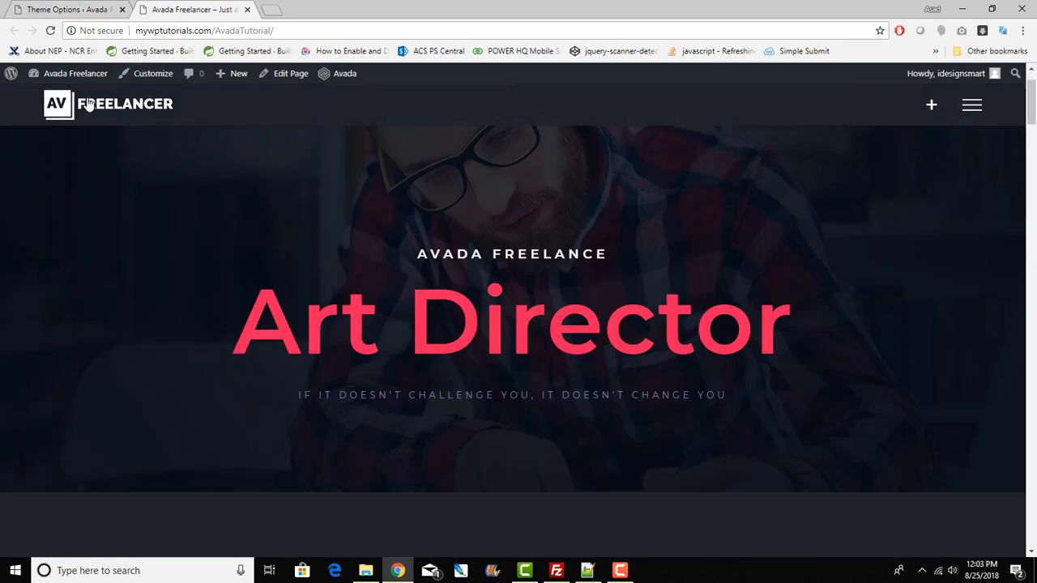
{"action": "scroll", "coordinate": [180, 135], "scroll_direction": "up", "scroll_amount": 1}
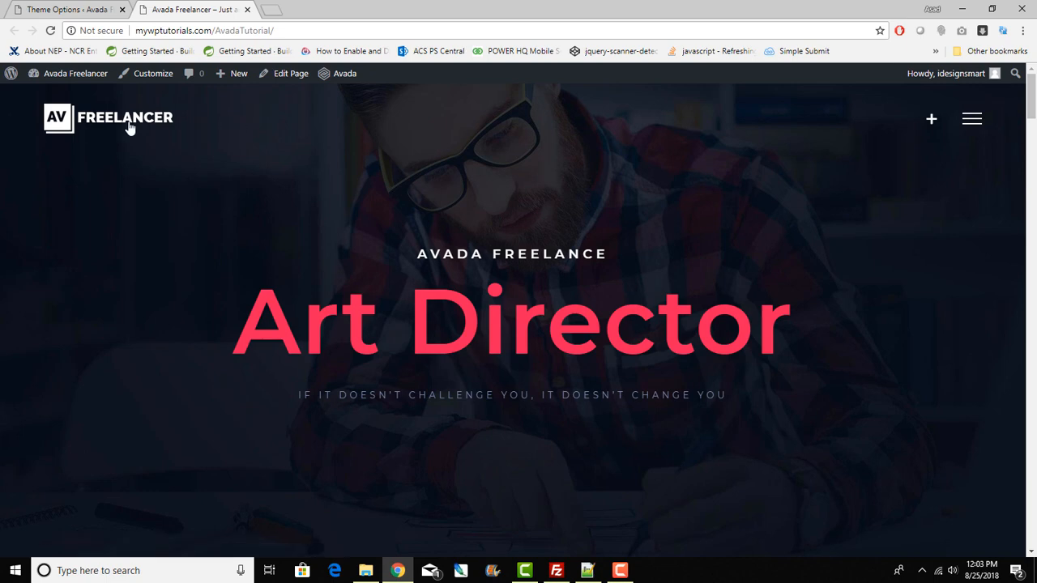
{"action": "left_click", "coordinate": [65, 9]}
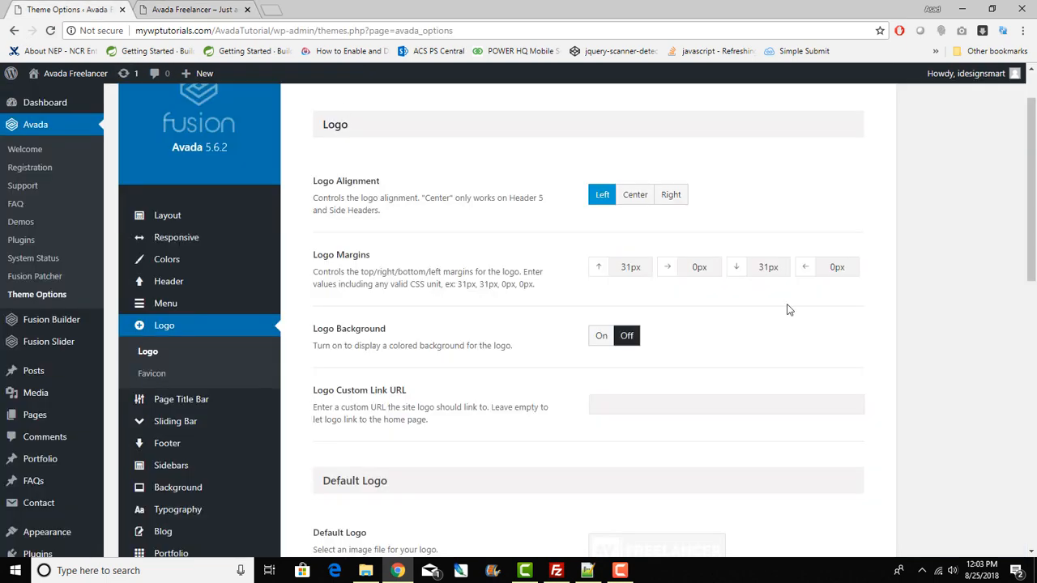
{"action": "left_click_drag", "start_coordinate": [621, 267], "coordinate": [725, 271]}
{"action": "left_click", "coordinate": [216, 9]}
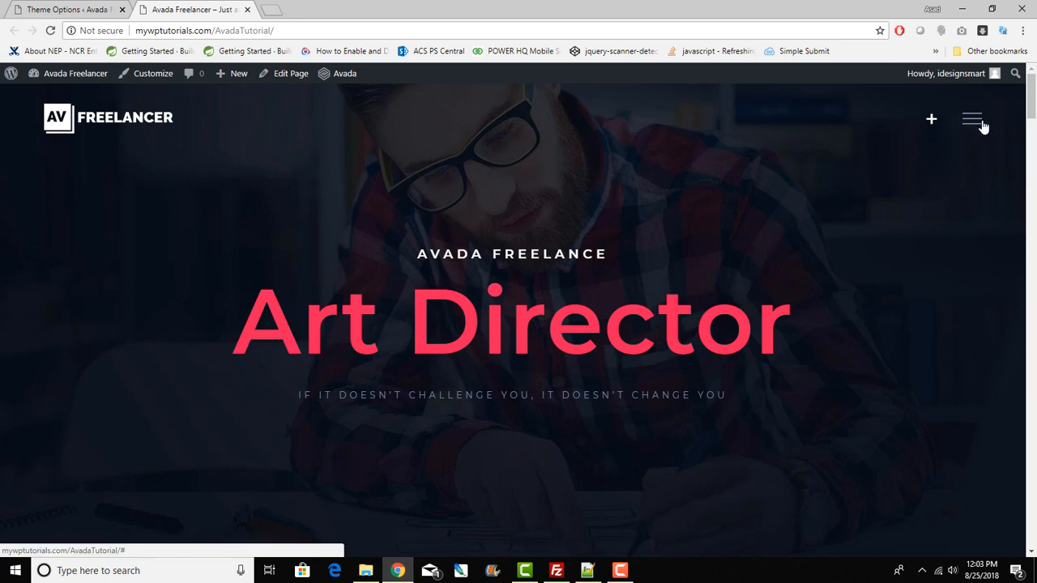
{"action": "double_click", "coordinate": [555, 10]}
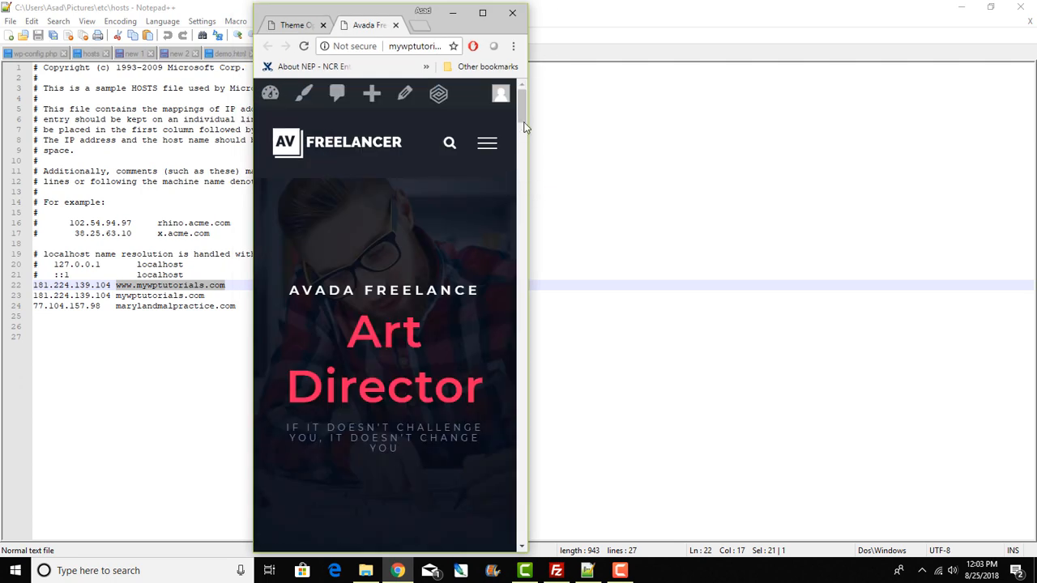
{"action": "left_click", "coordinate": [482, 14]}
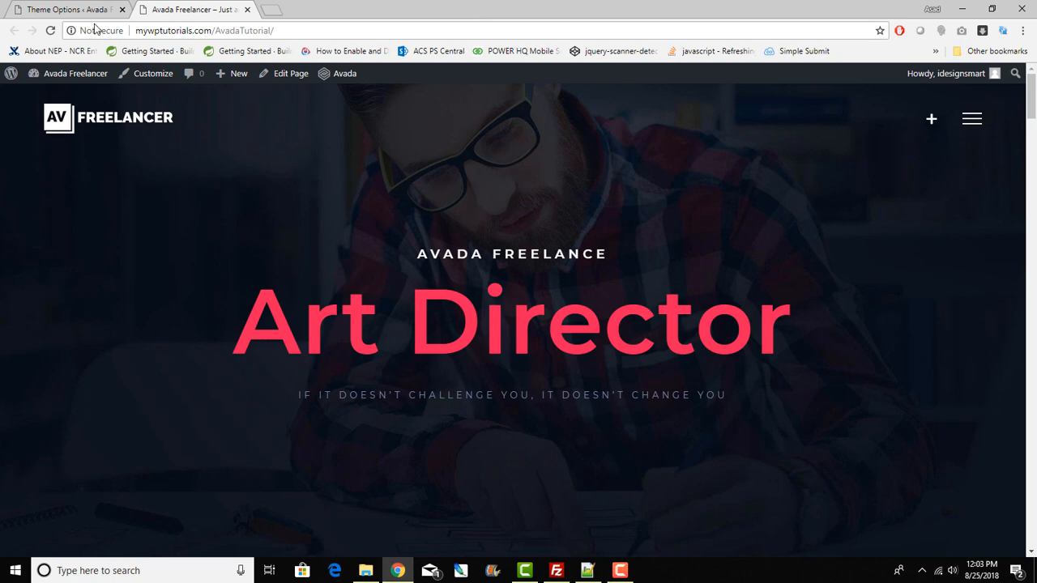
{"action": "left_click", "coordinate": [85, 11]}
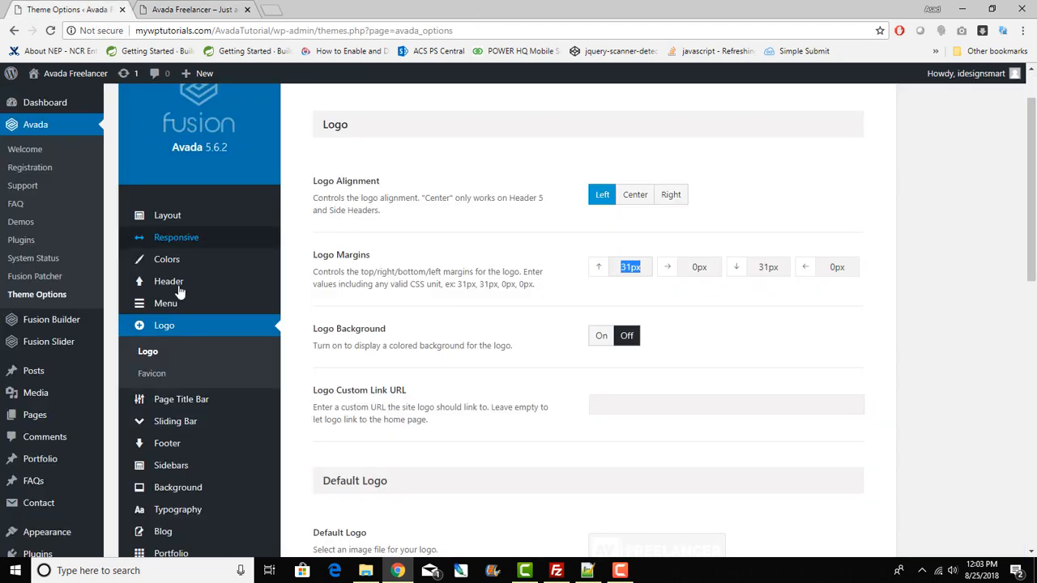
Step: Open the Header Content options and scroll to Select a Header Layout
{"action": "mouse_move", "coordinate": [167, 304]}
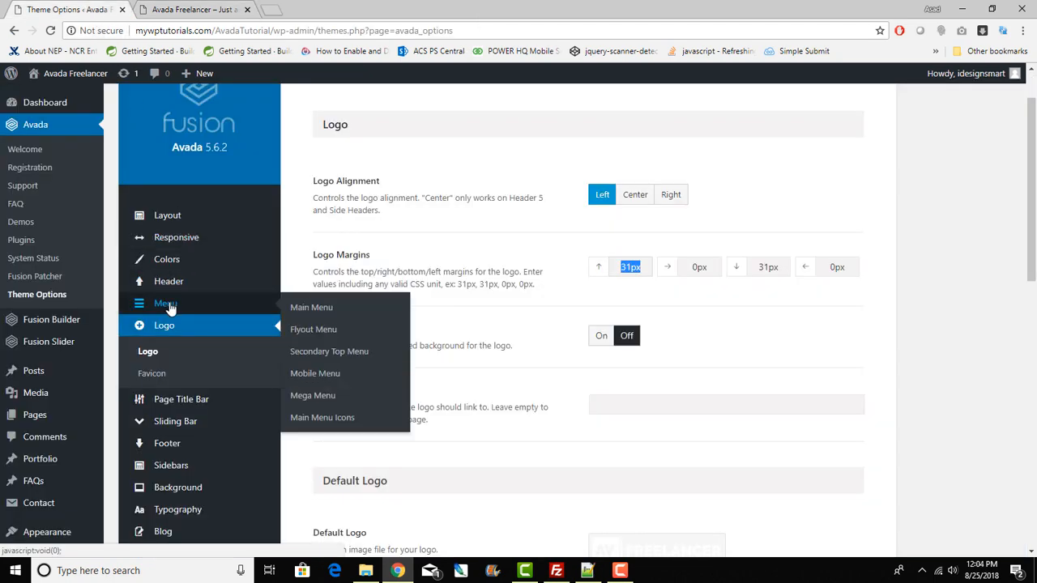
{"action": "left_click", "coordinate": [166, 304]}
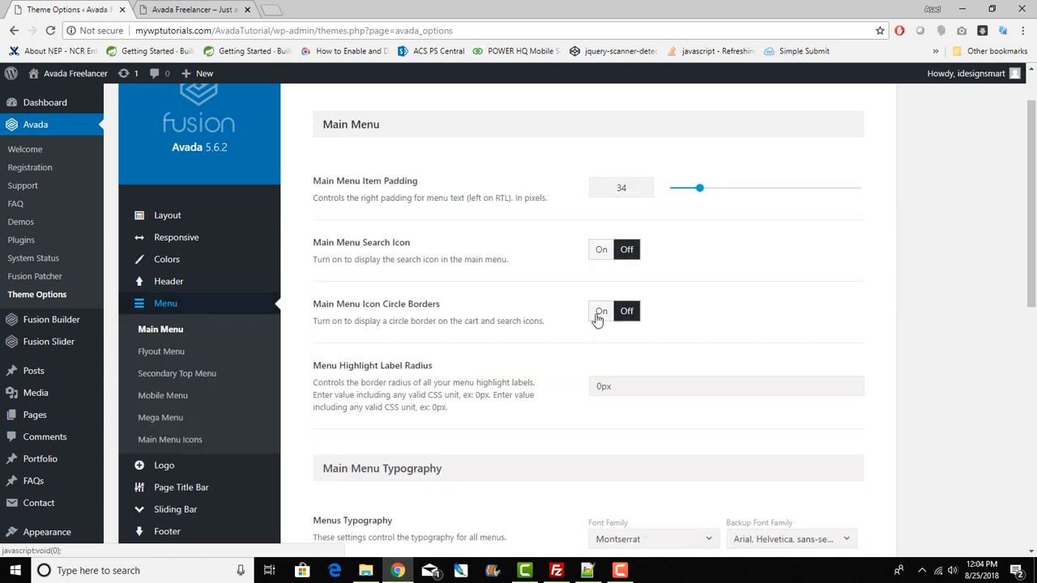
{"action": "left_click", "coordinate": [169, 289]}
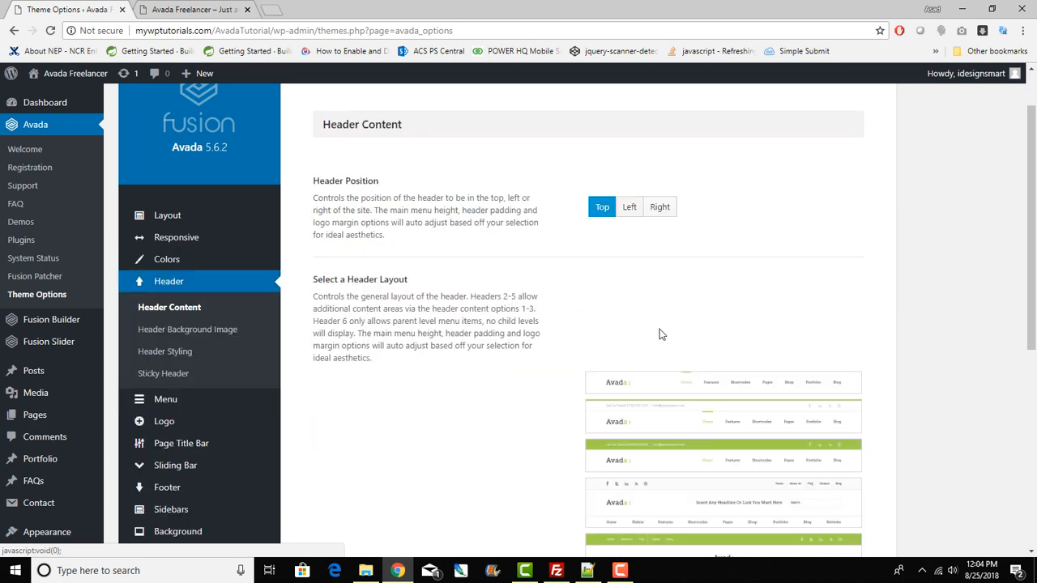
{"action": "scroll", "coordinate": [873, 337], "scroll_direction": "down", "scroll_amount": 2}
{"action": "scroll", "coordinate": [873, 340], "scroll_direction": "down", "scroll_amount": 1}
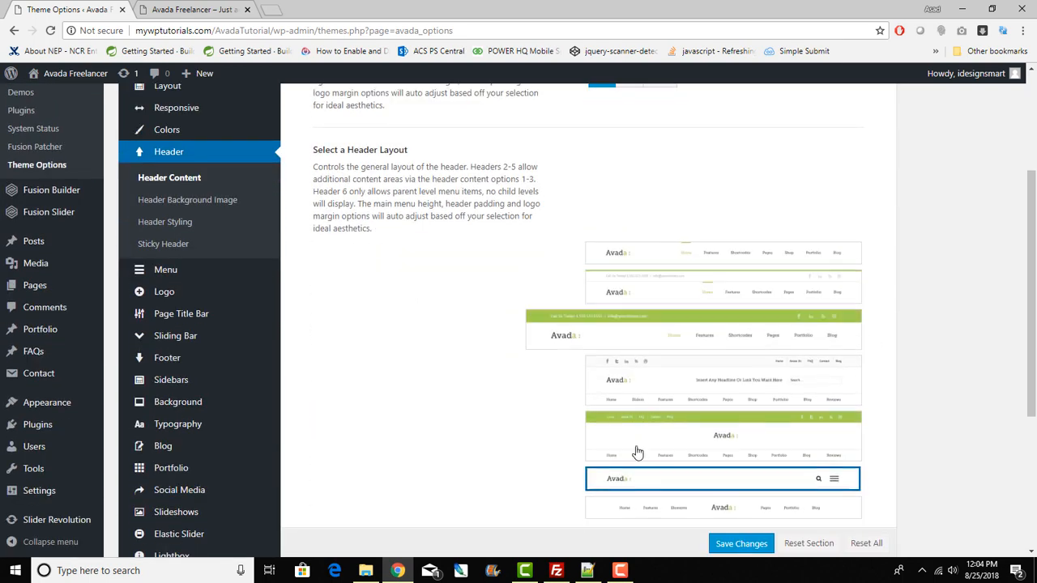
{"action": "scroll", "coordinate": [837, 154], "scroll_direction": "down", "scroll_amount": 1}
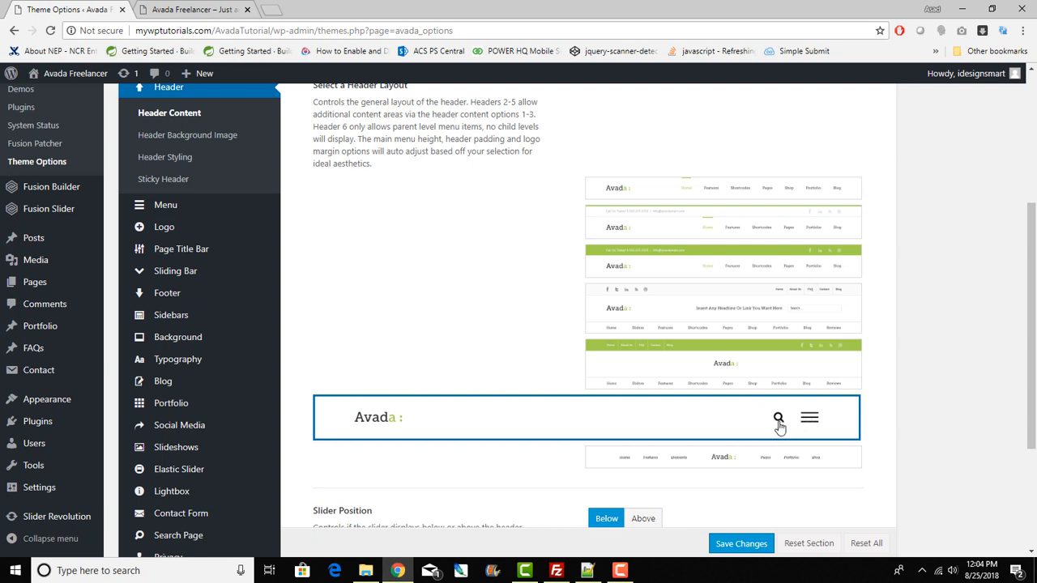
Step: Compare the header layout settings with the live site's header and full-screen menu
{"action": "key", "text": "ctrl+Tab"}
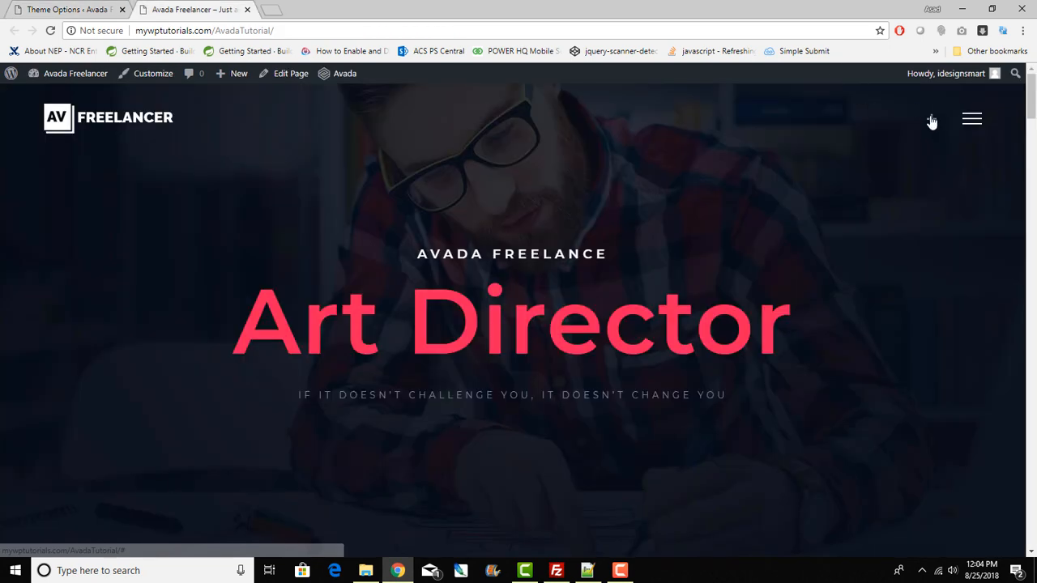
{"action": "key", "text": "ctrl+Tab"}
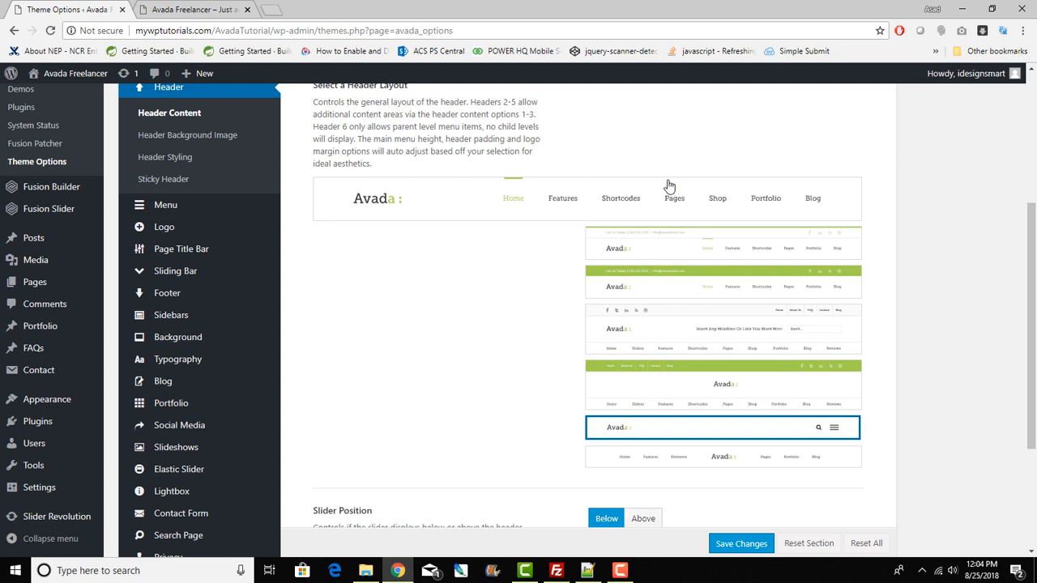
{"action": "left_click", "coordinate": [191, 8]}
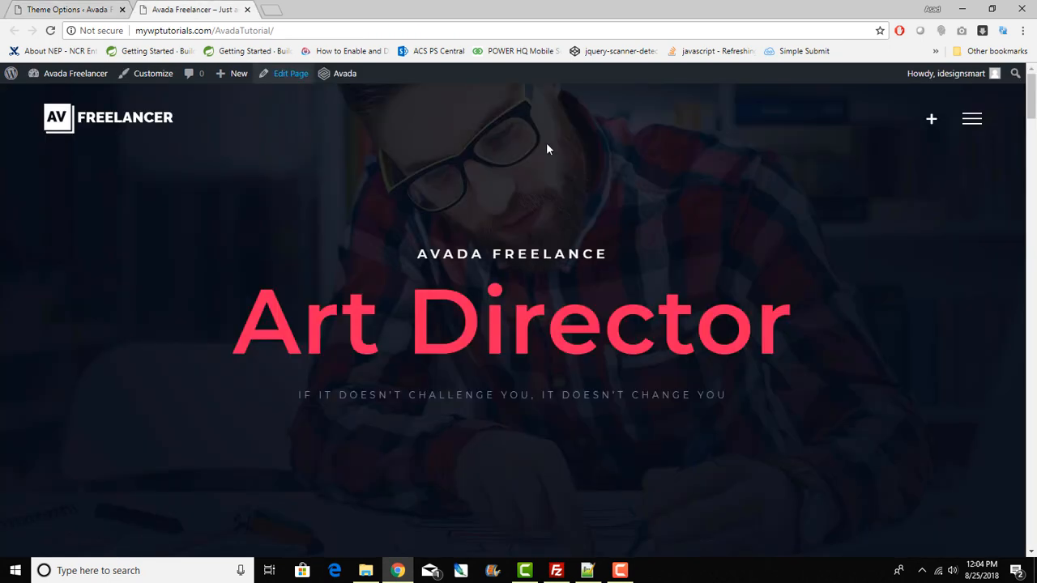
{"action": "left_click", "coordinate": [45, 8]}
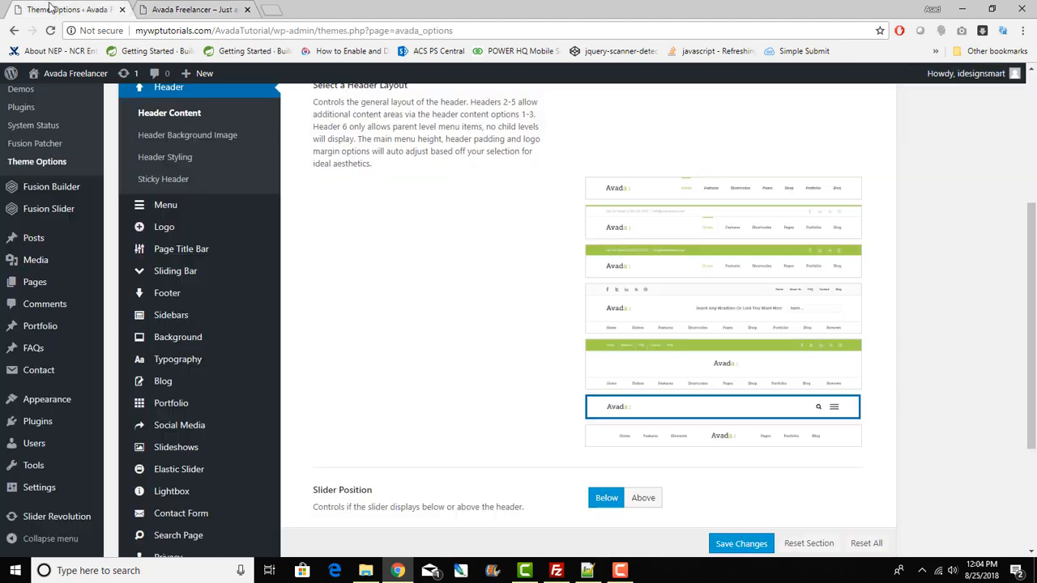
{"action": "mouse_move", "coordinate": [776, 414]}
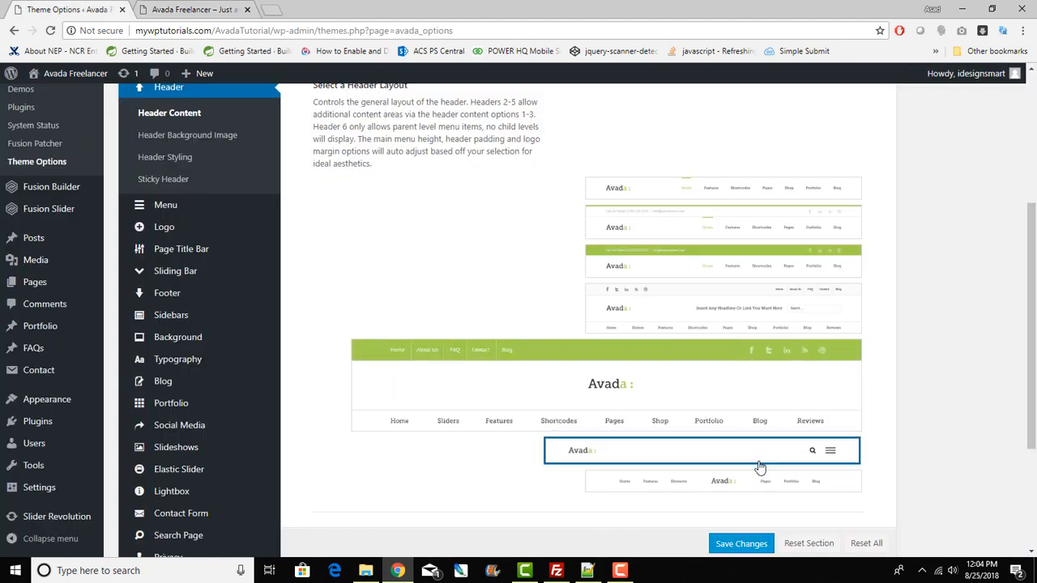
{"action": "mouse_move", "coordinate": [761, 443]}
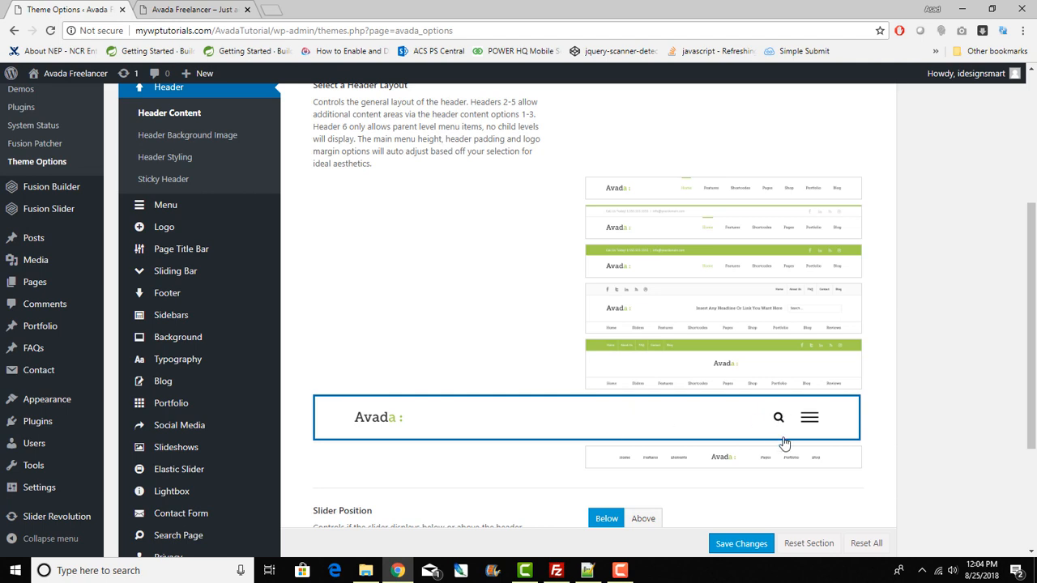
{"action": "left_click", "coordinate": [175, 7]}
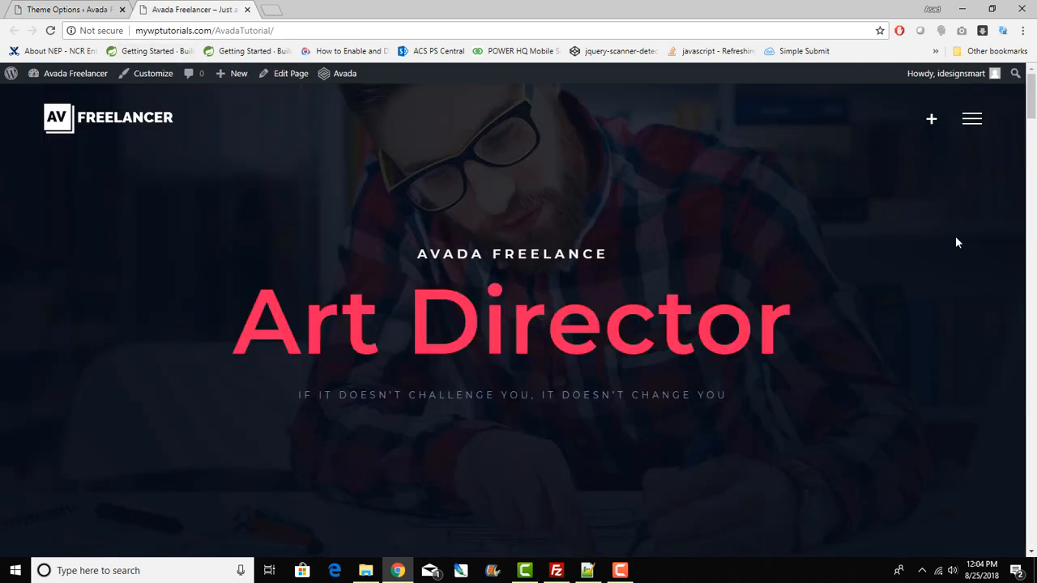
{"action": "left_click", "coordinate": [975, 120]}
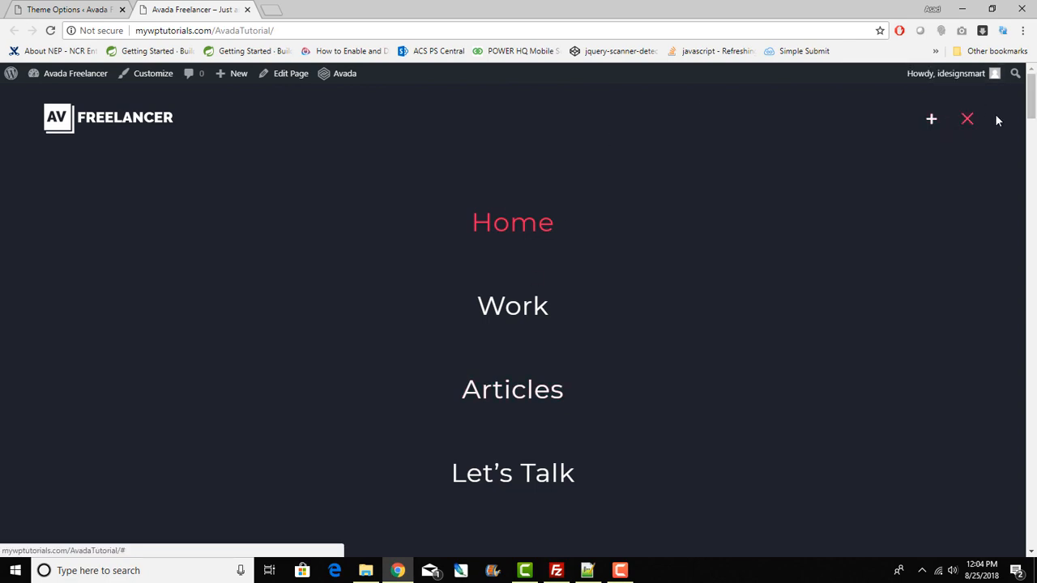
{"action": "left_click", "coordinate": [964, 122]}
{"action": "left_click", "coordinate": [69, 9]}
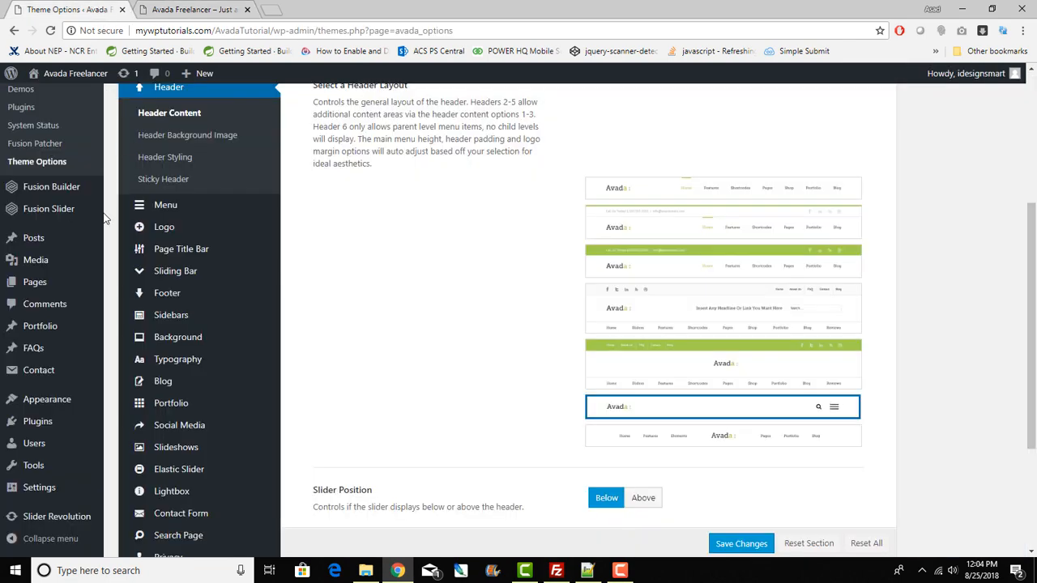
{"action": "scroll", "coordinate": [33, 417], "scroll_direction": "down", "scroll_amount": 3}
{"action": "mouse_move", "coordinate": [53, 407]}
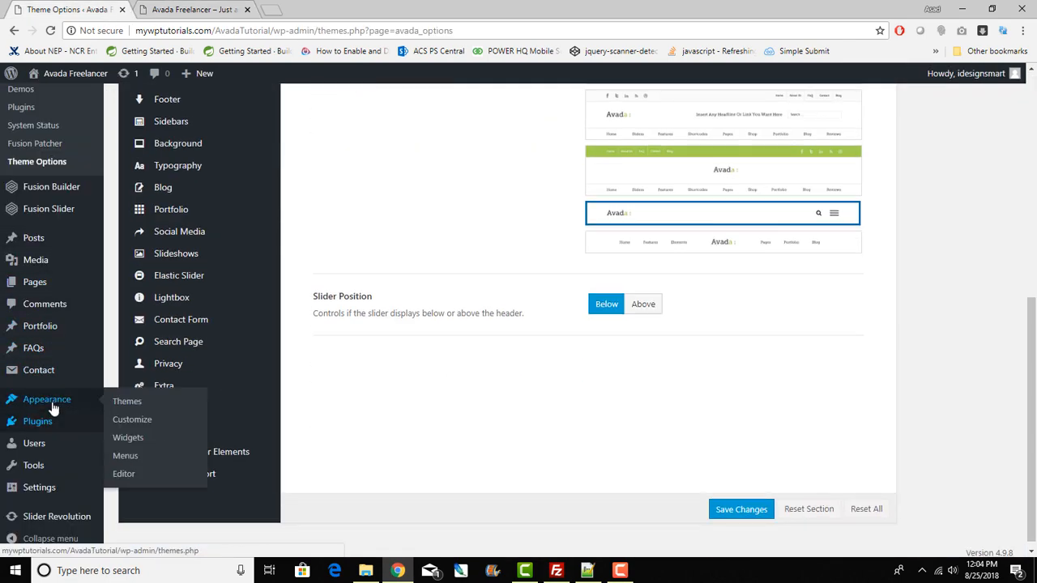
Step: Open the Menus page in a new tab and review the Freelancer Main Menu
{"action": "right_click", "coordinate": [123, 457]}
{"action": "left_click", "coordinate": [186, 337]}
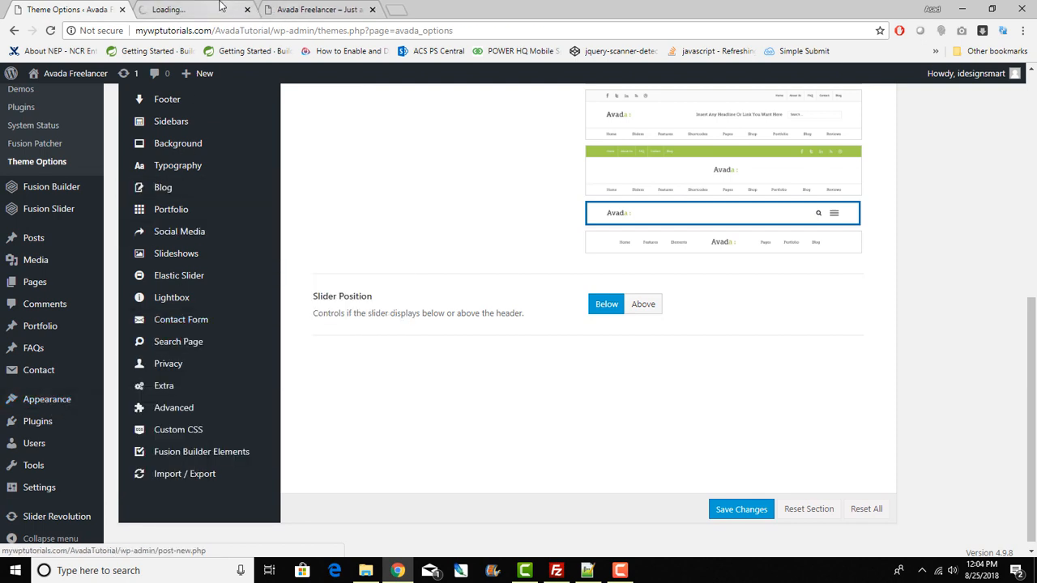
{"action": "left_click", "coordinate": [220, 7]}
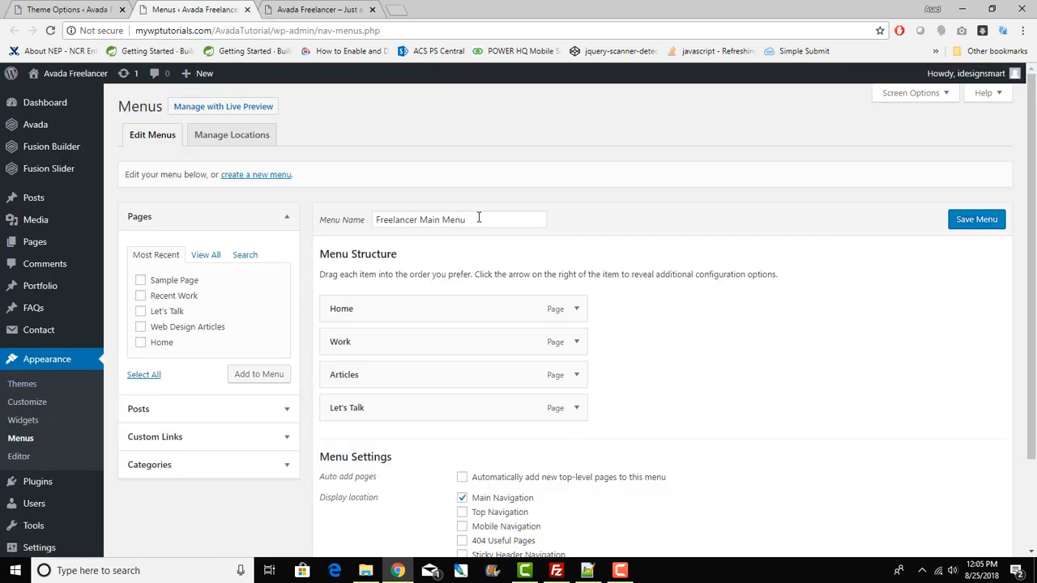
{"action": "left_click_drag", "start_coordinate": [479, 218], "coordinate": [357, 226]}
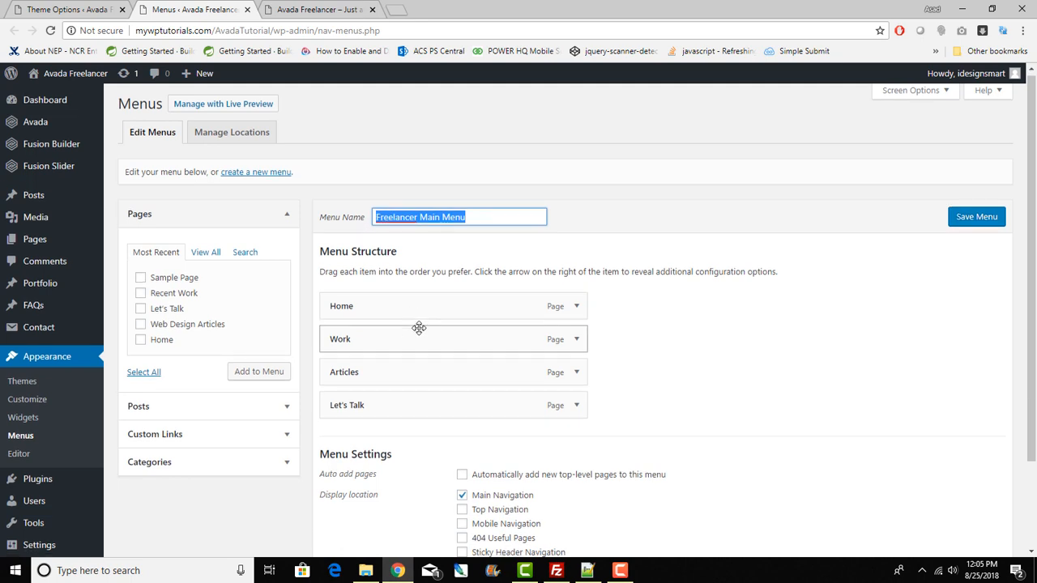
{"action": "scroll", "coordinate": [419, 329], "scroll_direction": "down", "scroll_amount": 2}
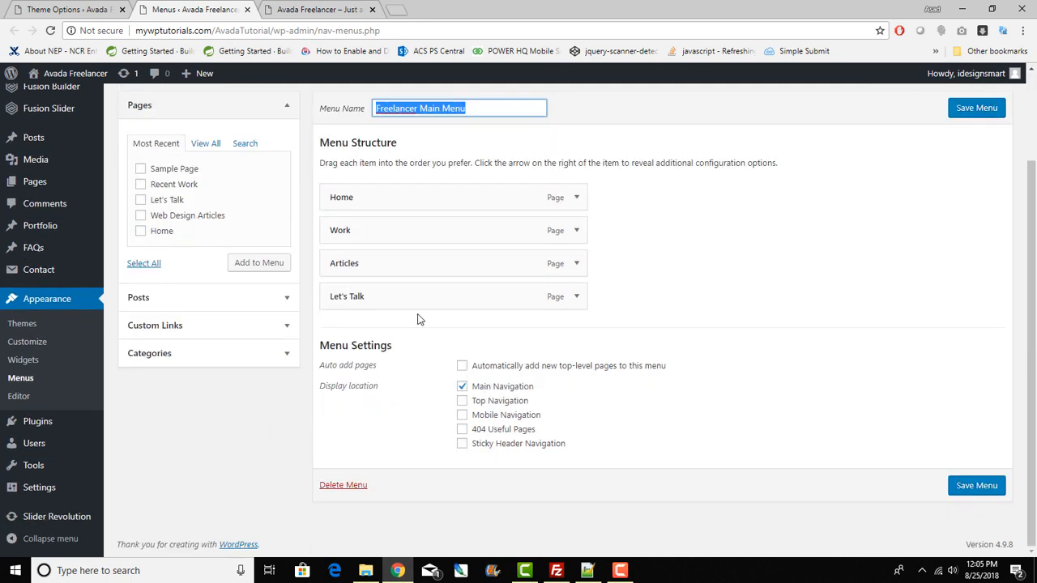
{"action": "scroll", "coordinate": [419, 319], "scroll_direction": "up", "scroll_amount": 2}
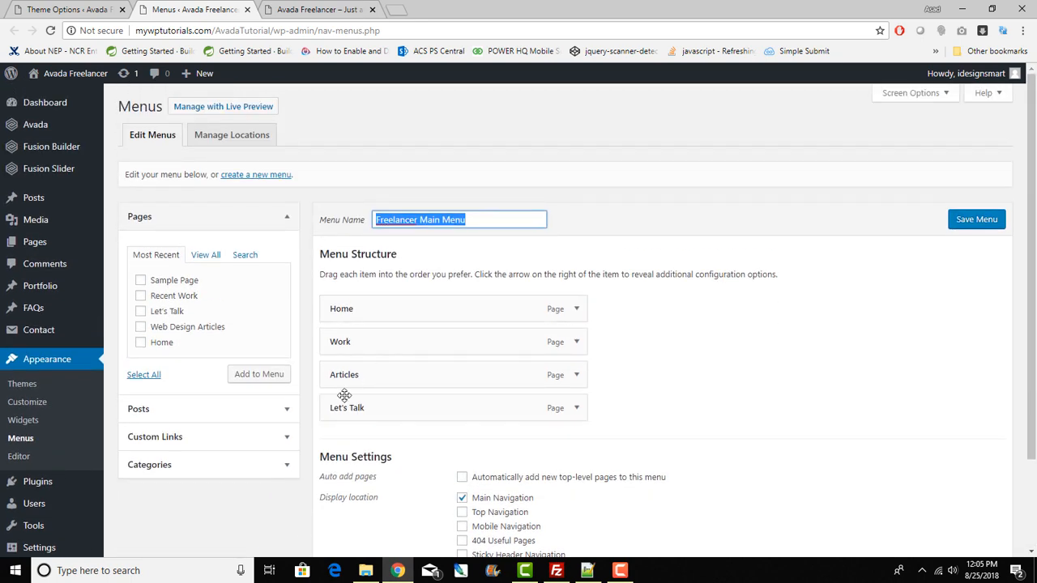
Step: Tick Recent Work, expand Posts and Custom Links, then close the Menus tab
{"action": "left_click", "coordinate": [141, 296]}
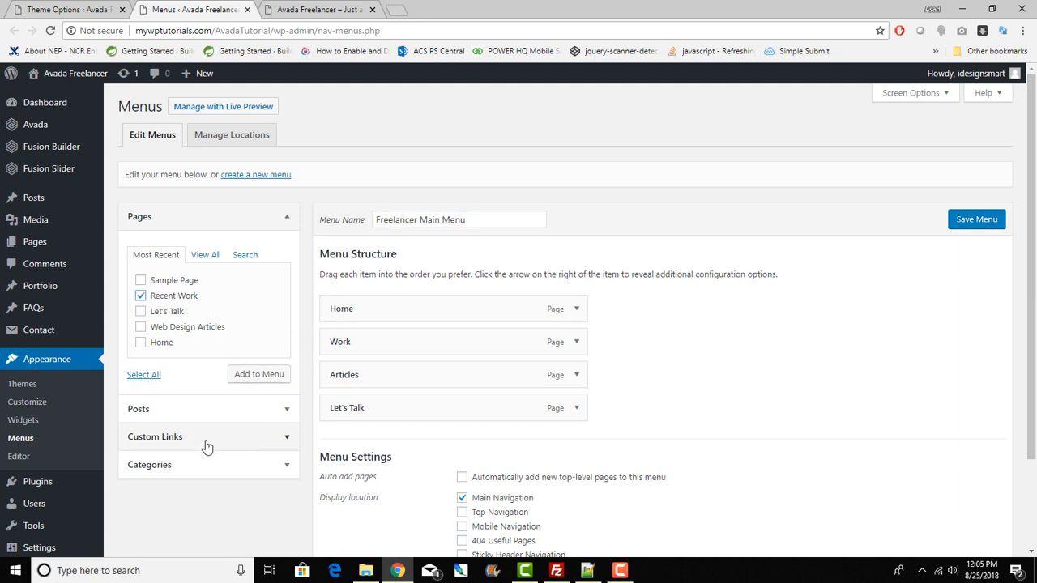
{"action": "left_click", "coordinate": [220, 410]}
{"action": "left_click", "coordinate": [230, 418]}
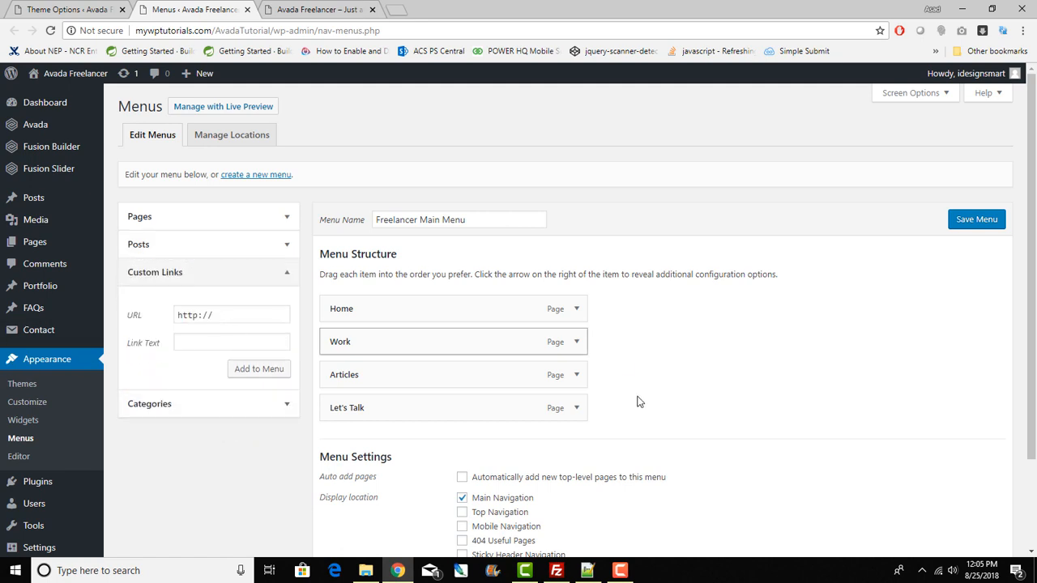
{"action": "left_click", "coordinate": [247, 10]}
{"action": "left_click", "coordinate": [191, 7]}
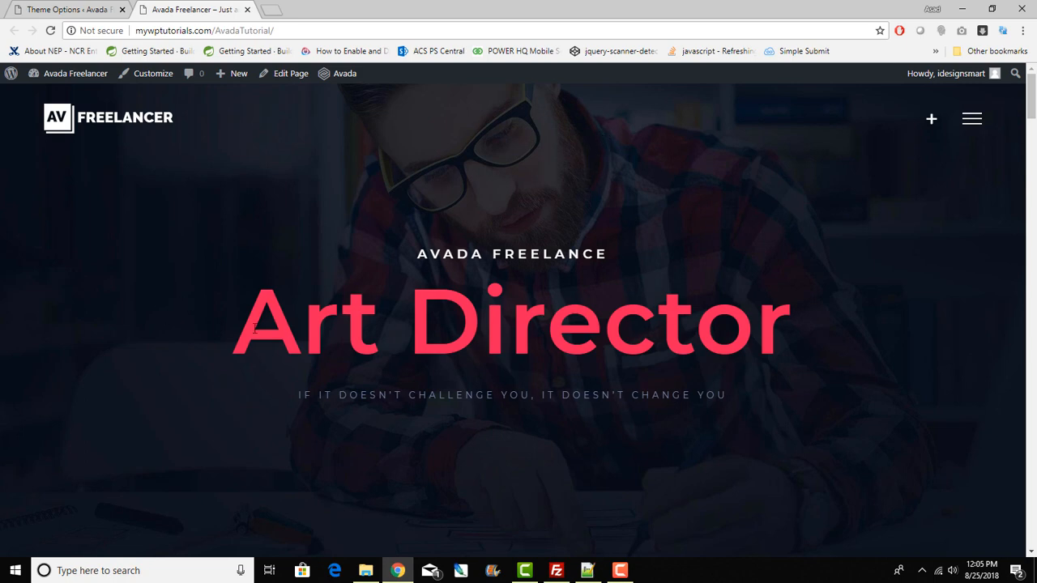
Step: Open the Home page in the page editor from the front end
{"action": "left_click_drag", "start_coordinate": [695, 324], "coordinate": [372, 240]}
{"action": "left_click", "coordinate": [625, 145]}
{"action": "left_click", "coordinate": [296, 79]}
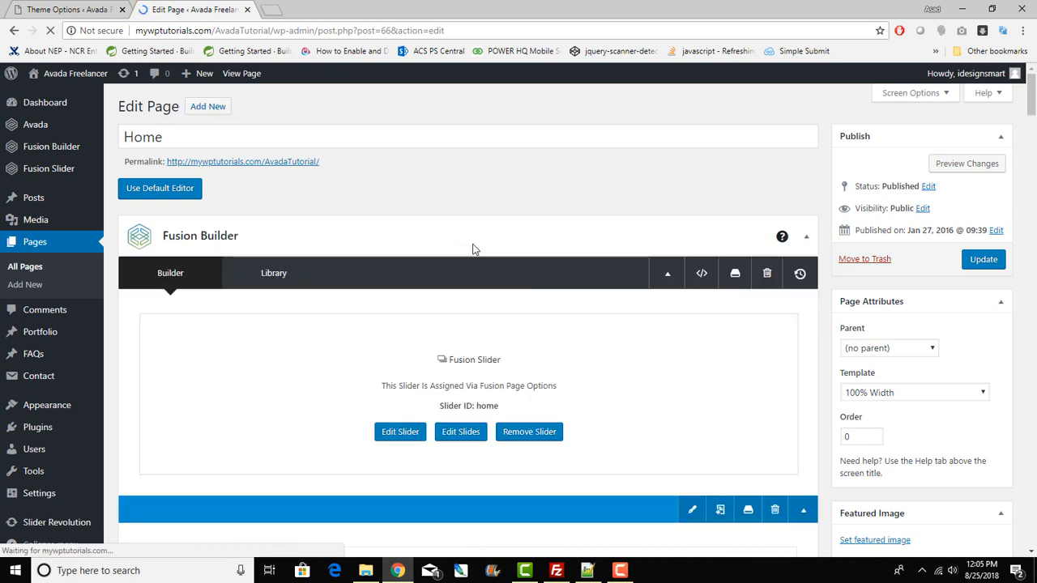
{"action": "scroll", "coordinate": [657, 401], "scroll_direction": "down", "scroll_amount": 2}
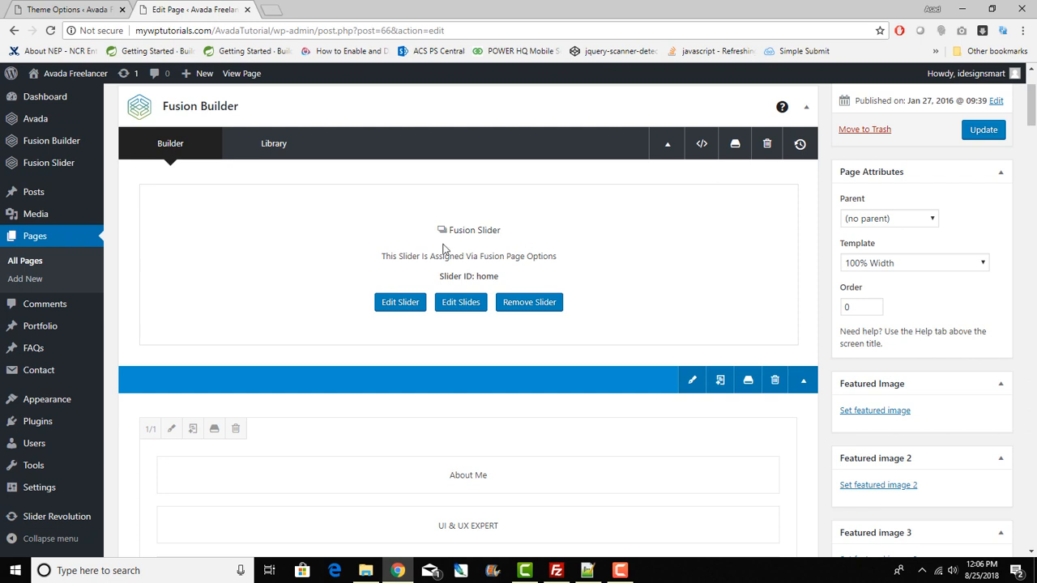
Step: Open the slides of the 'home' Fusion Slider via Edit Slides
{"action": "triple_click", "coordinate": [480, 225]}
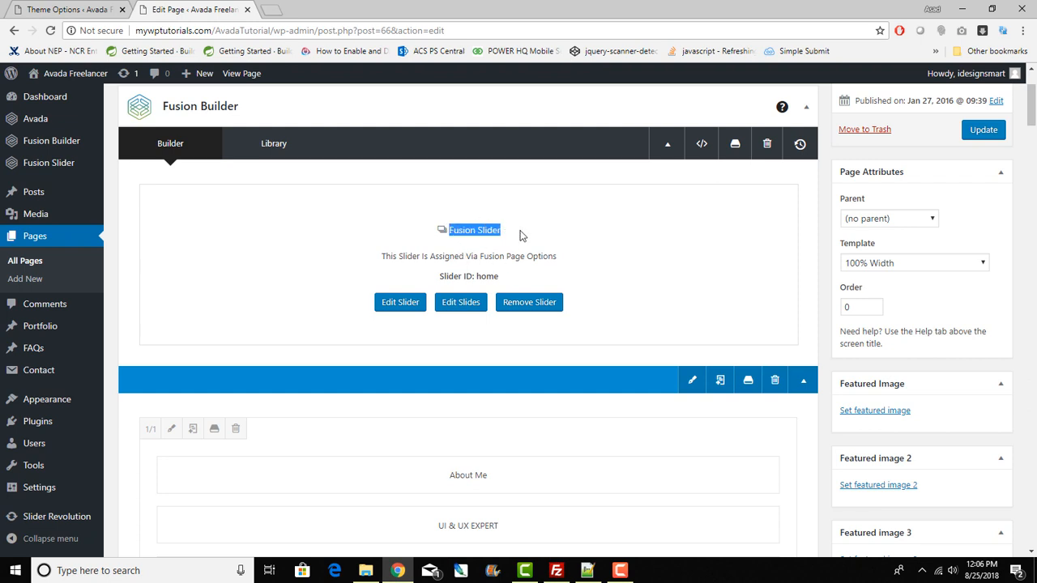
{"action": "left_click", "coordinate": [91, 8]}
{"action": "left_click", "coordinate": [158, 8]}
{"action": "left_click", "coordinate": [464, 304]}
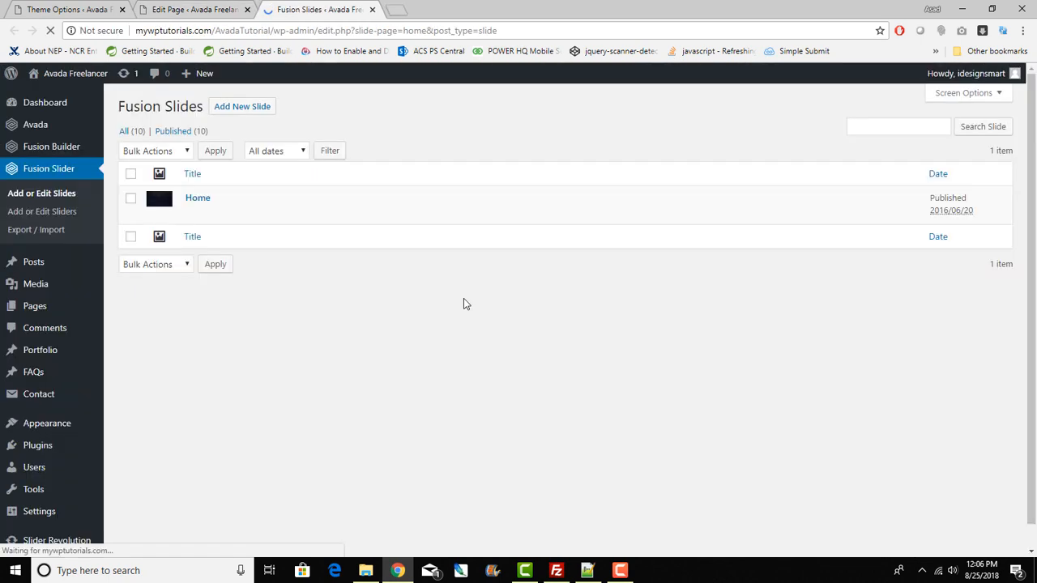
Step: Open the single published 'Home' slide in the Edit Slide screen
{"action": "left_click", "coordinate": [194, 200]}
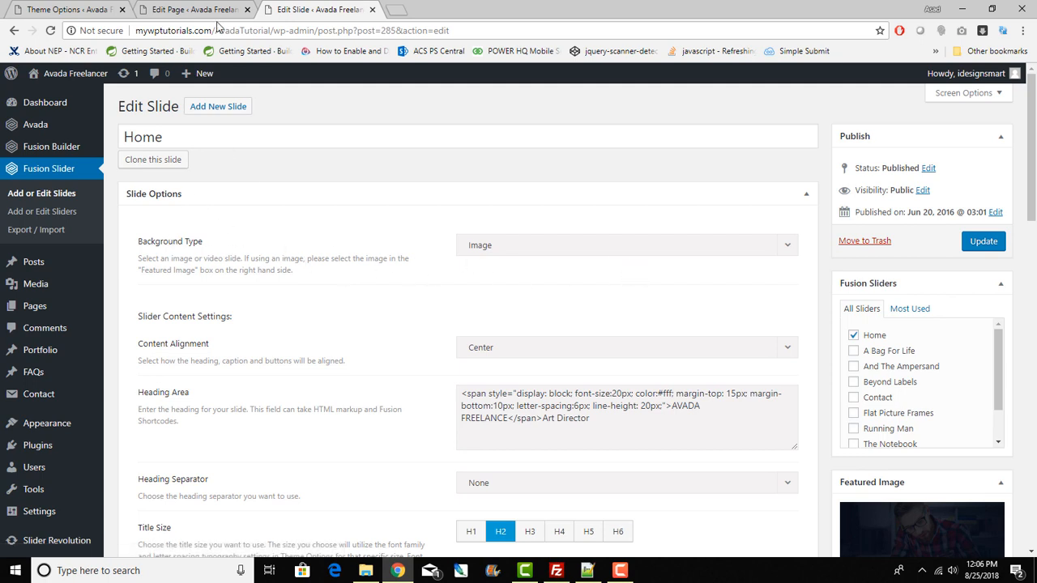
Step: Upload slider-2.jpg from the Avada Tutorial folder and set it as the Home slide's featured image
{"action": "scroll", "coordinate": [732, 381], "scroll_direction": "down", "scroll_amount": 2}
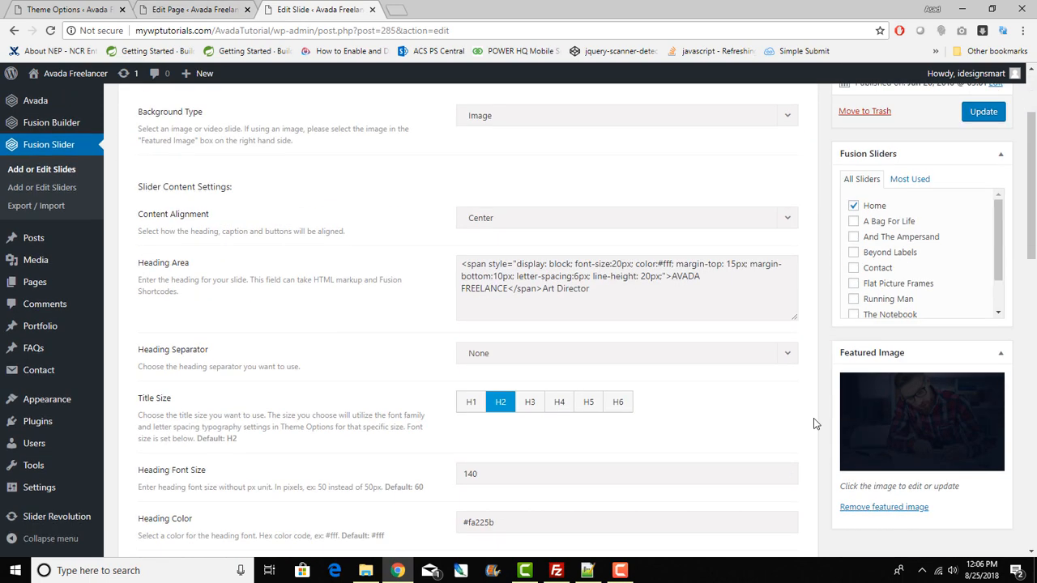
{"action": "left_click", "coordinate": [920, 421]}
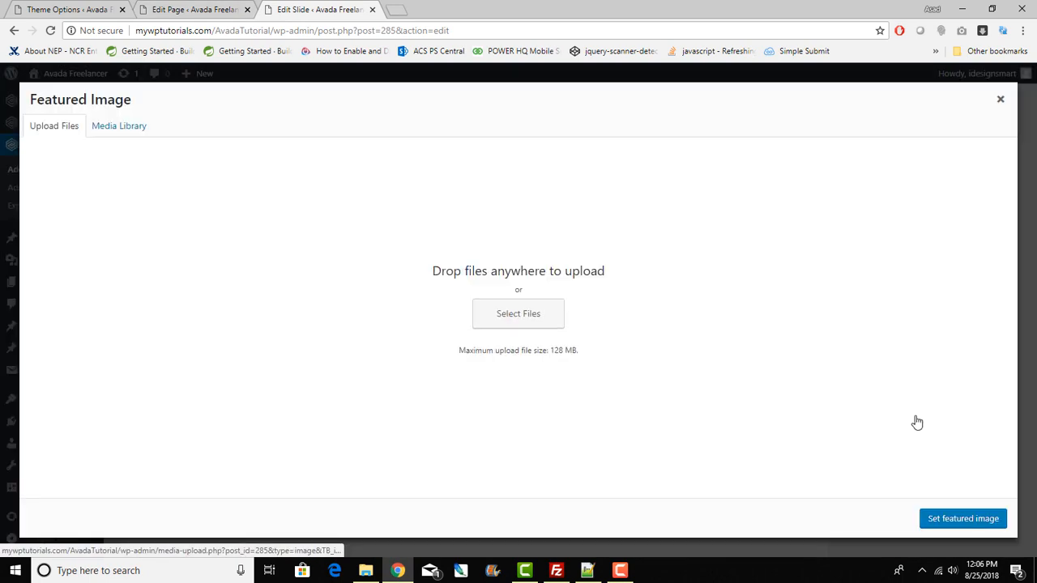
{"action": "left_click", "coordinate": [508, 319]}
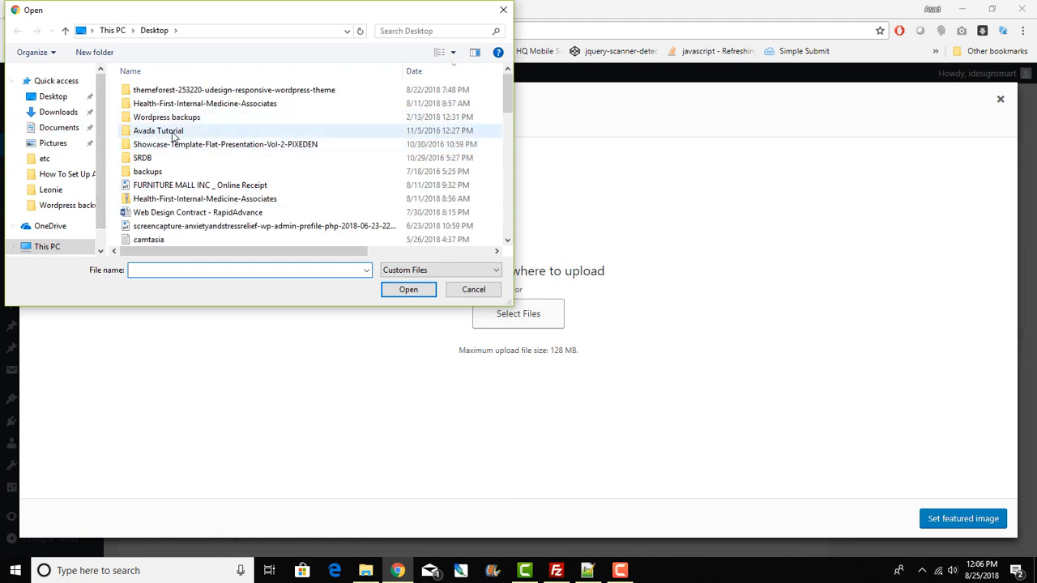
{"action": "double_click", "coordinate": [172, 133]}
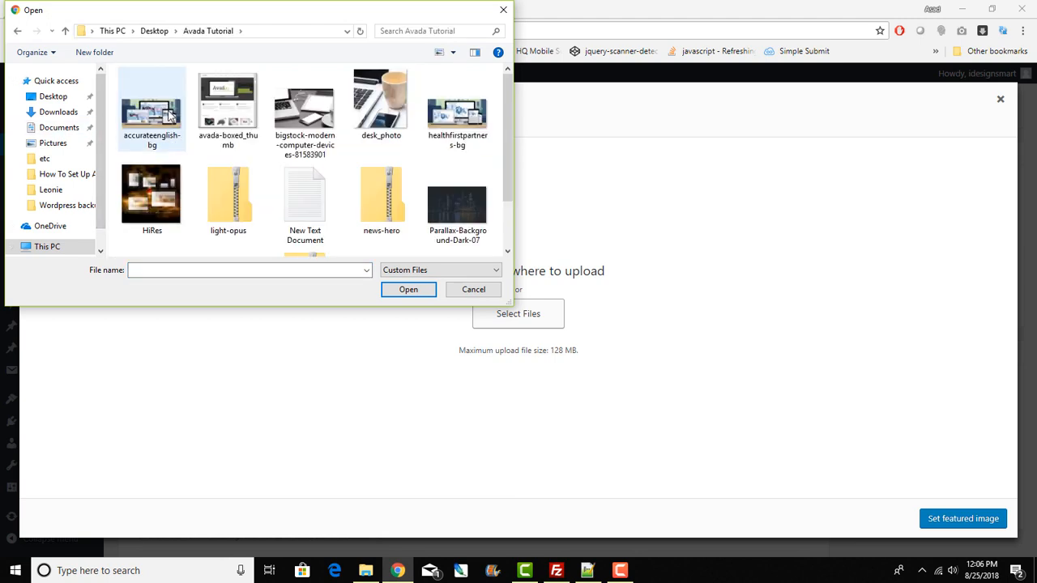
{"action": "scroll", "coordinate": [380, 169], "scroll_direction": "down", "scroll_amount": 2}
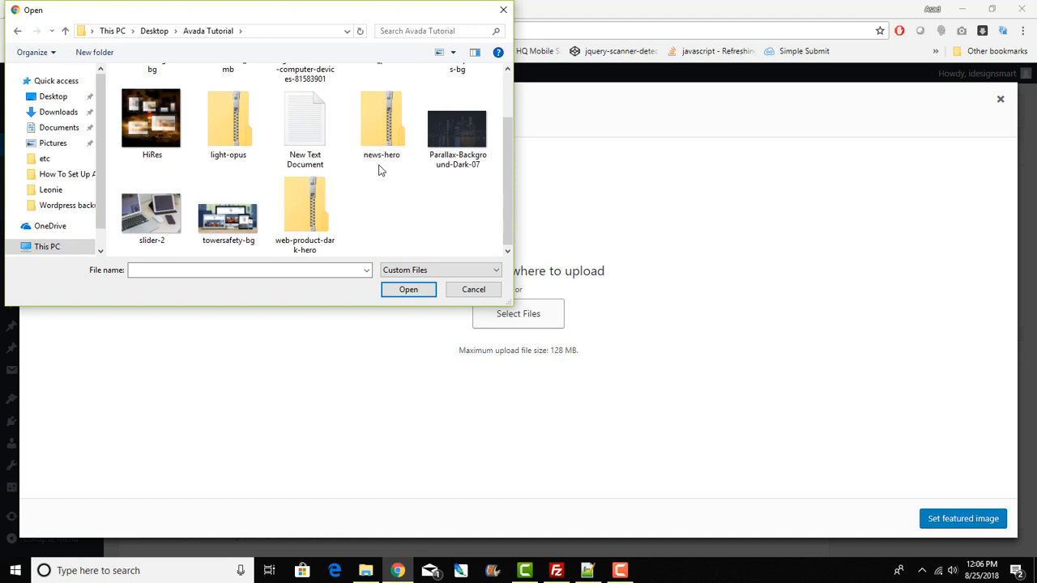
{"action": "double_click", "coordinate": [134, 219]}
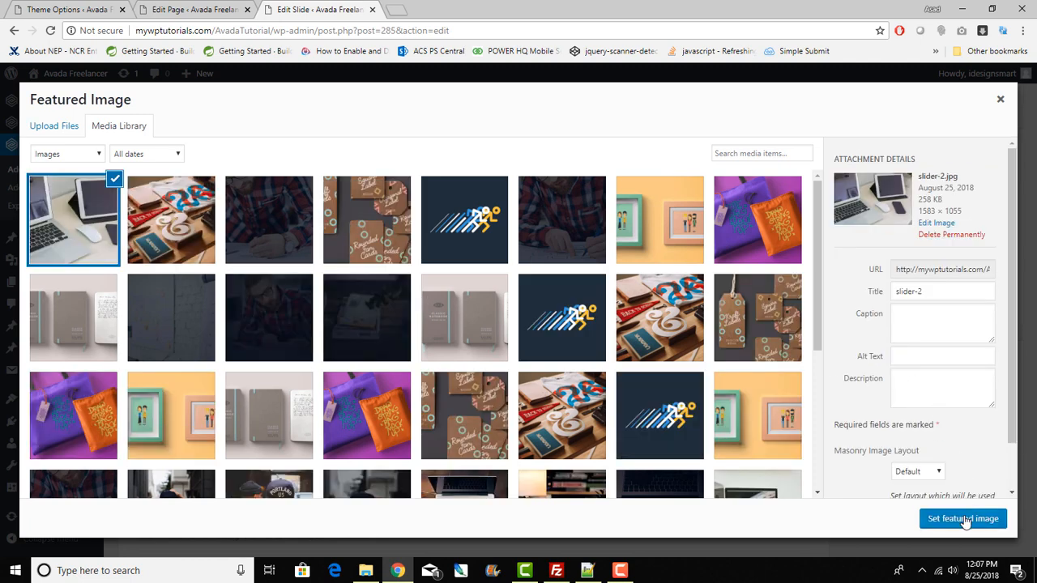
{"action": "scroll", "coordinate": [931, 421], "scroll_direction": "down", "scroll_amount": 2}
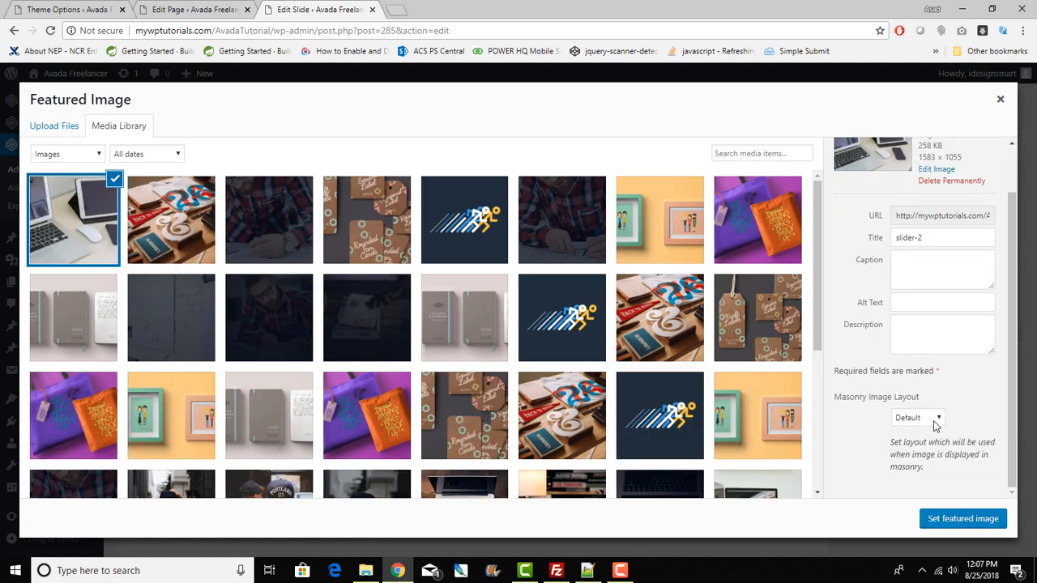
{"action": "left_click", "coordinate": [963, 519]}
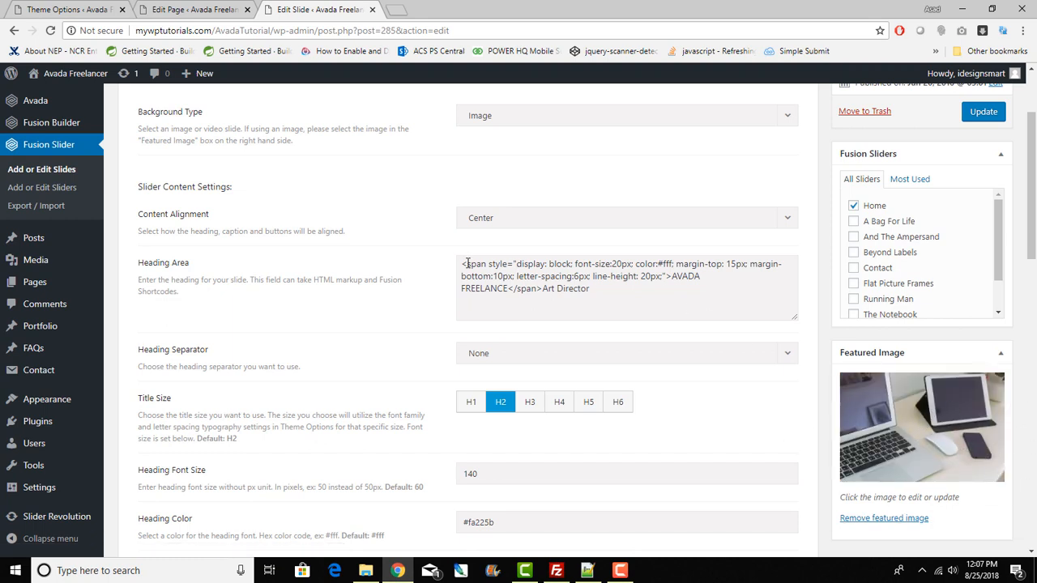
Step: Replace the word AVADA with ATLANTA in the Heading Area markup
{"action": "left_click_drag", "start_coordinate": [459, 264], "coordinate": [538, 288]}
{"action": "left_click", "coordinate": [590, 328]}
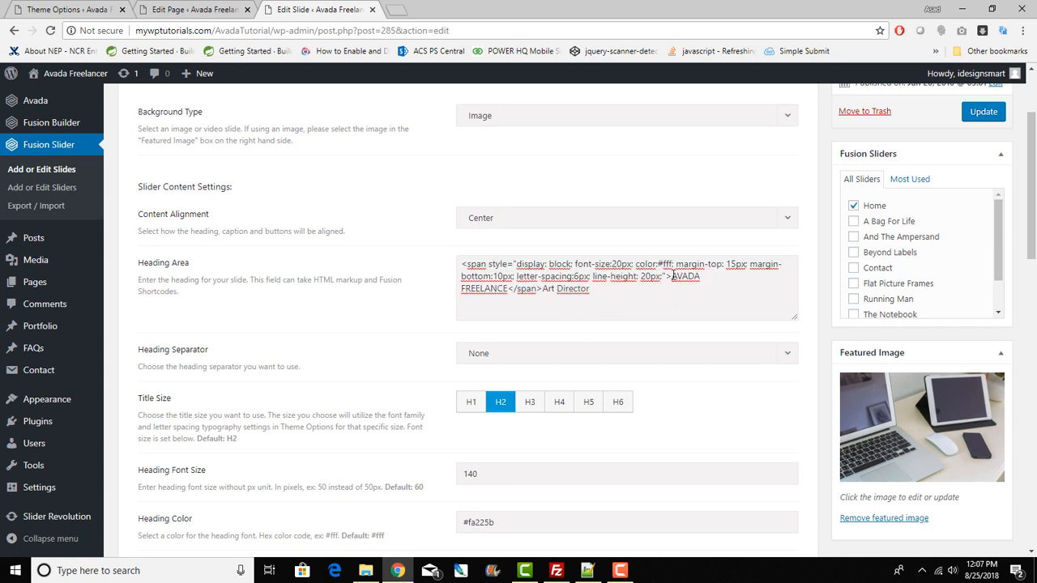
{"action": "left_click_drag", "start_coordinate": [672, 276], "coordinate": [716, 285]}
{"action": "left_click_drag", "start_coordinate": [550, 299], "coordinate": [505, 296]}
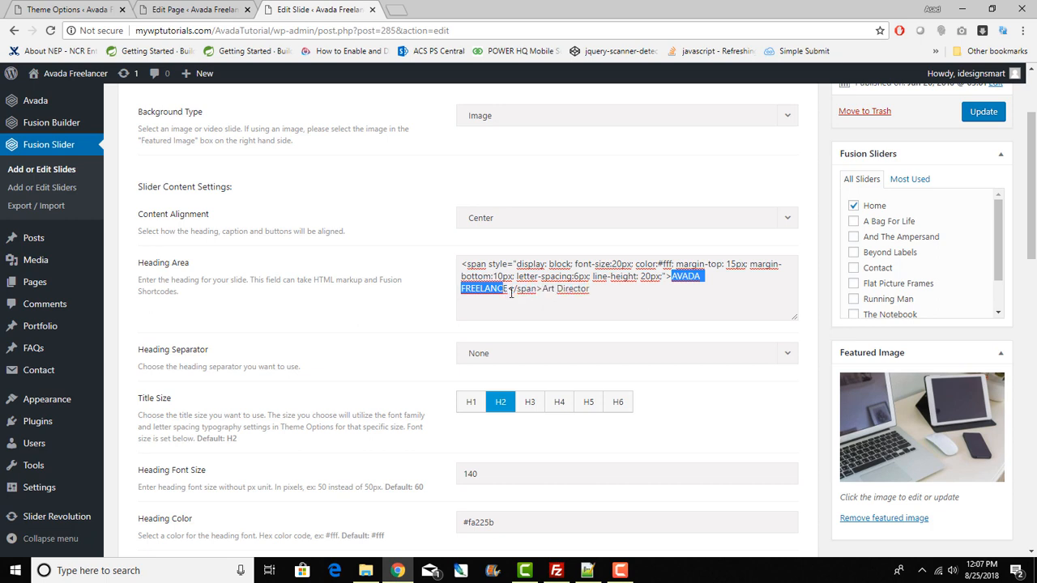
{"action": "left_click_drag", "start_coordinate": [702, 277], "coordinate": [673, 279]}
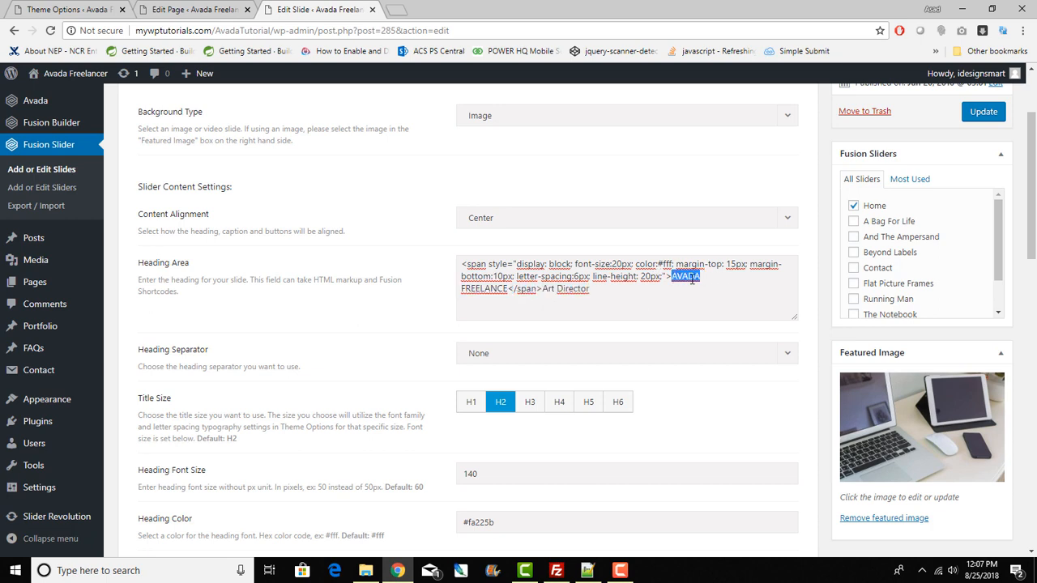
{"action": "type", "text": "ATLANTA WordPress"}
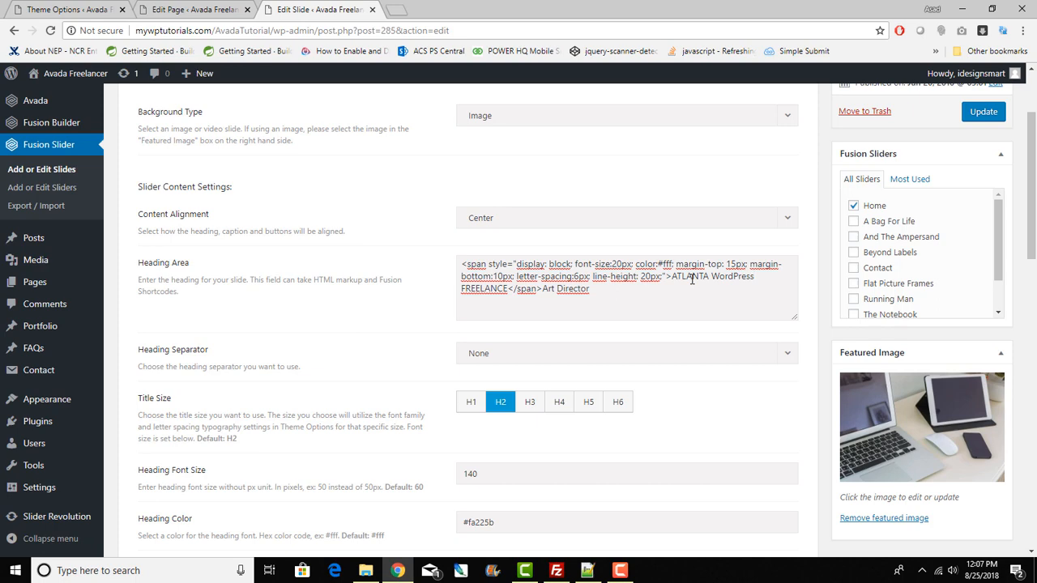
Step: Review the heading font size and caption fields below the Heading Area
{"action": "scroll", "coordinate": [690, 353], "scroll_direction": "down", "scroll_amount": 3}
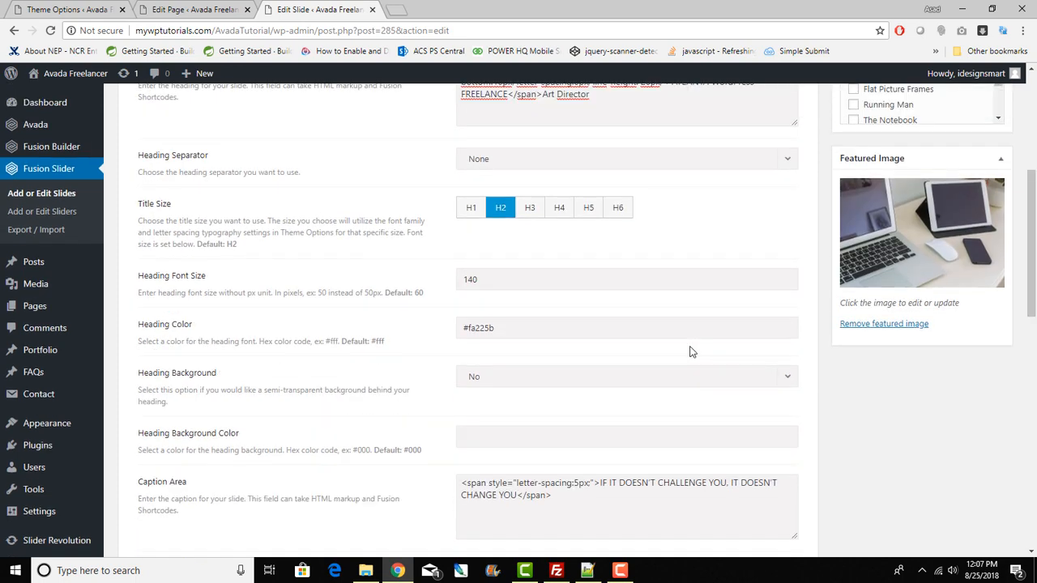
{"action": "scroll", "coordinate": [690, 353], "scroll_direction": "up", "scroll_amount": 2}
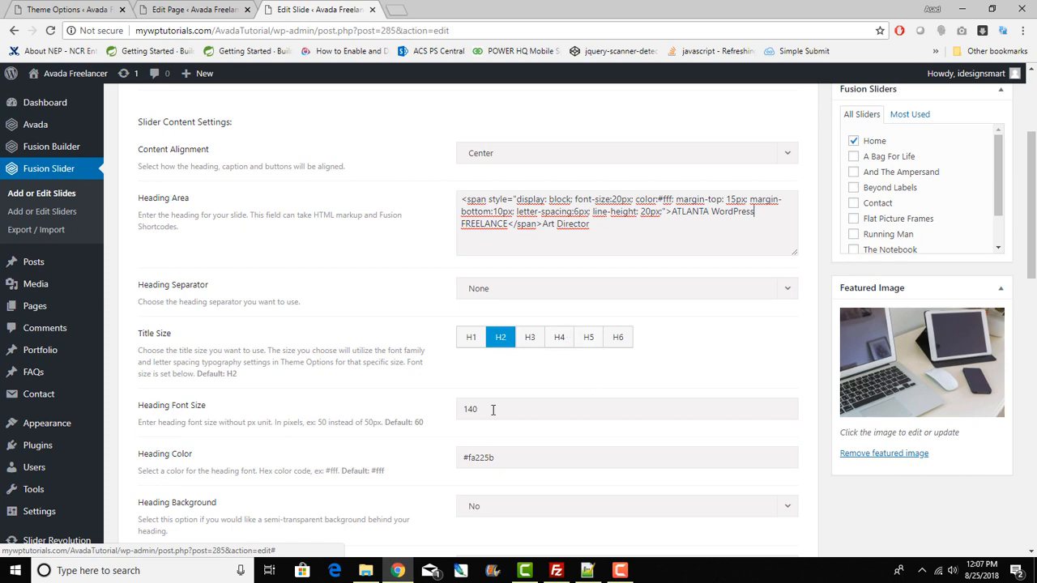
{"action": "left_click_drag", "start_coordinate": [490, 410], "coordinate": [419, 415]}
{"action": "left_click_drag", "start_coordinate": [530, 456], "coordinate": [430, 465]}
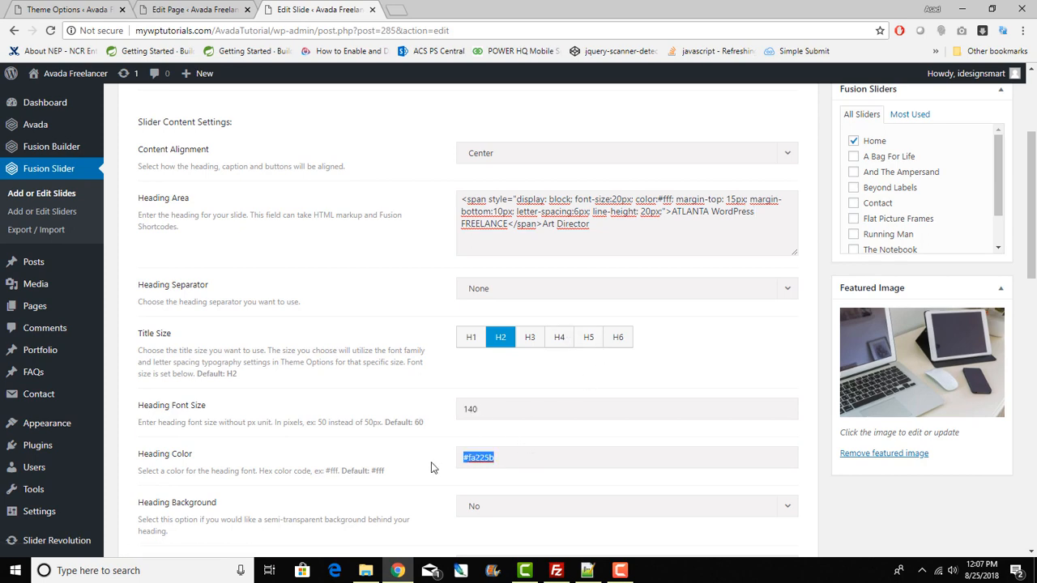
{"action": "scroll", "coordinate": [536, 415], "scroll_direction": "down", "scroll_amount": 2}
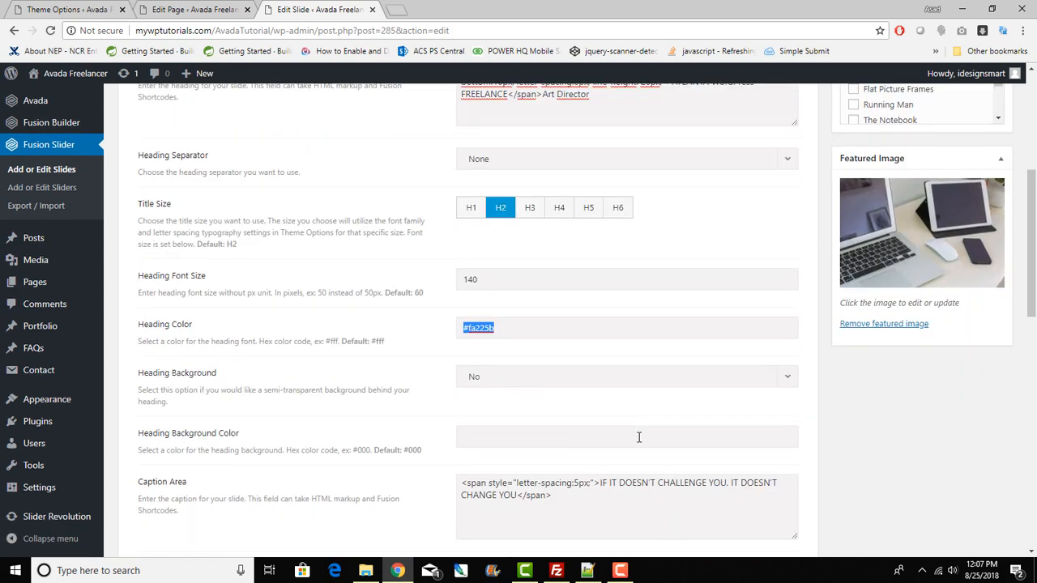
{"action": "scroll", "coordinate": [623, 425], "scroll_direction": "down", "scroll_amount": 8}
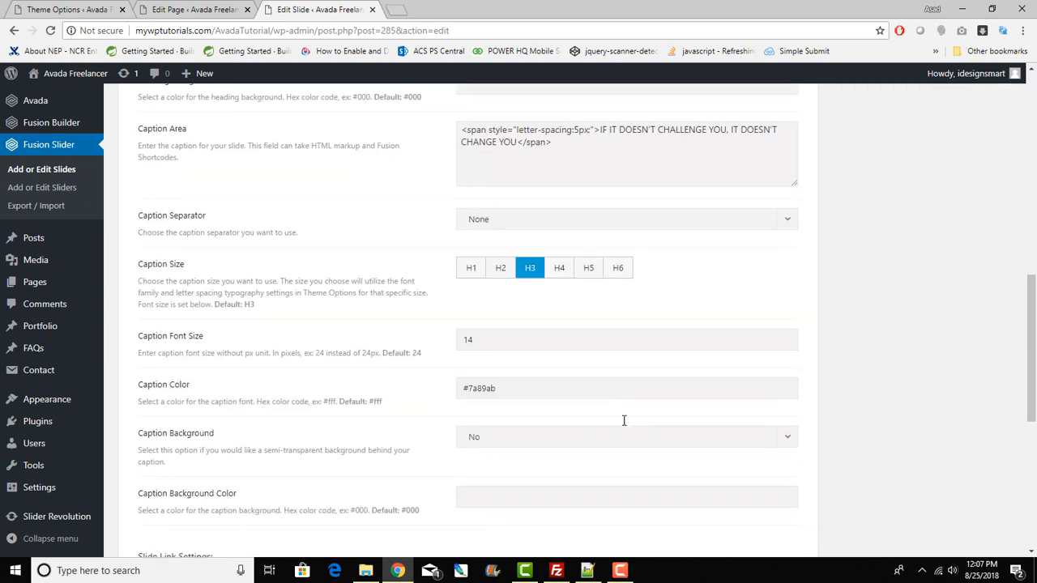
{"action": "scroll", "coordinate": [624, 425], "scroll_direction": "up", "scroll_amount": 5}
{"action": "scroll", "coordinate": [624, 425], "scroll_direction": "up", "scroll_amount": 8}
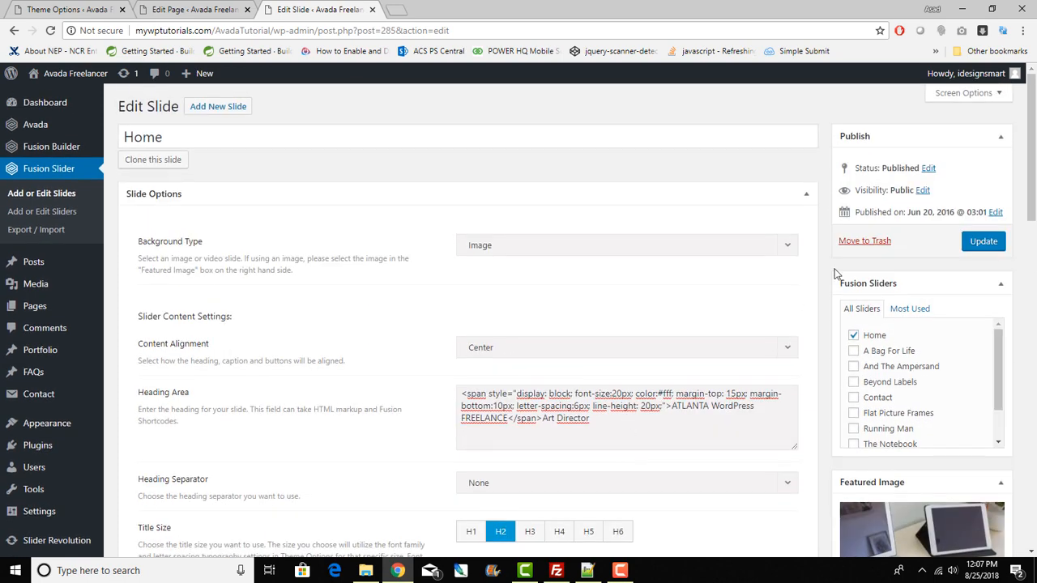
Step: Update the slide and open the live home page in a new tab
{"action": "left_click", "coordinate": [983, 243]}
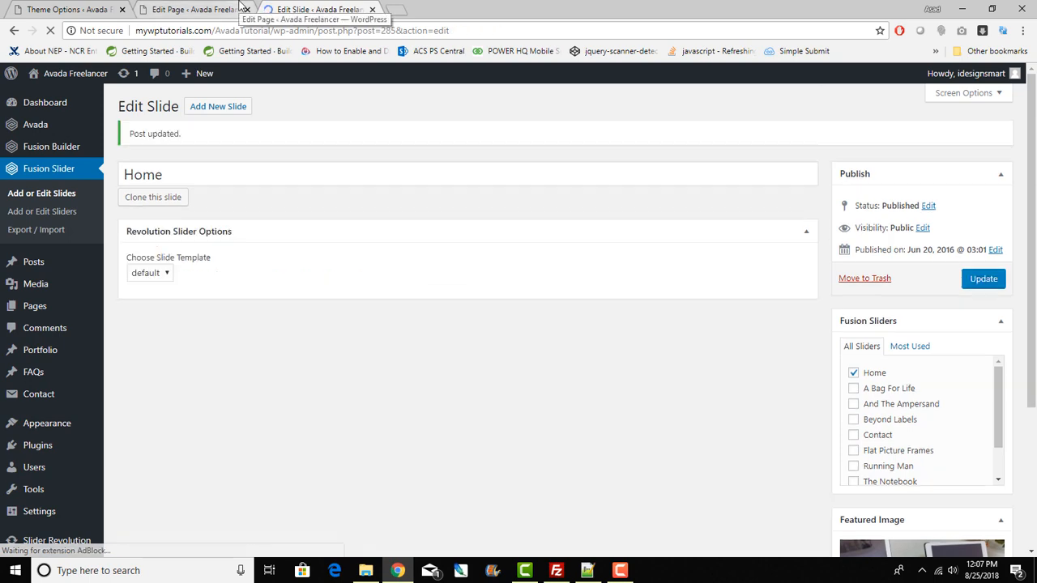
{"action": "left_click", "coordinate": [241, 7]}
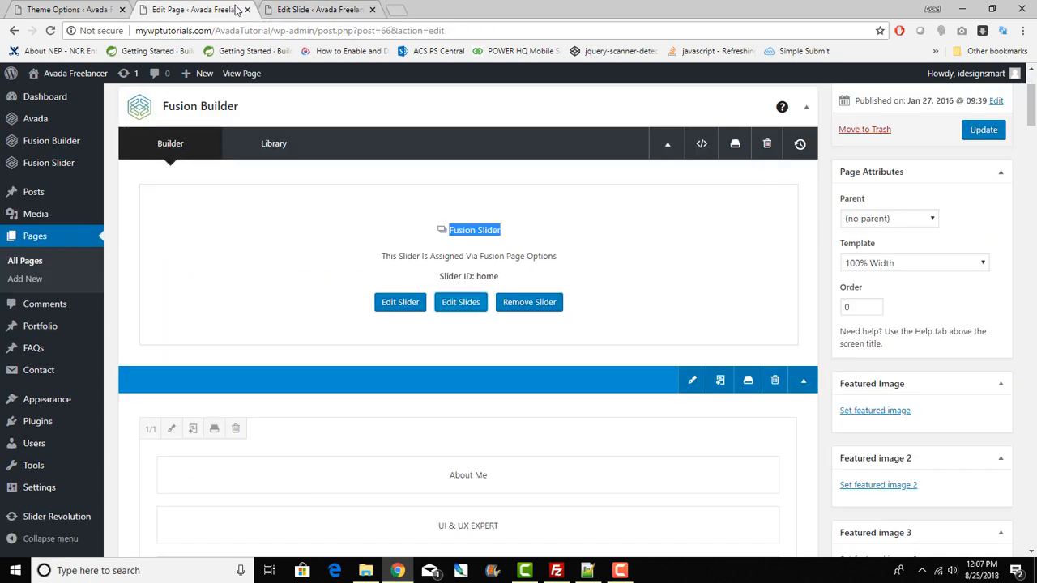
{"action": "right_click", "coordinate": [256, 78]}
{"action": "left_click", "coordinate": [285, 84]}
{"action": "left_click", "coordinate": [448, 6]}
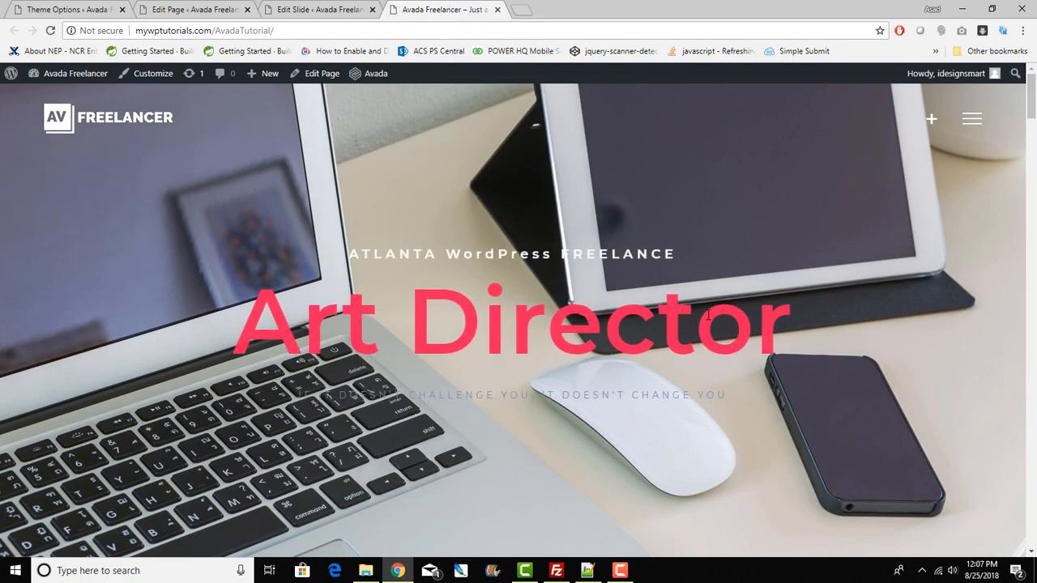
Step: Check the new hero heading, subtitle line and Art Director heading on the live slider
{"action": "scroll", "coordinate": [708, 315], "scroll_direction": "down", "scroll_amount": 8}
{"action": "scroll", "coordinate": [708, 315], "scroll_direction": "up", "scroll_amount": 8}
{"action": "left_click_drag", "start_coordinate": [342, 257], "coordinate": [802, 285]}
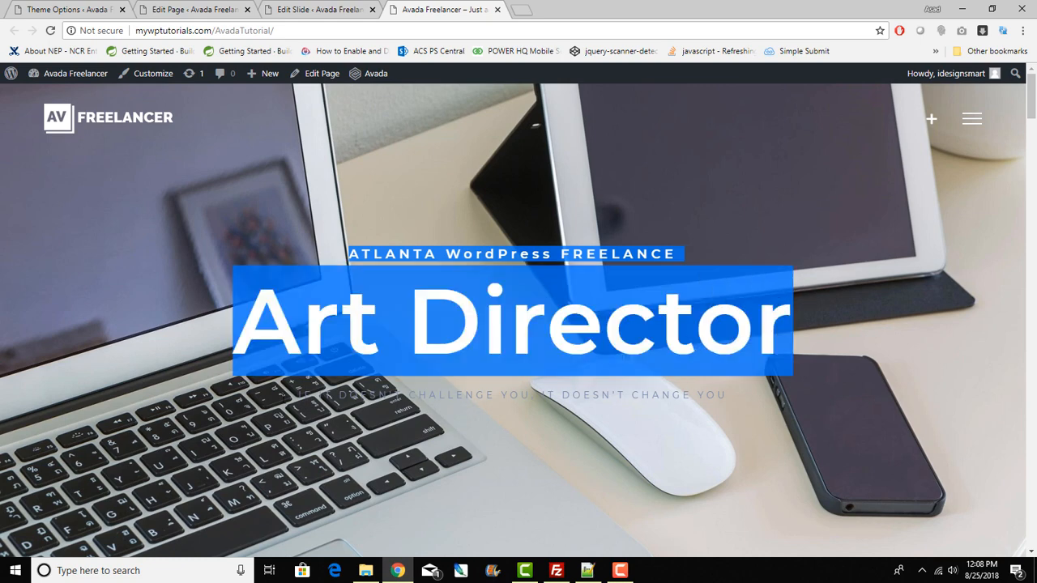
{"action": "left_click_drag", "start_coordinate": [284, 401], "coordinate": [791, 400]}
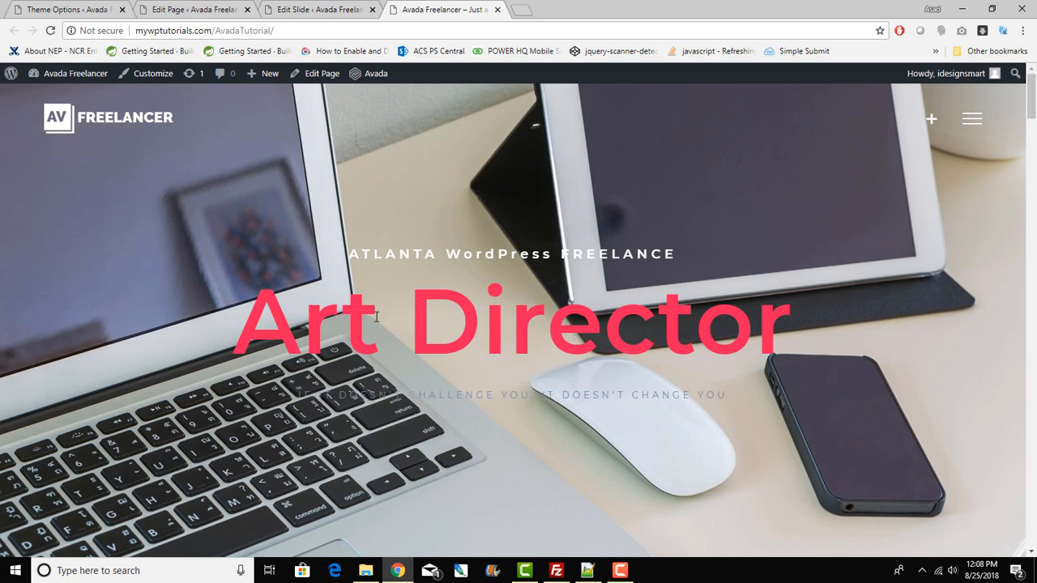
{"action": "left_click_drag", "start_coordinate": [231, 319], "coordinate": [812, 328]}
Step: Inspect the Art Director heading and change its inline color from #fa225b to #b12248
{"action": "right_click", "coordinate": [501, 326]}
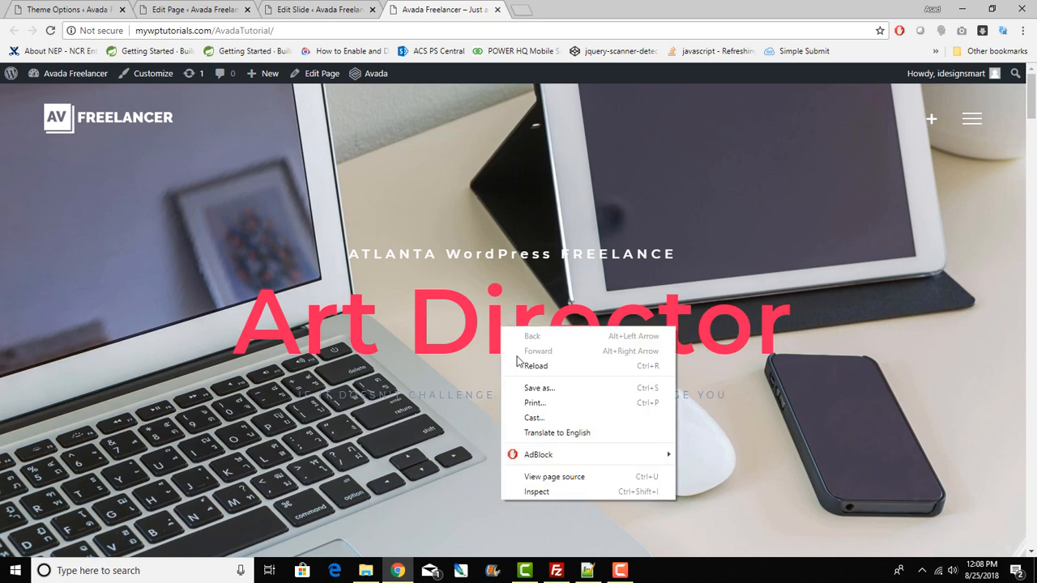
{"action": "left_click", "coordinate": [571, 488]}
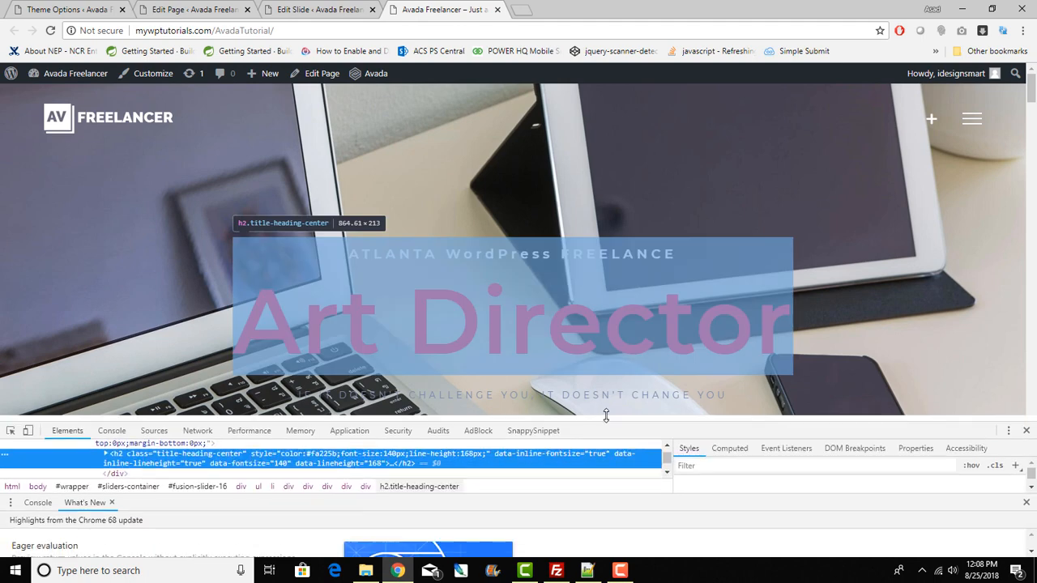
{"action": "left_click", "coordinate": [1026, 493]}
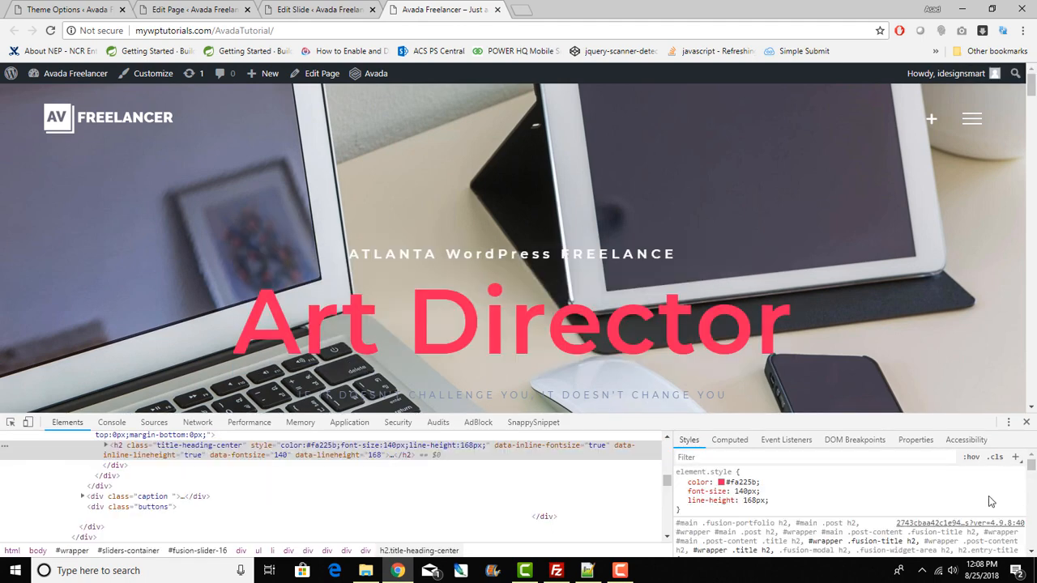
{"action": "left_click", "coordinate": [726, 483]}
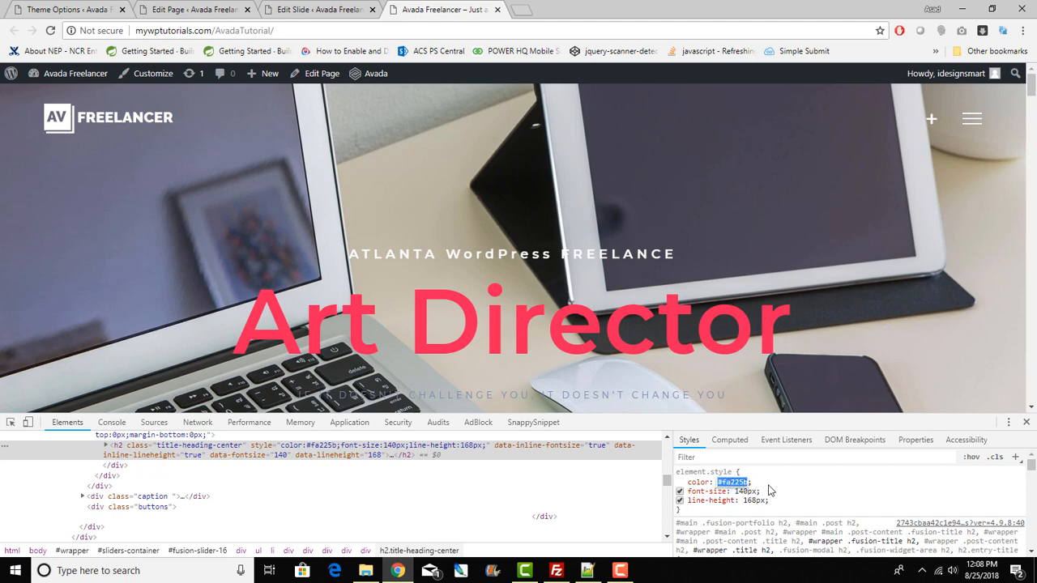
{"action": "left_click", "coordinate": [824, 487]}
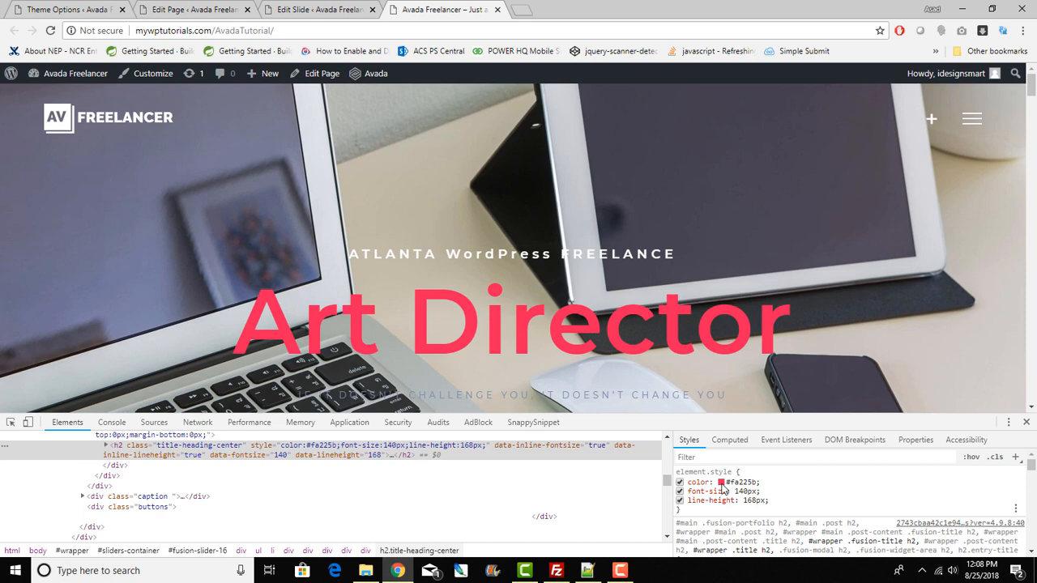
{"action": "left_click", "coordinate": [721, 483]}
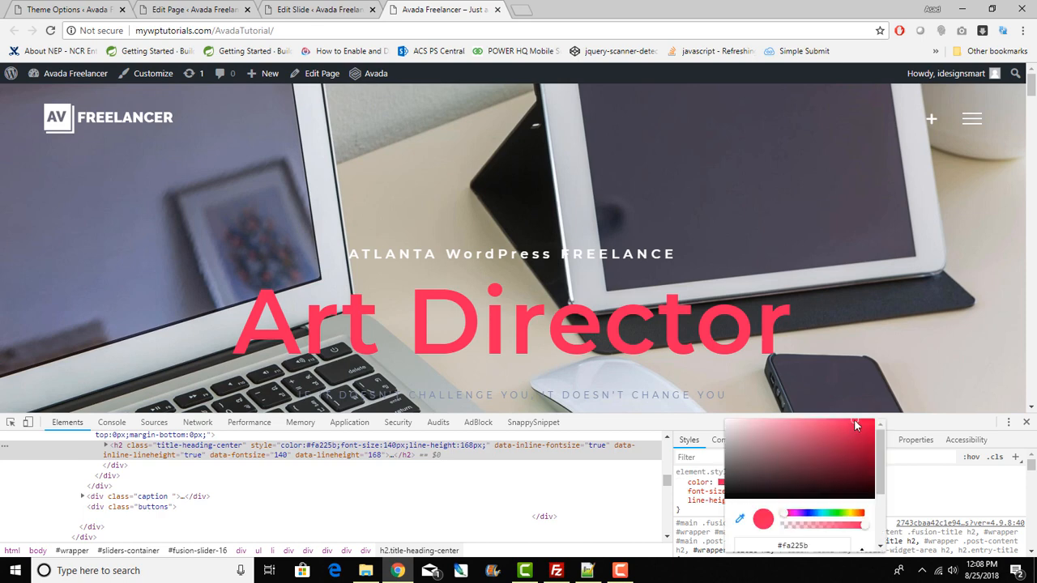
{"action": "left_click_drag", "start_coordinate": [854, 419], "coordinate": [846, 441]}
{"action": "left_click", "coordinate": [911, 500]}
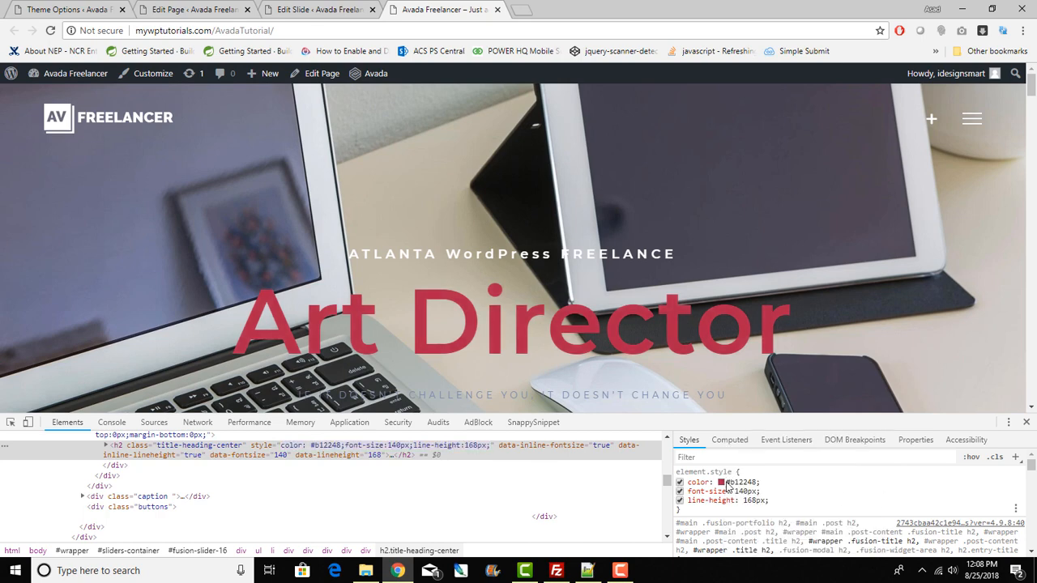
{"action": "left_click", "coordinate": [755, 482]}
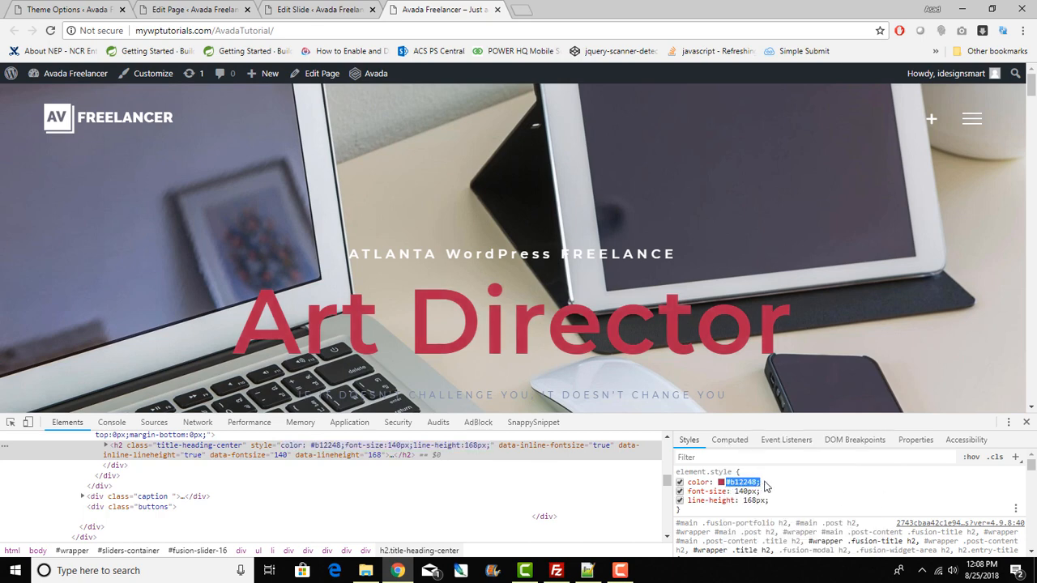
{"action": "left_click", "coordinate": [189, 9]}
Step: Find the Heading Color field on the Edit Slide page and select its #fa225b value
{"action": "left_click", "coordinate": [271, 9]}
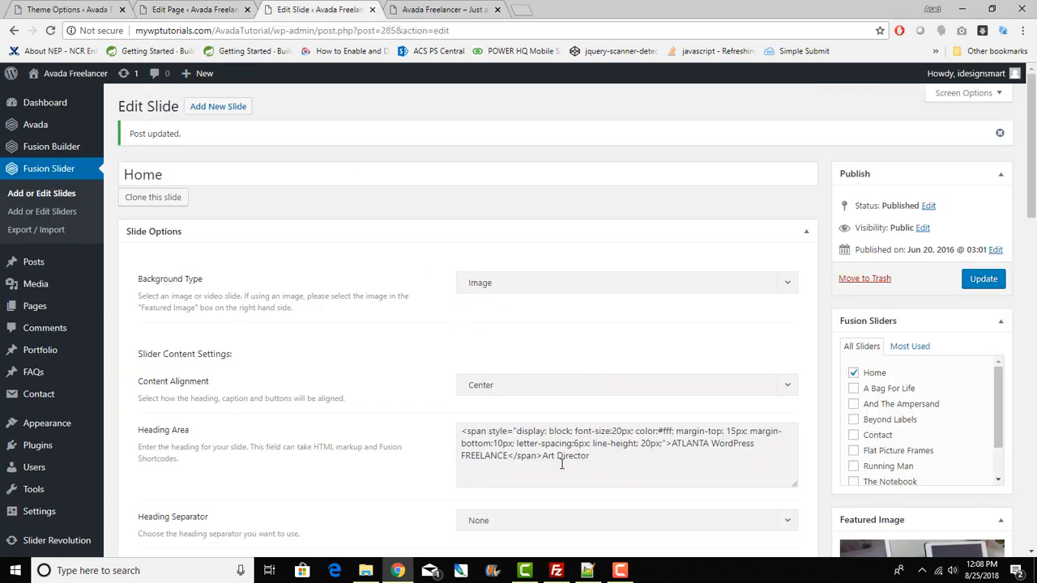
{"action": "scroll", "coordinate": [514, 416], "scroll_direction": "down", "scroll_amount": 3}
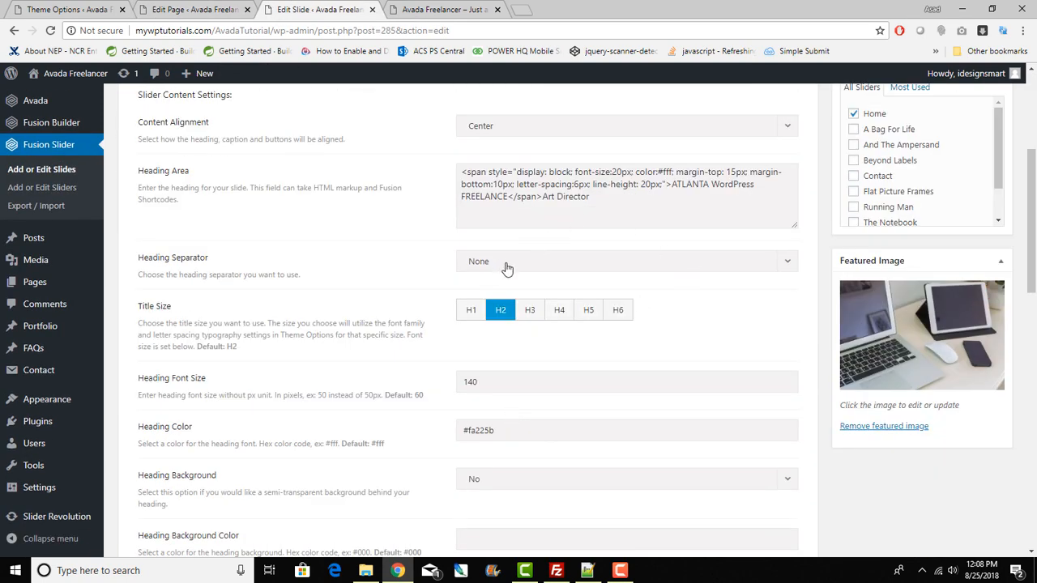
{"action": "triple_click", "coordinate": [456, 431]}
{"action": "scroll", "coordinate": [389, 421], "scroll_direction": "down", "scroll_amount": 2}
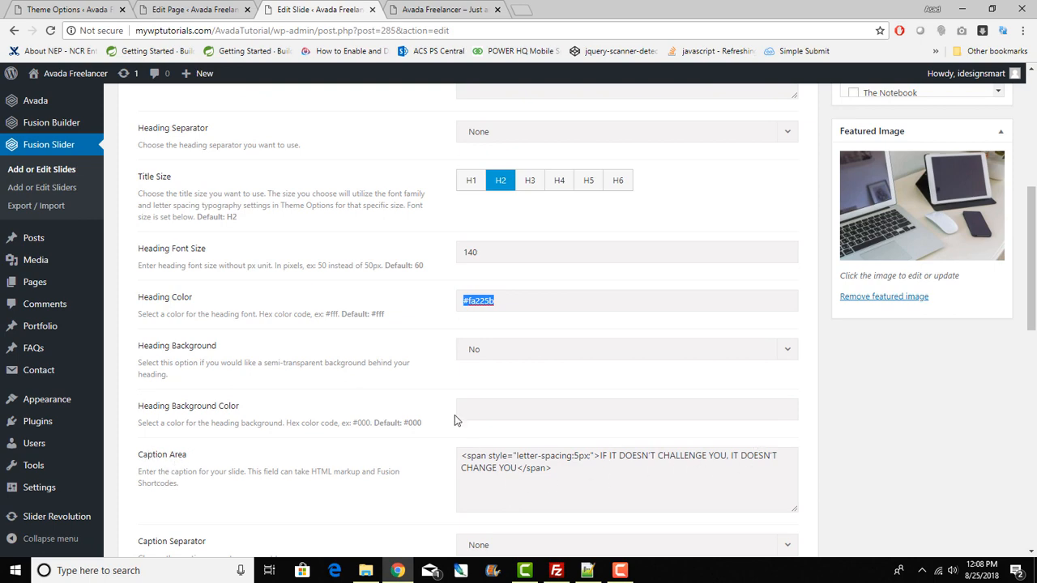
{"action": "left_click", "coordinate": [438, 8]}
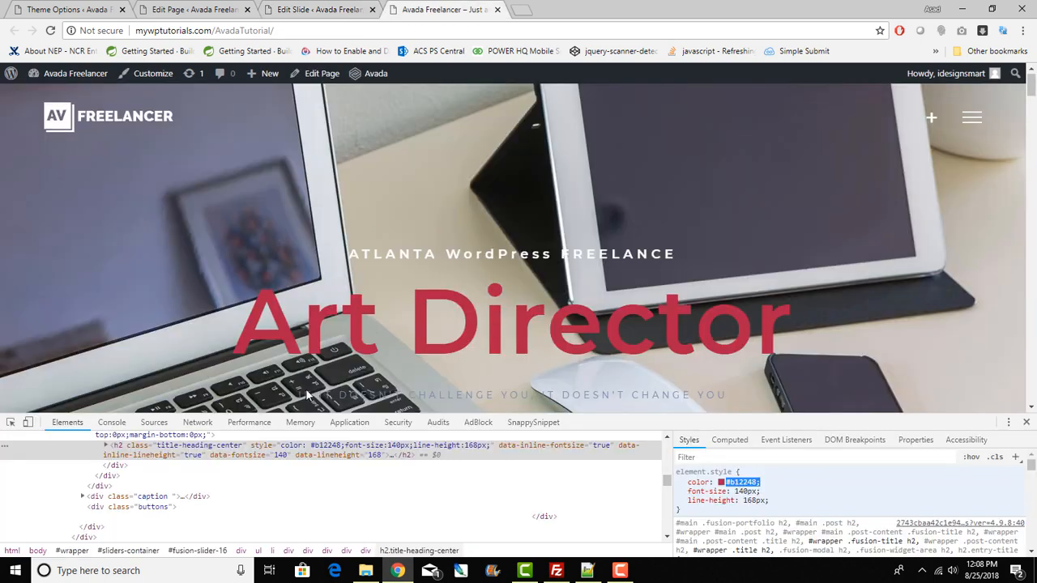
Step: Inspect the caption line and try a blue inline color in the color picker
{"action": "left_click_drag", "start_coordinate": [453, 393], "coordinate": [735, 399]}
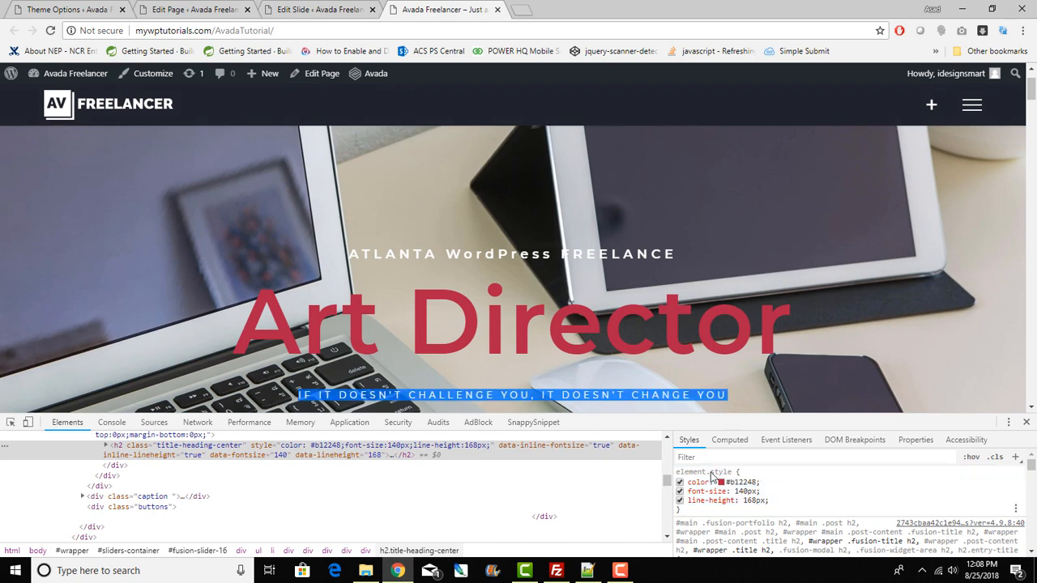
{"action": "right_click", "coordinate": [656, 400]}
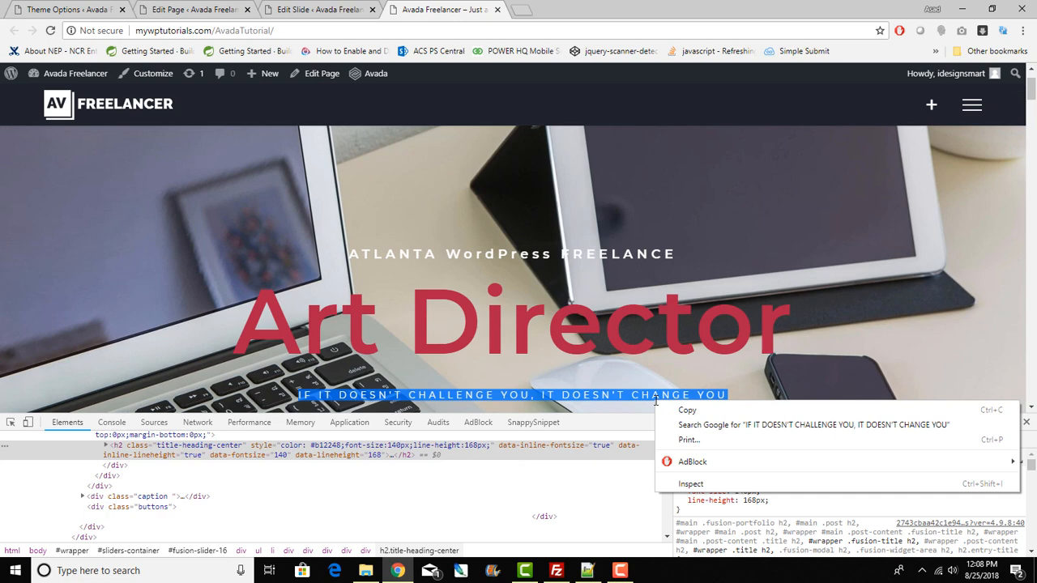
{"action": "left_click", "coordinate": [695, 484]}
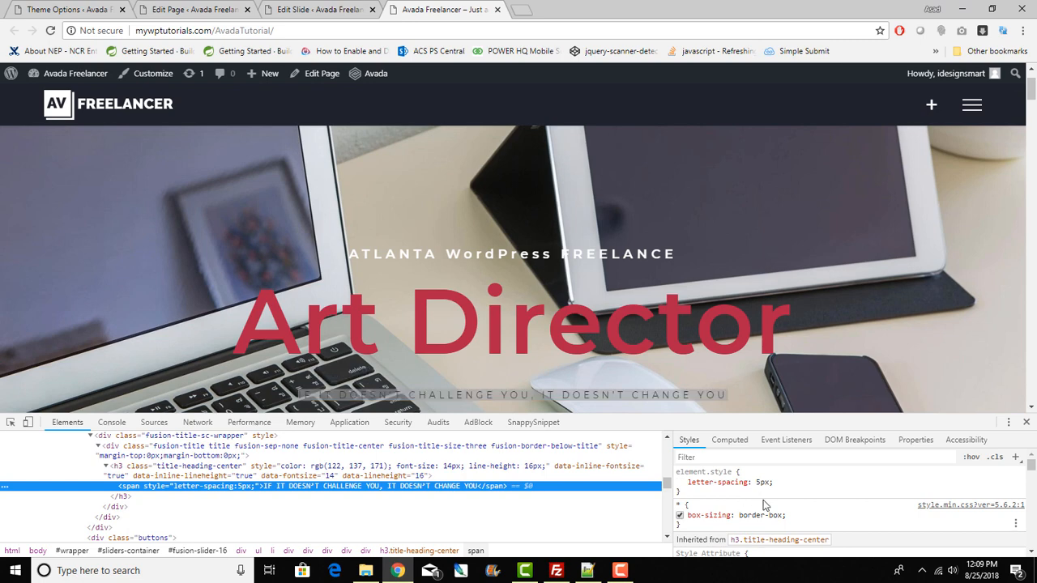
{"action": "scroll", "coordinate": [759, 500], "scroll_direction": "down", "scroll_amount": 3}
{"action": "scroll", "coordinate": [757, 500], "scroll_direction": "up", "scroll_amount": 2}
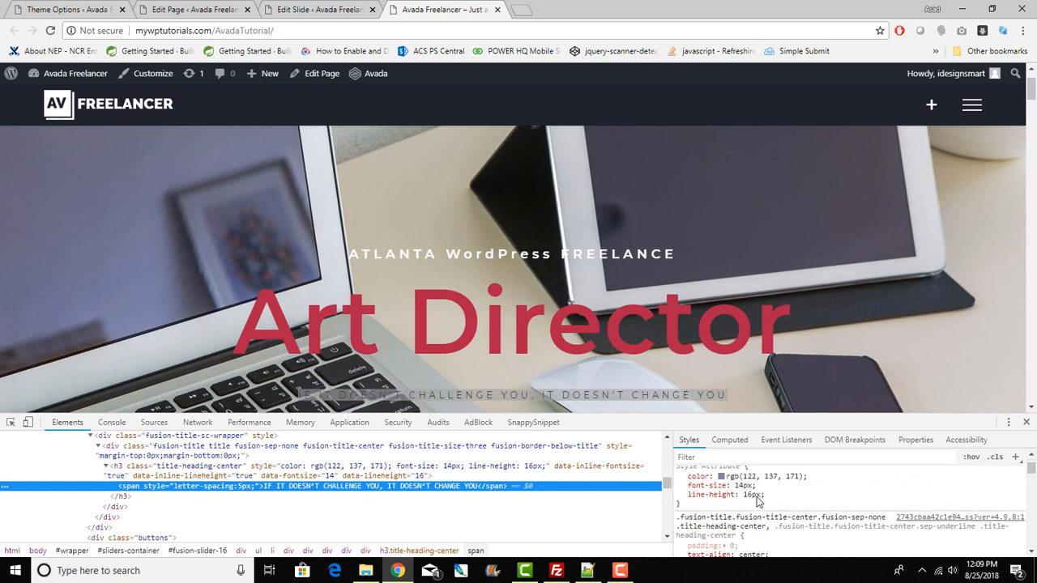
{"action": "left_click", "coordinate": [720, 499]}
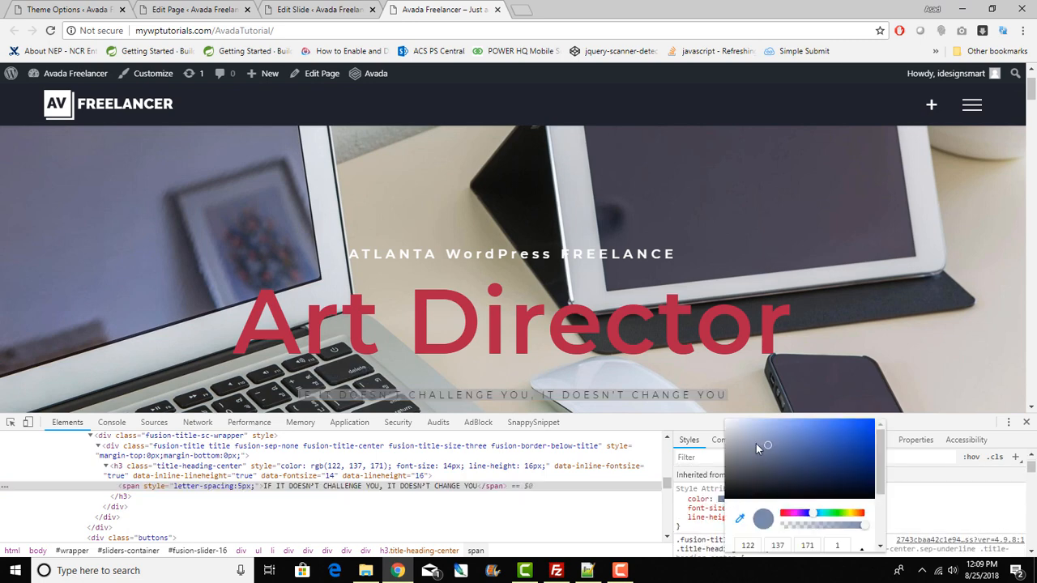
{"action": "left_click_drag", "start_coordinate": [769, 453], "coordinate": [869, 431]}
{"action": "left_click", "coordinate": [932, 502]}
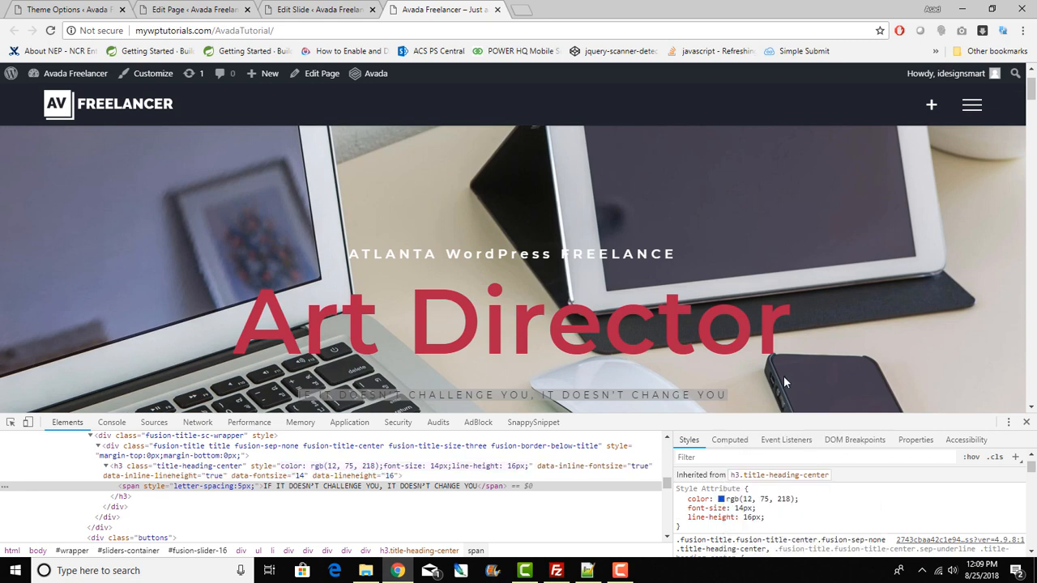
Step: Change the caption's inline color to black rgb(0, 0, 0)
{"action": "left_click", "coordinate": [783, 377]}
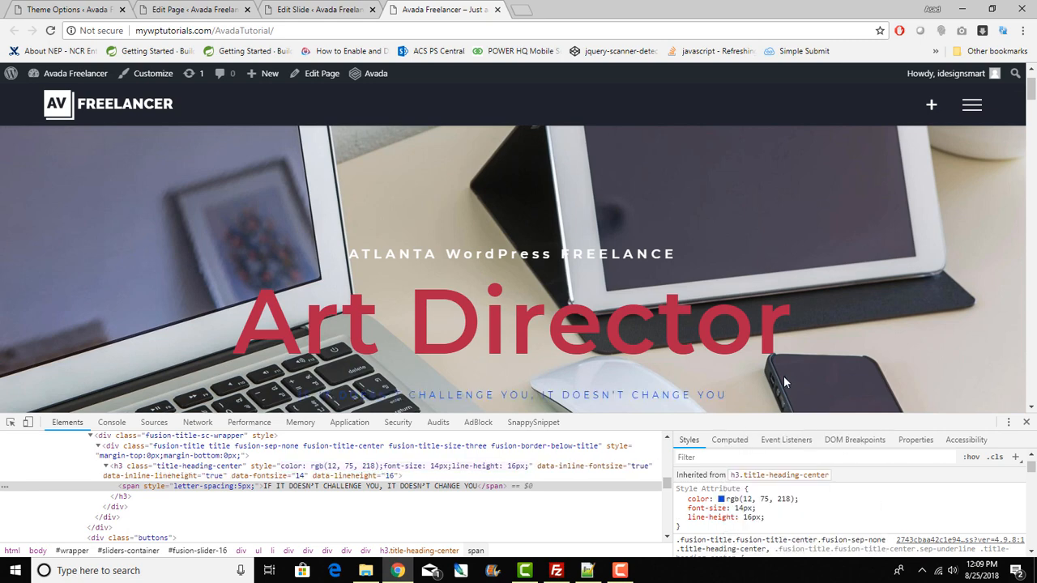
{"action": "left_click", "coordinate": [720, 499]}
{"action": "left_click_drag", "start_coordinate": [731, 492], "coordinate": [723, 504]}
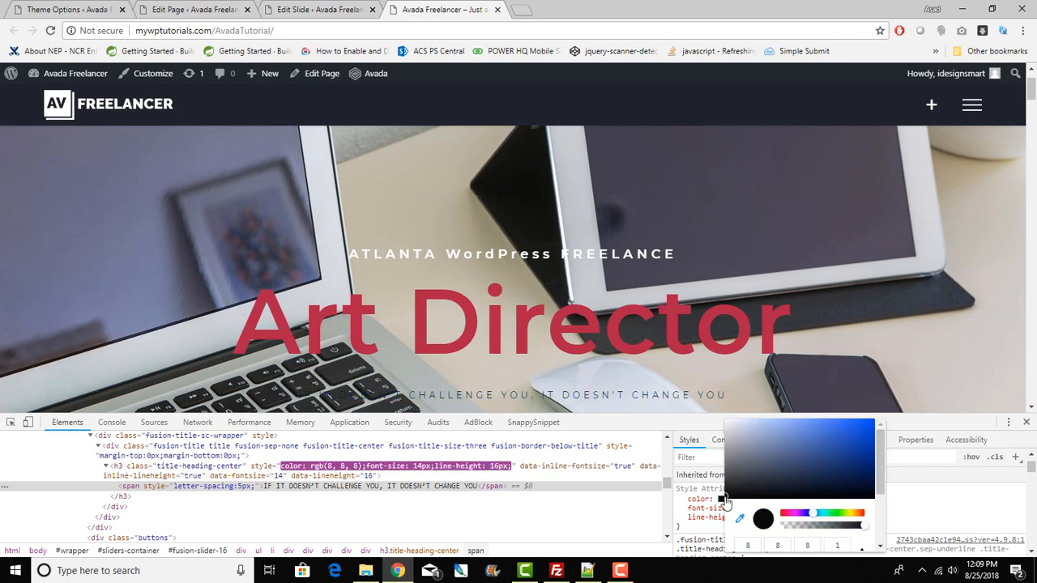
{"action": "left_click", "coordinate": [935, 493]}
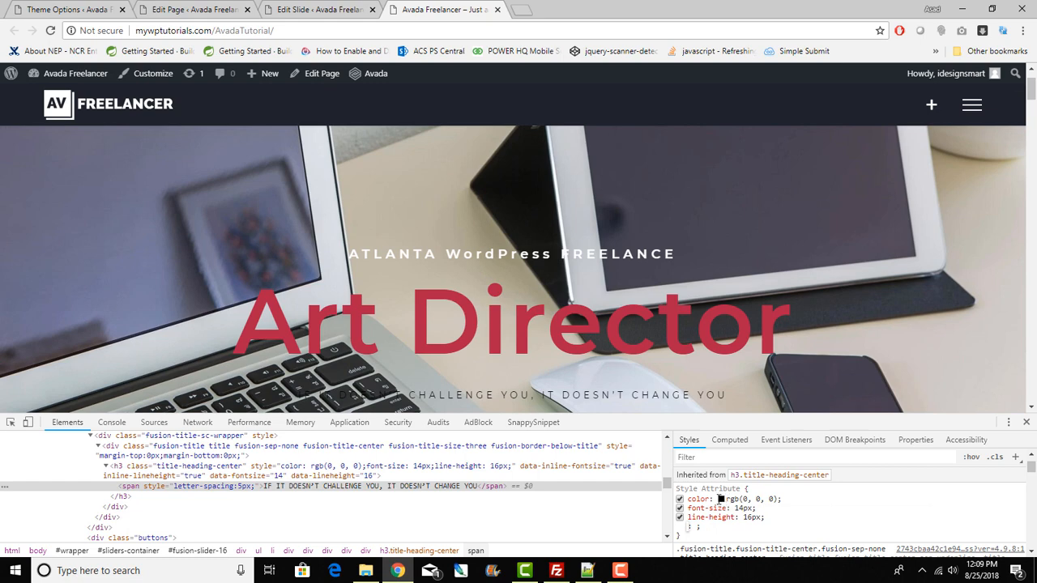
{"action": "left_click", "coordinate": [720, 499]}
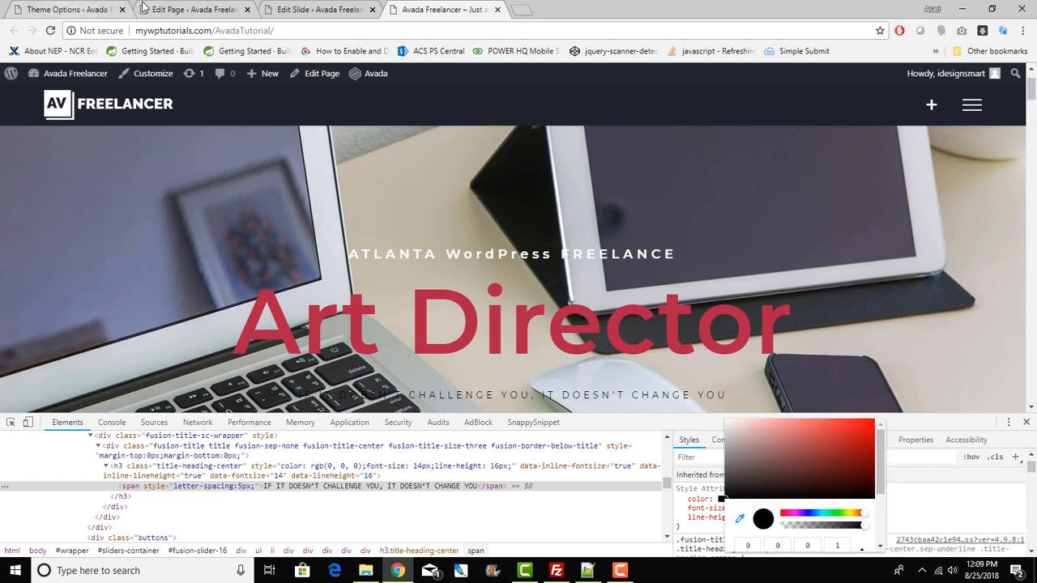
Step: Change the slide's Caption Color from #7a89ab to #000000
{"action": "left_click", "coordinate": [297, 8]}
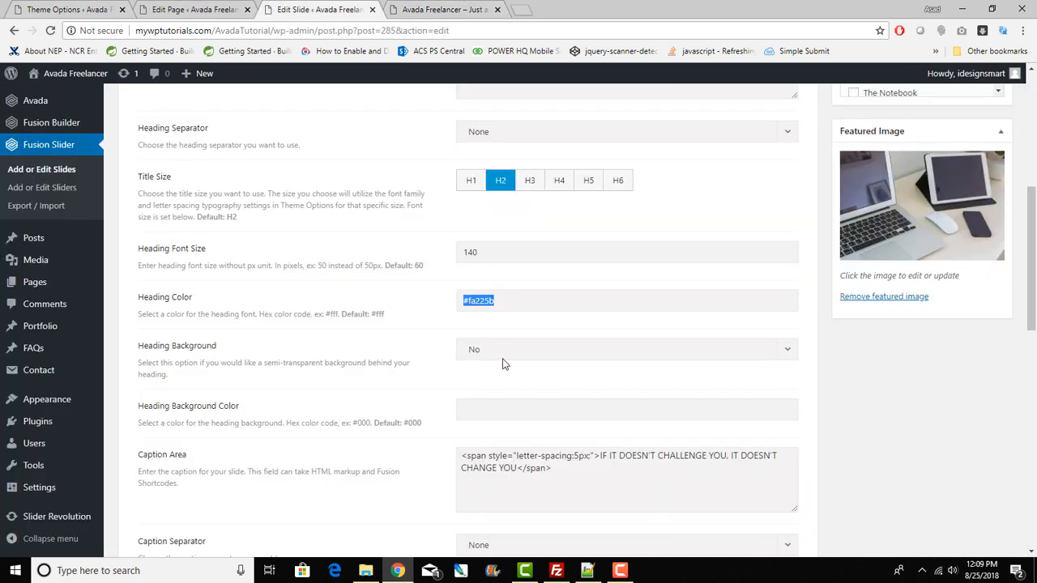
{"action": "scroll", "coordinate": [536, 470], "scroll_direction": "down", "scroll_amount": 1}
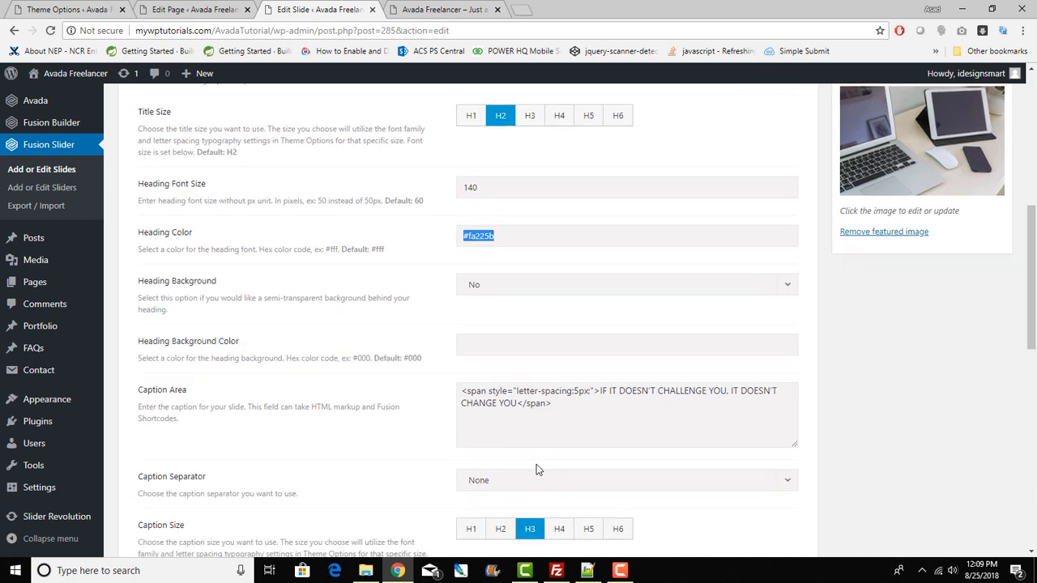
{"action": "scroll", "coordinate": [536, 469], "scroll_direction": "down", "scroll_amount": 3}
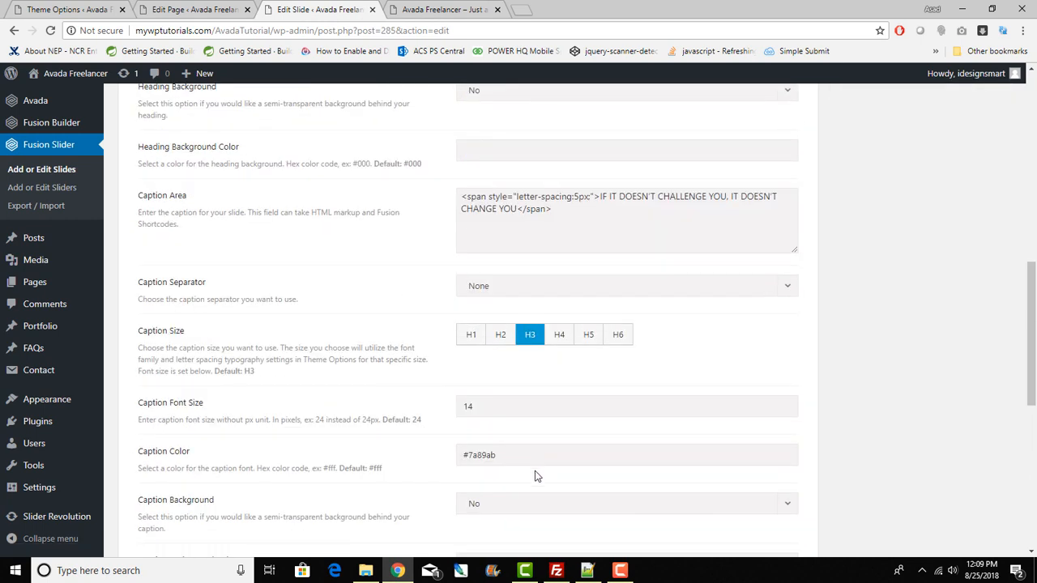
{"action": "scroll", "coordinate": [467, 451], "scroll_direction": "up", "scroll_amount": 3}
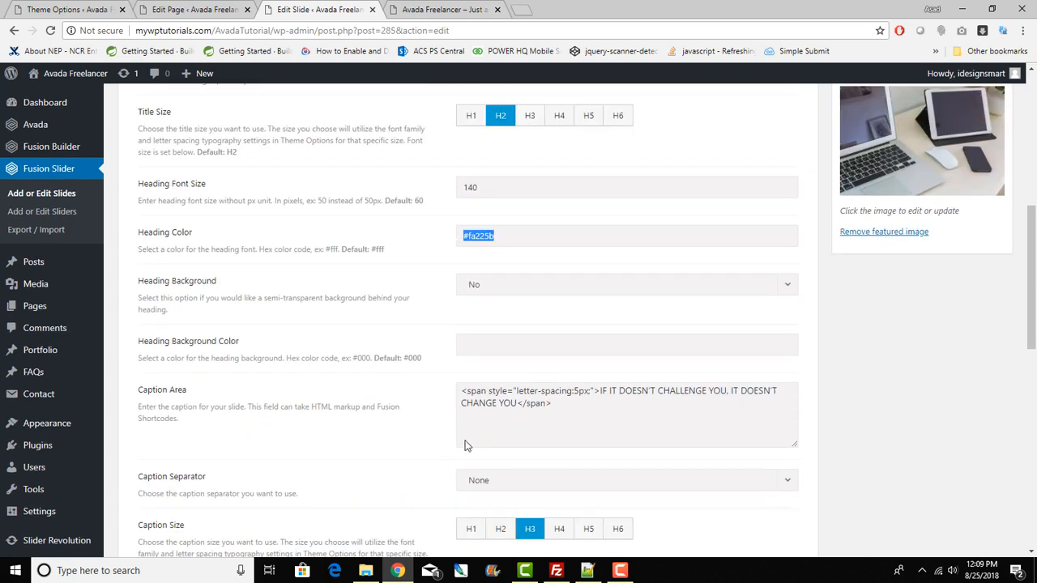
{"action": "scroll", "coordinate": [467, 451], "scroll_direction": "down", "scroll_amount": 6}
{"action": "scroll", "coordinate": [467, 445], "scroll_direction": "down", "scroll_amount": 1}
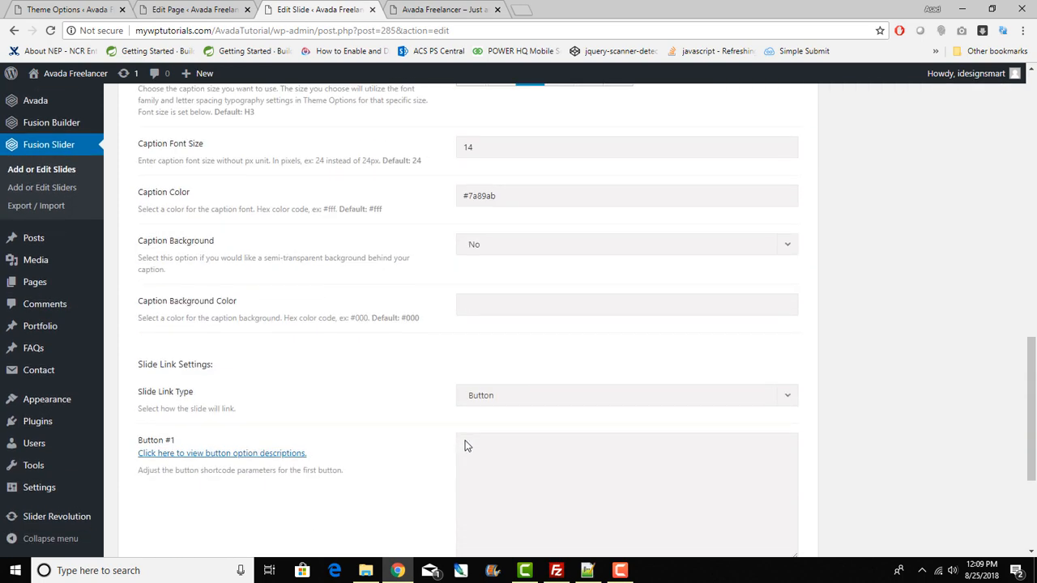
{"action": "scroll", "coordinate": [466, 445], "scroll_direction": "up", "scroll_amount": 2}
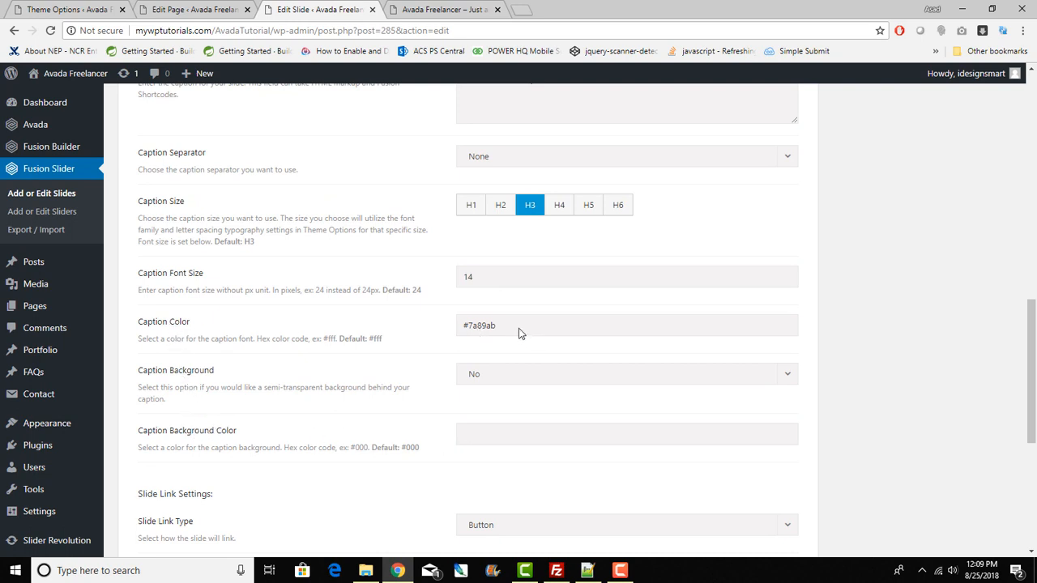
{"action": "double_click", "coordinate": [484, 325]}
{"action": "type", "text": "000000"}
Step: Update the Home slide and reload the live Avada Freelancer home page
{"action": "double_click", "coordinate": [468, 277]}
{"action": "scroll", "coordinate": [498, 376], "scroll_direction": "down", "scroll_amount": 1}
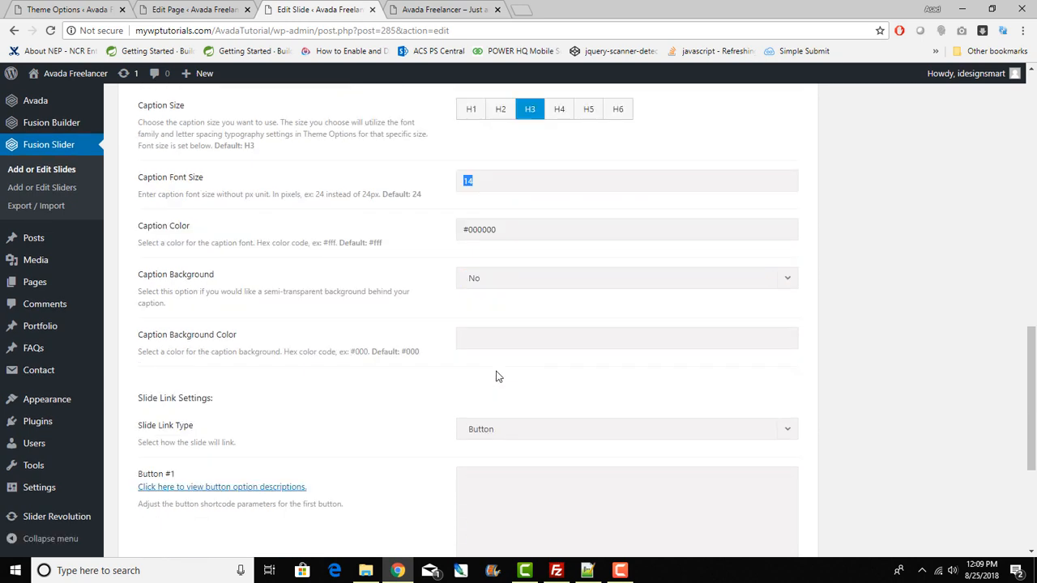
{"action": "scroll", "coordinate": [494, 375], "scroll_direction": "down", "scroll_amount": 3}
{"action": "scroll", "coordinate": [494, 375], "scroll_direction": "up", "scroll_amount": 5}
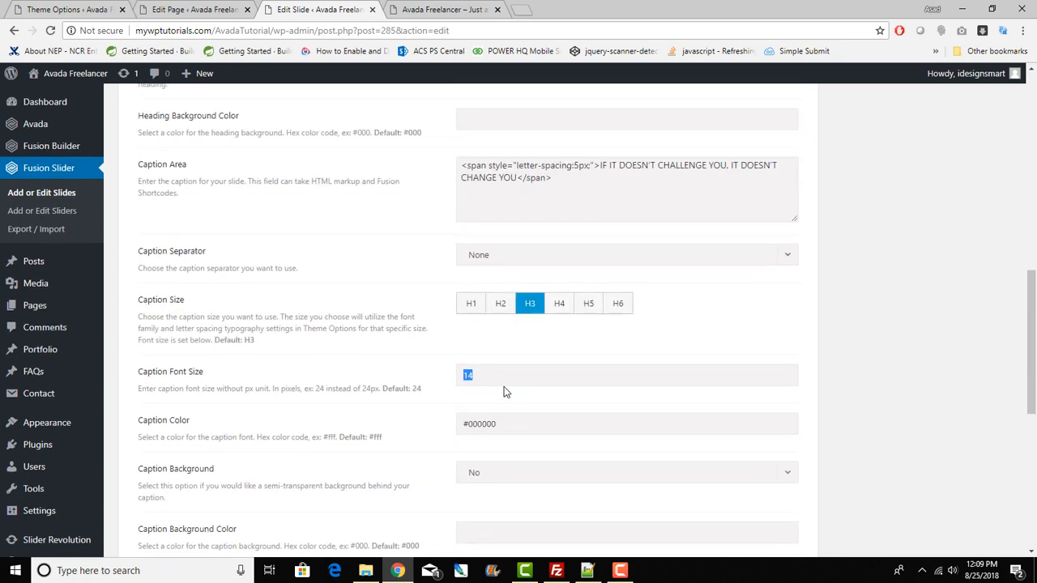
{"action": "scroll", "coordinate": [510, 421], "scroll_direction": "down", "scroll_amount": 4}
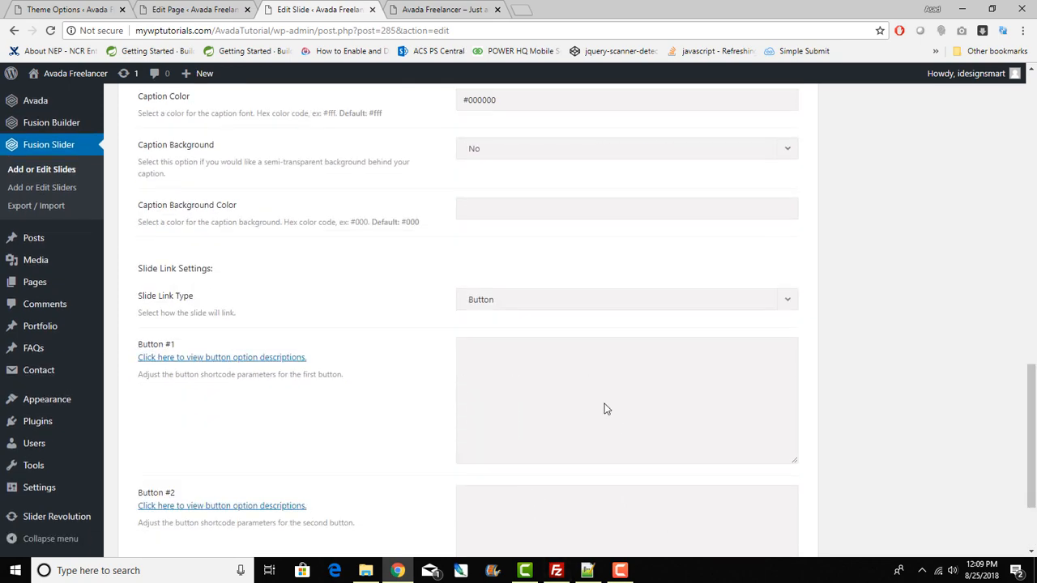
{"action": "scroll", "coordinate": [604, 408], "scroll_direction": "up", "scroll_amount": 15}
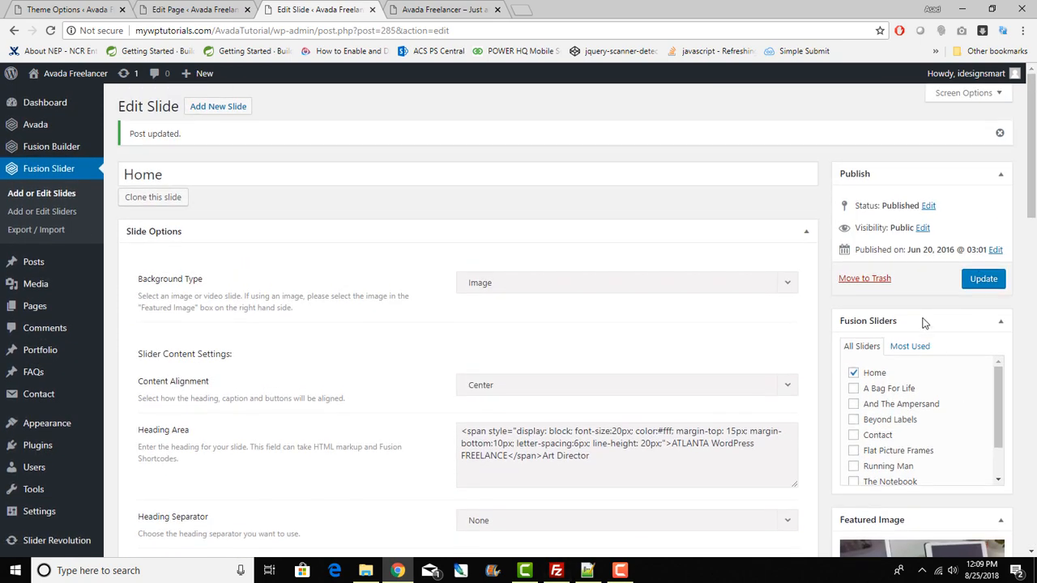
{"action": "left_click", "coordinate": [983, 278]}
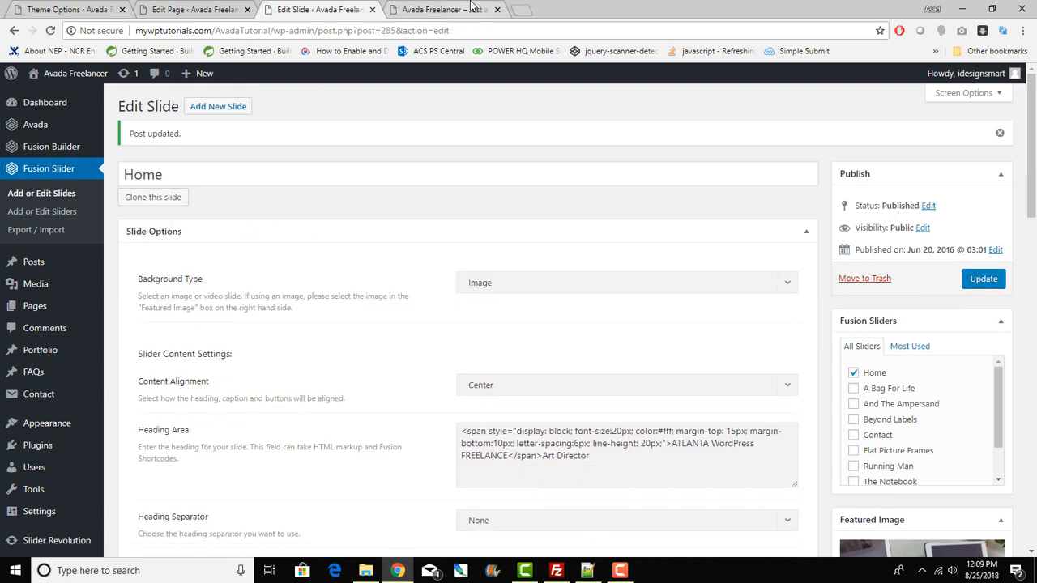
{"action": "left_click", "coordinate": [444, 8]}
{"action": "left_click", "coordinate": [49, 31]}
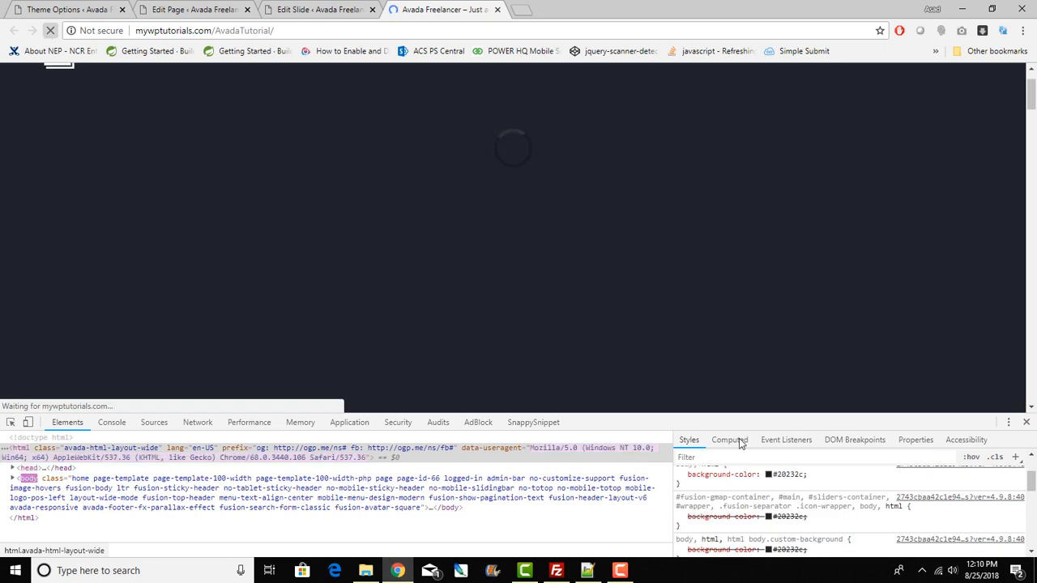
Step: Close DevTools and look over the Home slide's Edit Slide settings
{"action": "left_click", "coordinate": [1026, 424]}
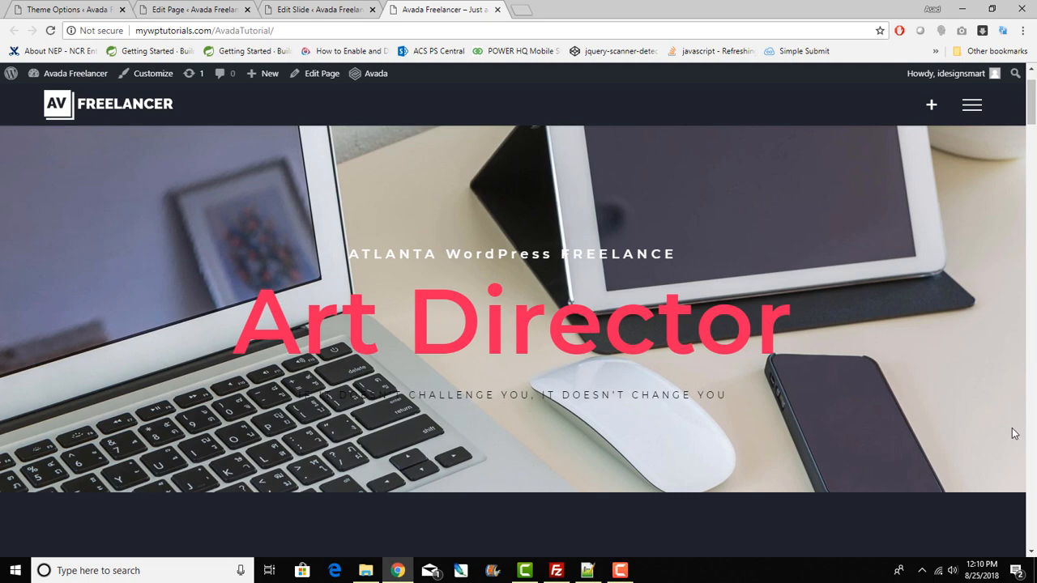
{"action": "left_click", "coordinate": [334, 12]}
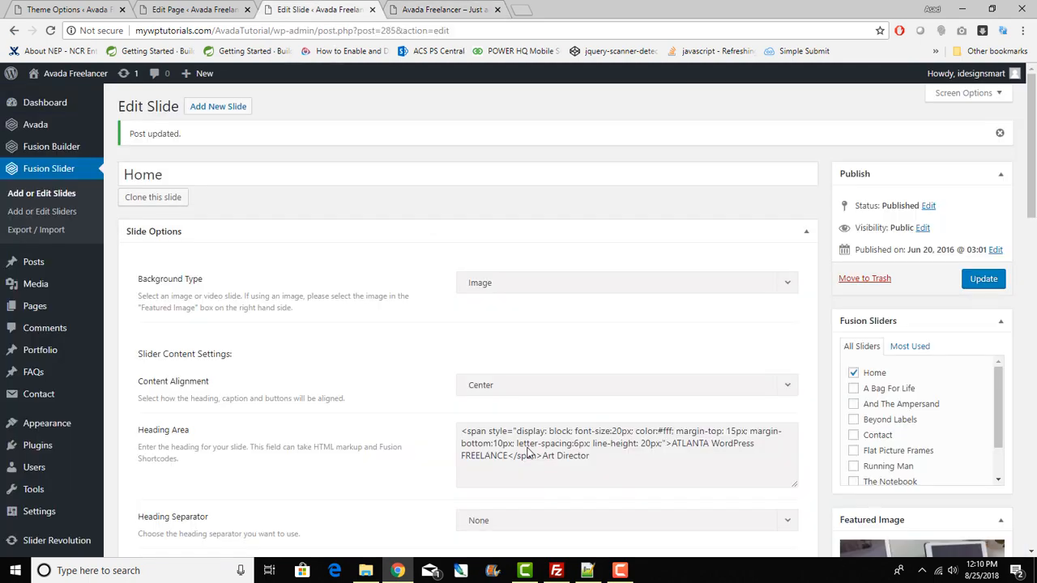
{"action": "scroll", "coordinate": [526, 452], "scroll_direction": "down", "scroll_amount": 5}
{"action": "scroll", "coordinate": [526, 452], "scroll_direction": "up", "scroll_amount": 3}
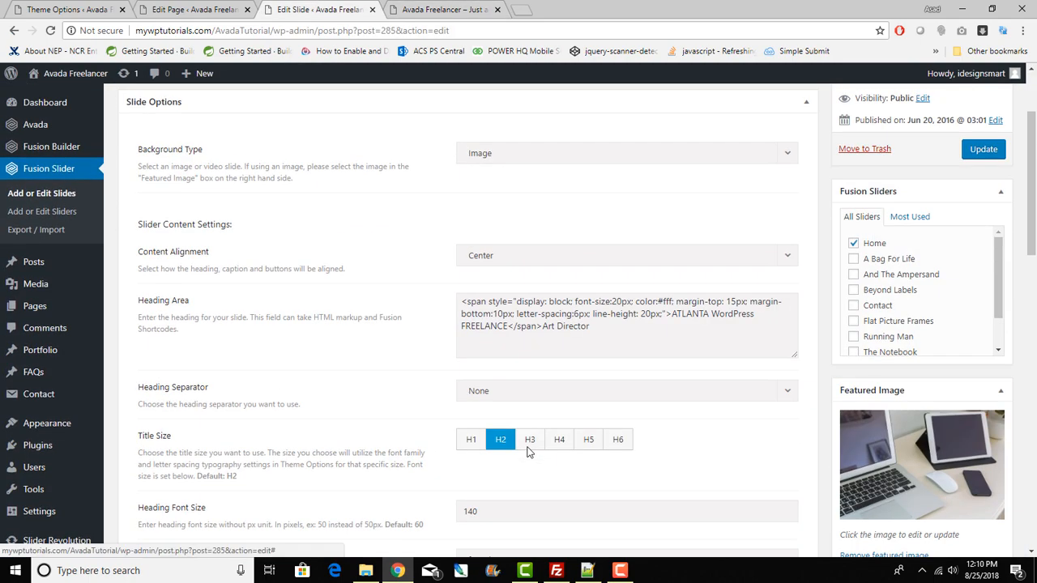
{"action": "scroll", "coordinate": [526, 452], "scroll_direction": "down", "scroll_amount": 4}
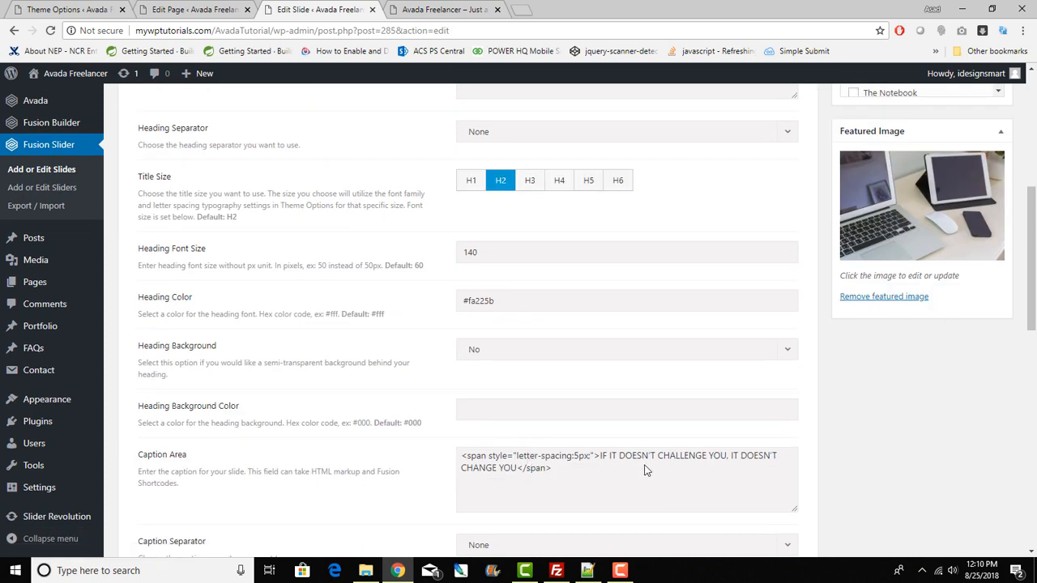
{"action": "scroll", "coordinate": [573, 404], "scroll_direction": "up", "scroll_amount": 6}
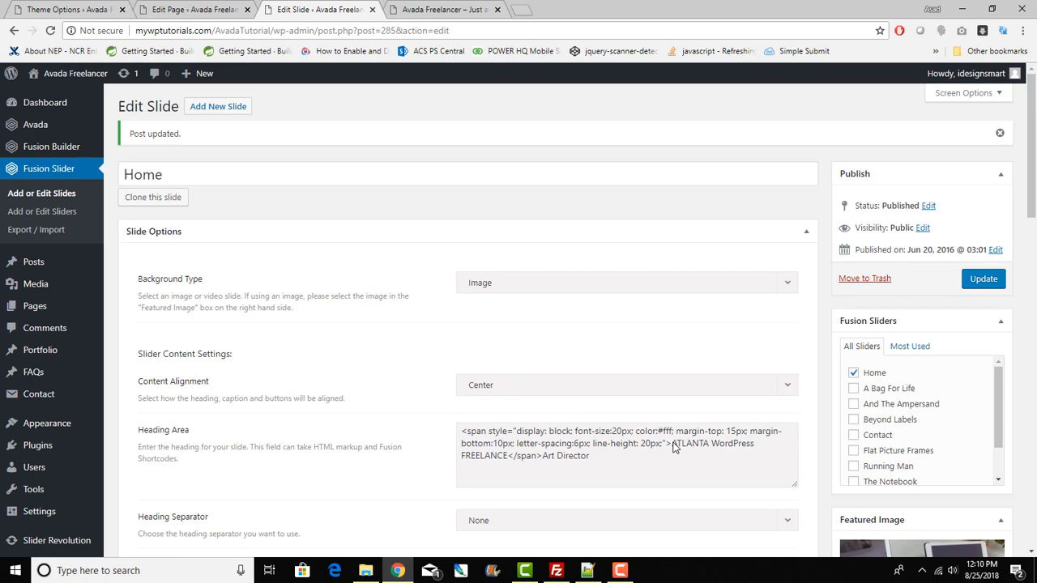
{"action": "scroll", "coordinate": [673, 448], "scroll_direction": "down", "scroll_amount": 5}
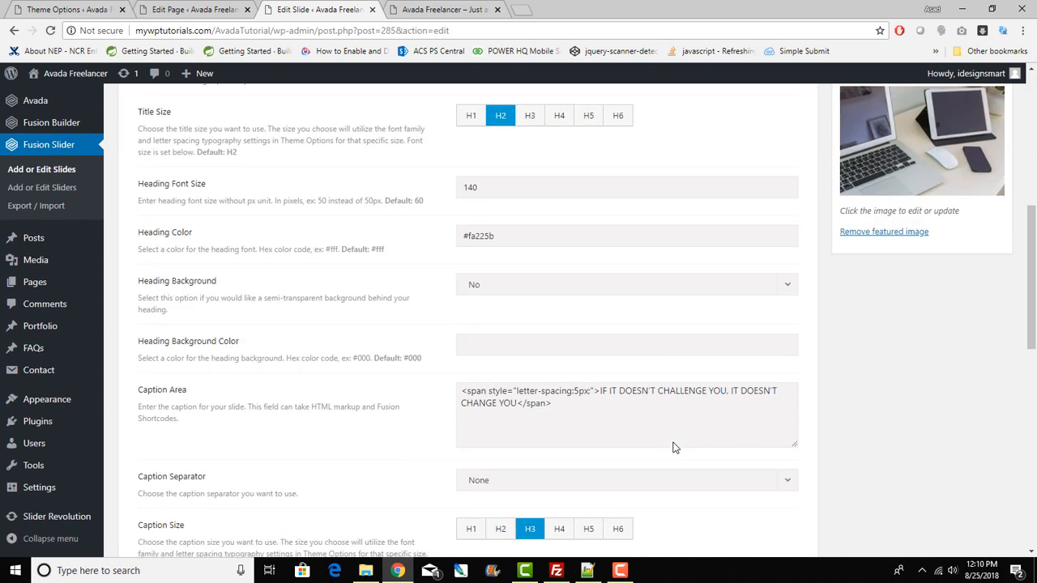
{"action": "scroll", "coordinate": [673, 447], "scroll_direction": "down", "scroll_amount": 3}
{"action": "scroll", "coordinate": [673, 448], "scroll_direction": "up", "scroll_amount": 7}
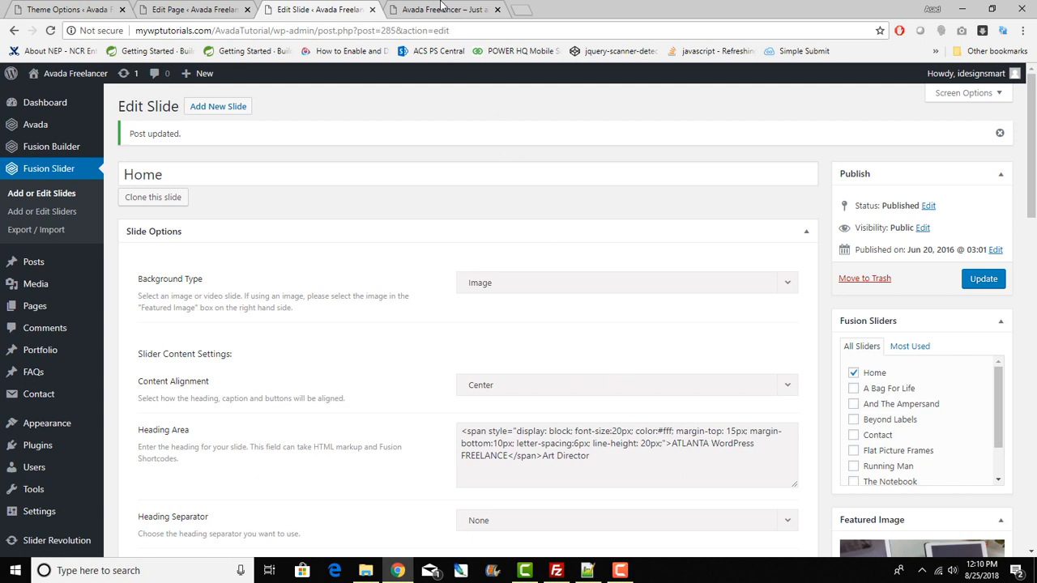
Step: Check the Art Director heading on the live slider, then return to Edit Slide
{"action": "left_click", "coordinate": [442, 7]}
{"action": "left_click_drag", "start_coordinate": [260, 326], "coordinate": [900, 336]}
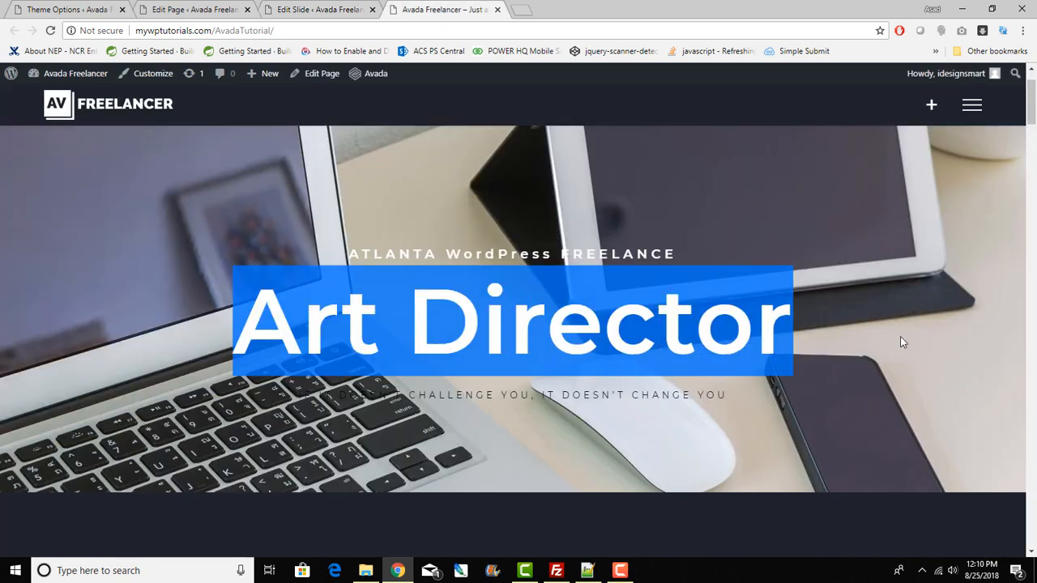
{"action": "left_click", "coordinate": [461, 255]}
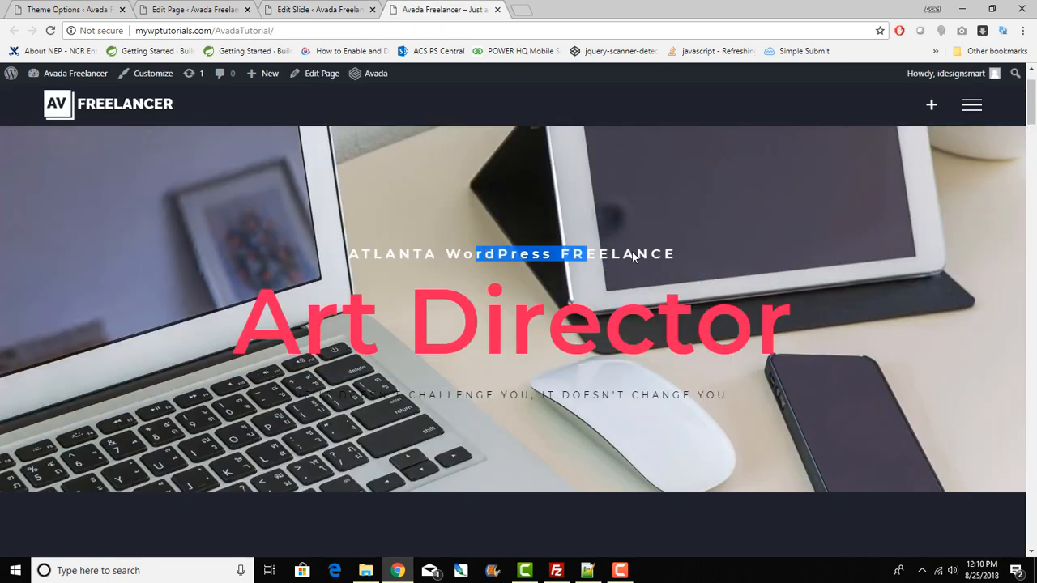
{"action": "left_click", "coordinate": [299, 10]}
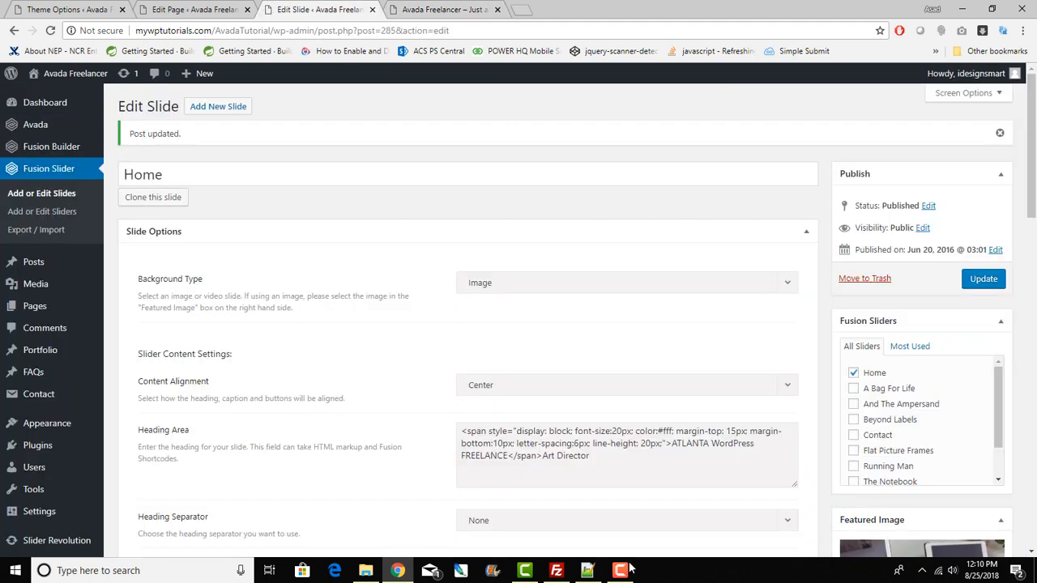
Step: Add an R after FREELANCE in the Heading Area to read FREELANCER
{"action": "left_click", "coordinate": [505, 457]}
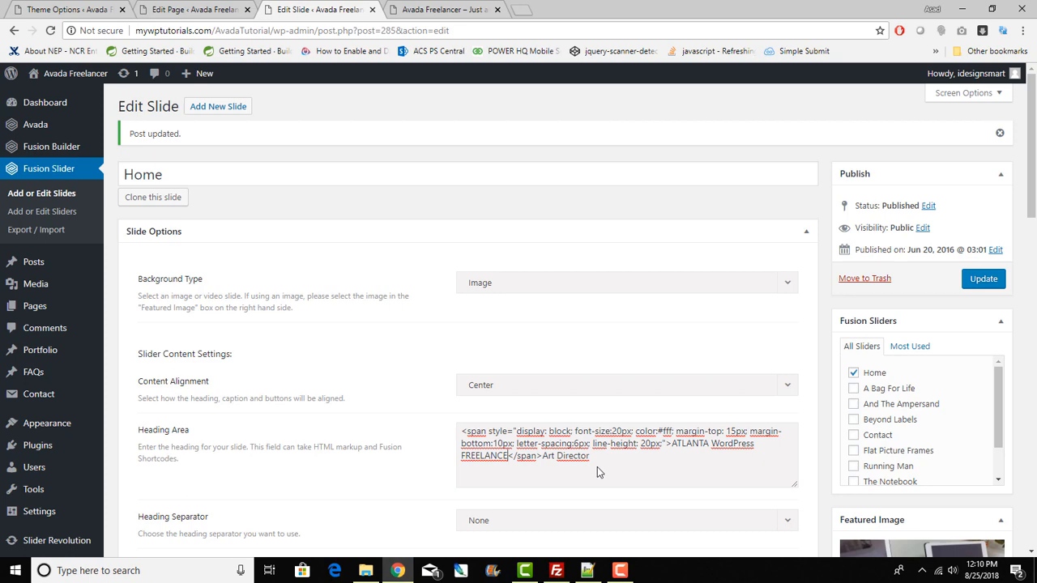
{"action": "type", "text": "R"}
{"action": "scroll", "coordinate": [600, 474], "scroll_direction": "down", "scroll_amount": 4}
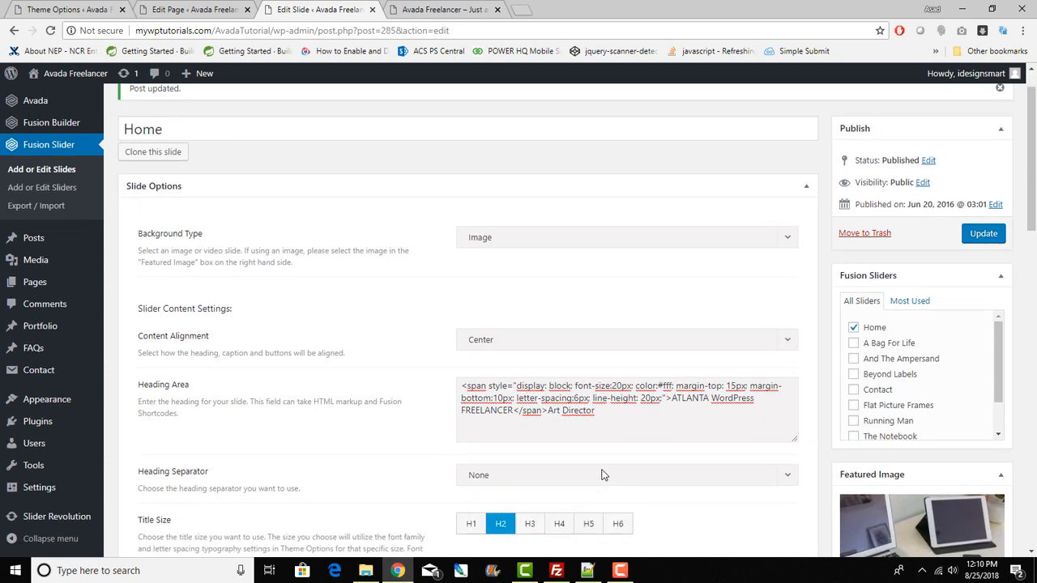
{"action": "scroll", "coordinate": [601, 475], "scroll_direction": "down", "scroll_amount": 2}
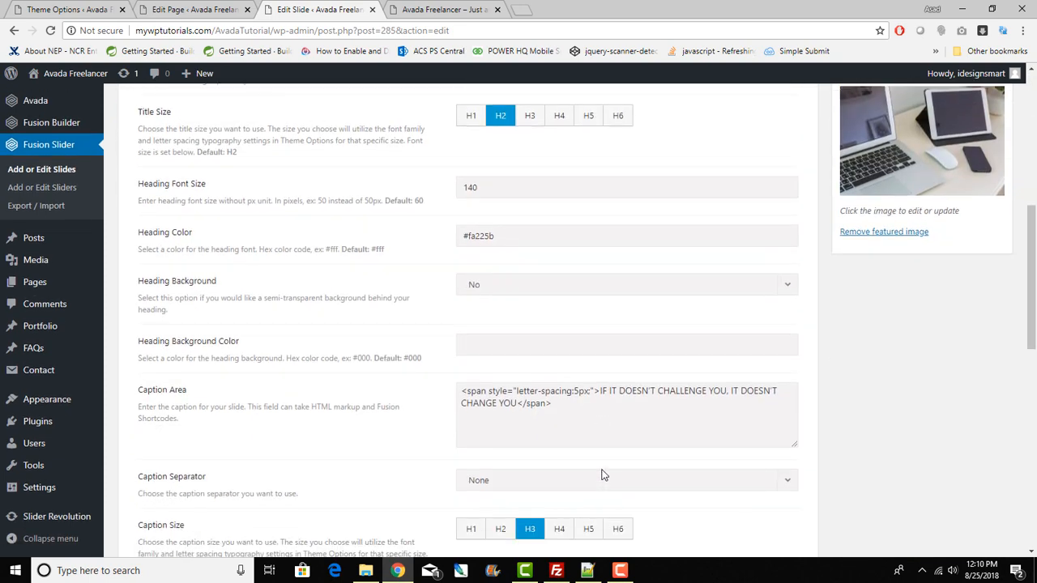
{"action": "scroll", "coordinate": [601, 462], "scroll_direction": "down", "scroll_amount": 3}
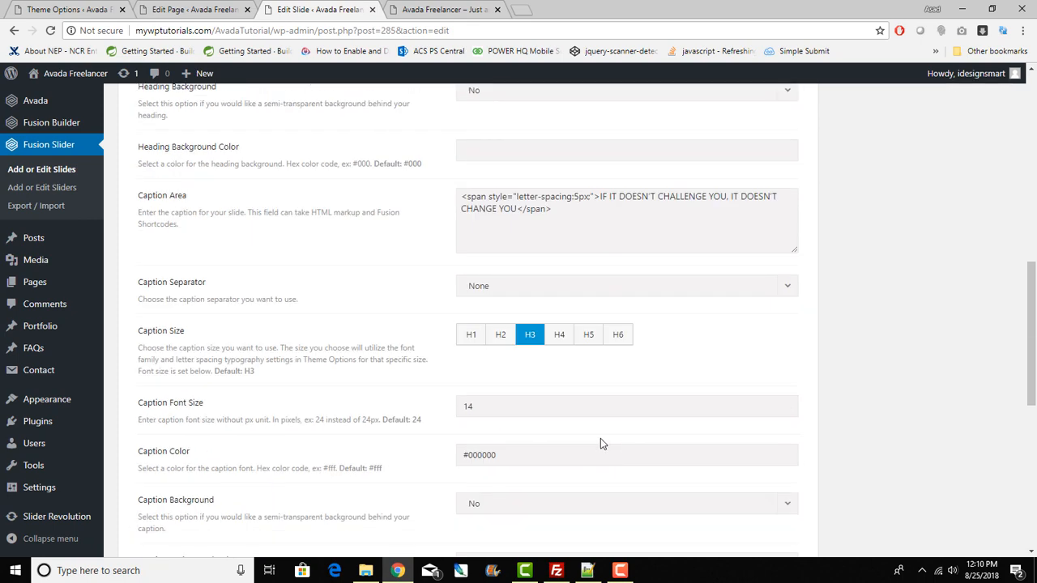
{"action": "scroll", "coordinate": [600, 441], "scroll_direction": "down", "scroll_amount": 3}
{"action": "scroll", "coordinate": [600, 444], "scroll_direction": "down", "scroll_amount": 3}
{"action": "scroll", "coordinate": [600, 444], "scroll_direction": "up", "scroll_amount": 9}
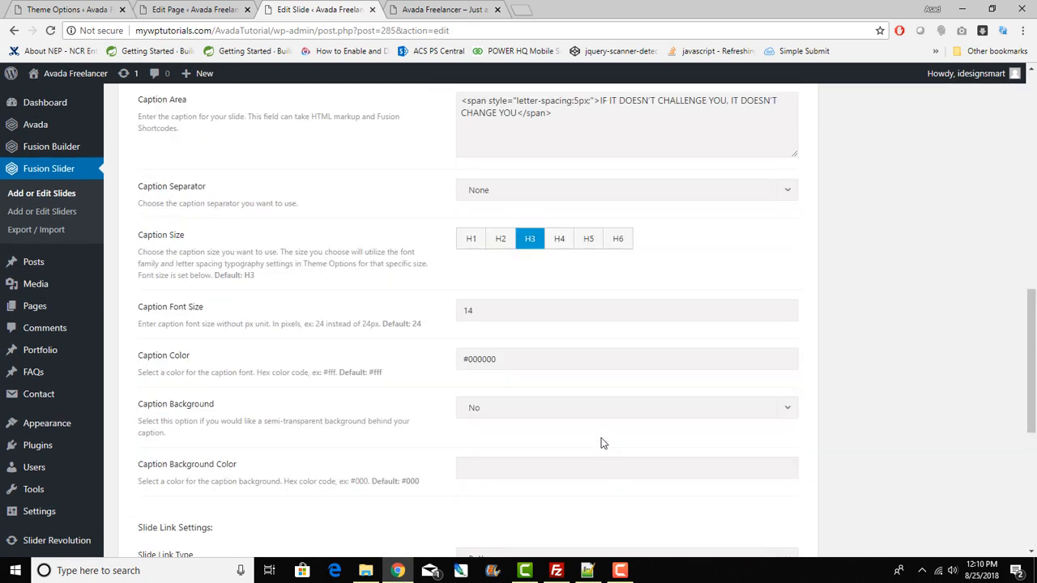
{"action": "scroll", "coordinate": [600, 442], "scroll_direction": "up", "scroll_amount": 3}
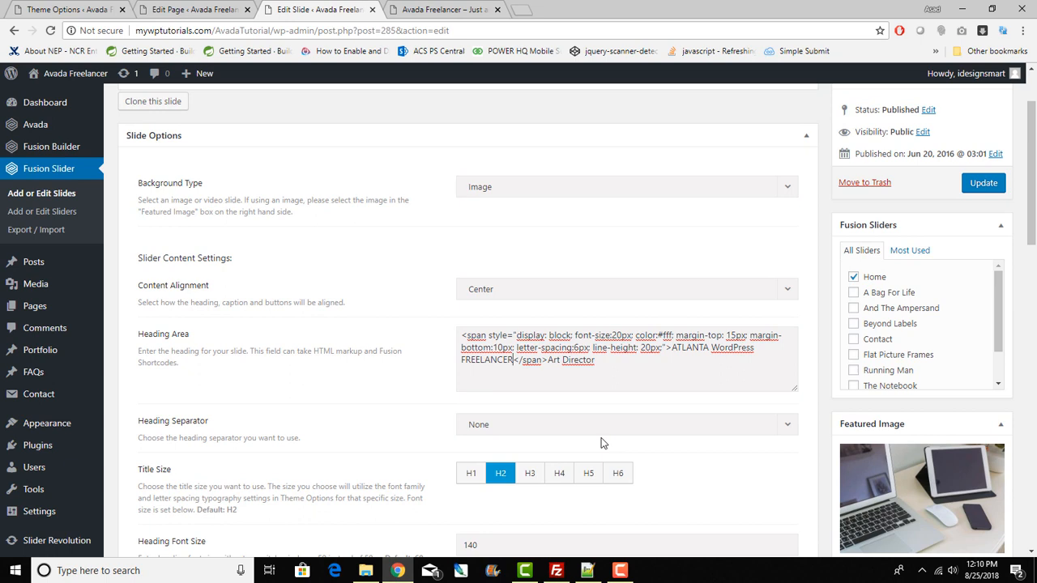
{"action": "scroll", "coordinate": [601, 443], "scroll_direction": "up", "scroll_amount": 2}
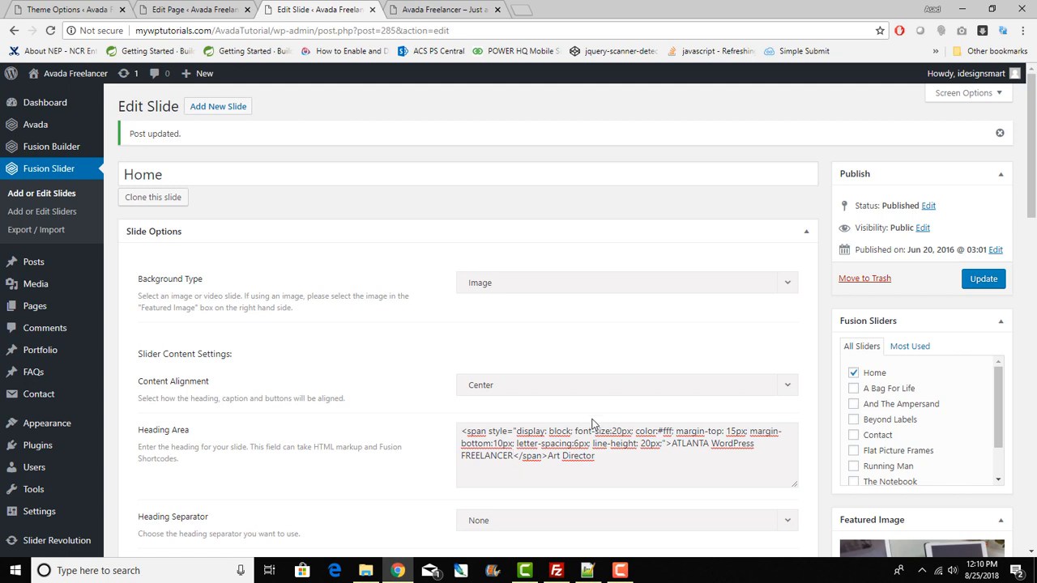
{"action": "scroll", "coordinate": [592, 424], "scroll_direction": "down", "scroll_amount": 1}
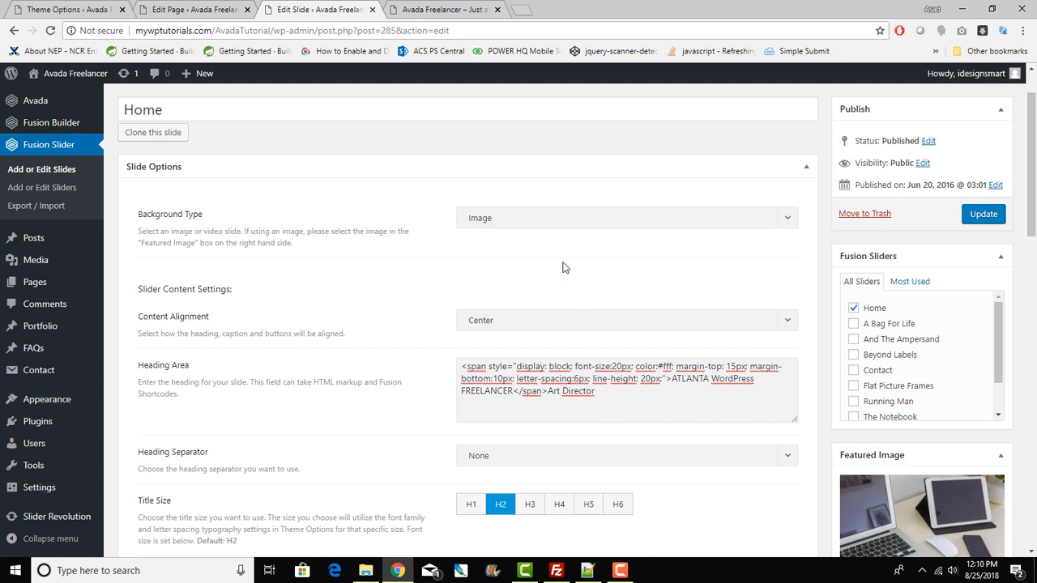
Step: Compare the heading markup's Art Director text with the live slider's heading lines
{"action": "left_click_drag", "start_coordinate": [595, 392], "coordinate": [550, 397]}
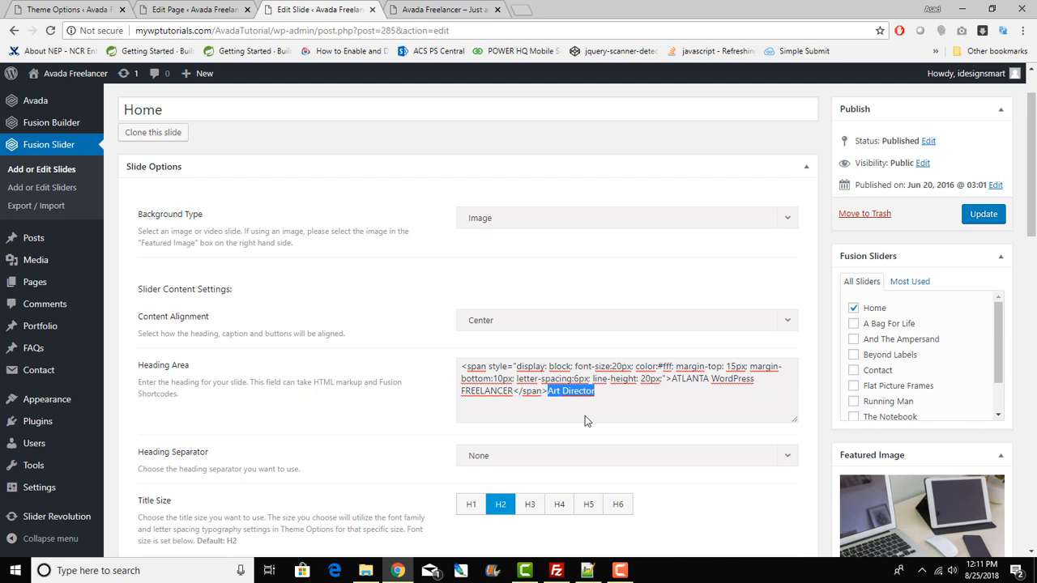
{"action": "left_click", "coordinate": [462, 9]}
{"action": "left_click_drag", "start_coordinate": [318, 256], "coordinate": [839, 297]}
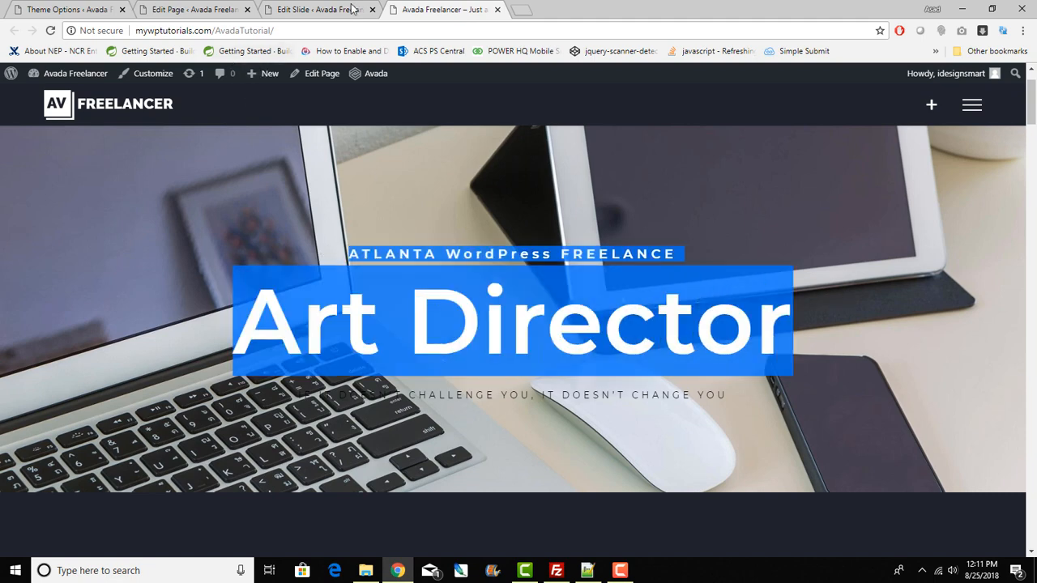
{"action": "left_click", "coordinate": [330, 8]}
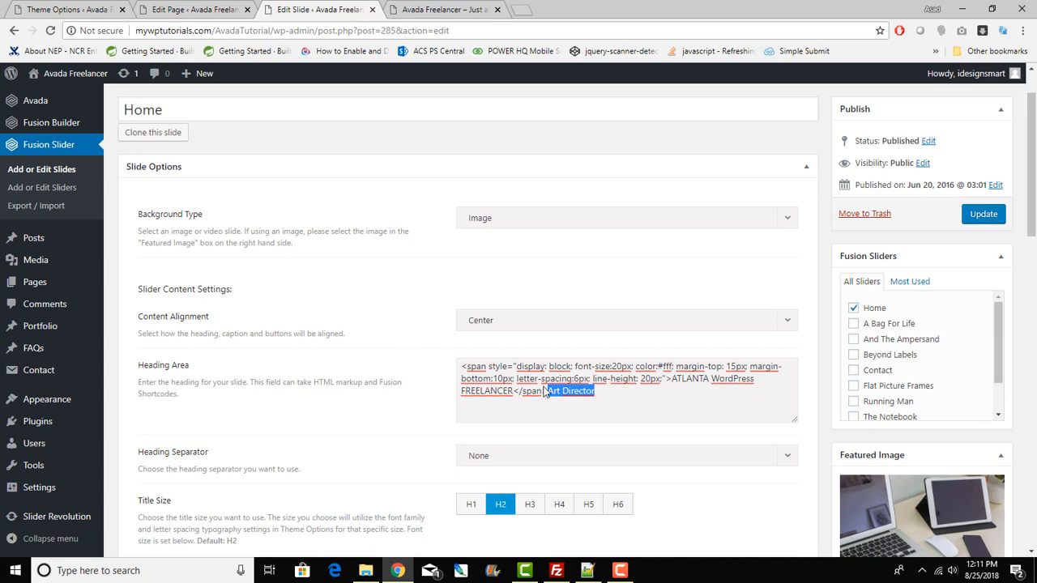
Step: View the Home slide on the live page to see the current Art Director heading
{"action": "left_click", "coordinate": [442, 9]}
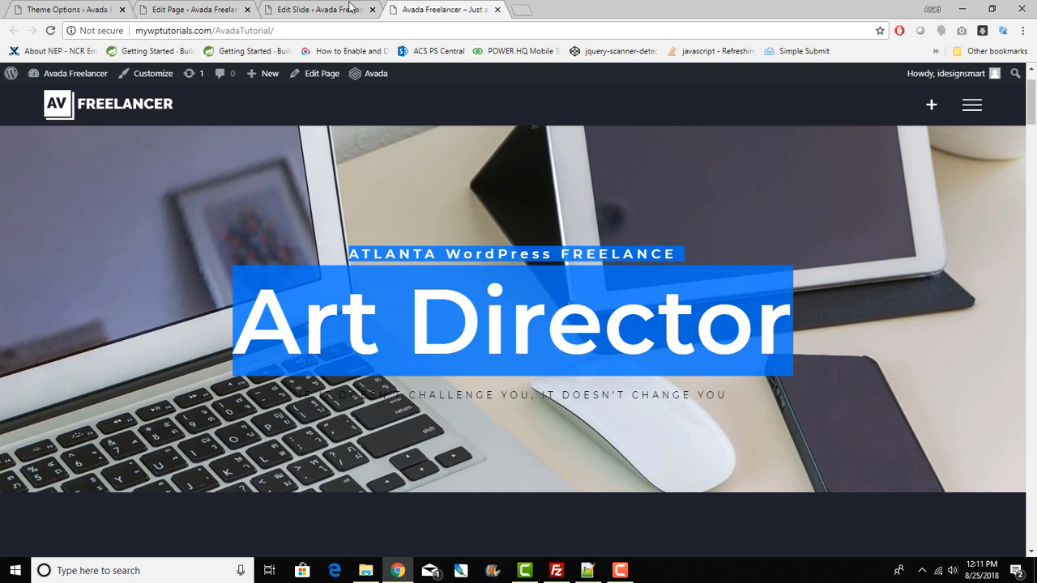
{"action": "left_click", "coordinate": [890, 457]}
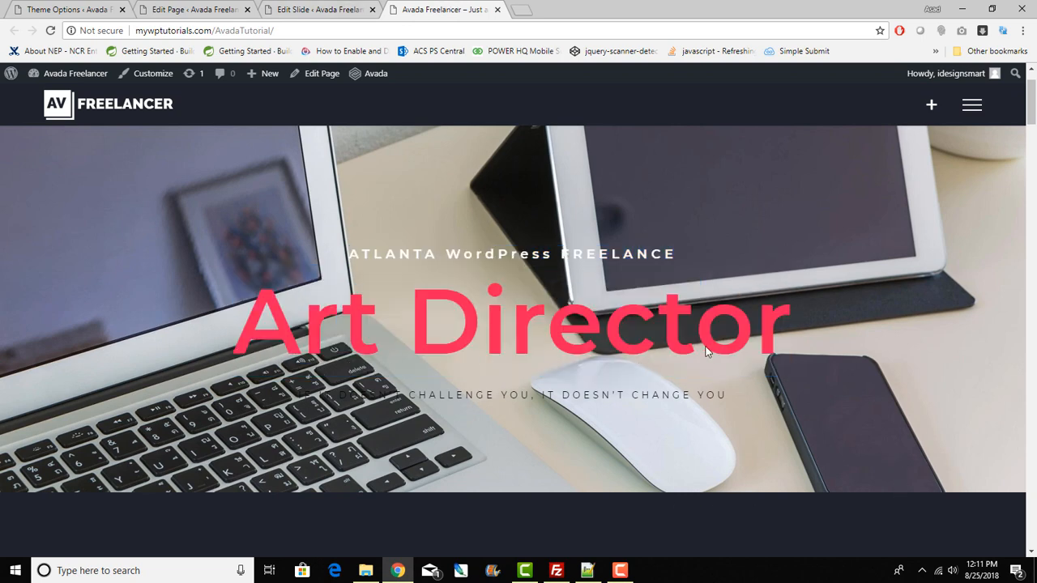
Step: Replace the slide heading with 'WordPress Developer', update the slide, and reload the live page
{"action": "left_click", "coordinate": [335, 8]}
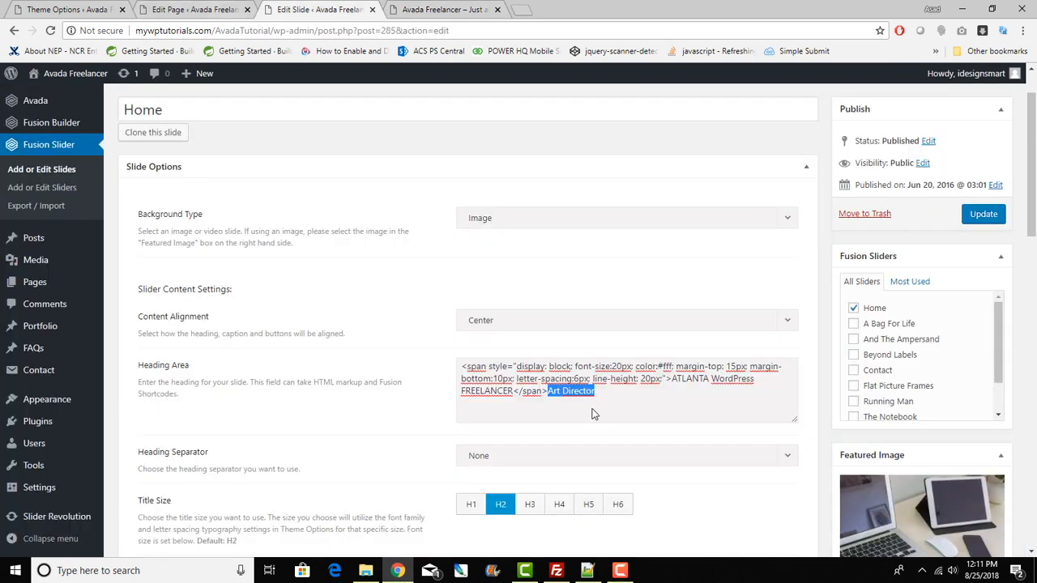
{"action": "type", "text": "WordPress"}
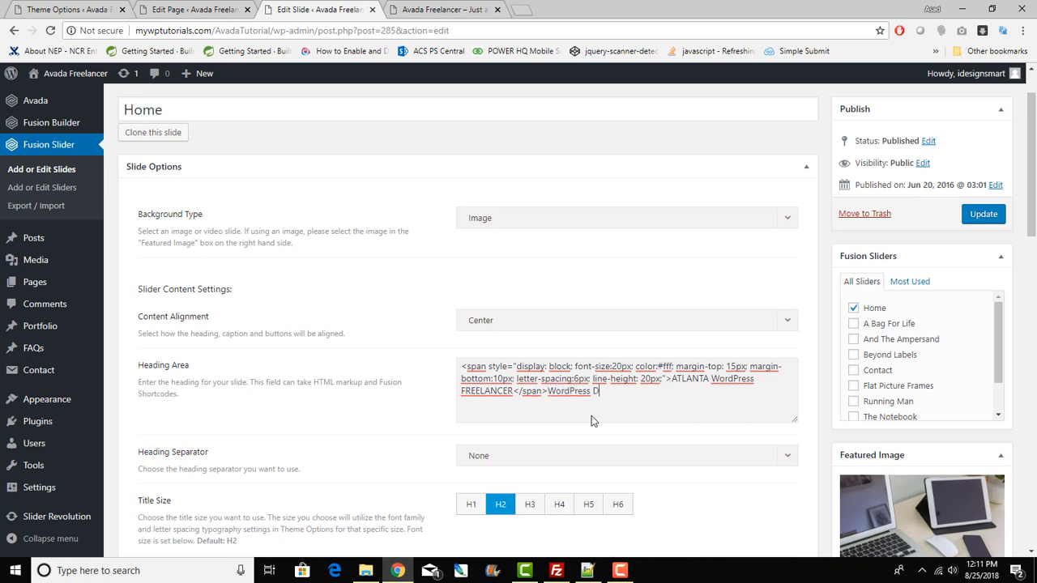
{"action": "type", "text": " Developer"}
{"action": "left_click", "coordinate": [985, 214]}
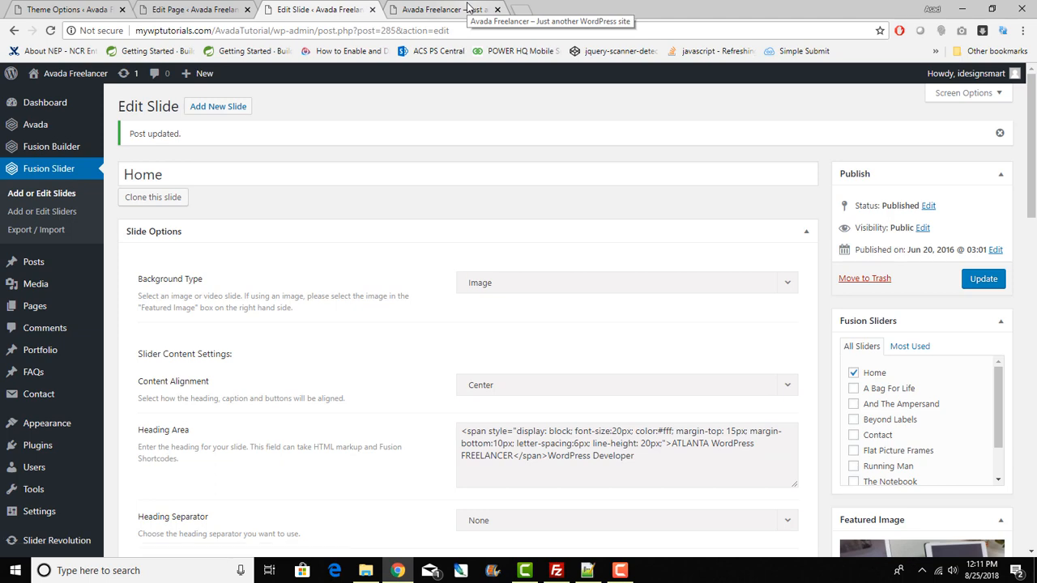
{"action": "left_click", "coordinate": [467, 9]}
{"action": "left_click", "coordinate": [49, 30]}
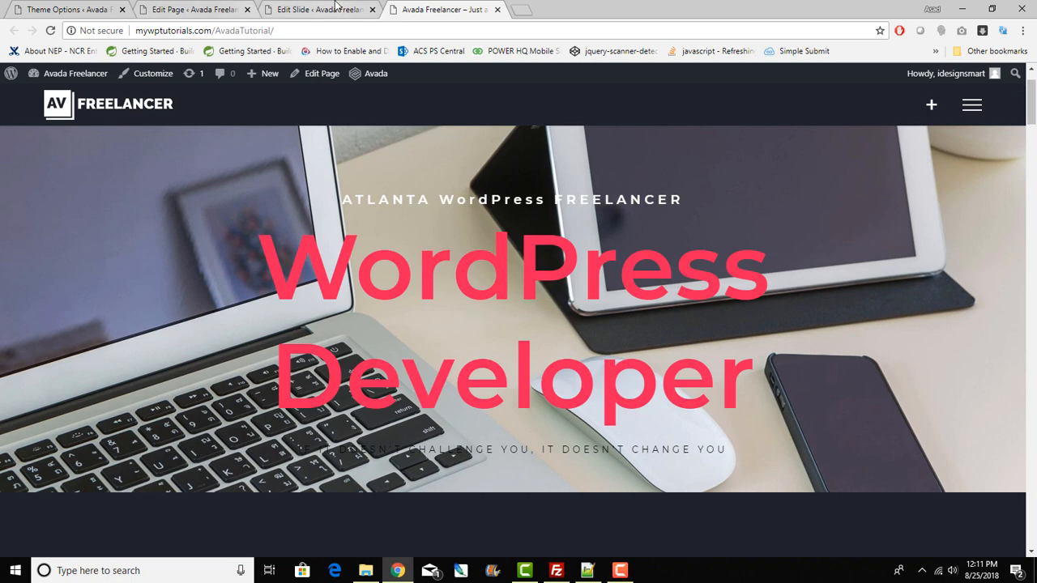
Step: Recheck the WordPress Developer heading text in the slide editor, then return to the live page
{"action": "left_click", "coordinate": [276, 10]}
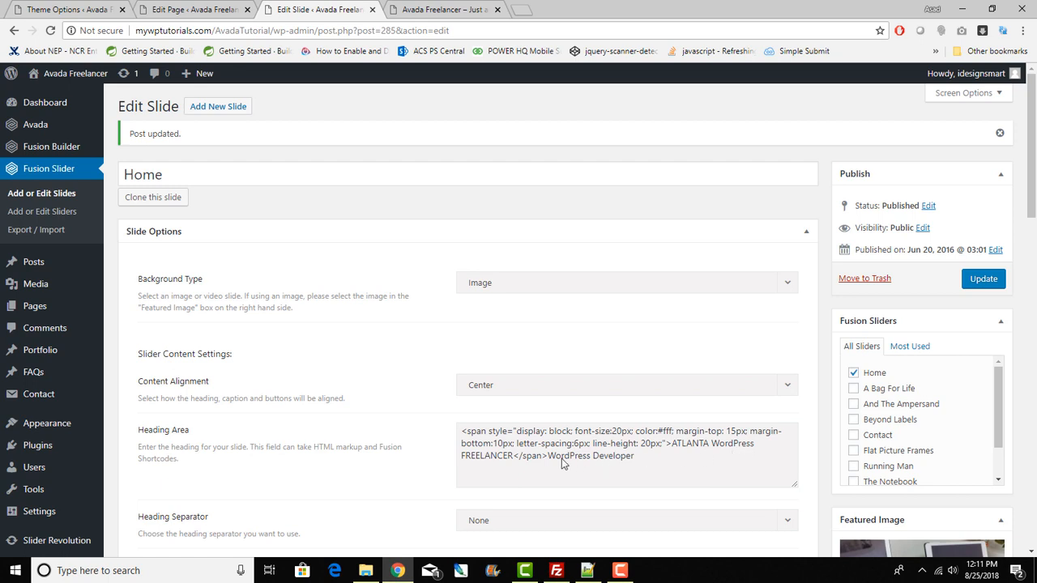
{"action": "left_click_drag", "start_coordinate": [549, 459], "coordinate": [624, 462]}
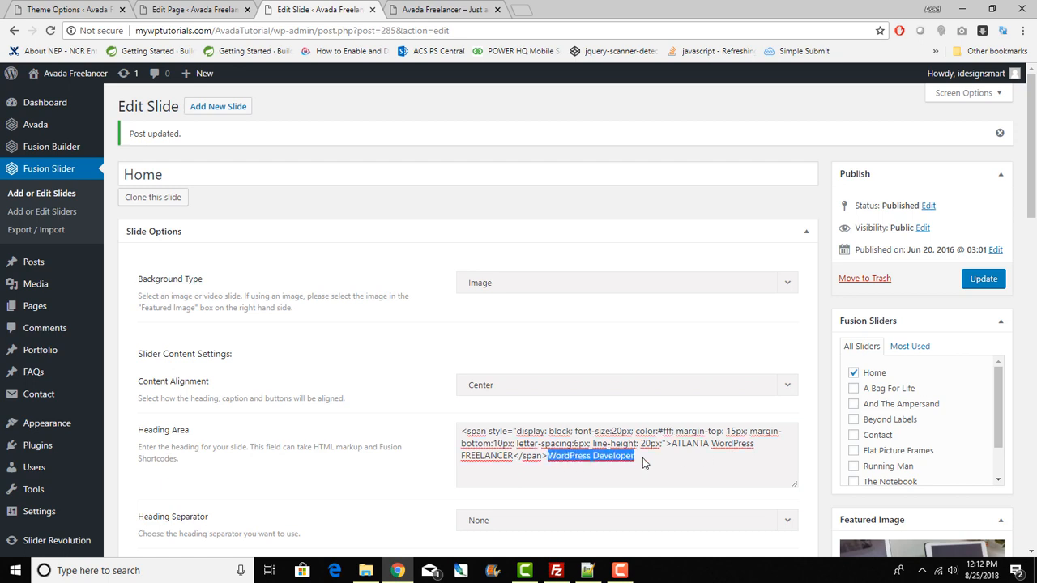
{"action": "left_click", "coordinate": [547, 457]}
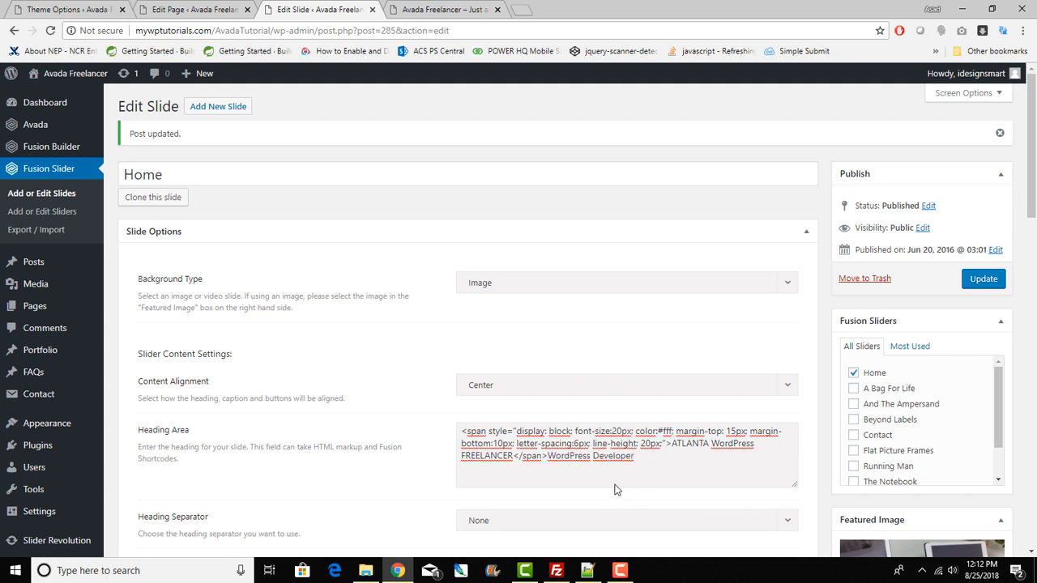
{"action": "left_click", "coordinate": [446, 6]}
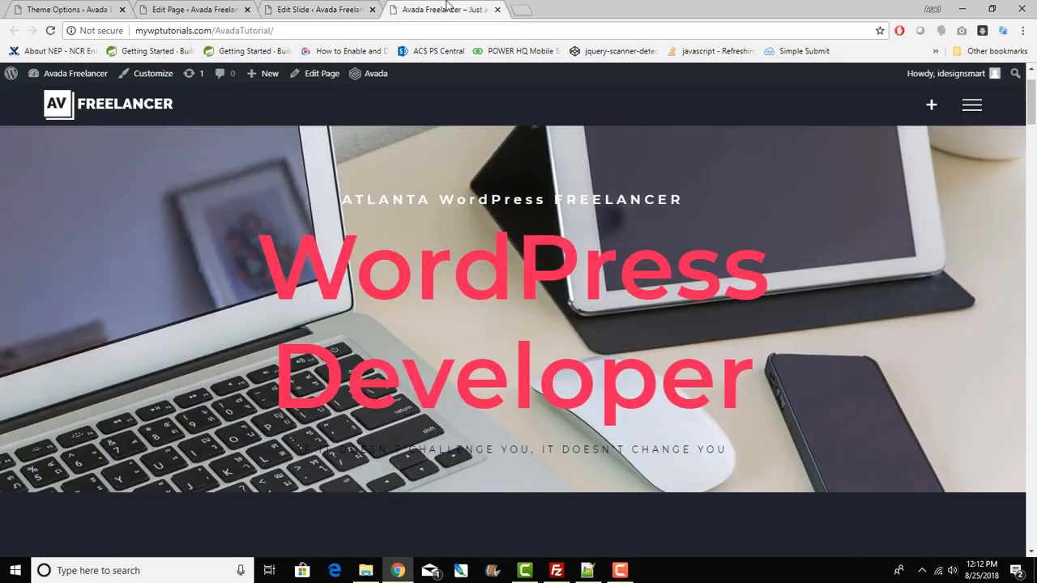
Step: Change the slide heading to 'CSS DEVELOPER', update, and reload the live page
{"action": "left_click", "coordinate": [194, 9]}
{"action": "left_click", "coordinate": [329, 5]}
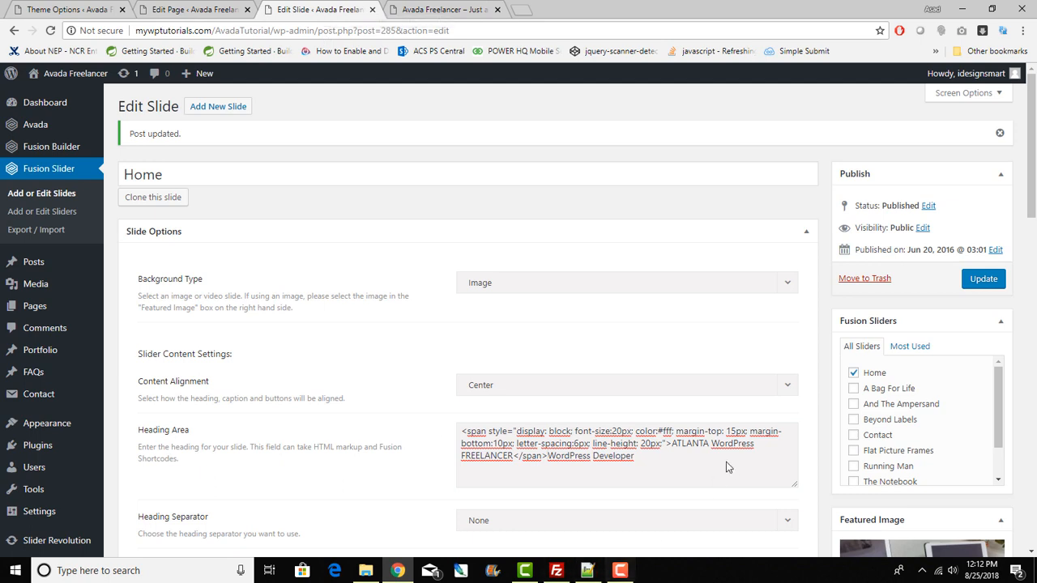
{"action": "left_click_drag", "start_coordinate": [614, 462], "coordinate": [565, 466]}
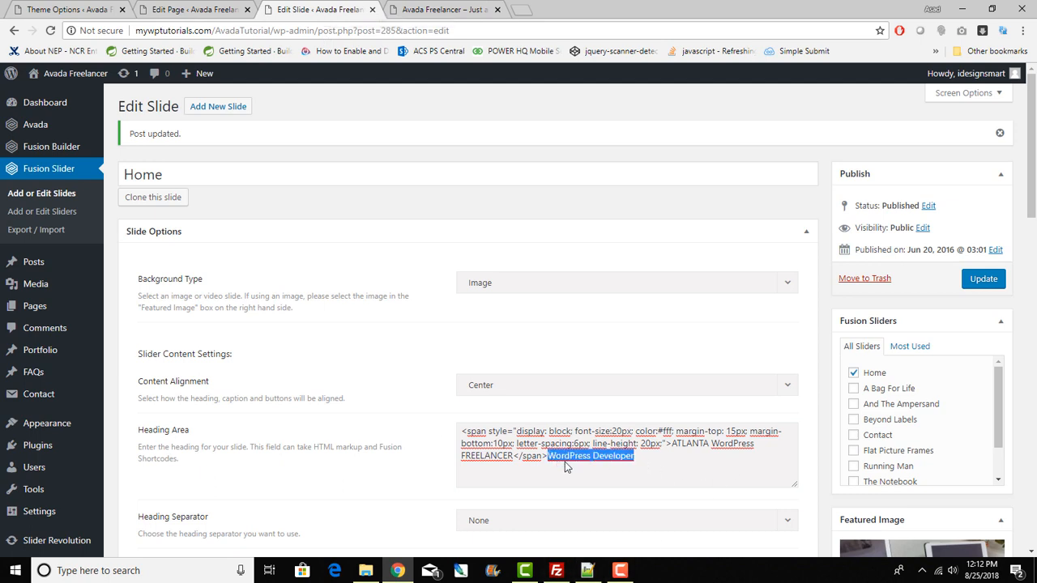
{"action": "type", "text": "CSS "}
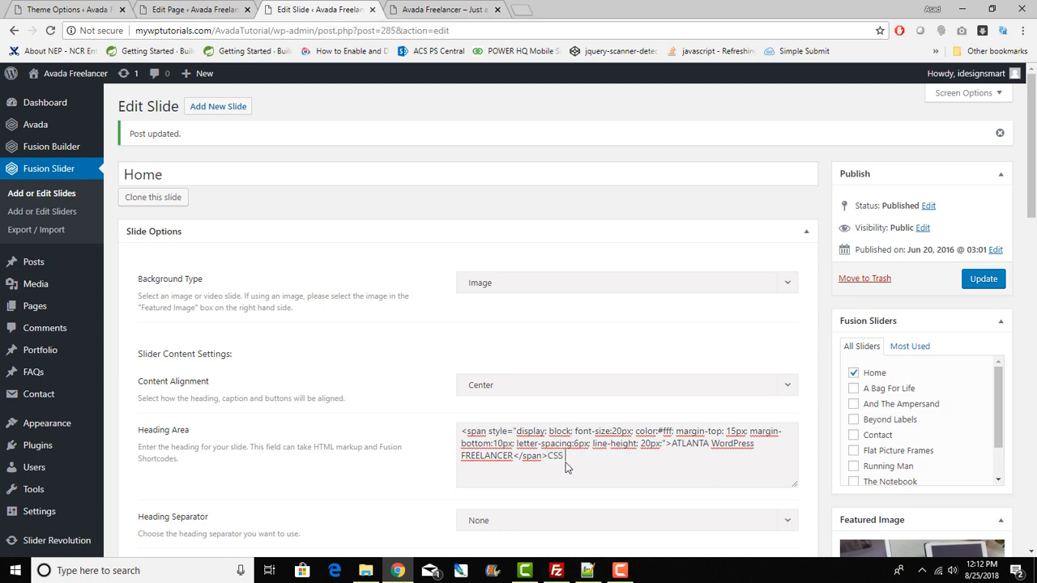
{"action": "type", "text": "DEVELOPER"}
{"action": "left_click", "coordinate": [983, 278]}
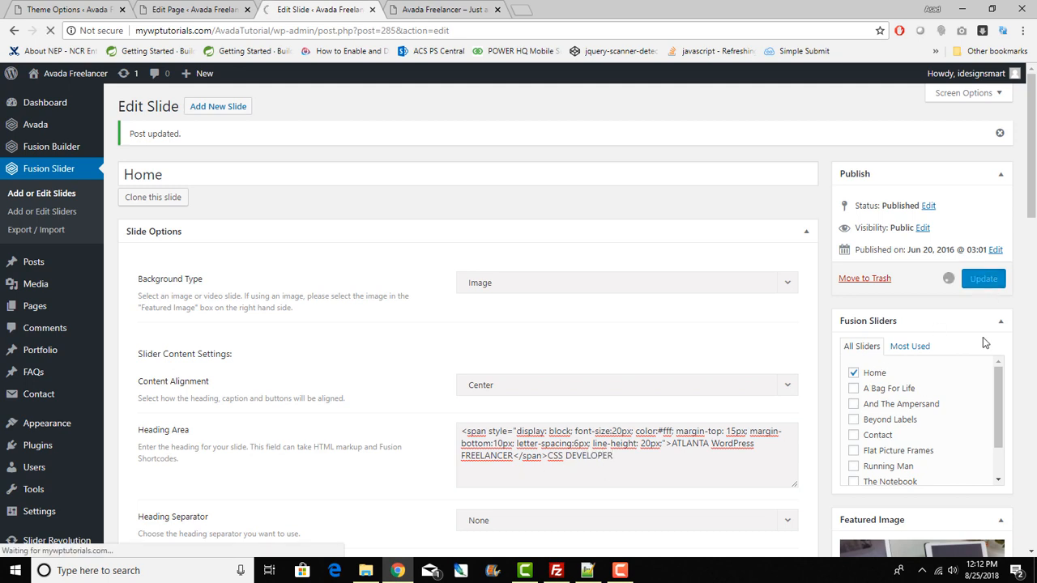
{"action": "left_click", "coordinate": [427, 8]}
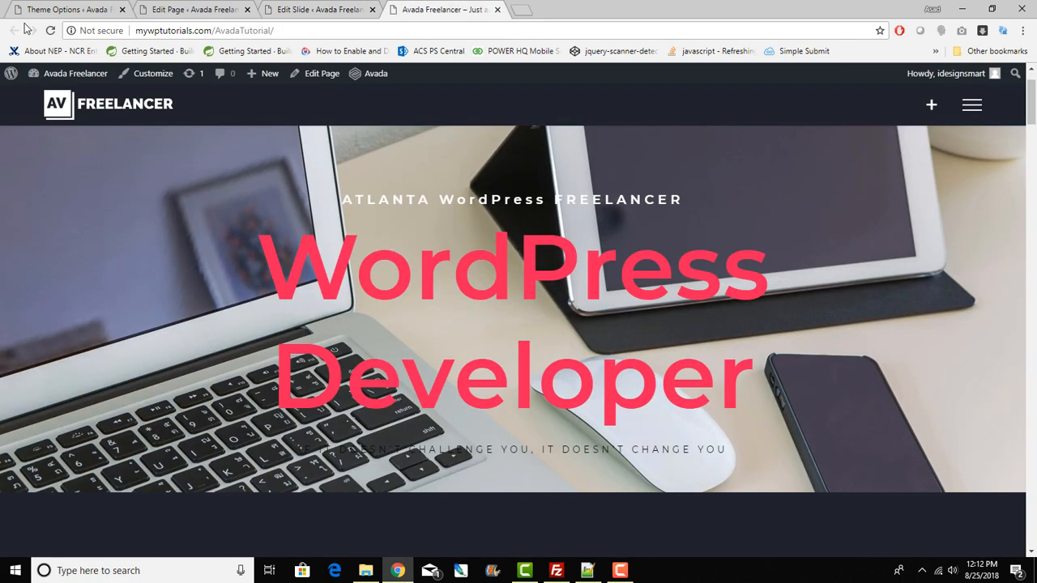
{"action": "left_click", "coordinate": [49, 31]}
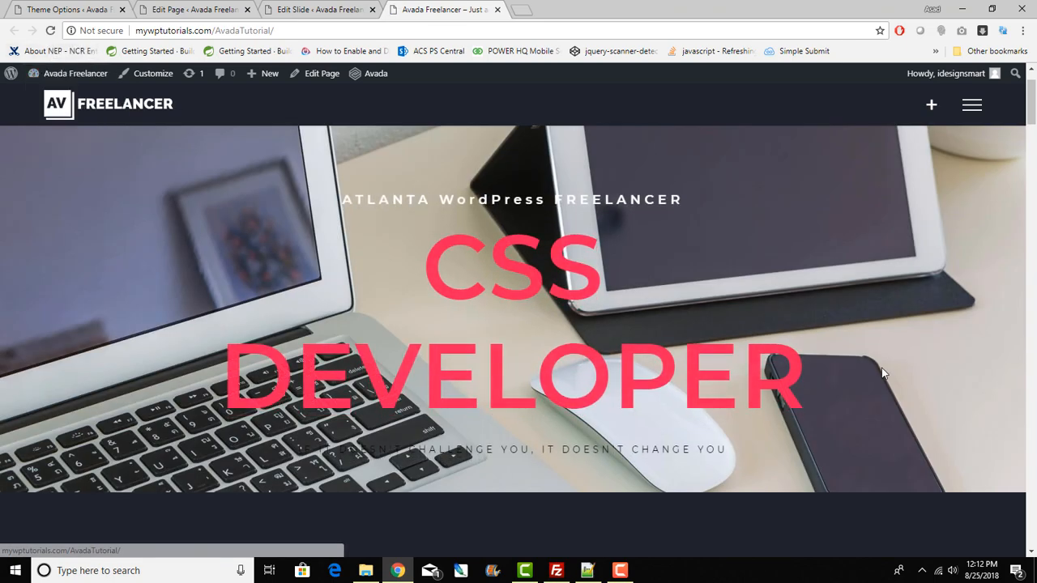
Step: Delete 'CSS' so the heading reads DEVELOPER, update, and reload the live page
{"action": "left_click", "coordinate": [322, 9]}
{"action": "left_click_drag", "start_coordinate": [567, 455], "coordinate": [550, 455]}
{"action": "key", "text": "BackSpace"}
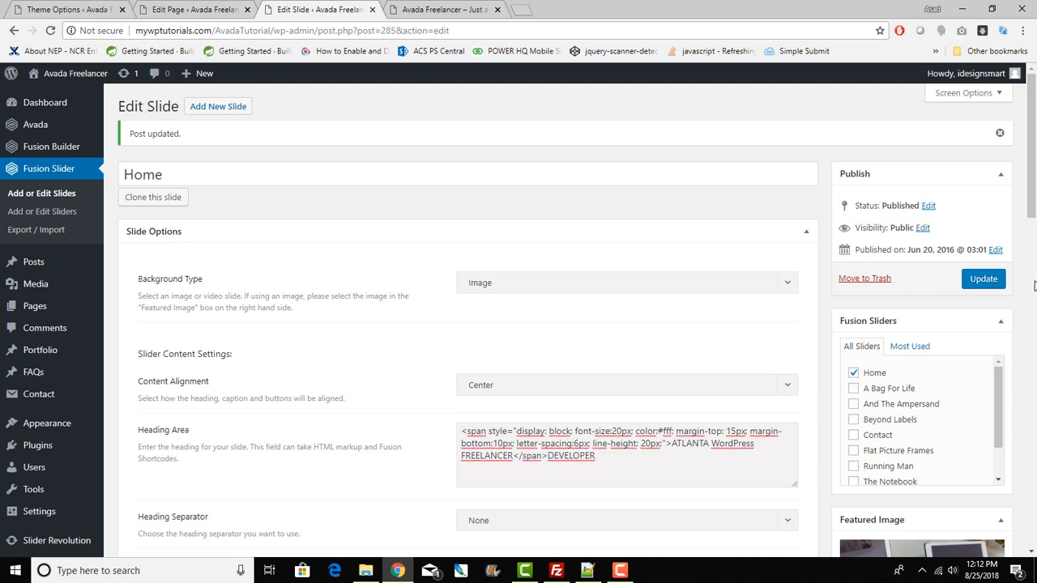
{"action": "left_click", "coordinate": [983, 279]}
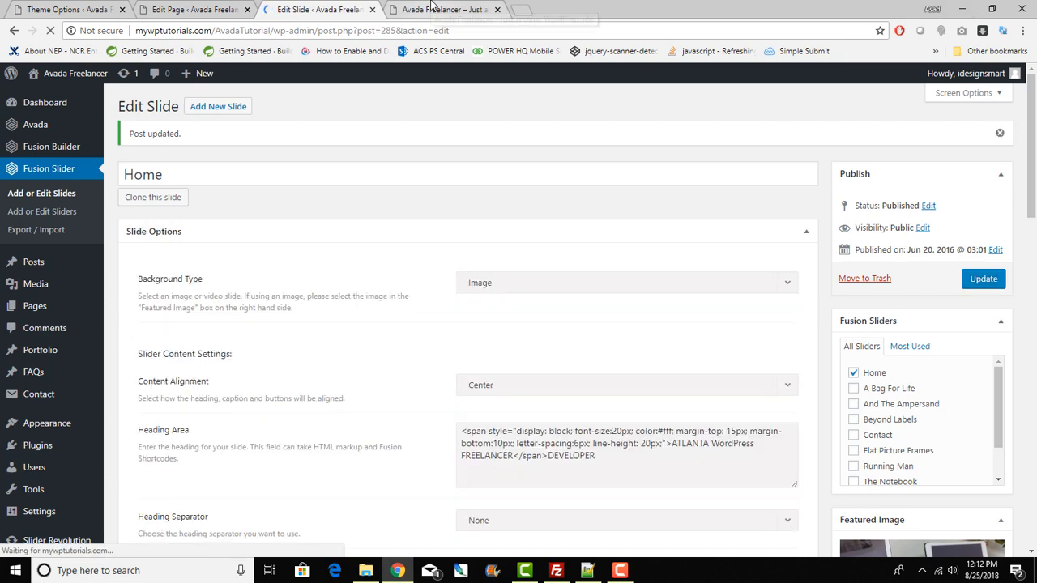
{"action": "left_click", "coordinate": [433, 9]}
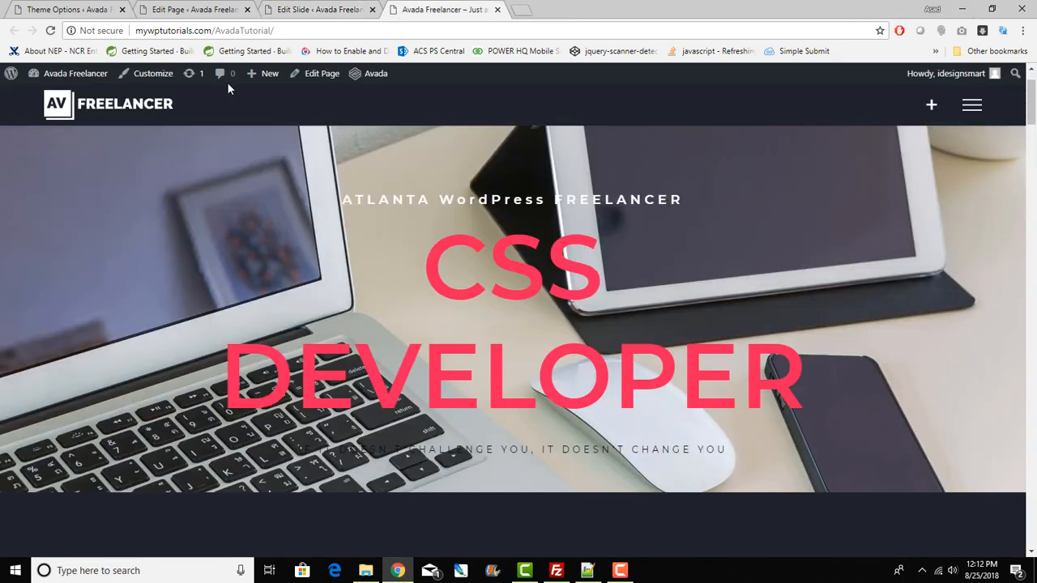
{"action": "left_click", "coordinate": [50, 31]}
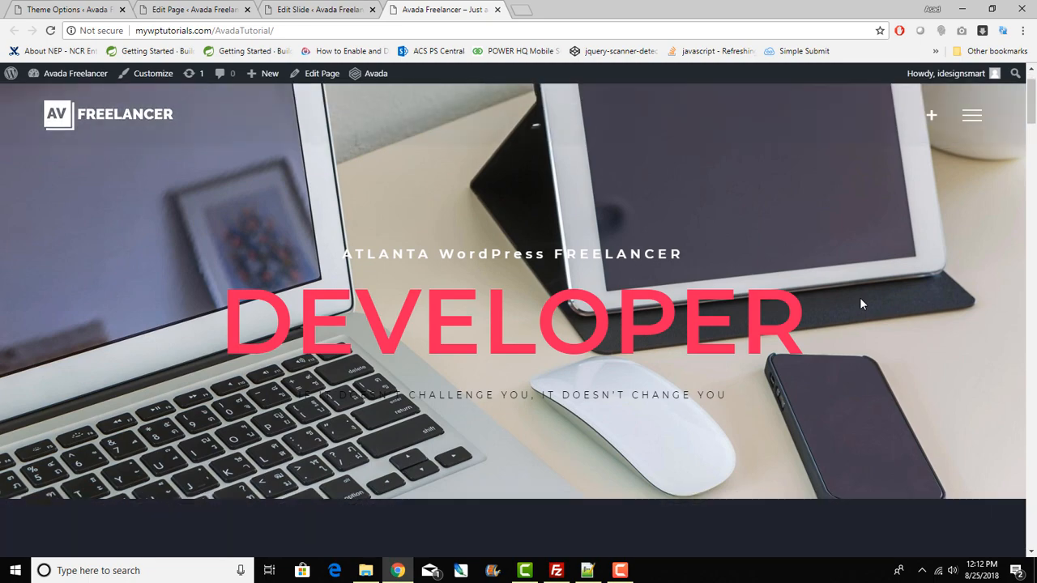
Step: Review the DEVELOPER hero on the live page and close the Edit Slide tab
{"action": "scroll", "coordinate": [861, 298], "scroll_direction": "down", "scroll_amount": 5}
{"action": "scroll", "coordinate": [861, 303], "scroll_direction": "down", "scroll_amount": 10}
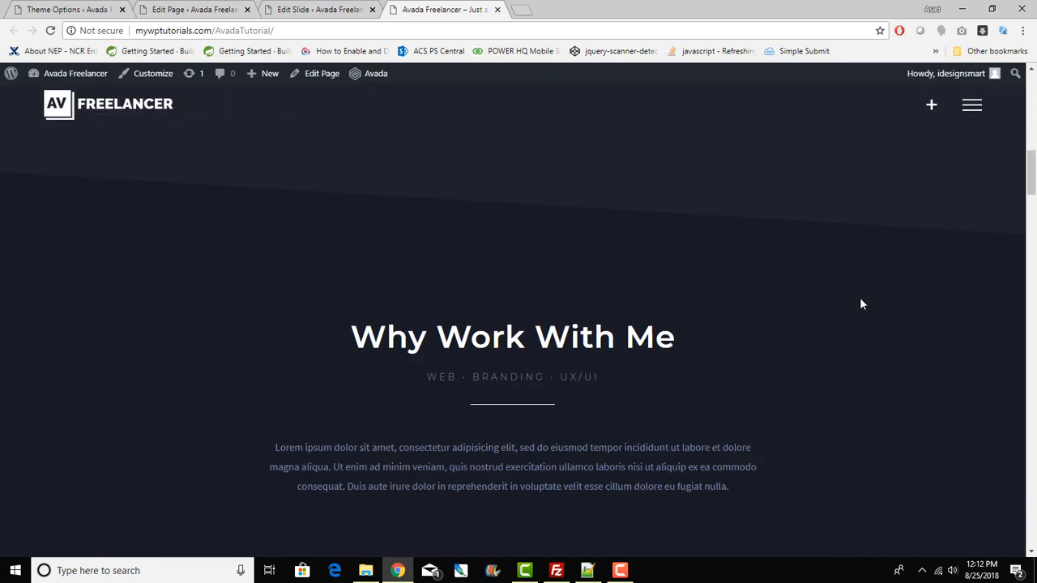
{"action": "scroll", "coordinate": [861, 304], "scroll_direction": "up", "scroll_amount": 10}
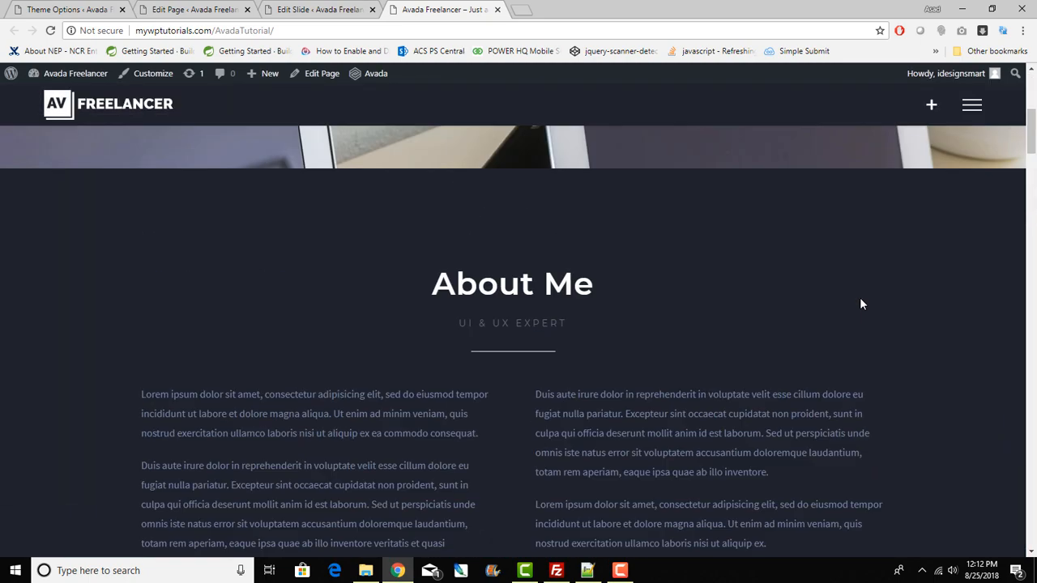
{"action": "scroll", "coordinate": [860, 304], "scroll_direction": "down", "scroll_amount": 5}
{"action": "scroll", "coordinate": [861, 304], "scroll_direction": "up", "scroll_amount": 5}
{"action": "left_click", "coordinate": [301, 8]}
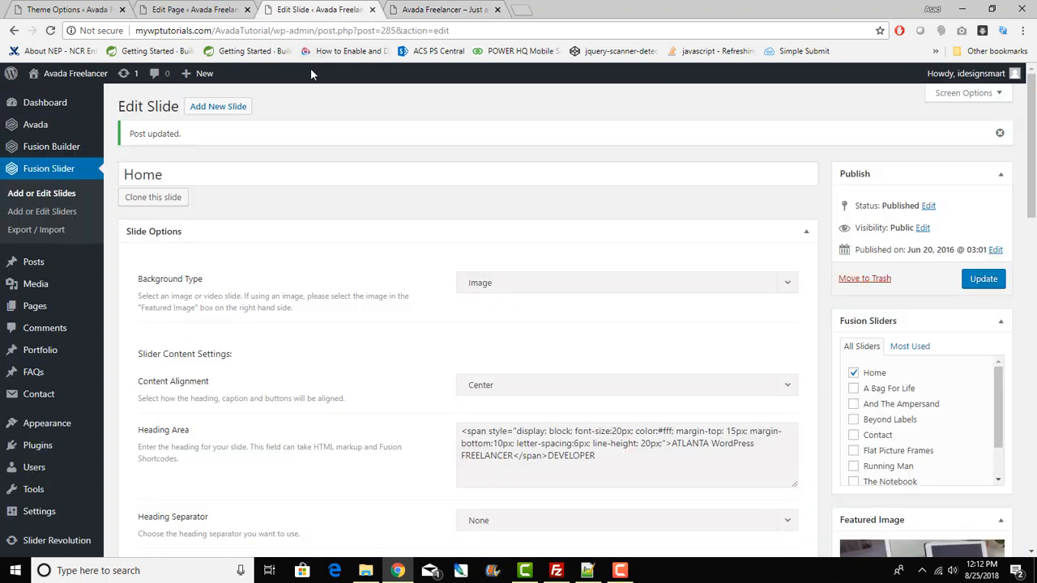
{"action": "left_click", "coordinate": [371, 9]}
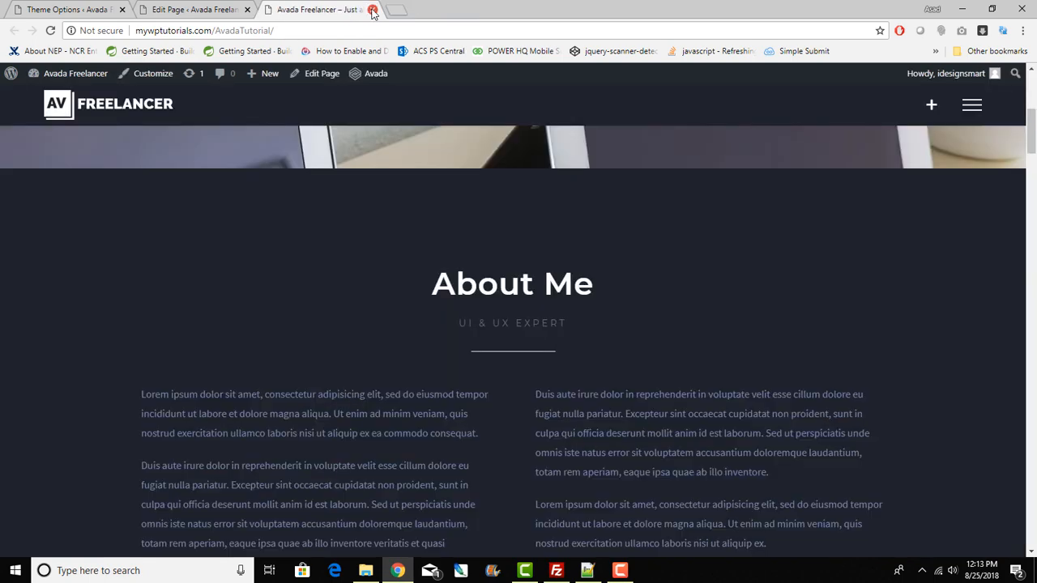
Step: Scroll to the About Me section and highlight its heading and subtitle
{"action": "scroll", "coordinate": [548, 458], "scroll_direction": "up", "scroll_amount": 10}
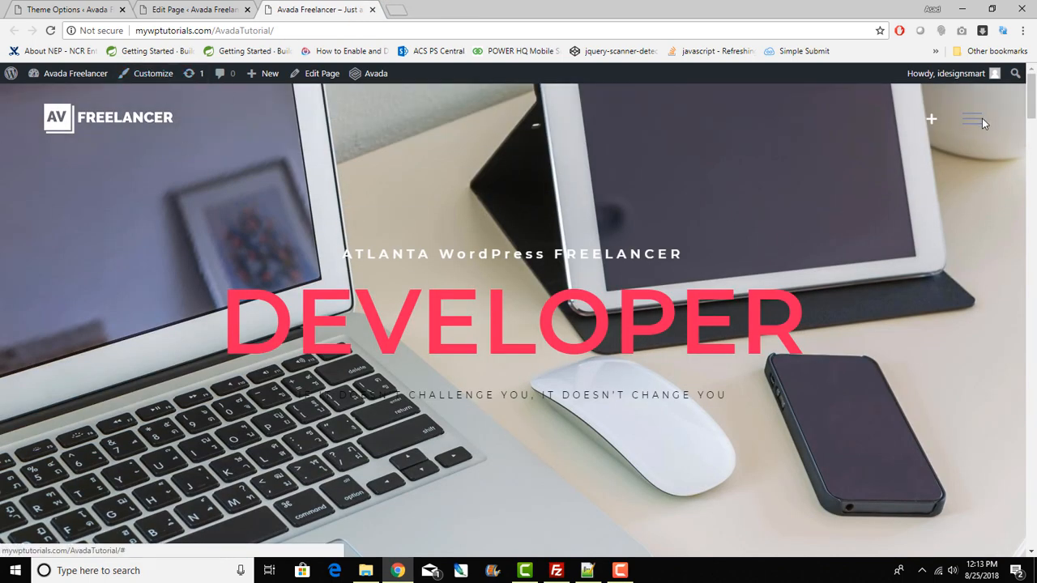
{"action": "scroll", "coordinate": [989, 206], "scroll_direction": "down", "scroll_amount": 4}
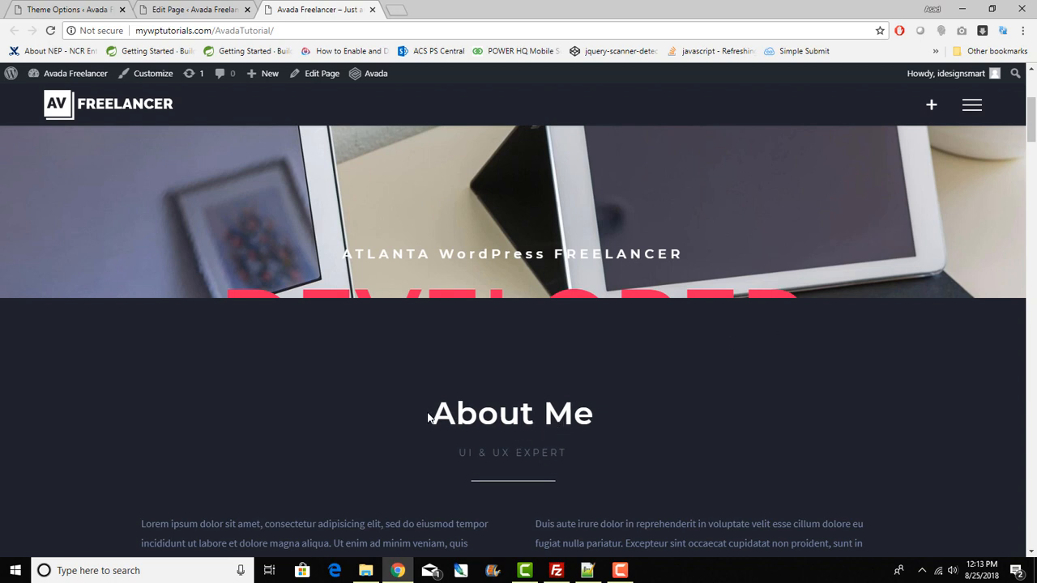
{"action": "left_click_drag", "start_coordinate": [431, 411], "coordinate": [602, 478]}
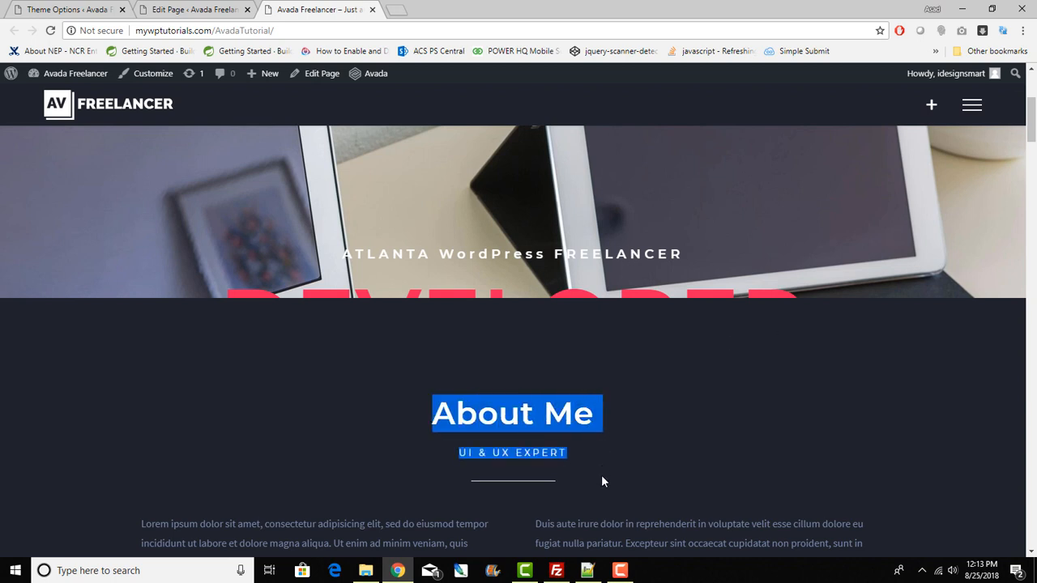
Step: Open the About Me text block's settings and view its heading HTML in the Text tab
{"action": "left_click", "coordinate": [203, 9]}
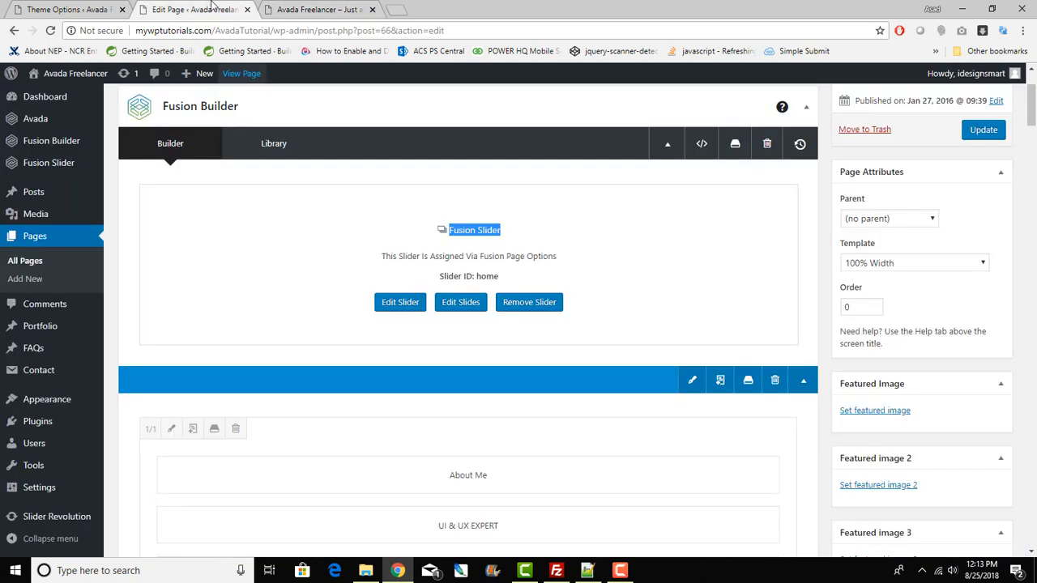
{"action": "scroll", "coordinate": [676, 301], "scroll_direction": "up", "scroll_amount": 2}
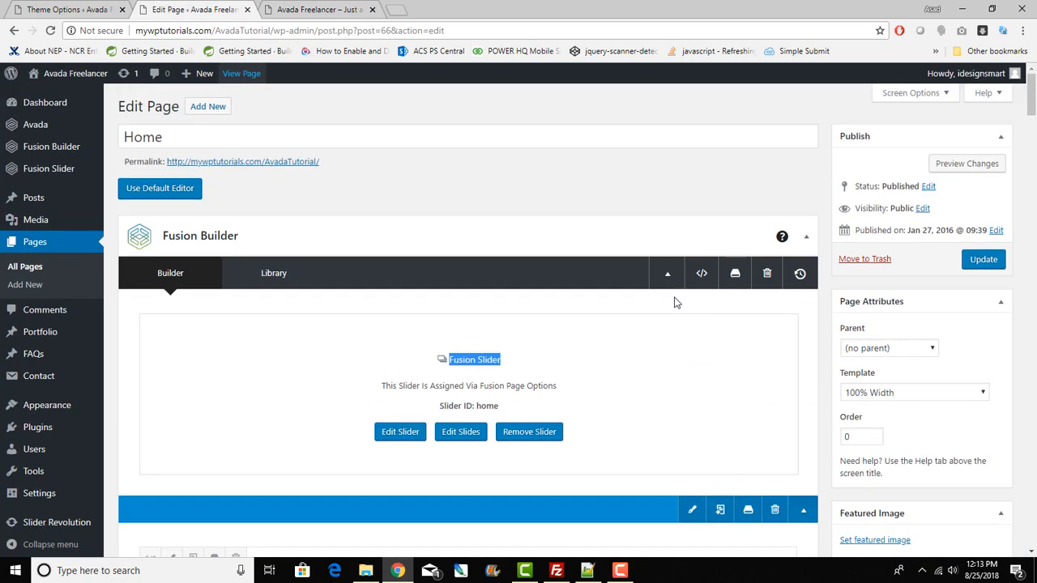
{"action": "scroll", "coordinate": [675, 300], "scroll_direction": "down", "scroll_amount": 4}
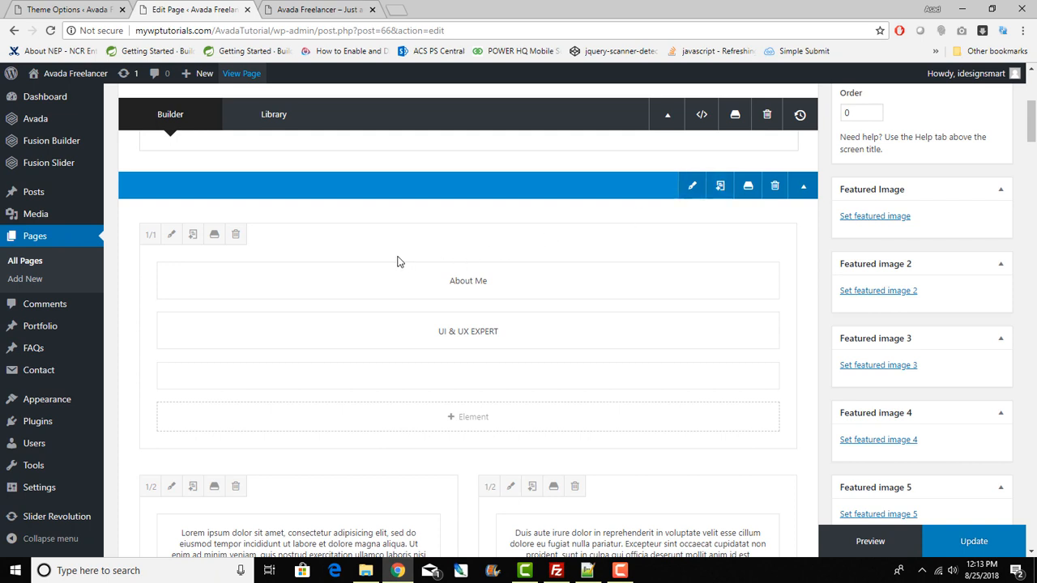
{"action": "left_click", "coordinate": [435, 282]}
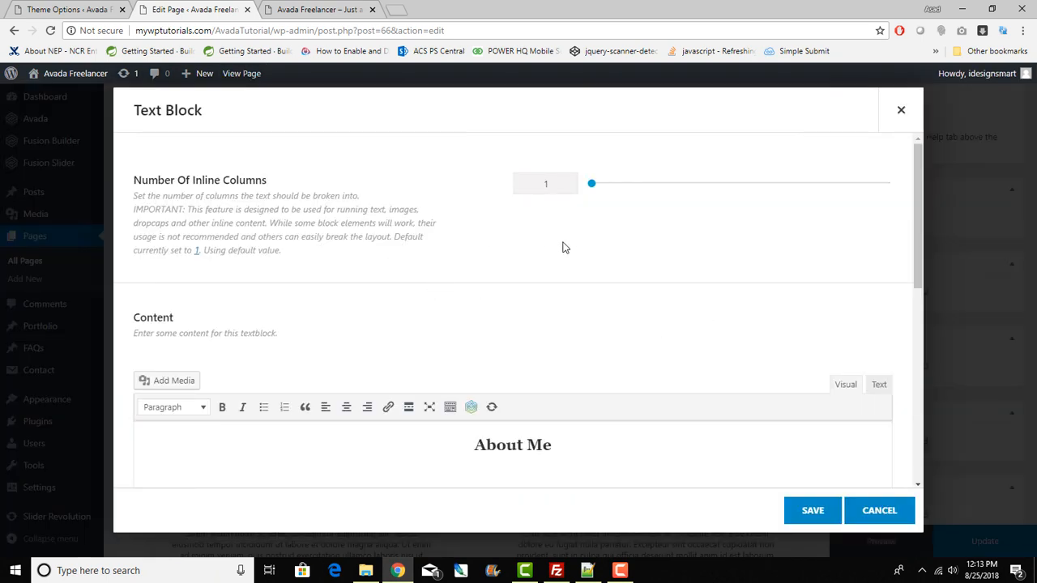
{"action": "scroll", "coordinate": [591, 295], "scroll_direction": "down", "scroll_amount": 1}
{"action": "scroll", "coordinate": [590, 296], "scroll_direction": "down", "scroll_amount": 1}
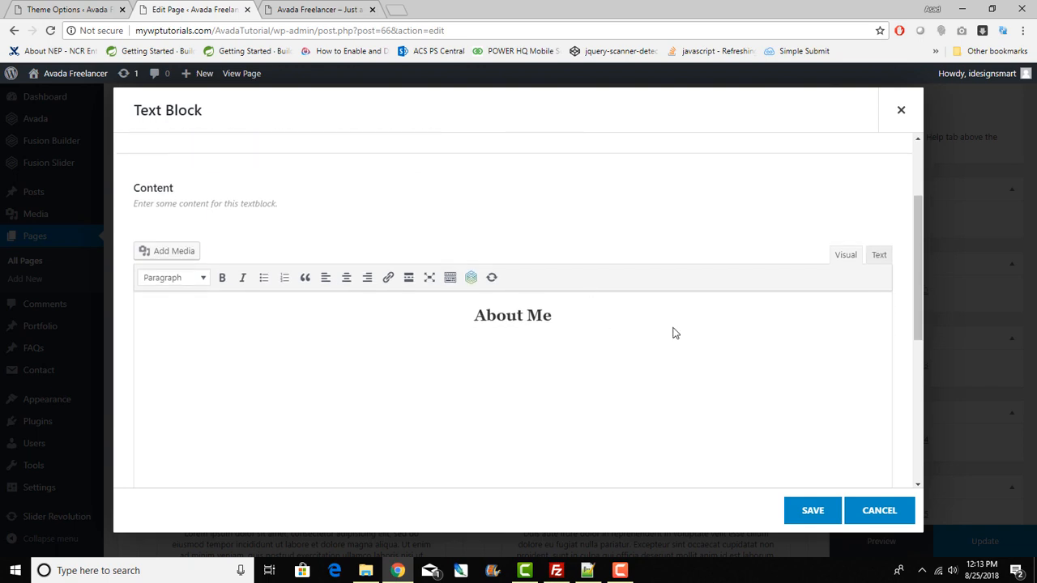
{"action": "left_click", "coordinate": [879, 255]}
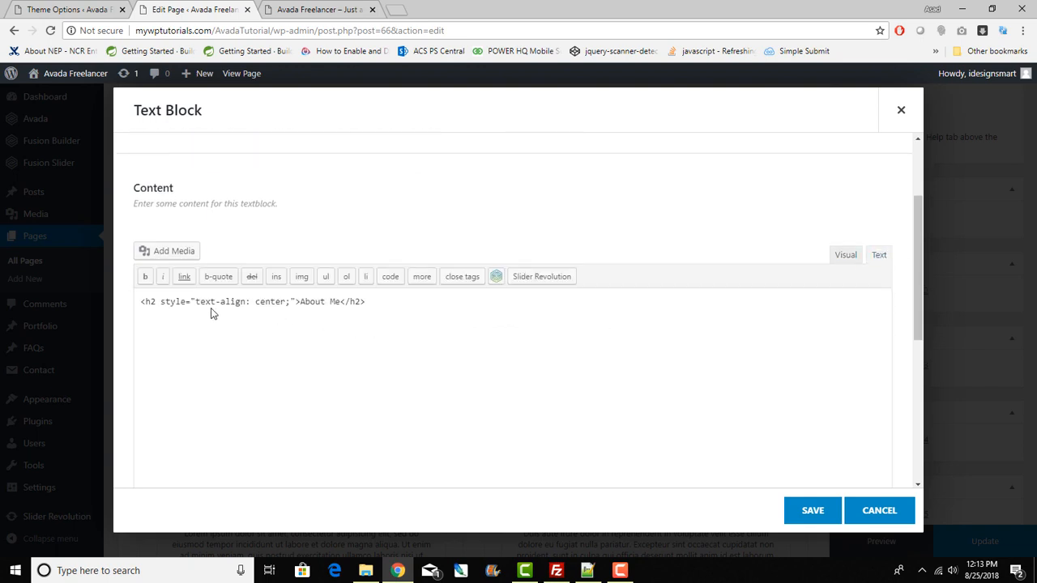
{"action": "left_click_drag", "start_coordinate": [140, 302], "coordinate": [435, 312]}
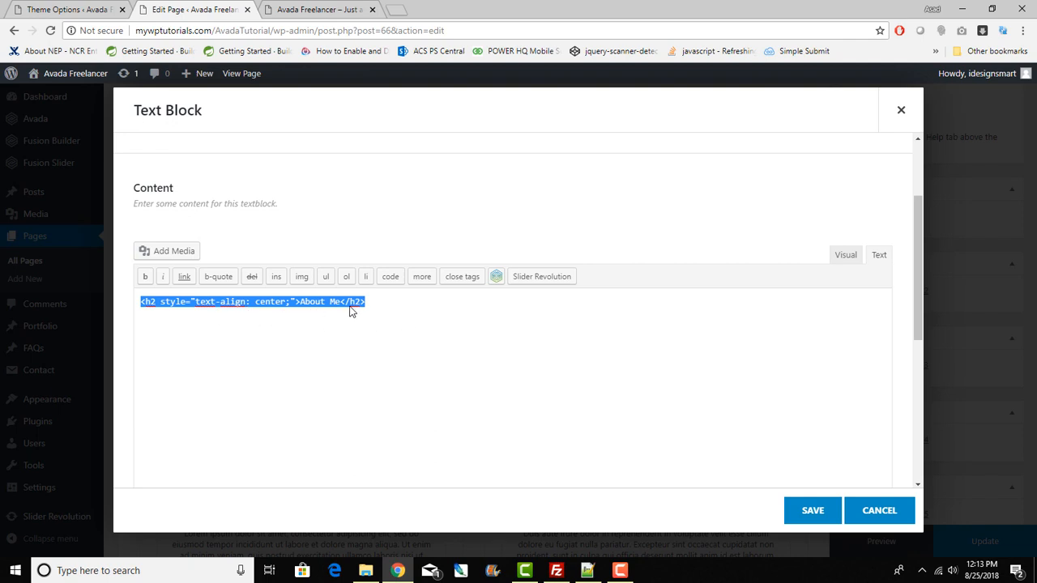
{"action": "left_click", "coordinate": [844, 254]}
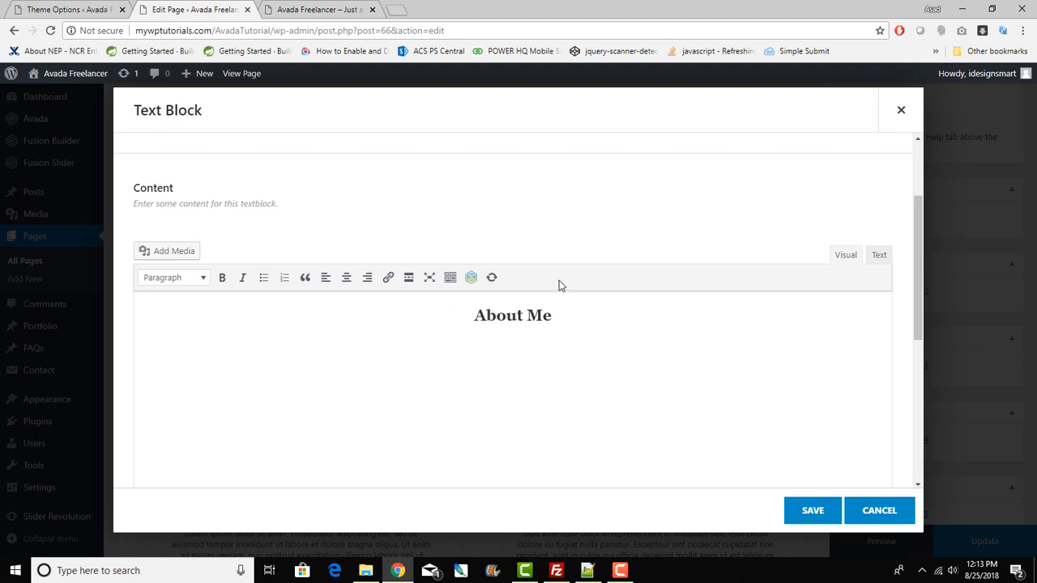
{"action": "left_click", "coordinate": [880, 256]}
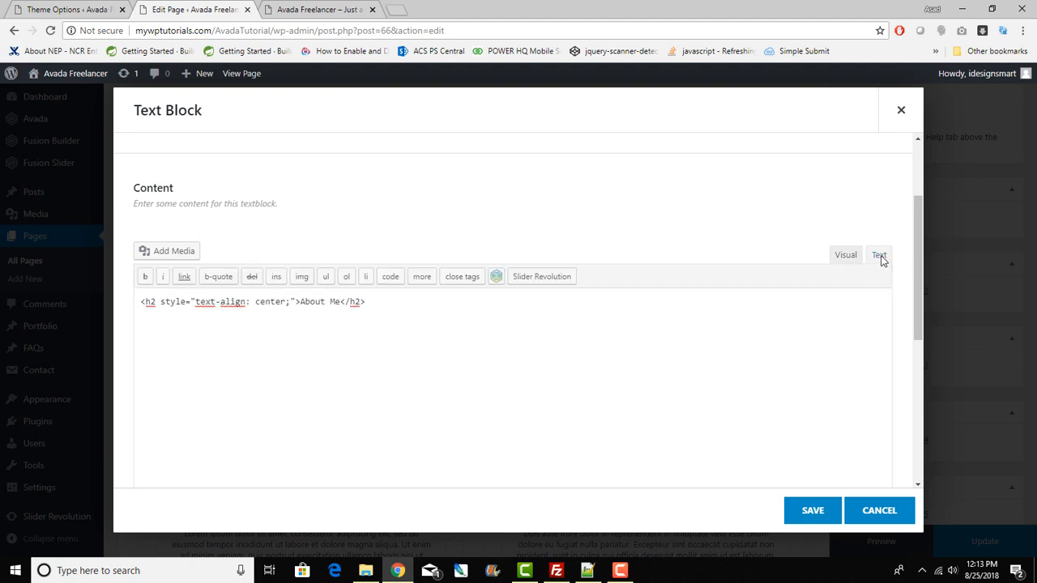
Step: Replace 'About Me' inside the h2 tag with the owner's full name and save
{"action": "left_click", "coordinate": [299, 304]}
{"action": "key", "text": "shift+Home"}
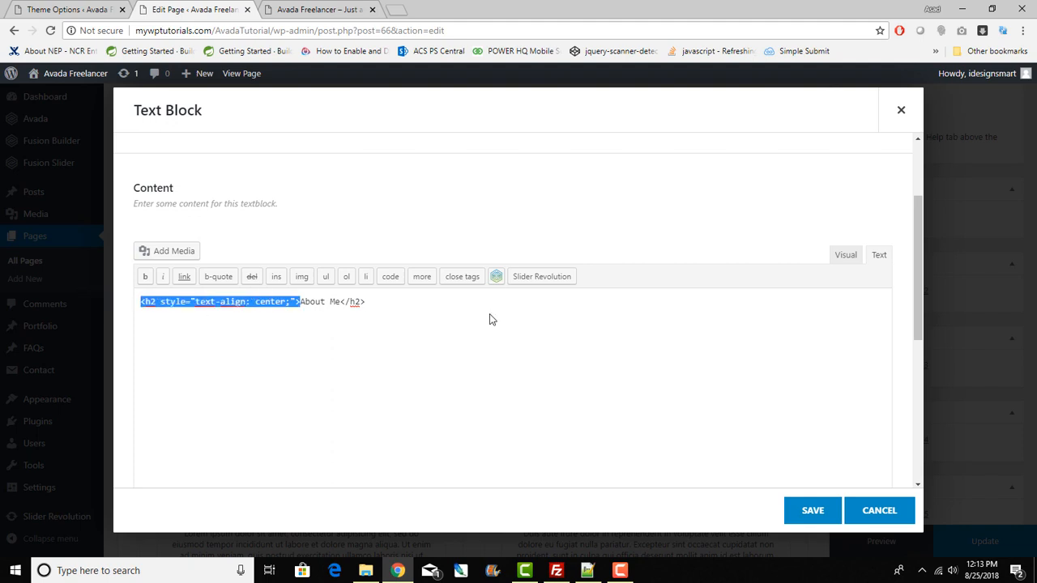
{"action": "left_click", "coordinate": [688, 411]}
{"action": "left_click_drag", "start_coordinate": [300, 302], "coordinate": [340, 305]}
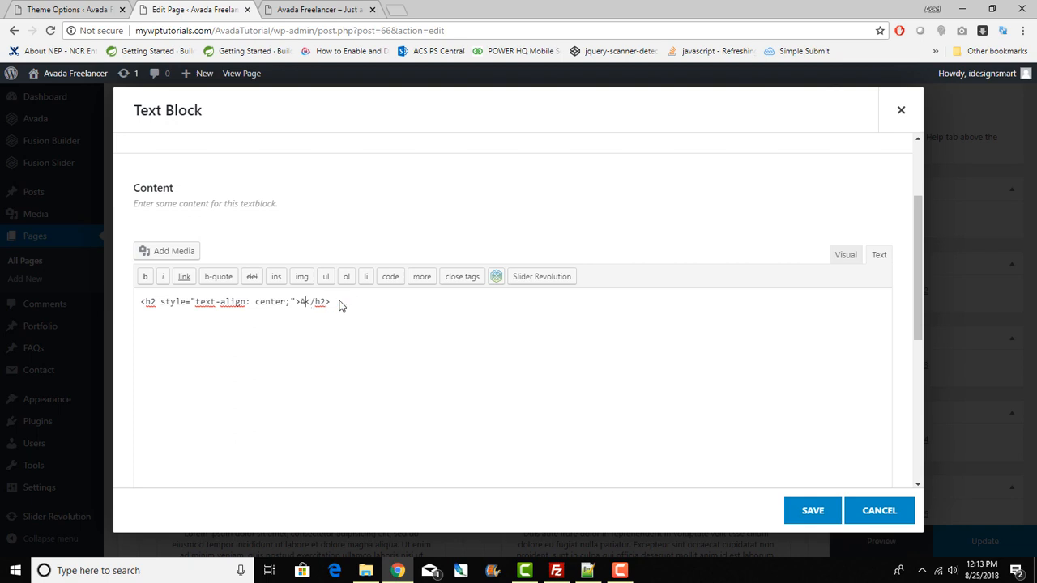
{"action": "left_click", "coordinate": [806, 510]}
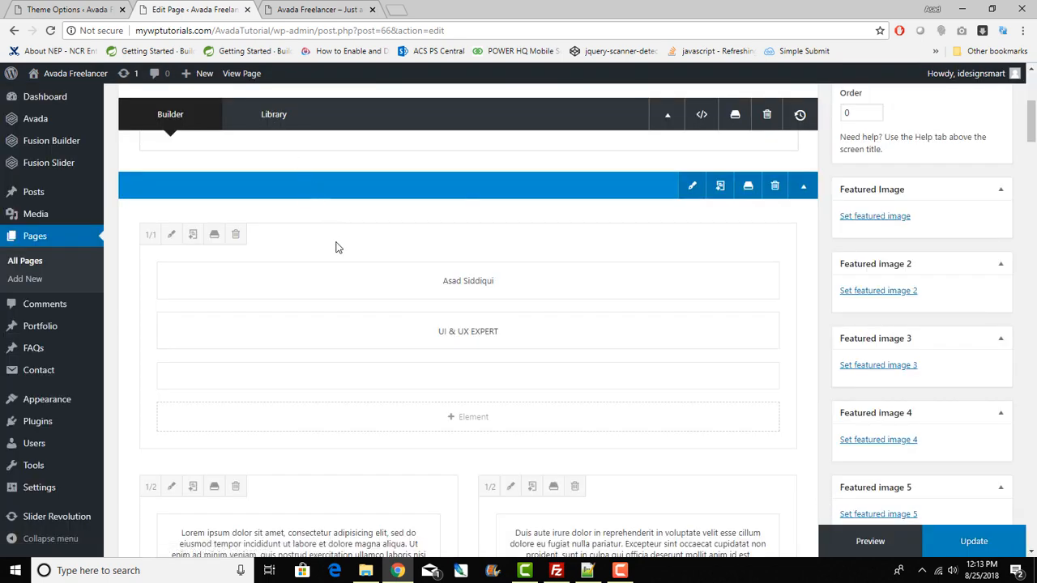
Step: In the subheading's HTML source, replace 'UI' with 'WordPress' and 'UX' with 'AVADA'
{"action": "left_click", "coordinate": [435, 330]}
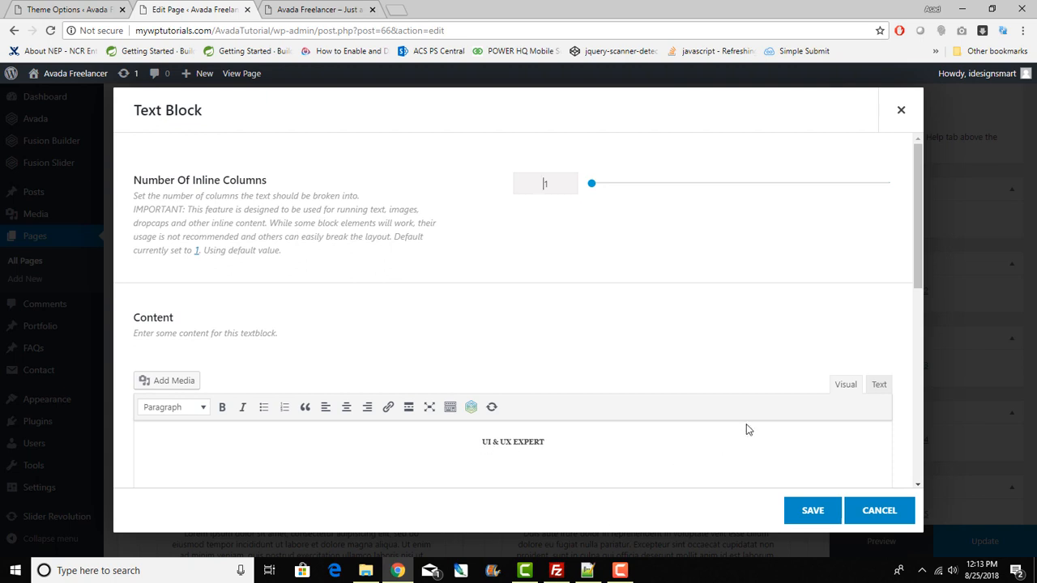
{"action": "left_click", "coordinate": [880, 385]}
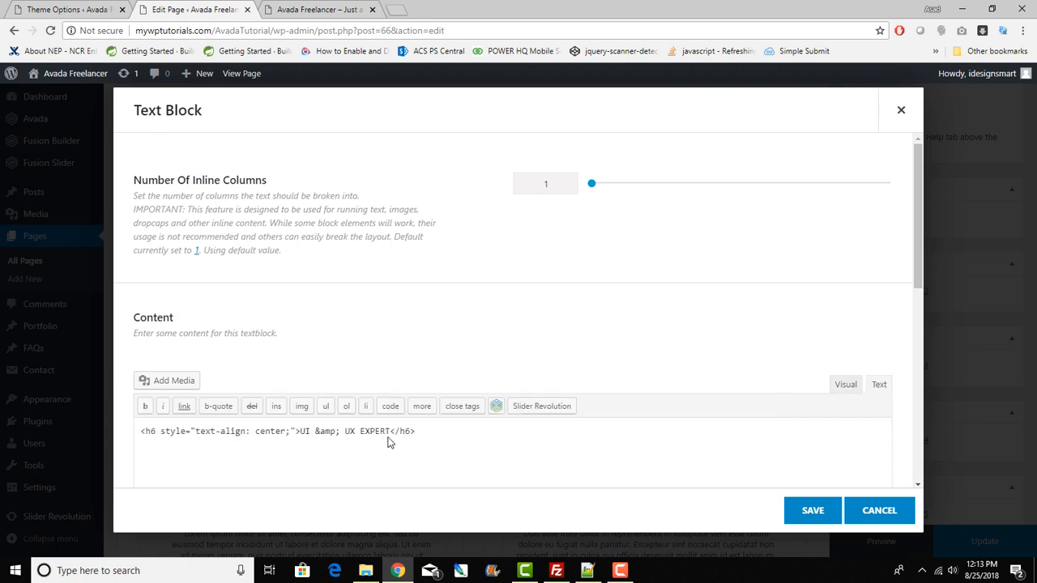
{"action": "double_click", "coordinate": [305, 432]}
{"action": "type", "text": "WordPress"}
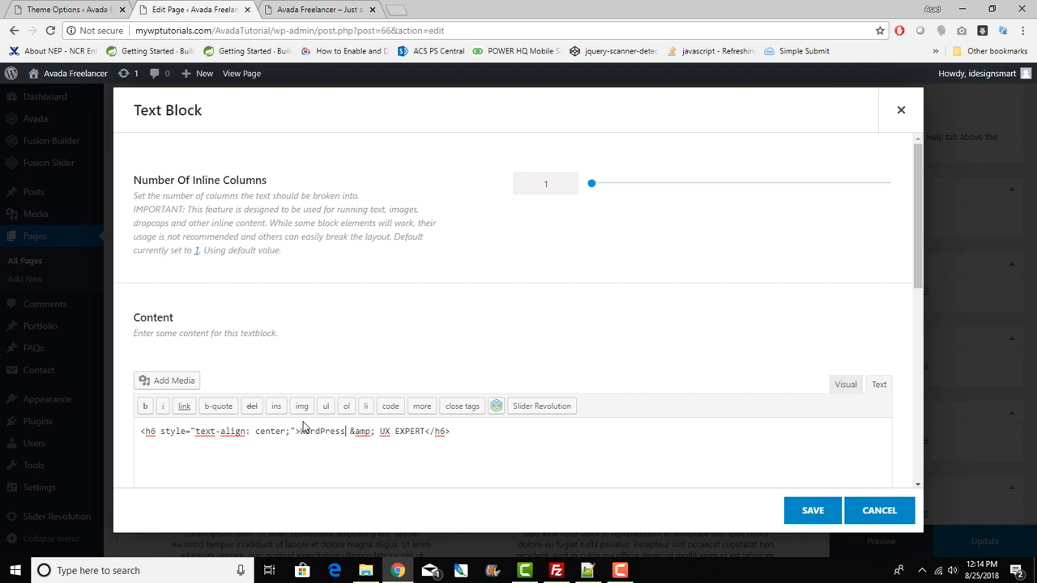
{"action": "double_click", "coordinate": [379, 434]}
{"action": "type", "text": "AVADA"}
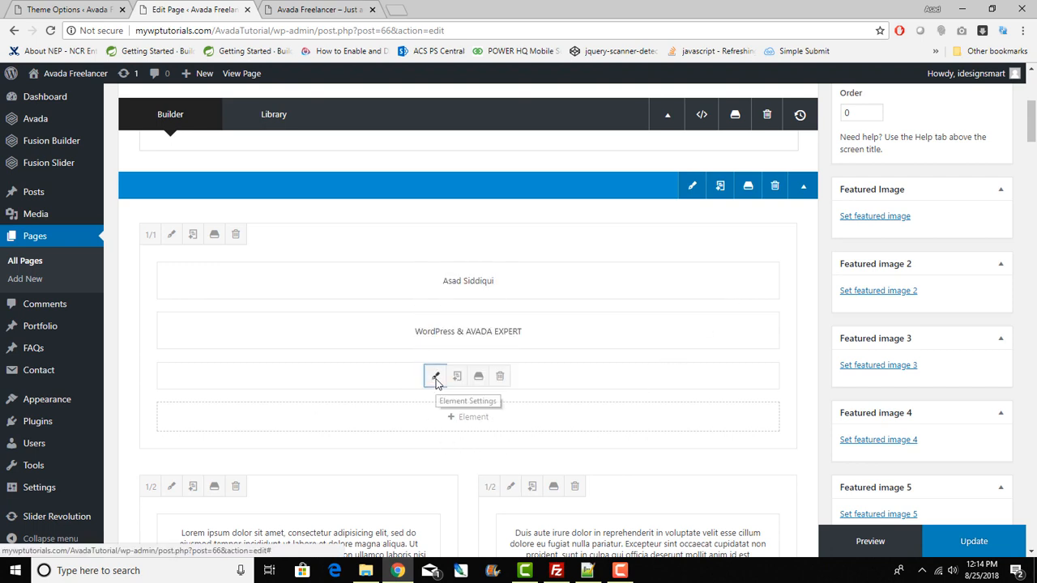
{"action": "left_click", "coordinate": [434, 376]}
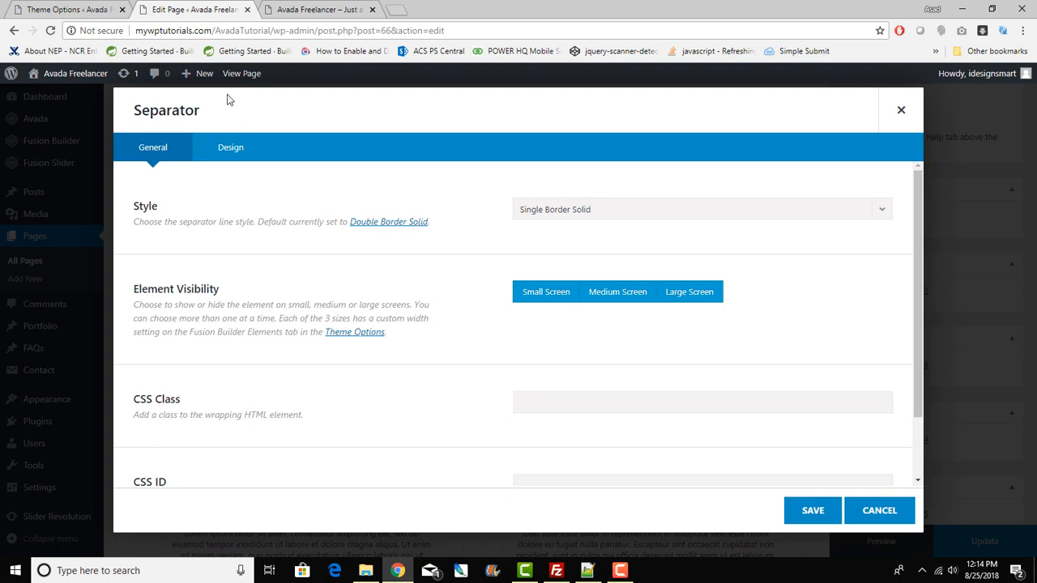
{"action": "left_click", "coordinate": [311, 8]}
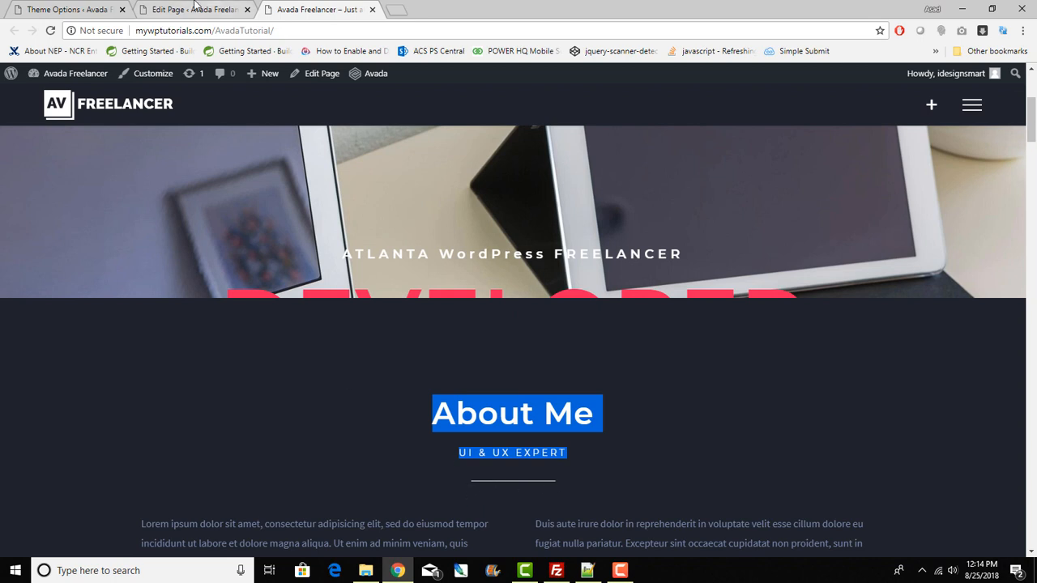
{"action": "left_click", "coordinate": [196, 9]}
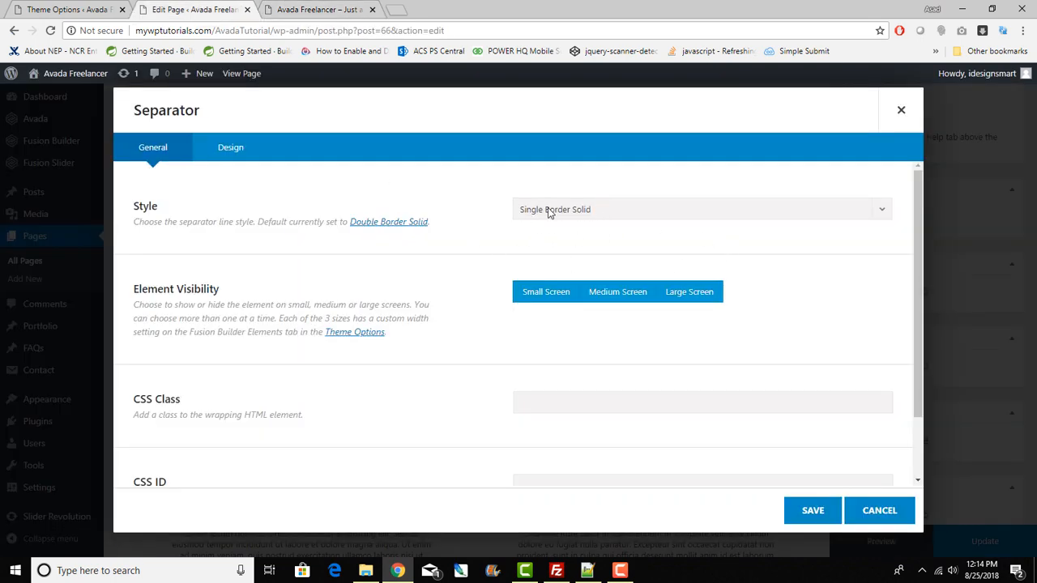
{"action": "left_click", "coordinate": [247, 157]}
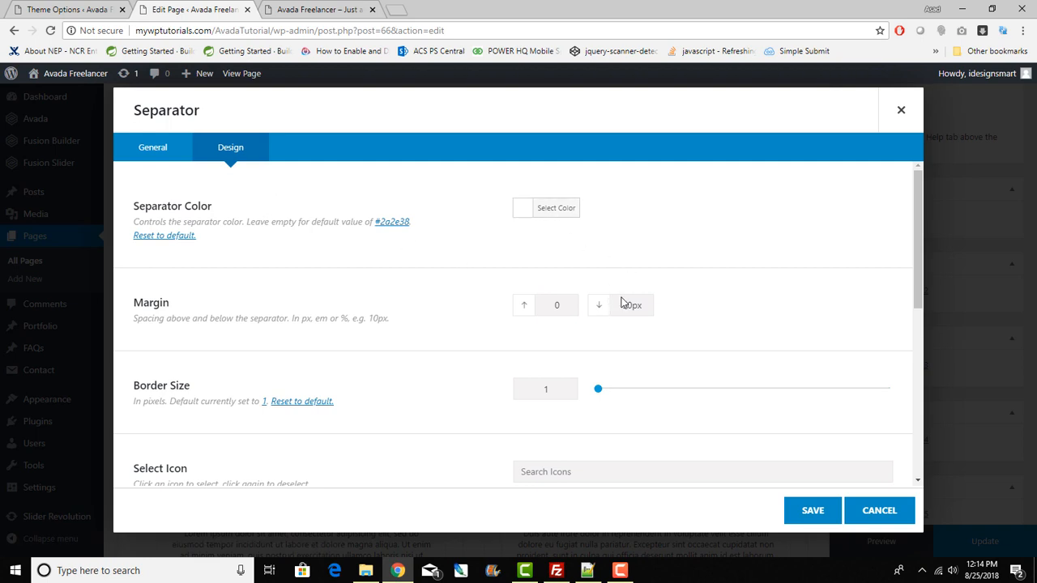
{"action": "left_click_drag", "start_coordinate": [624, 305], "coordinate": [653, 306]}
{"action": "left_click", "coordinate": [321, 7]}
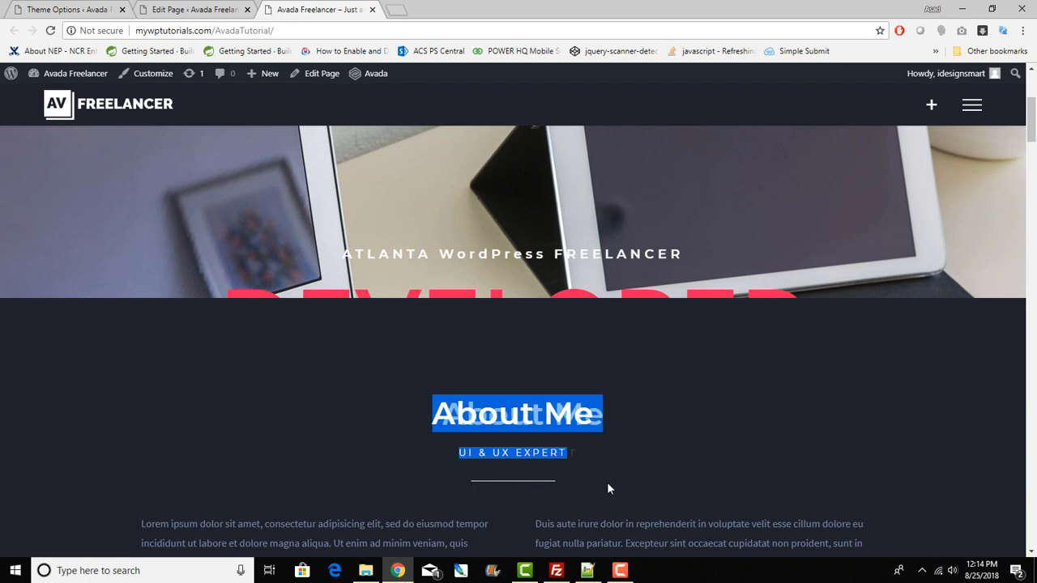
{"action": "left_click", "coordinate": [166, 8]}
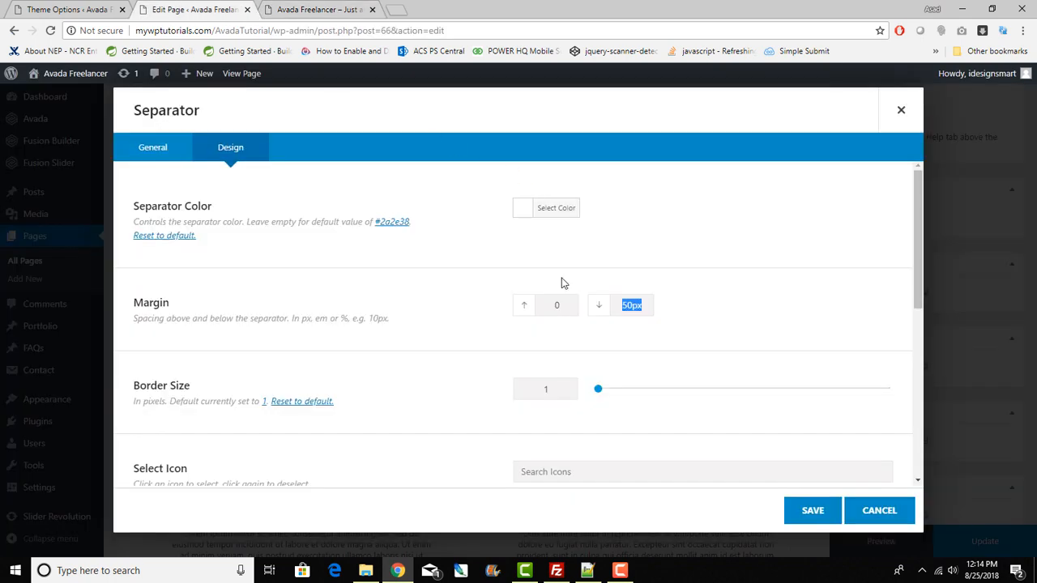
{"action": "left_click", "coordinate": [308, 8]}
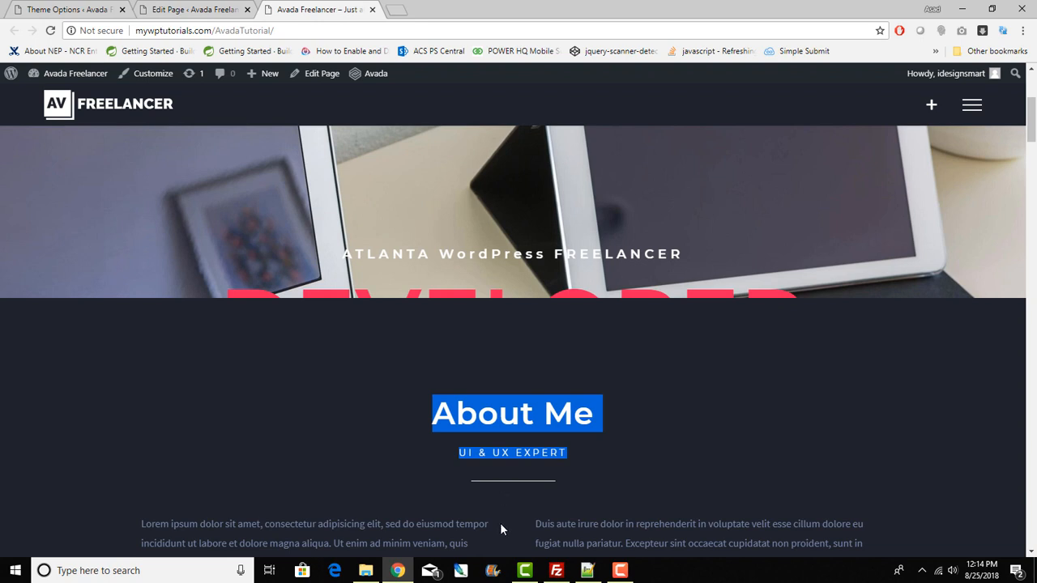
{"action": "left_click", "coordinate": [169, 7]}
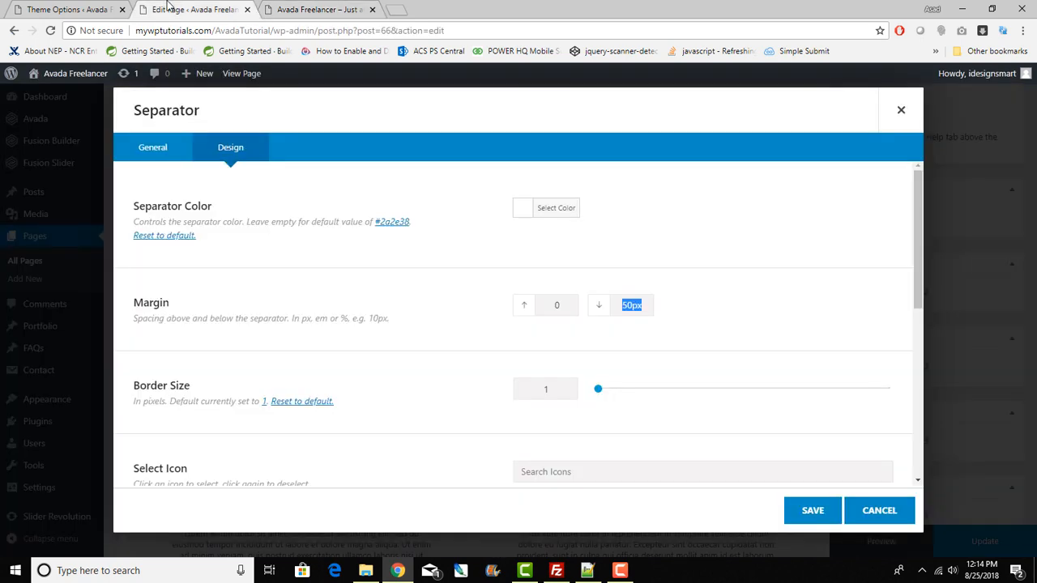
{"action": "left_click", "coordinate": [810, 510]}
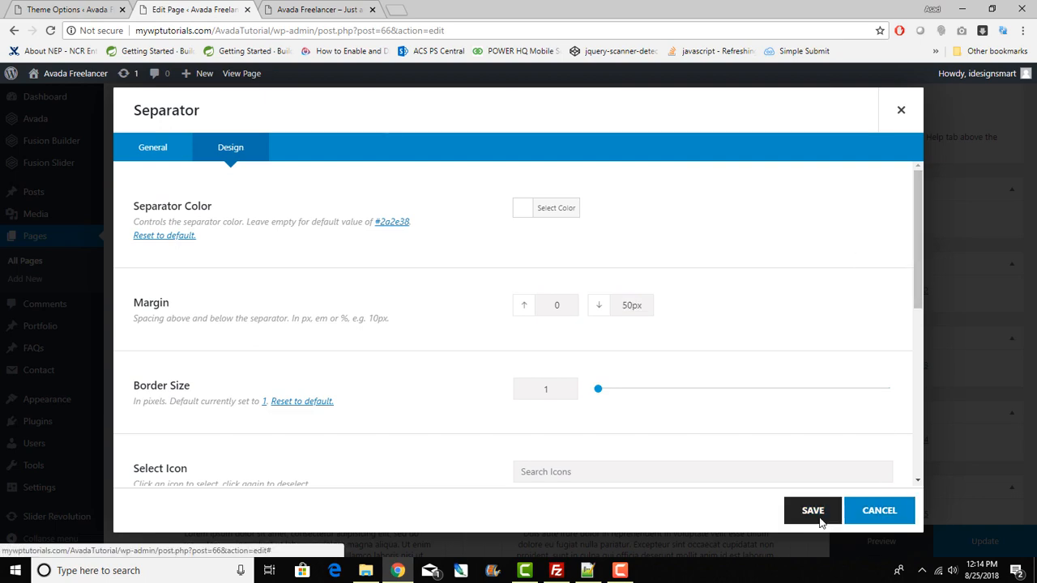
{"action": "scroll", "coordinate": [351, 372], "scroll_direction": "down", "scroll_amount": 1}
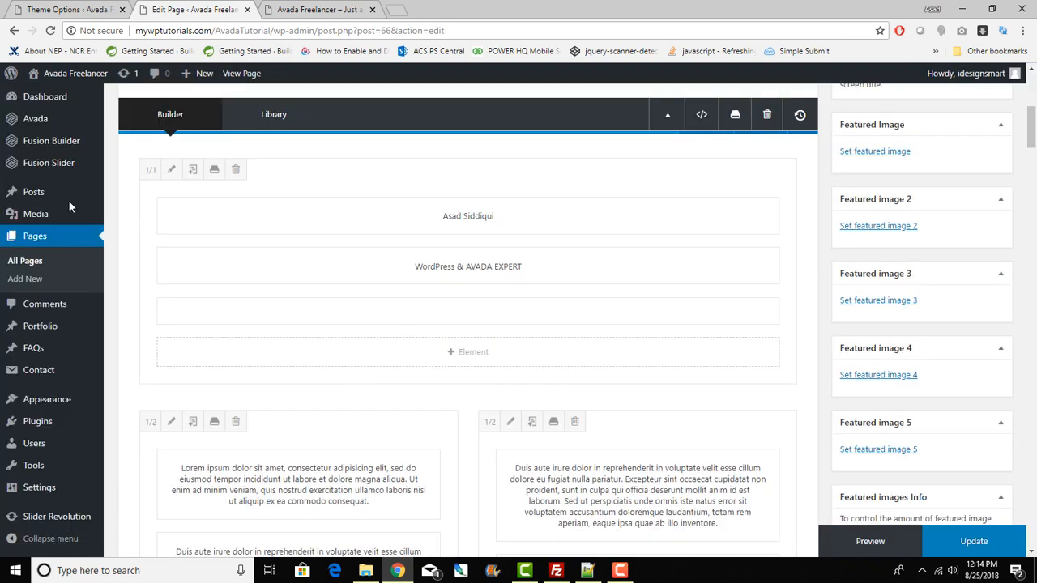
{"action": "scroll", "coordinate": [467, 357], "scroll_direction": "up", "scroll_amount": 3}
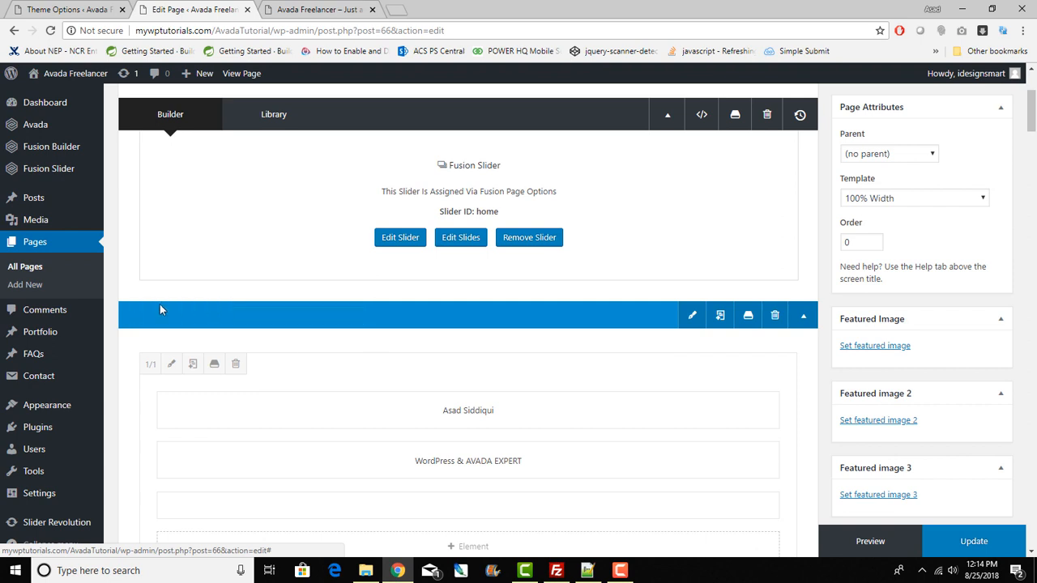
{"action": "left_click", "coordinate": [803, 317]}
{"action": "left_click", "coordinate": [804, 316]}
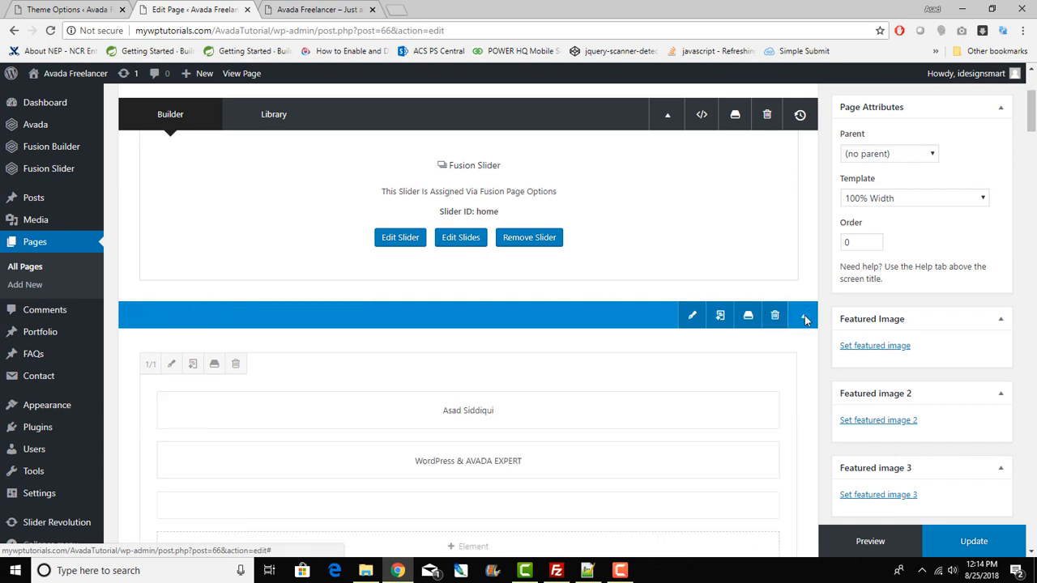
{"action": "scroll", "coordinate": [804, 320], "scroll_direction": "down", "scroll_amount": 2}
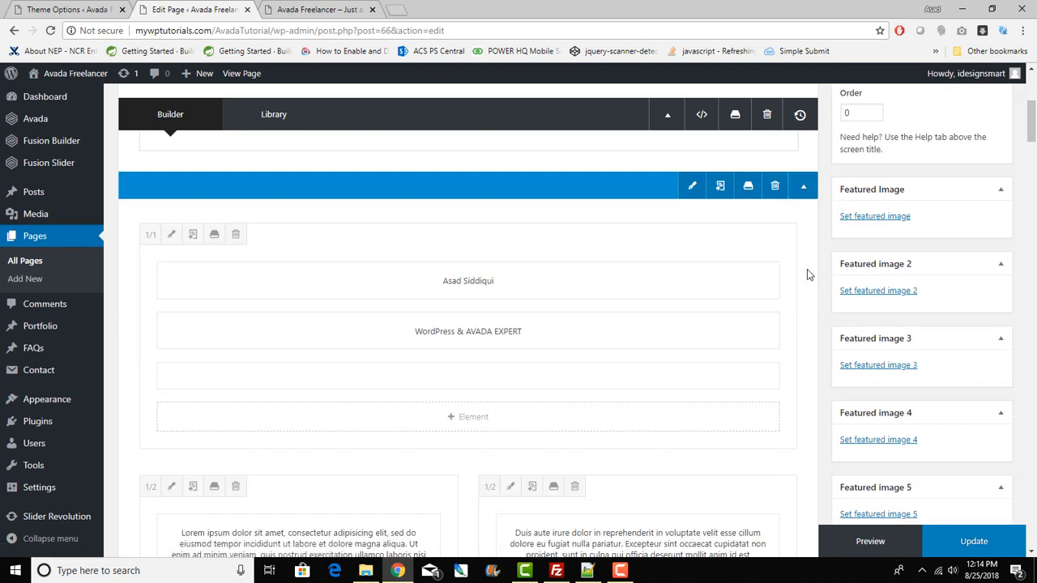
{"action": "left_click", "coordinate": [801, 183]}
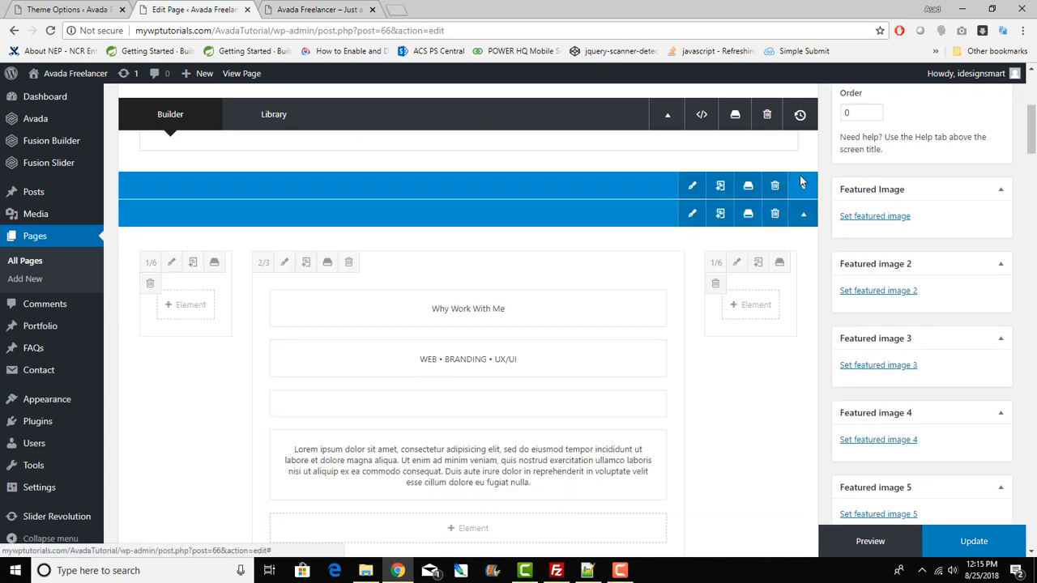
{"action": "left_click", "coordinate": [802, 185]}
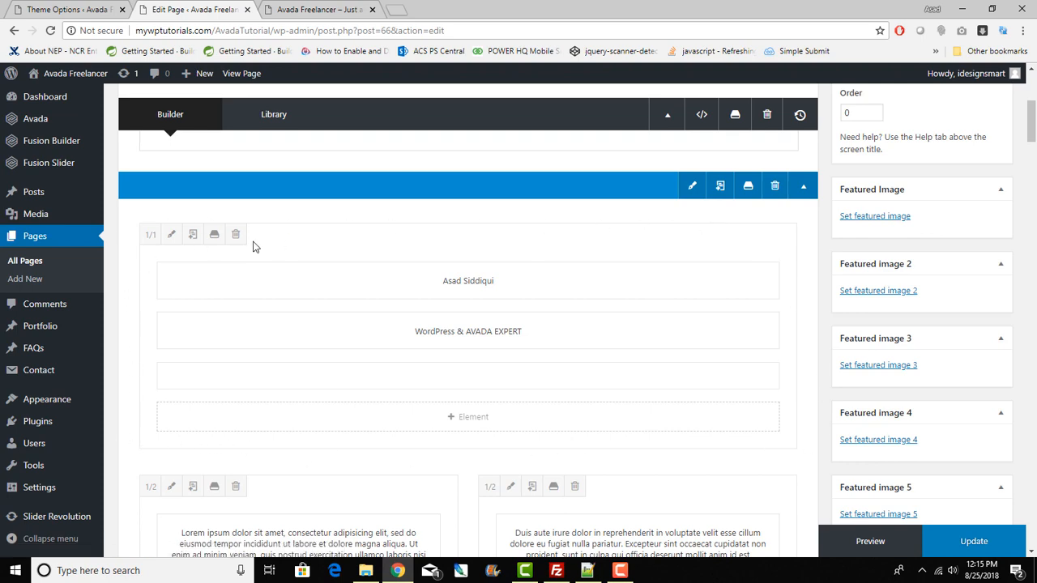
{"action": "scroll", "coordinate": [381, 299], "scroll_direction": "down", "scroll_amount": 2}
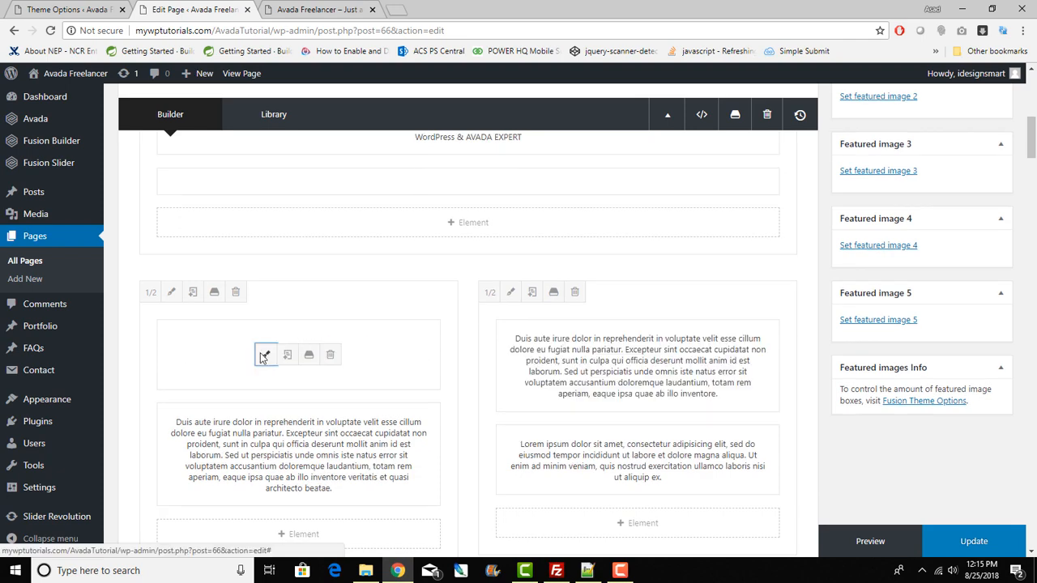
Step: Open the left text block, select its paragraph text, and cancel without saving
{"action": "left_click", "coordinate": [265, 356]}
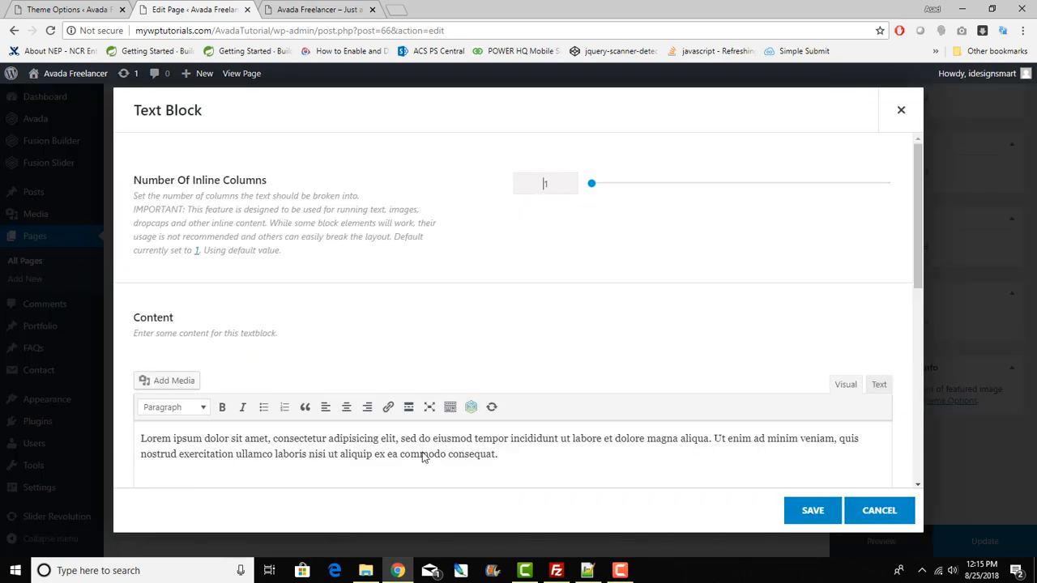
{"action": "left_click", "coordinate": [874, 383]}
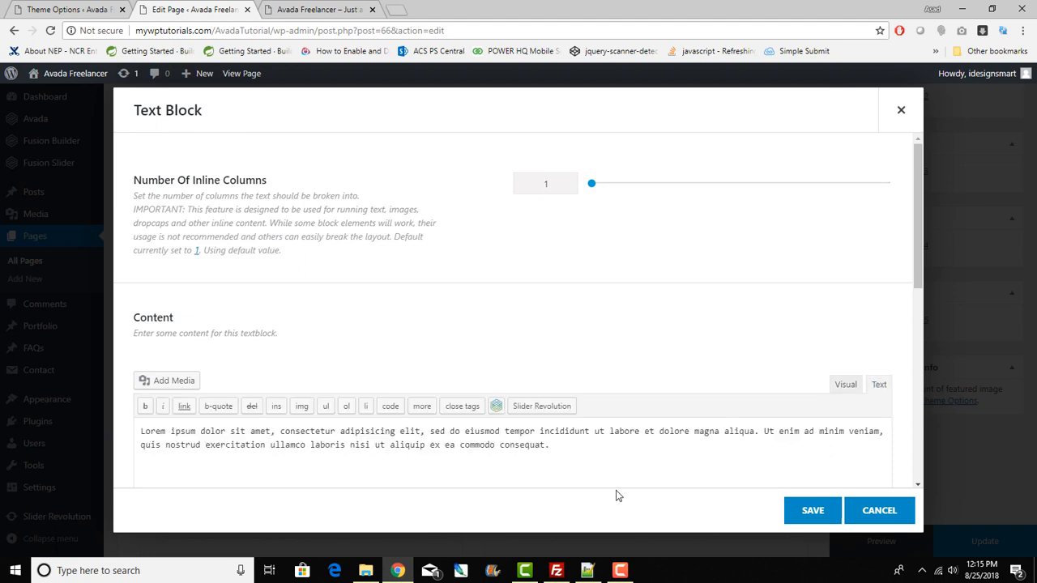
{"action": "left_click_drag", "start_coordinate": [573, 462], "coordinate": [137, 429]}
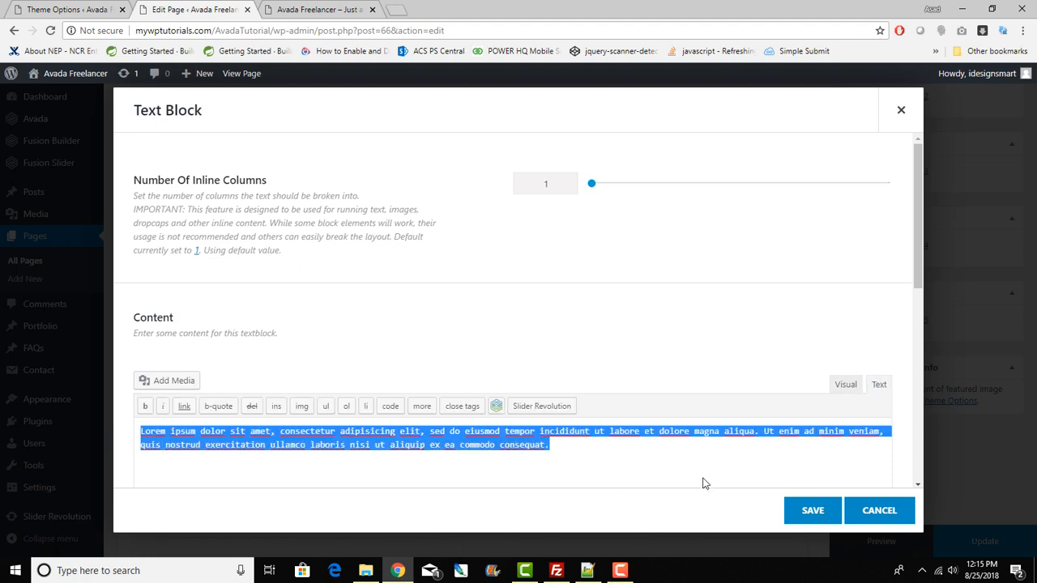
{"action": "left_click", "coordinate": [902, 519]}
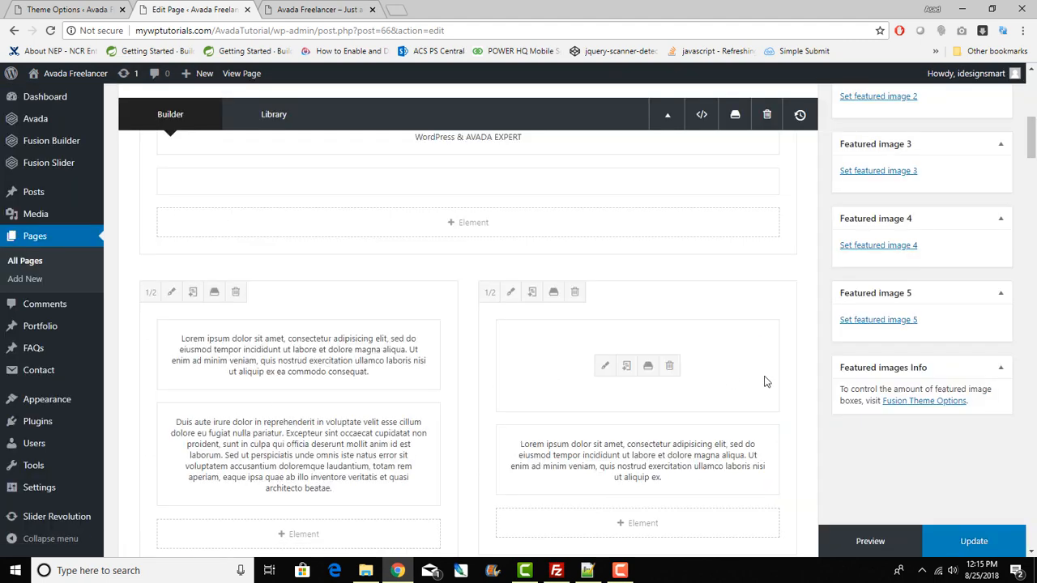
{"action": "scroll", "coordinate": [637, 370], "scroll_direction": "down", "scroll_amount": 2}
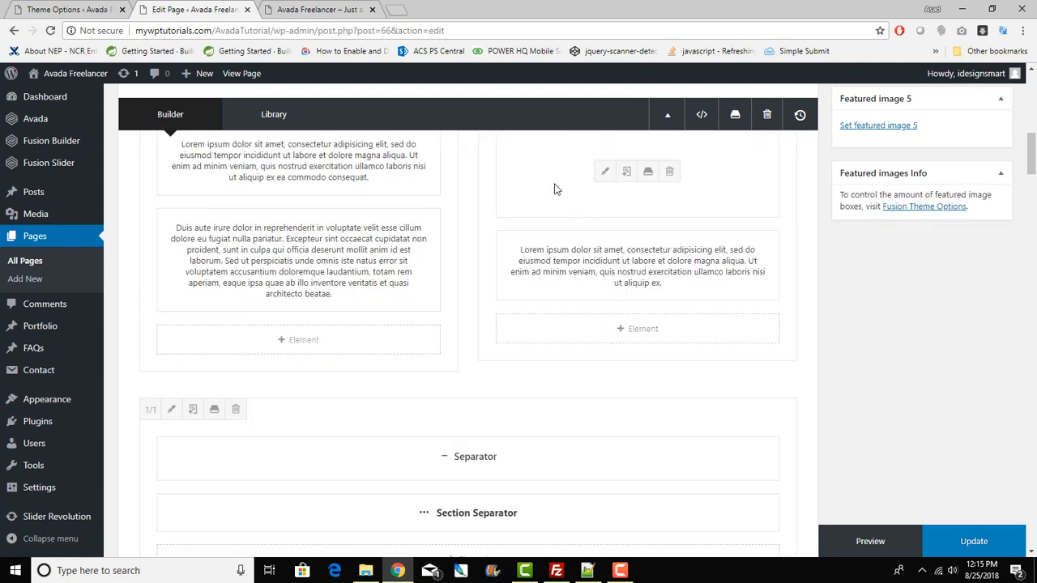
{"action": "scroll", "coordinate": [461, 312], "scroll_direction": "up", "scroll_amount": 3}
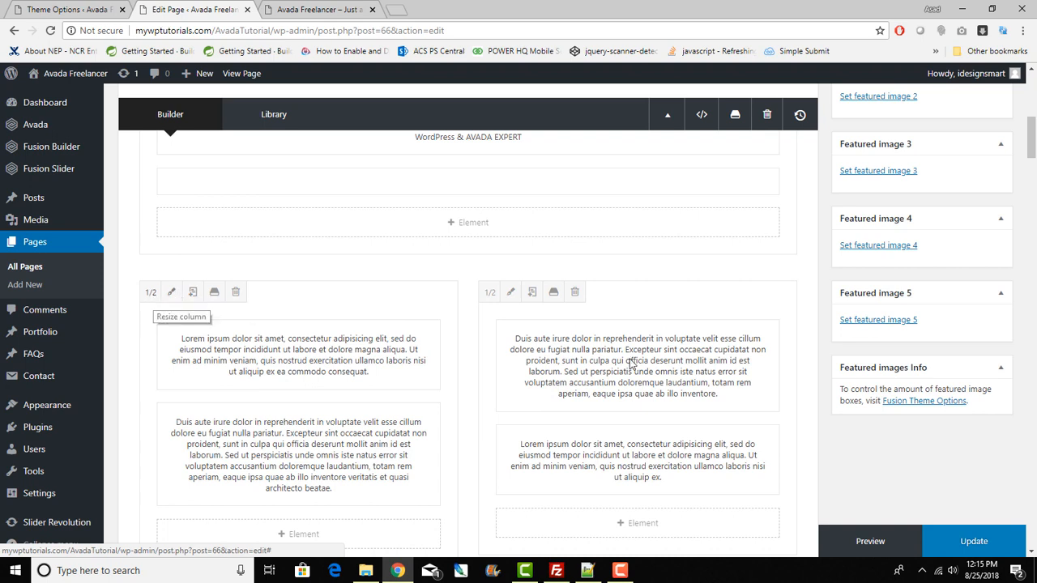
Step: Check the left column's width options, keeping it at 1/2, then view the live home page
{"action": "left_click", "coordinate": [149, 293]}
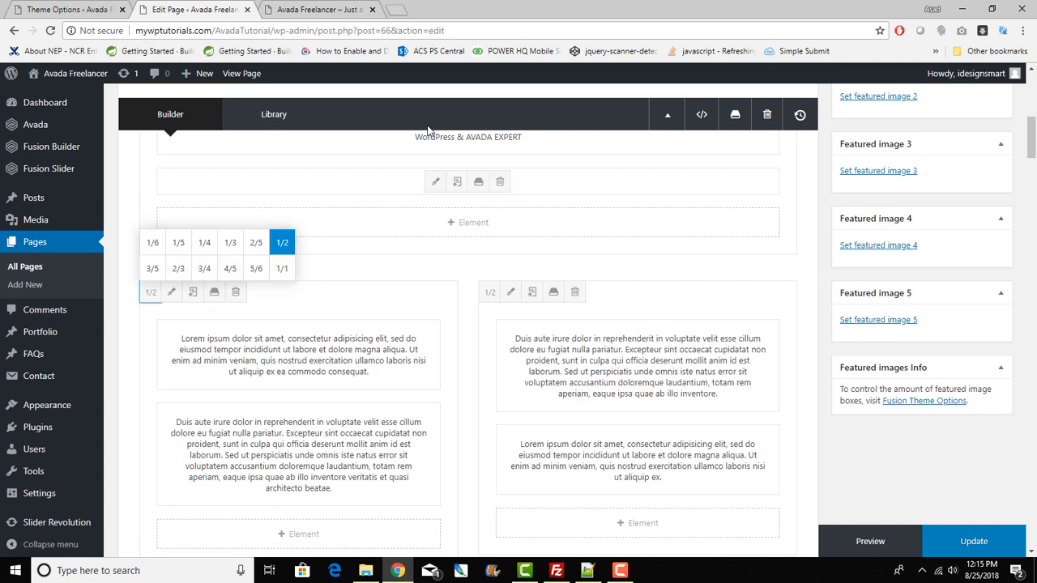
{"action": "left_click", "coordinate": [434, 271]}
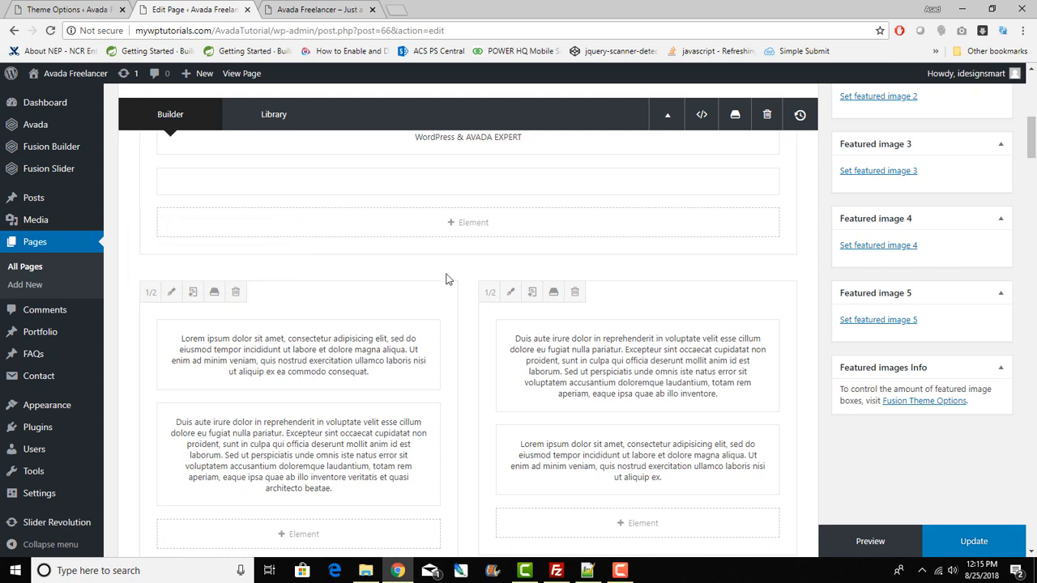
{"action": "scroll", "coordinate": [481, 308], "scroll_direction": "up", "scroll_amount": 1}
{"action": "scroll", "coordinate": [481, 309], "scroll_direction": "up", "scroll_amount": 2}
{"action": "scroll", "coordinate": [481, 309], "scroll_direction": "down", "scroll_amount": 7}
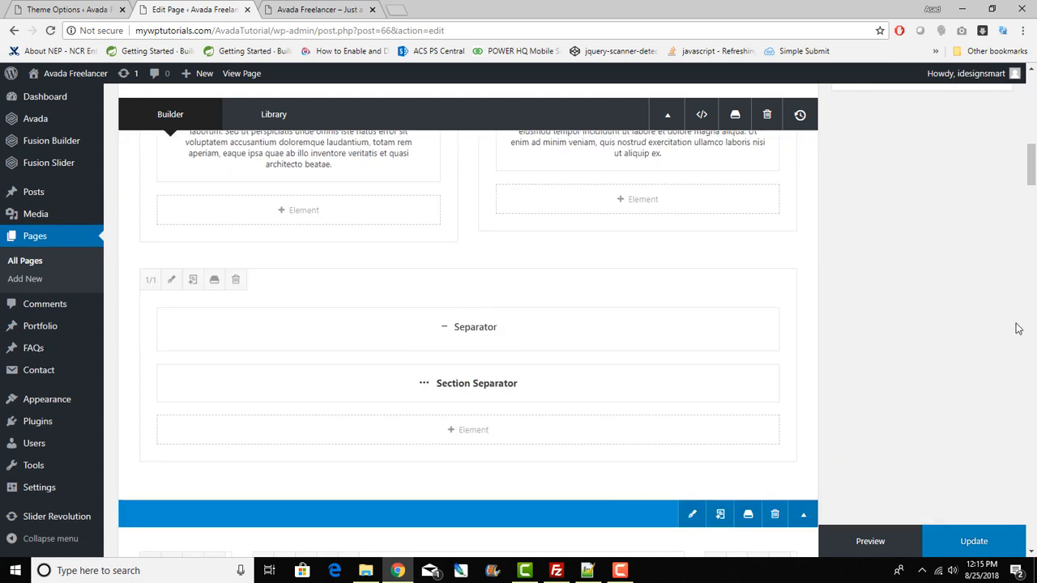
{"action": "left_click", "coordinate": [344, 7]}
{"action": "scroll", "coordinate": [577, 318], "scroll_direction": "down", "scroll_amount": 4}
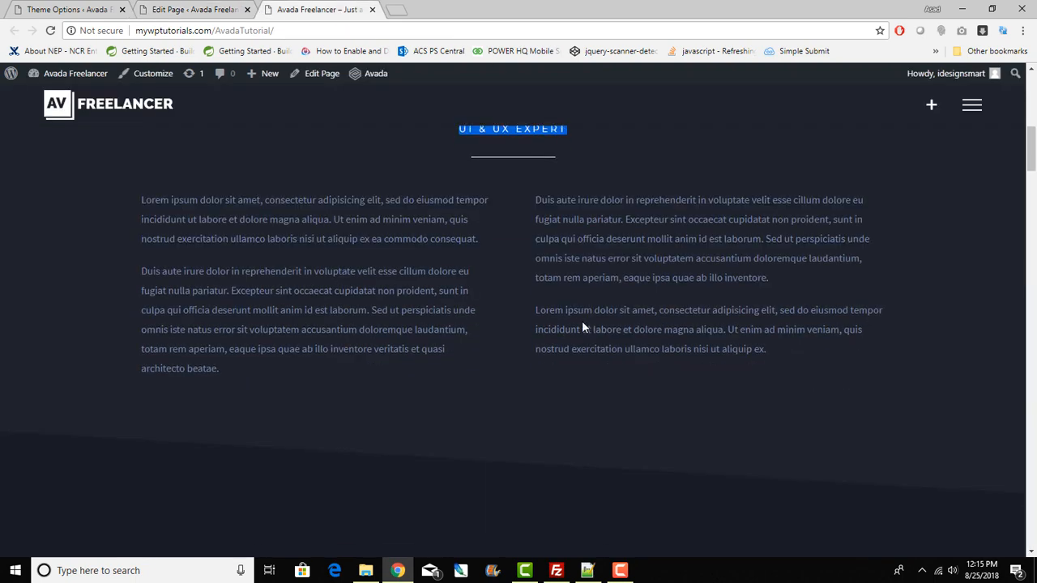
Step: Scroll through the live About Me section, then glance at the page builder
{"action": "scroll", "coordinate": [582, 322], "scroll_direction": "down", "scroll_amount": 3}
{"action": "scroll", "coordinate": [583, 328], "scroll_direction": "up", "scroll_amount": 3}
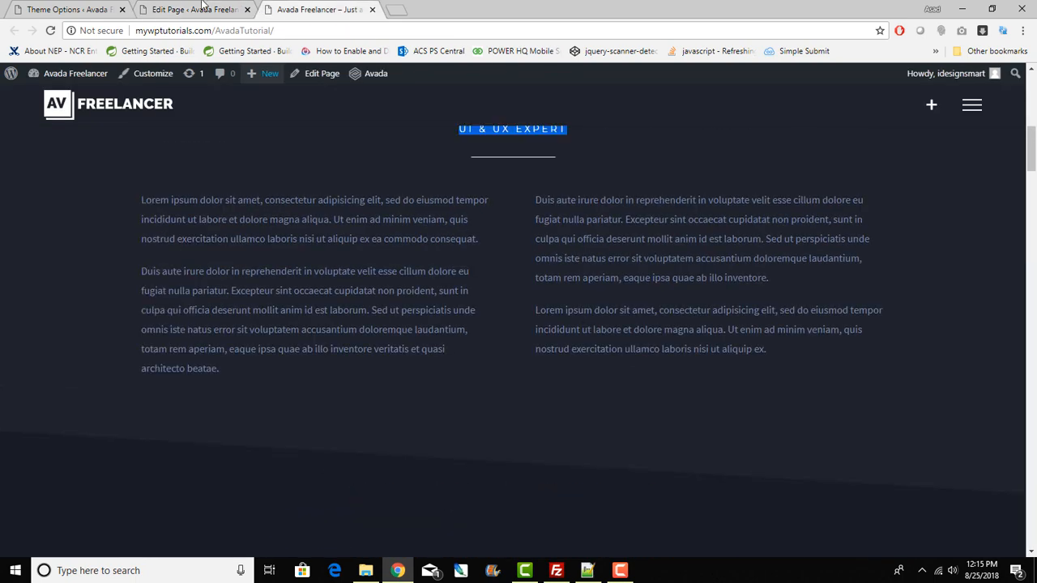
{"action": "left_click", "coordinate": [201, 7]}
{"action": "scroll", "coordinate": [599, 441], "scroll_direction": "up", "scroll_amount": 10}
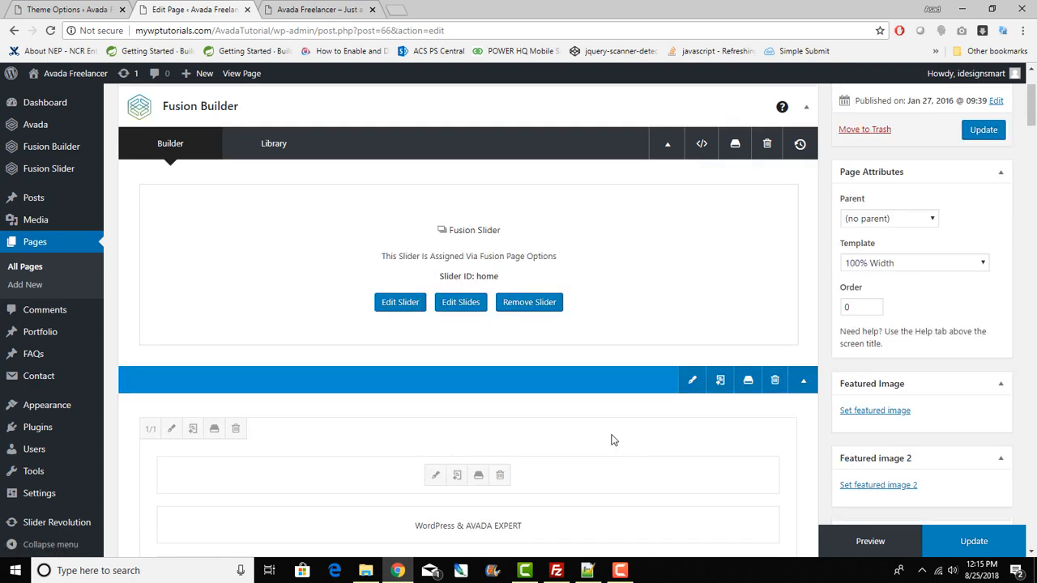
Step: Recheck the About Me heading on the live page and return to the Fusion Builder editor
{"action": "left_click", "coordinate": [350, 7]}
{"action": "scroll", "coordinate": [515, 453], "scroll_direction": "up", "scroll_amount": 5}
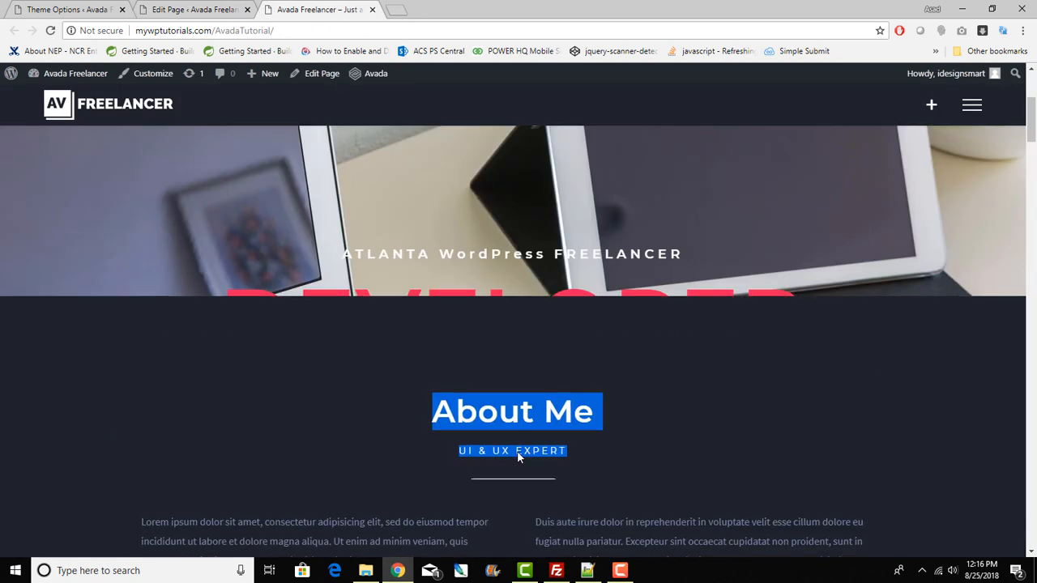
{"action": "scroll", "coordinate": [233, 407], "scroll_direction": "up", "scroll_amount": 1}
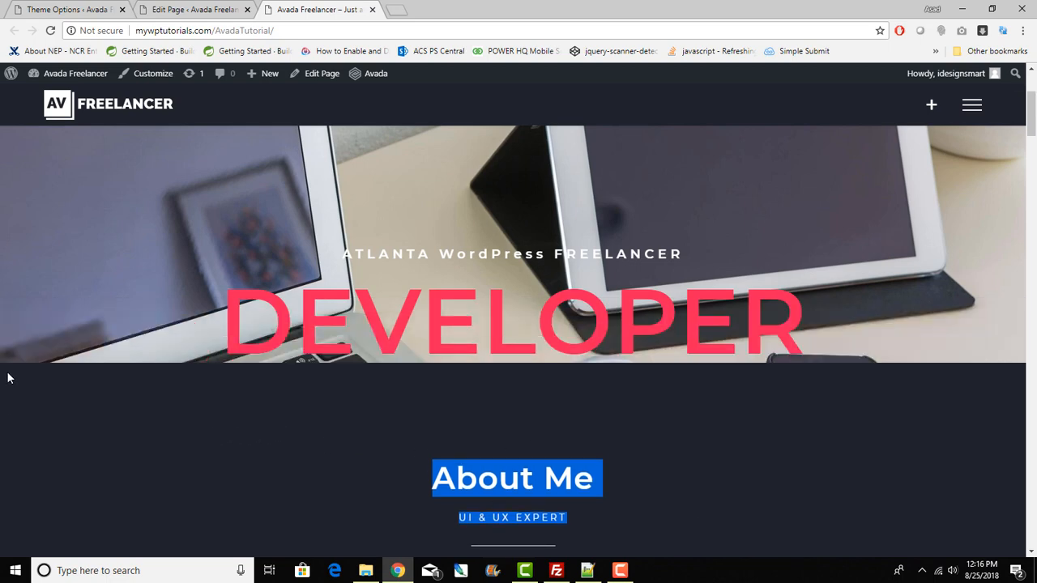
{"action": "scroll", "coordinate": [620, 472], "scroll_direction": "down", "scroll_amount": 3}
{"action": "scroll", "coordinate": [619, 472], "scroll_direction": "up", "scroll_amount": 2}
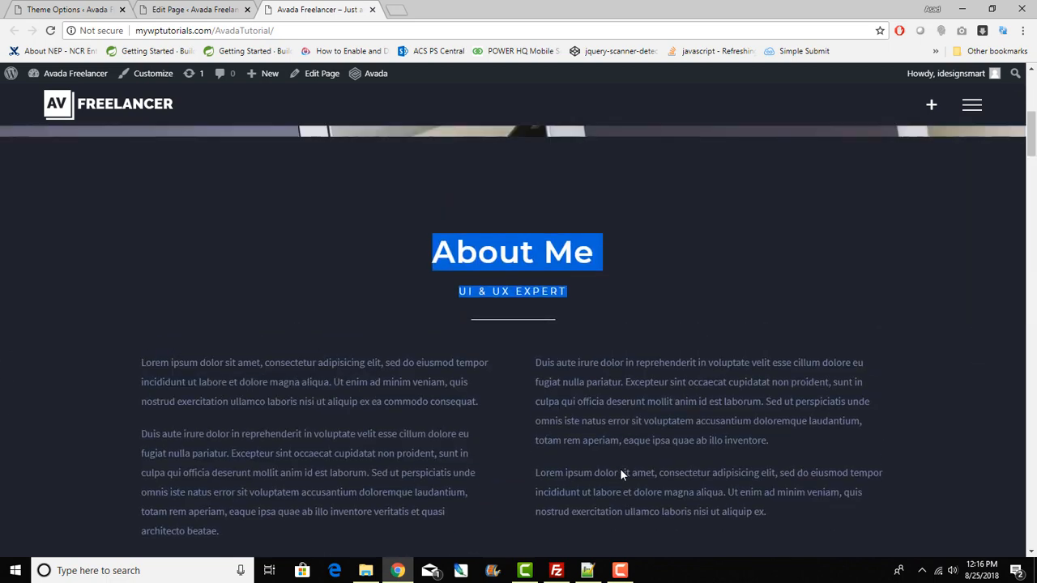
{"action": "left_click", "coordinate": [838, 332]}
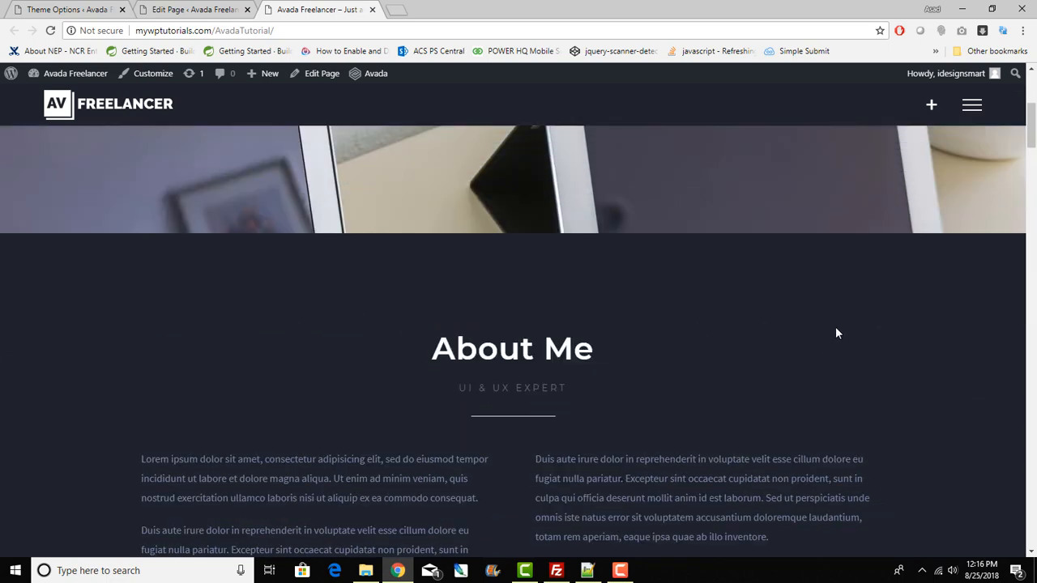
{"action": "scroll", "coordinate": [839, 329], "scroll_direction": "down", "scroll_amount": 3}
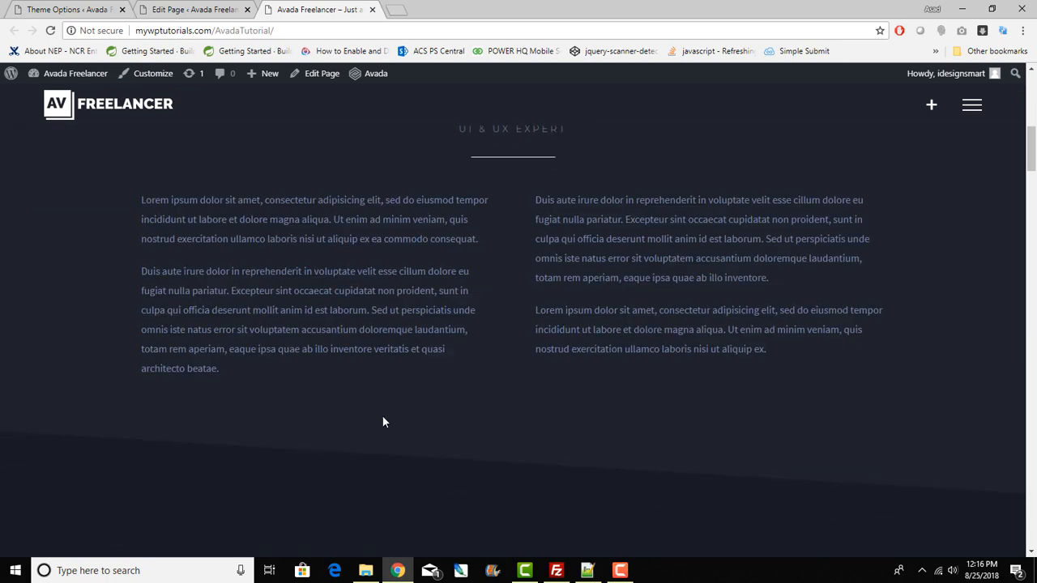
{"action": "scroll", "coordinate": [384, 422], "scroll_direction": "up", "scroll_amount": 4}
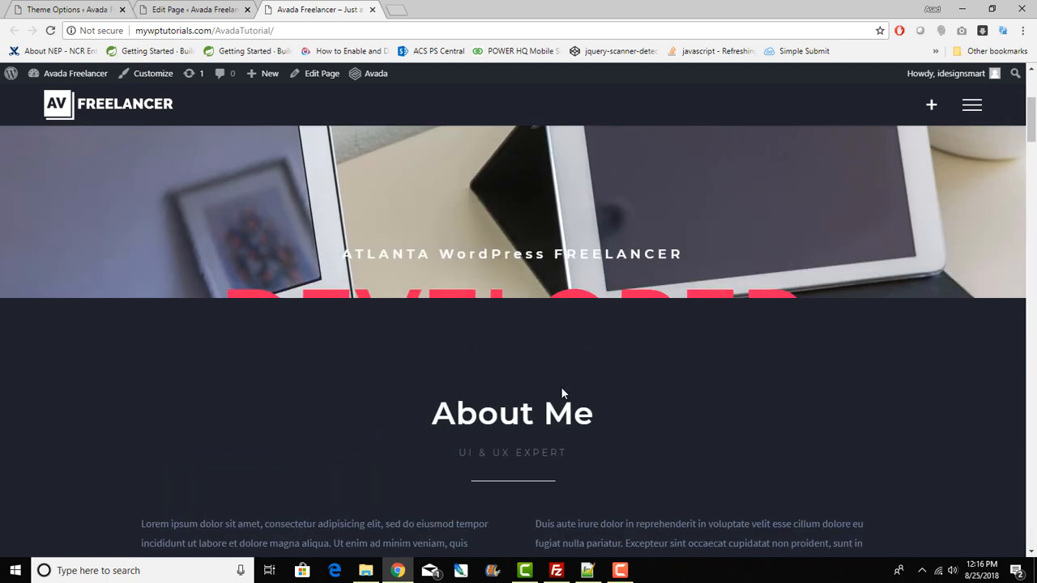
{"action": "scroll", "coordinate": [753, 417], "scroll_direction": "down", "scroll_amount": 3}
{"action": "scroll", "coordinate": [757, 416], "scroll_direction": "up", "scroll_amount": 4}
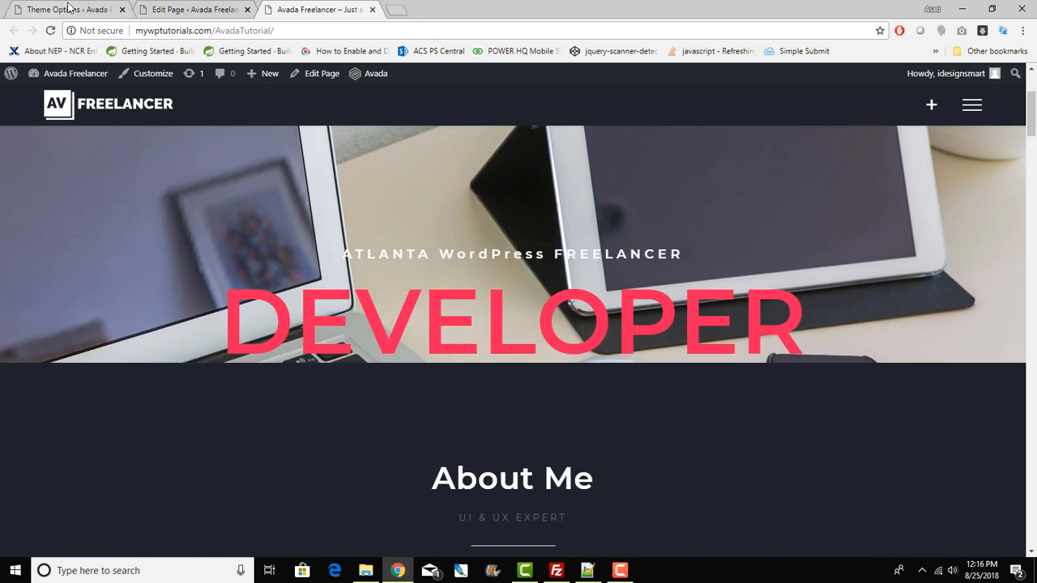
{"action": "left_click", "coordinate": [185, 9]}
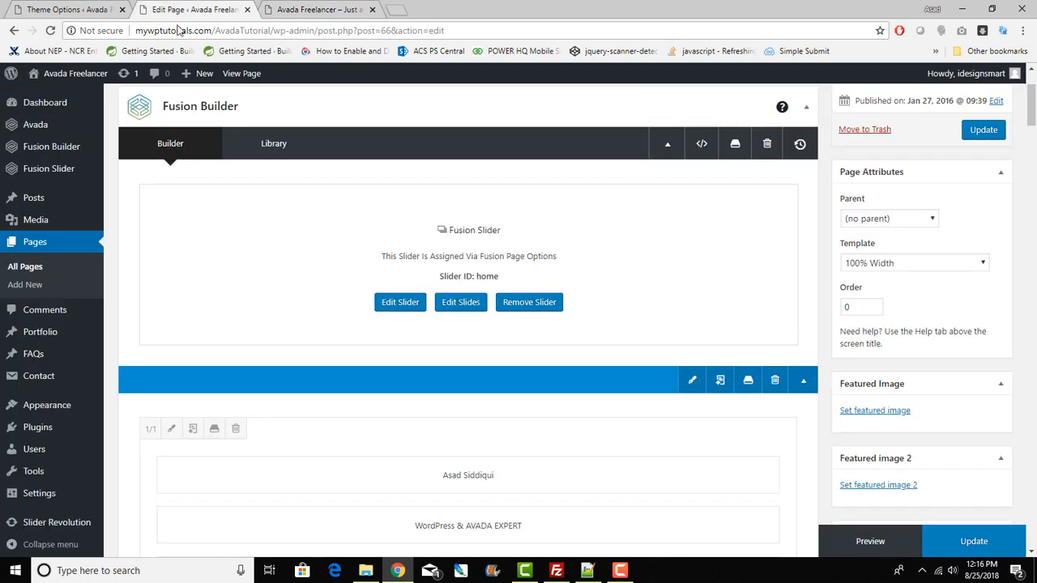
Step: Open the first content container's settings and look through its Background and General tabs
{"action": "left_click", "coordinate": [693, 383]}
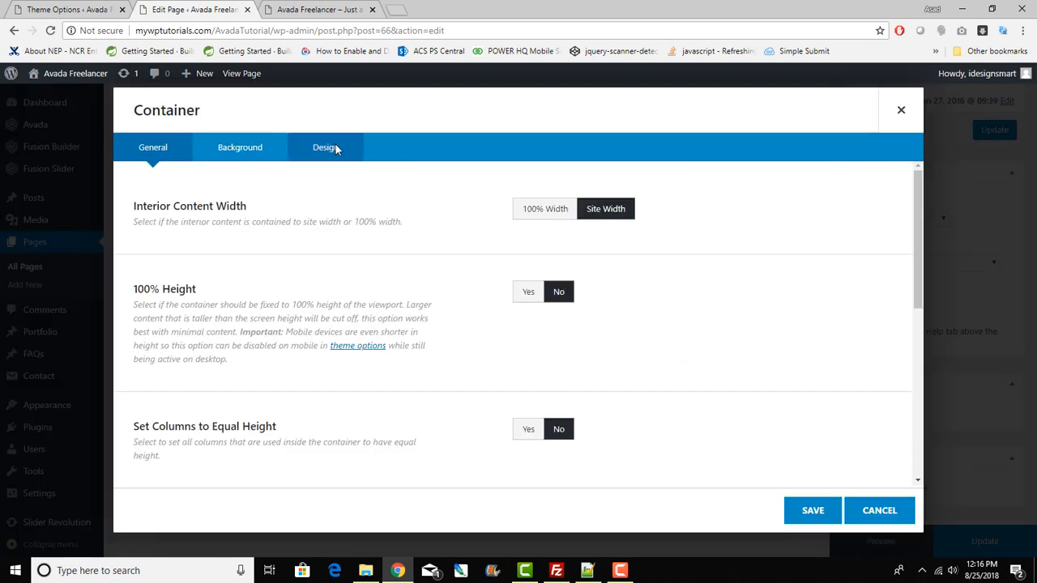
{"action": "left_click", "coordinate": [248, 152]}
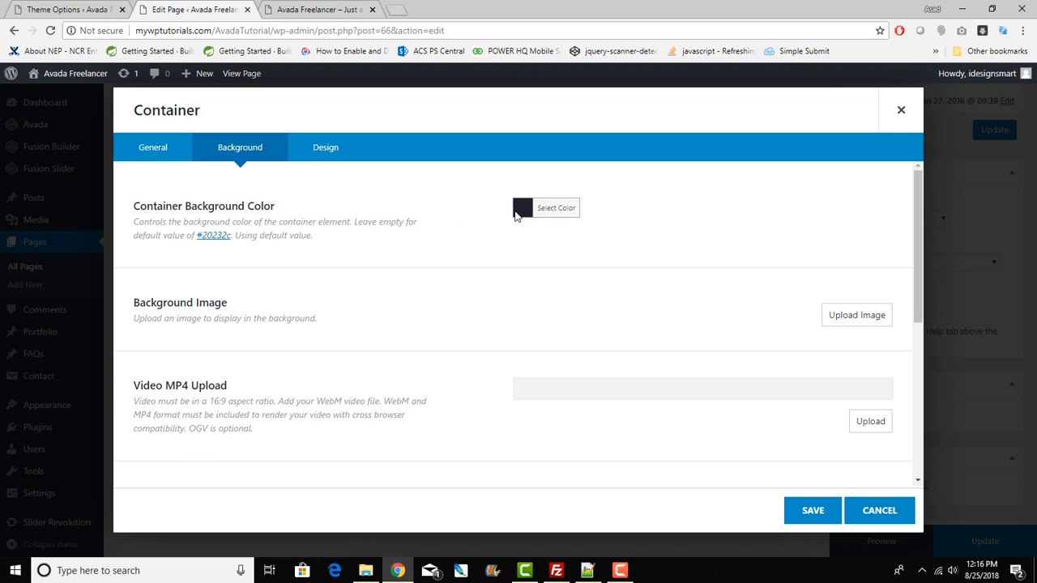
{"action": "scroll", "coordinate": [588, 358], "scroll_direction": "down", "scroll_amount": 4}
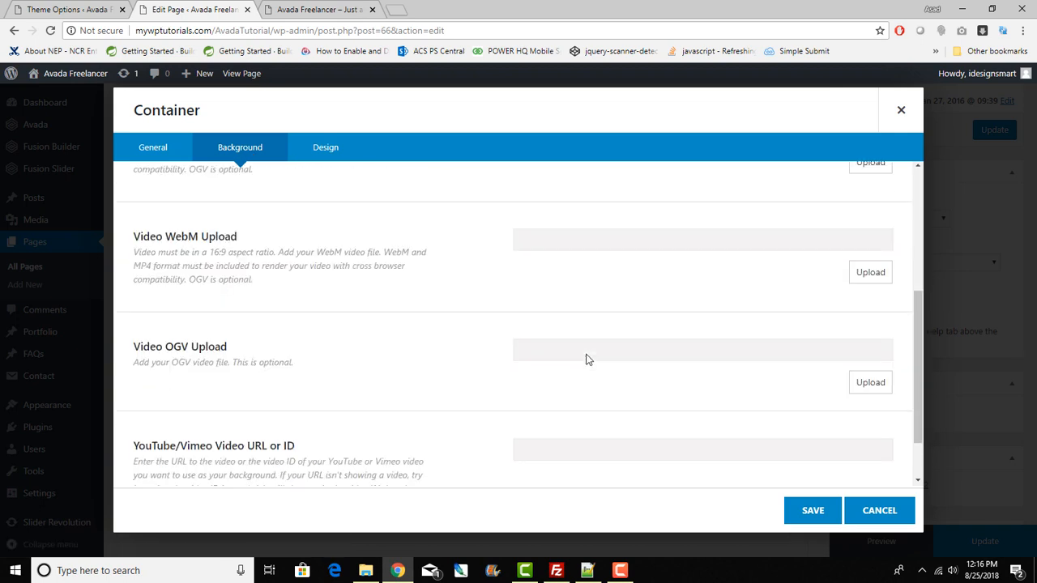
{"action": "scroll", "coordinate": [588, 359], "scroll_direction": "up", "scroll_amount": 5}
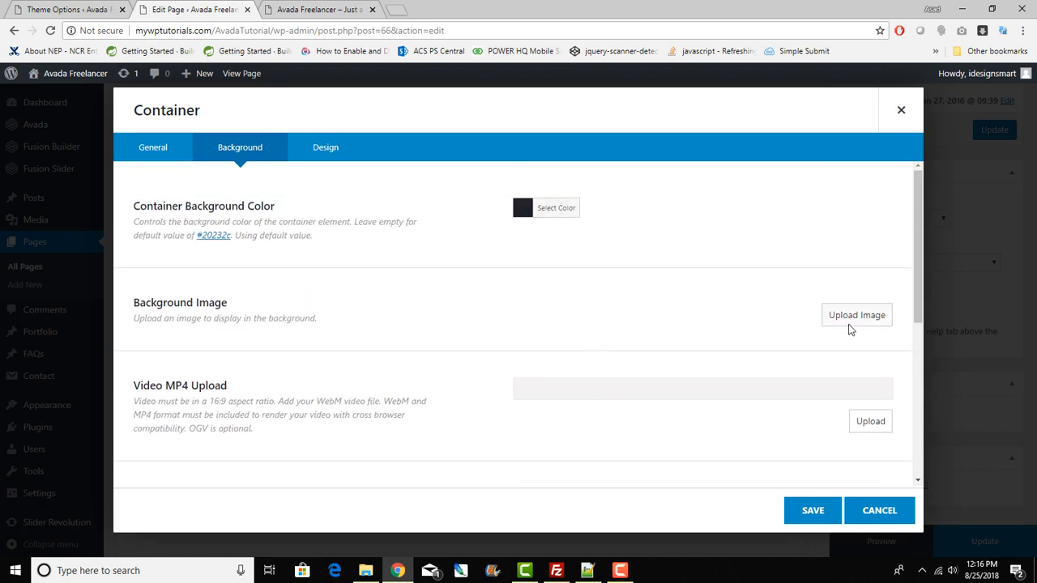
{"action": "scroll", "coordinate": [830, 332], "scroll_direction": "down", "scroll_amount": 3}
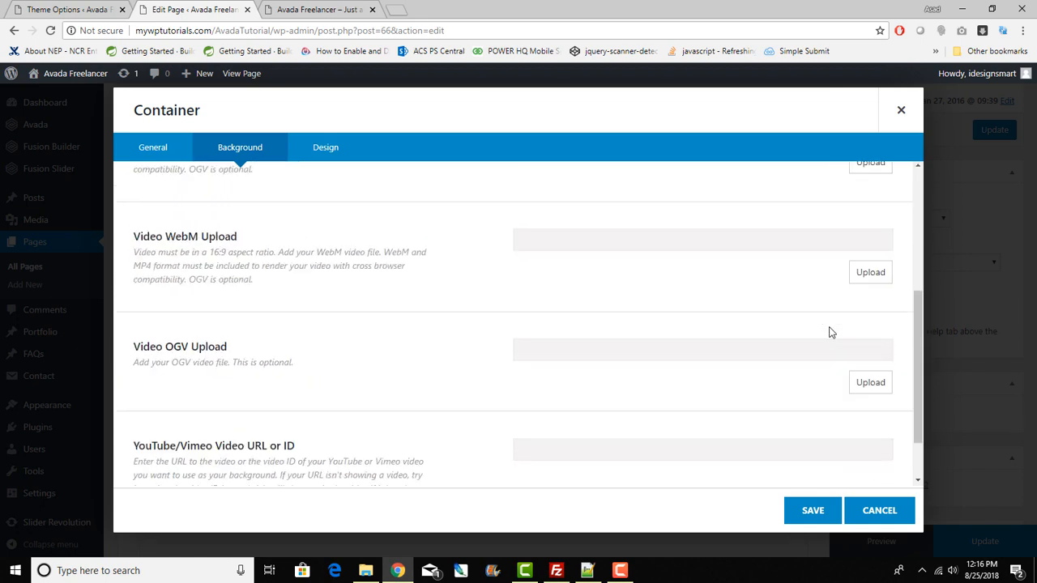
{"action": "scroll", "coordinate": [828, 331], "scroll_direction": "down", "scroll_amount": 1}
{"action": "scroll", "coordinate": [829, 331], "scroll_direction": "up", "scroll_amount": 4}
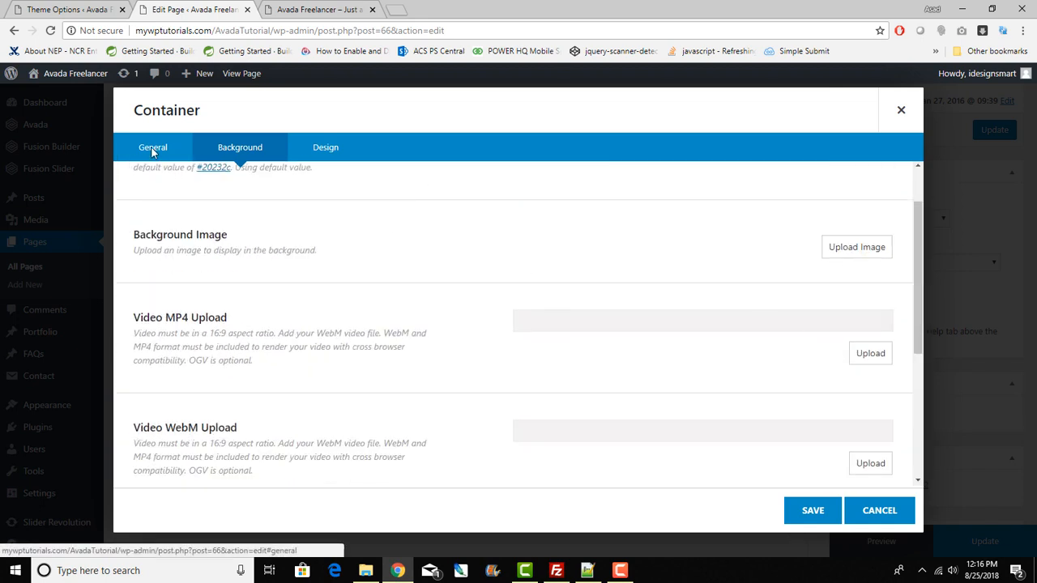
{"action": "left_click", "coordinate": [152, 148]}
{"action": "scroll", "coordinate": [662, 423], "scroll_direction": "down", "scroll_amount": 5}
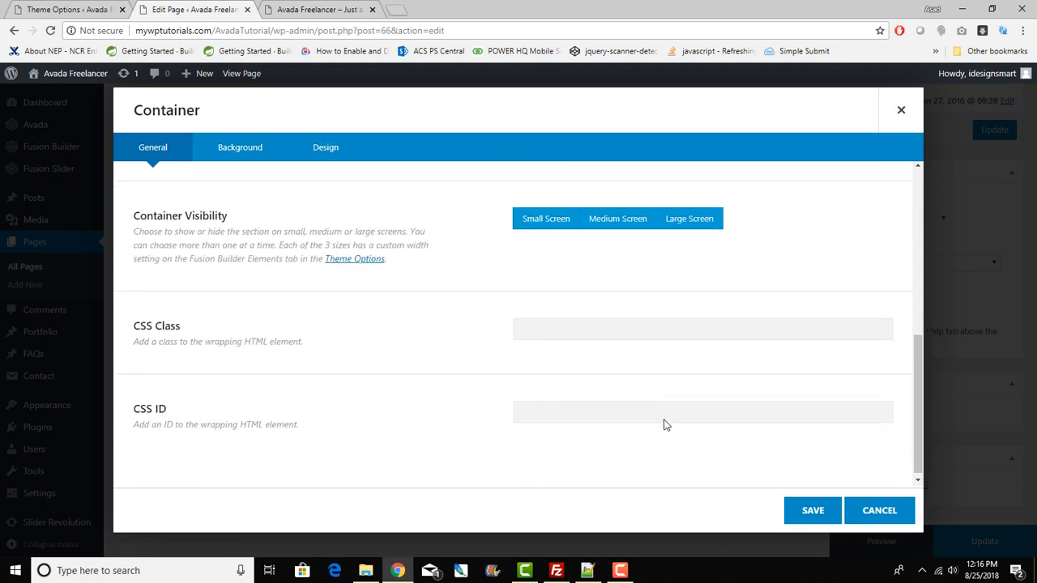
{"action": "scroll", "coordinate": [564, 321], "scroll_direction": "up", "scroll_amount": 5}
Step: Review the Design tab's border, margin and padding, close without changes, and view the live site
{"action": "left_click", "coordinate": [323, 147]}
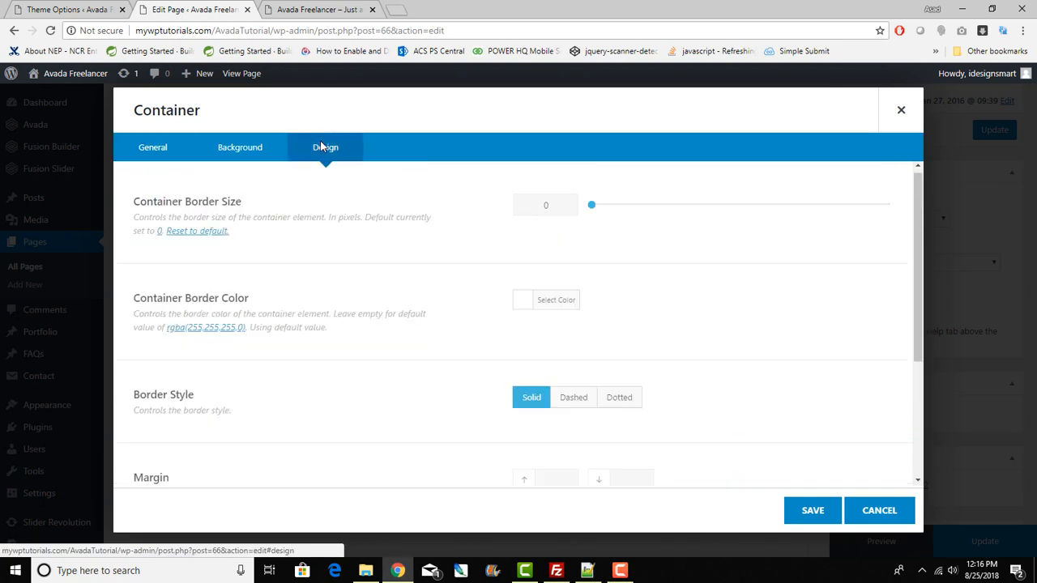
{"action": "scroll", "coordinate": [473, 274], "scroll_direction": "down", "scroll_amount": 3}
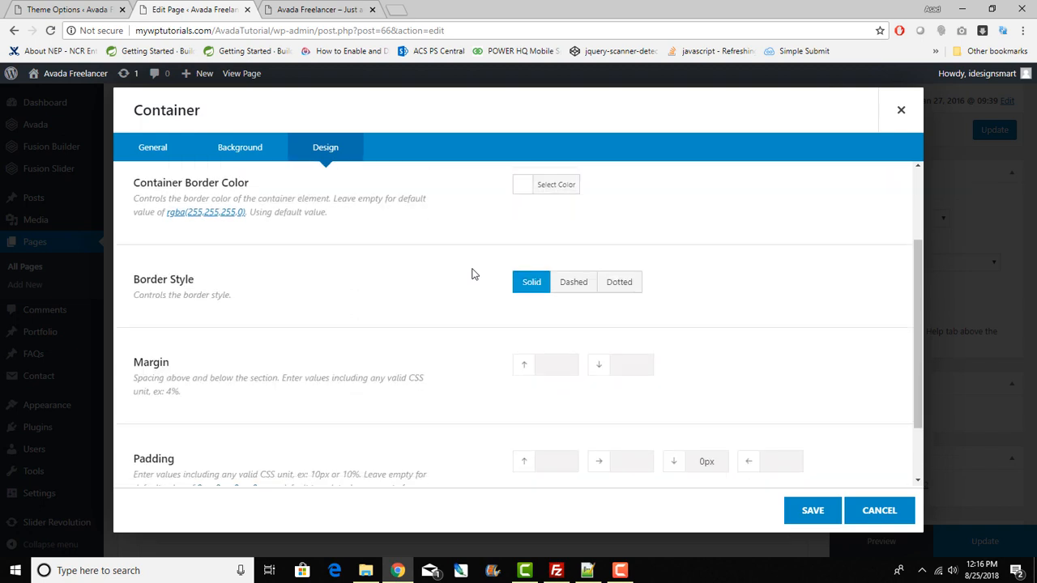
{"action": "scroll", "coordinate": [473, 273], "scroll_direction": "up", "scroll_amount": 3}
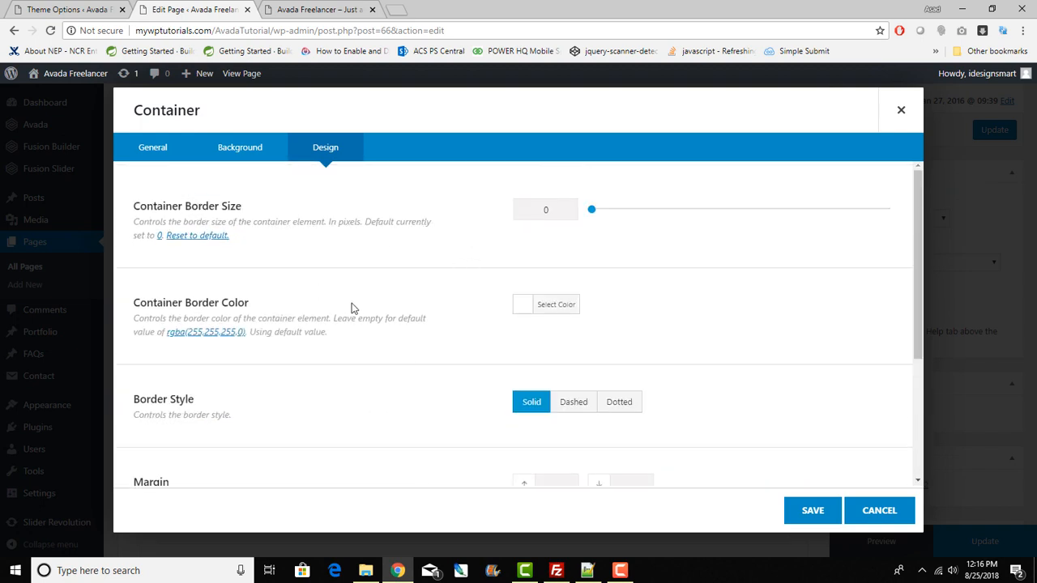
{"action": "scroll", "coordinate": [353, 309], "scroll_direction": "down", "scroll_amount": 3}
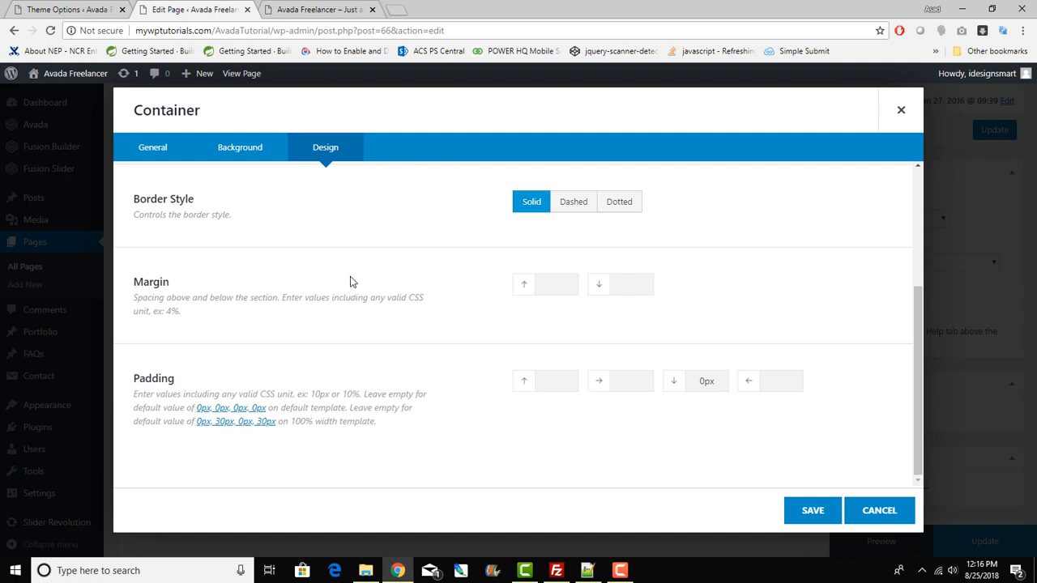
{"action": "left_click", "coordinate": [898, 111]}
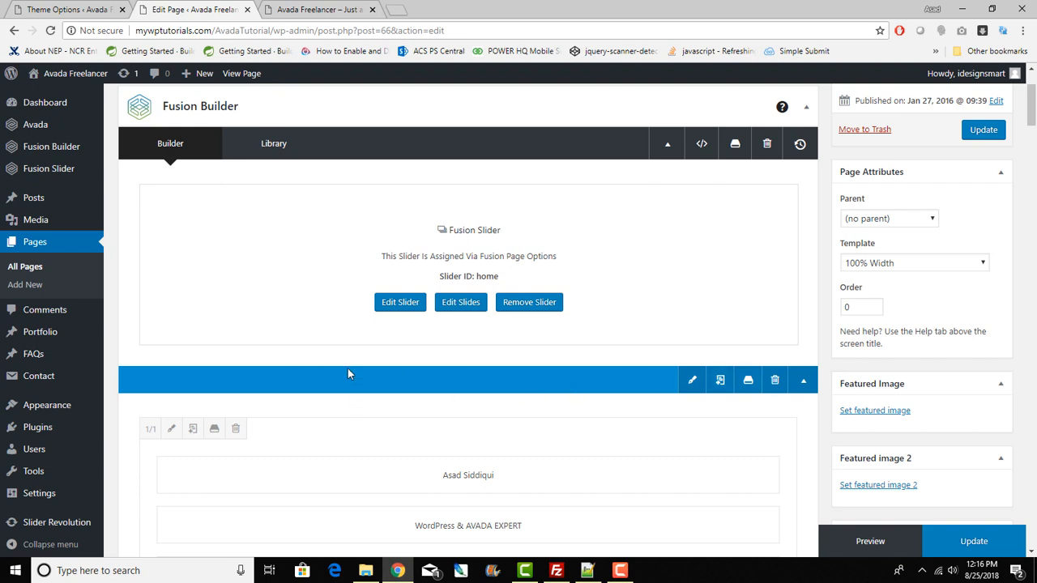
{"action": "left_click", "coordinate": [314, 6]}
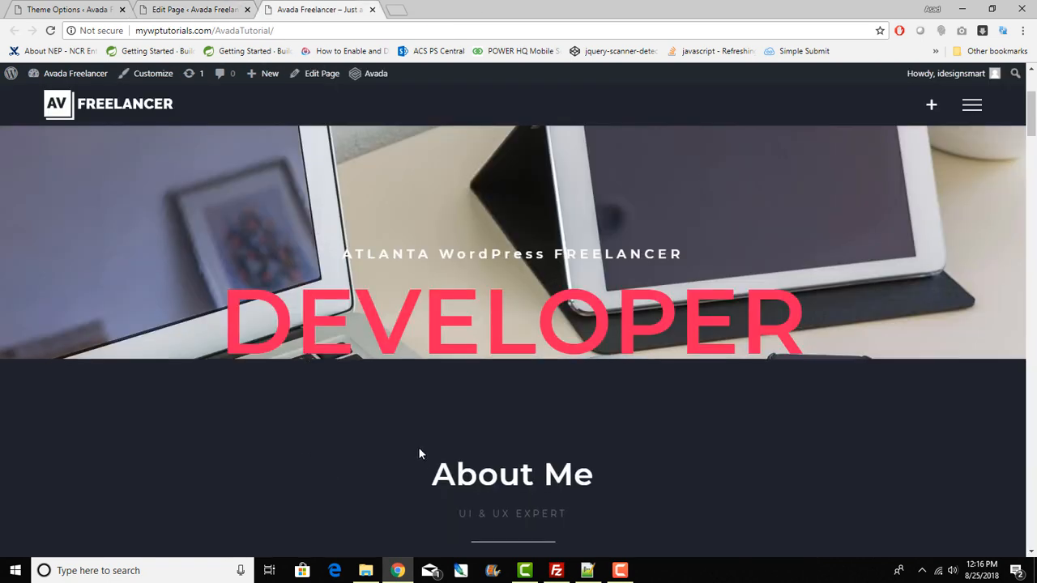
{"action": "scroll", "coordinate": [418, 447], "scroll_direction": "down", "scroll_amount": 3}
{"action": "left_click_drag", "start_coordinate": [135, 329], "coordinate": [536, 347]}
{"action": "left_click", "coordinate": [199, 9]}
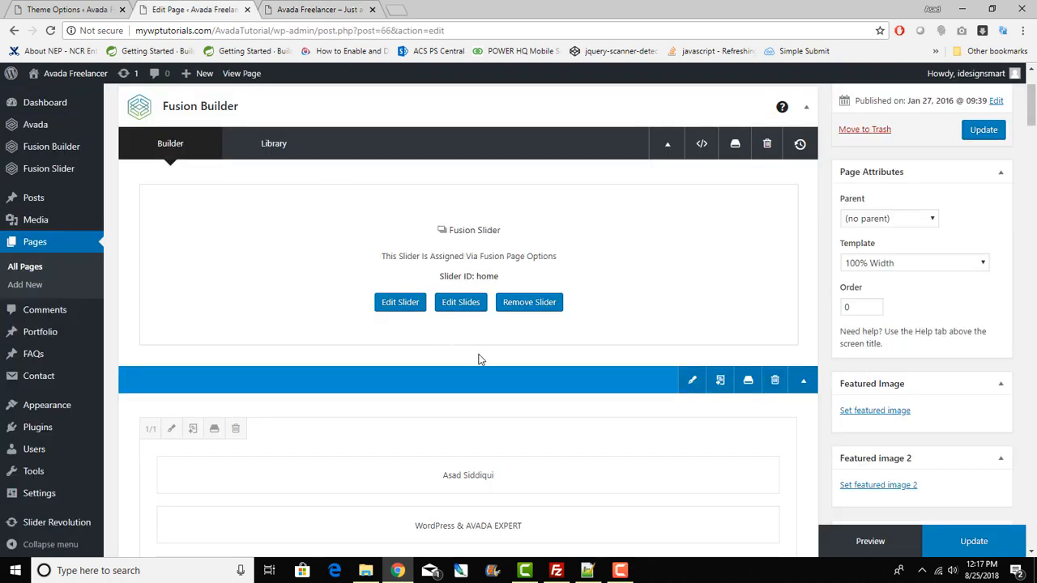
{"action": "scroll", "coordinate": [478, 359], "scroll_direction": "down", "scroll_amount": 2}
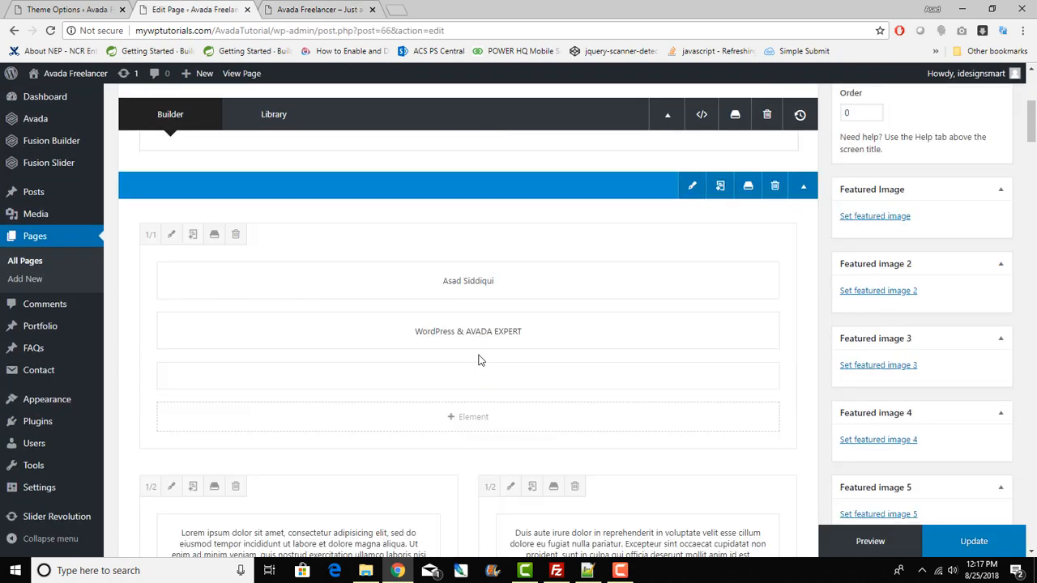
{"action": "left_click", "coordinate": [173, 236]}
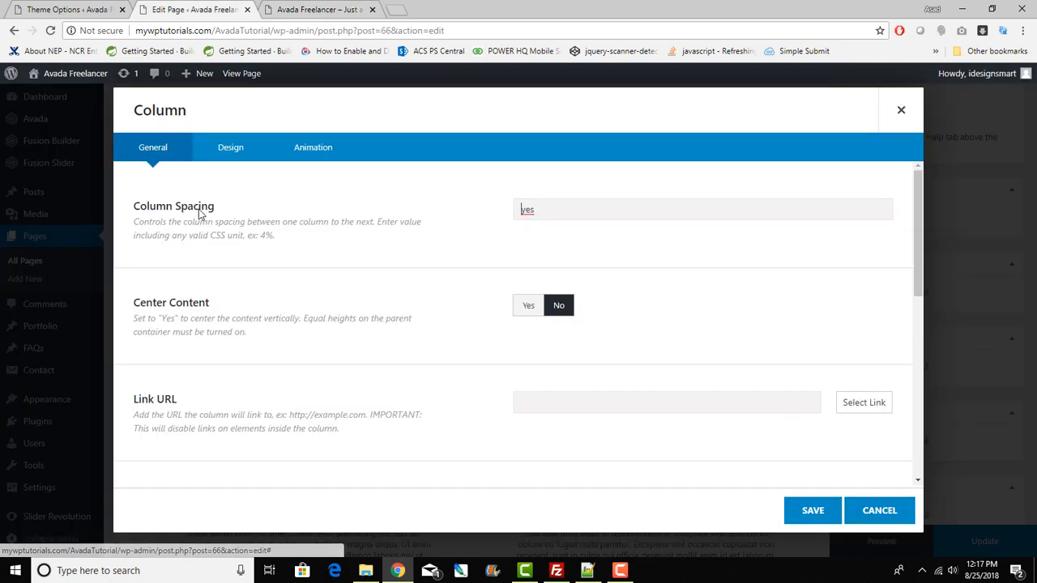
{"action": "left_click", "coordinate": [231, 147]}
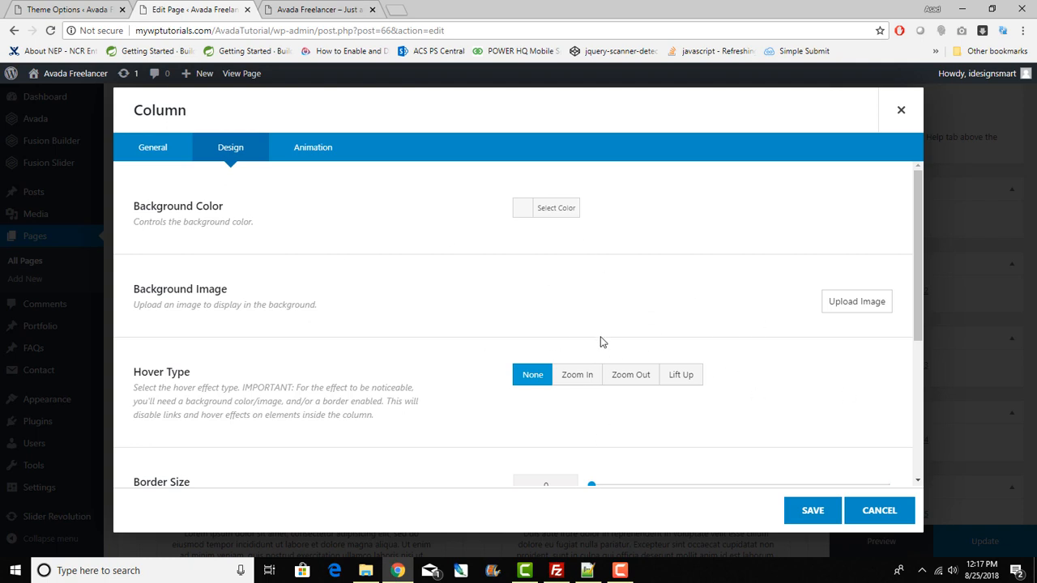
{"action": "scroll", "coordinate": [600, 336], "scroll_direction": "down", "scroll_amount": 3}
{"action": "scroll", "coordinate": [600, 336], "scroll_direction": "up", "scroll_amount": 3}
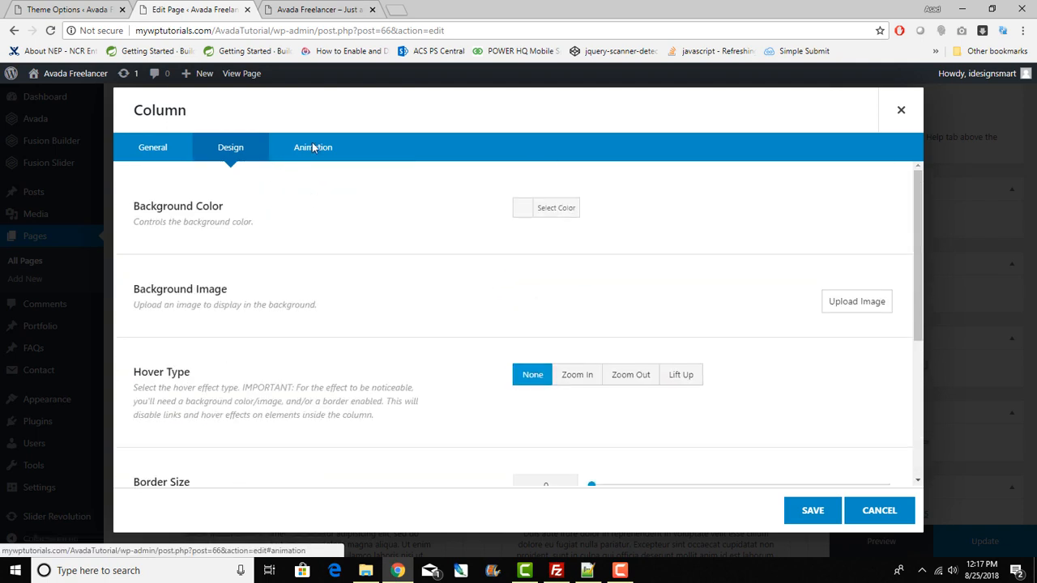
{"action": "left_click", "coordinate": [312, 146]}
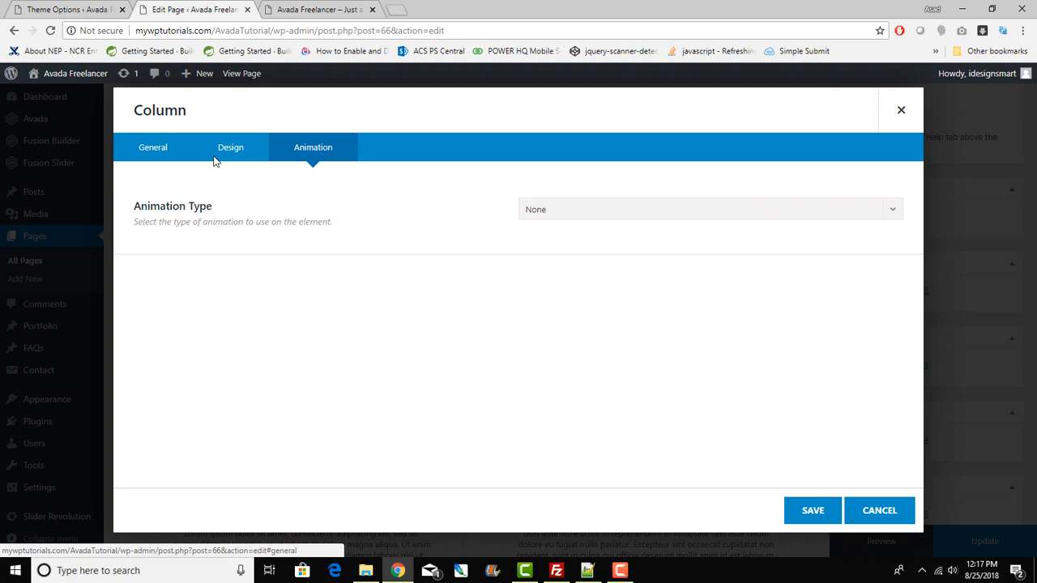
{"action": "left_click", "coordinate": [567, 213]}
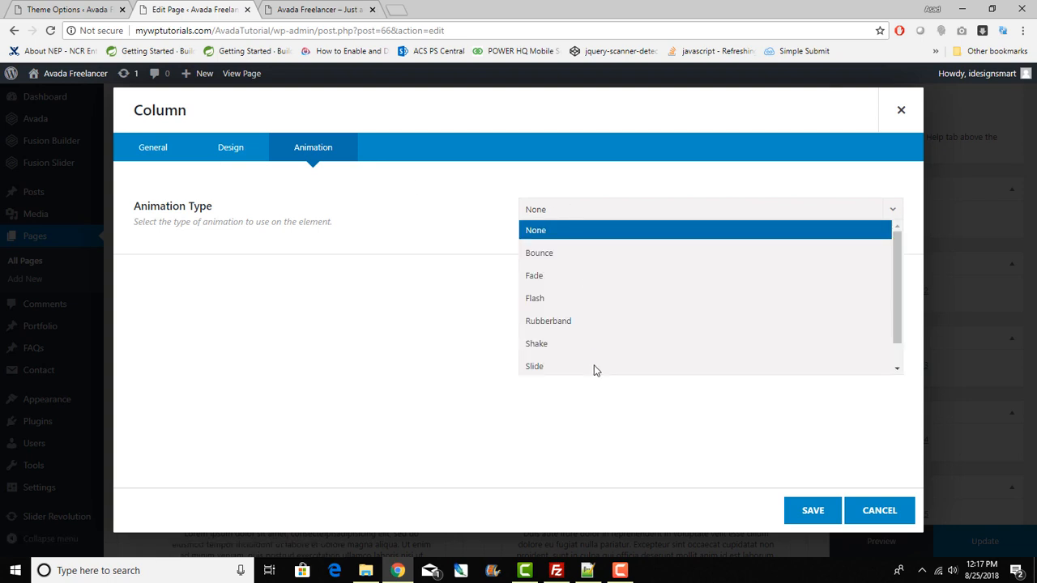
{"action": "left_click", "coordinate": [427, 328]}
{"action": "left_click", "coordinate": [893, 517]}
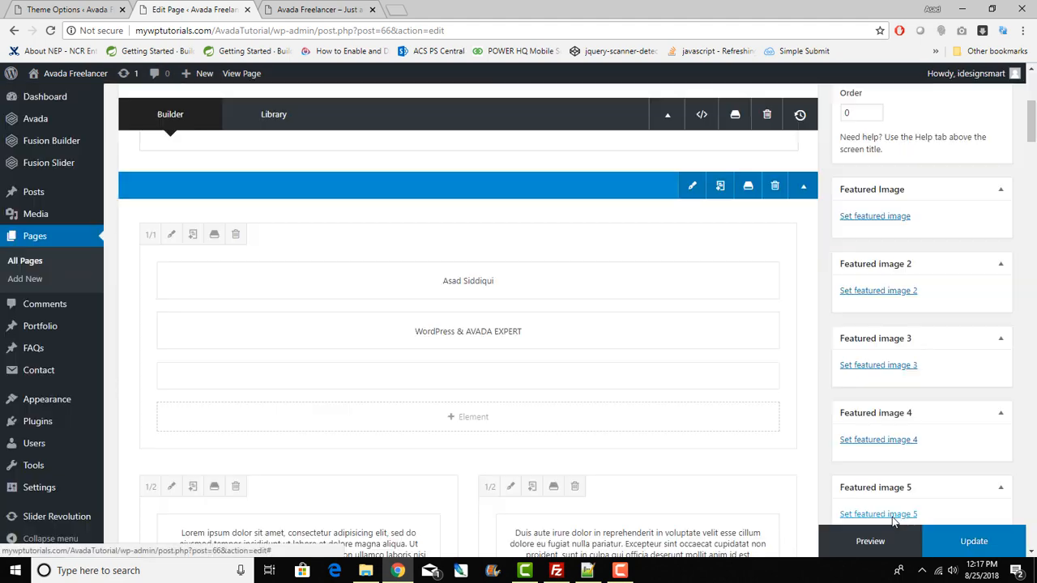
{"action": "scroll", "coordinate": [676, 417], "scroll_direction": "down", "scroll_amount": 6}
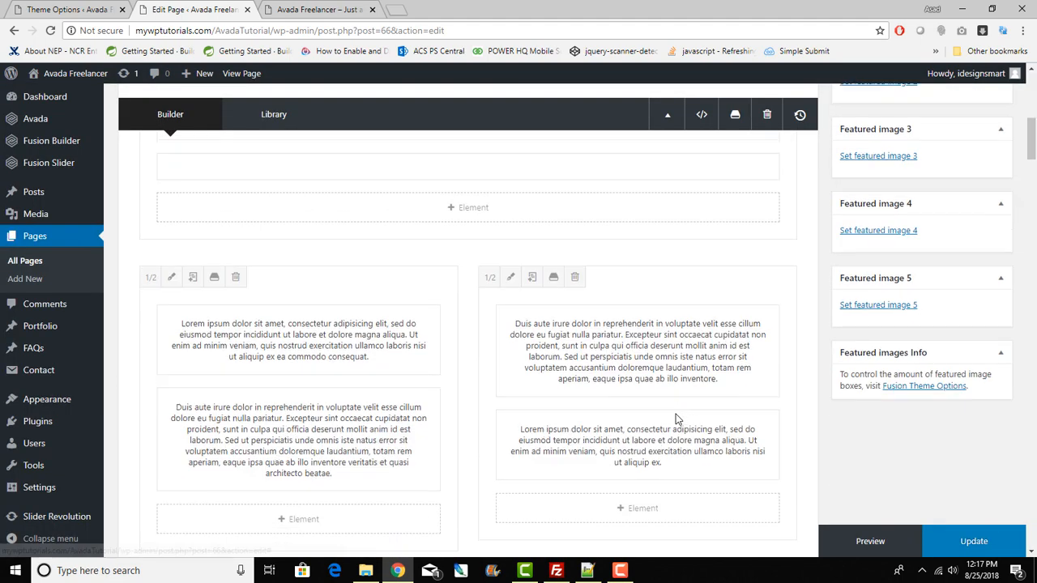
{"action": "left_click", "coordinate": [283, 8]}
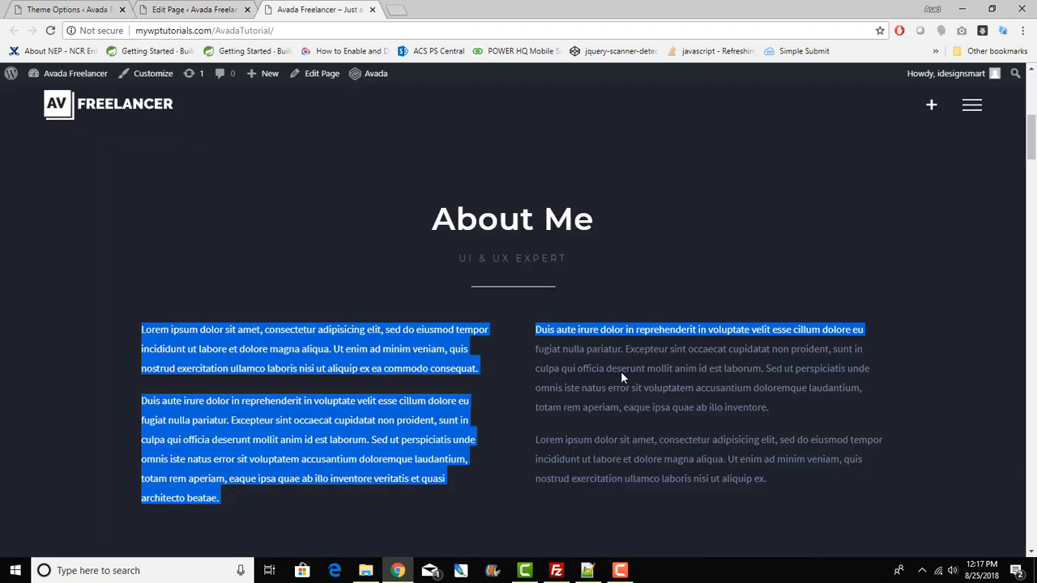
{"action": "scroll", "coordinate": [622, 373], "scroll_direction": "down", "scroll_amount": 4}
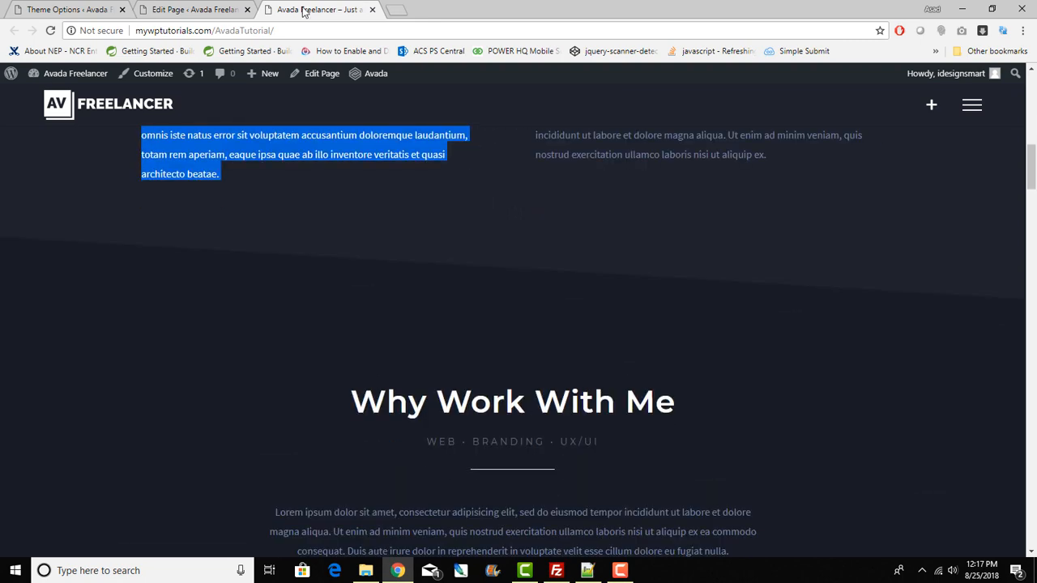
{"action": "left_click", "coordinate": [207, 9]}
{"action": "scroll", "coordinate": [421, 359], "scroll_direction": "down", "scroll_amount": 3}
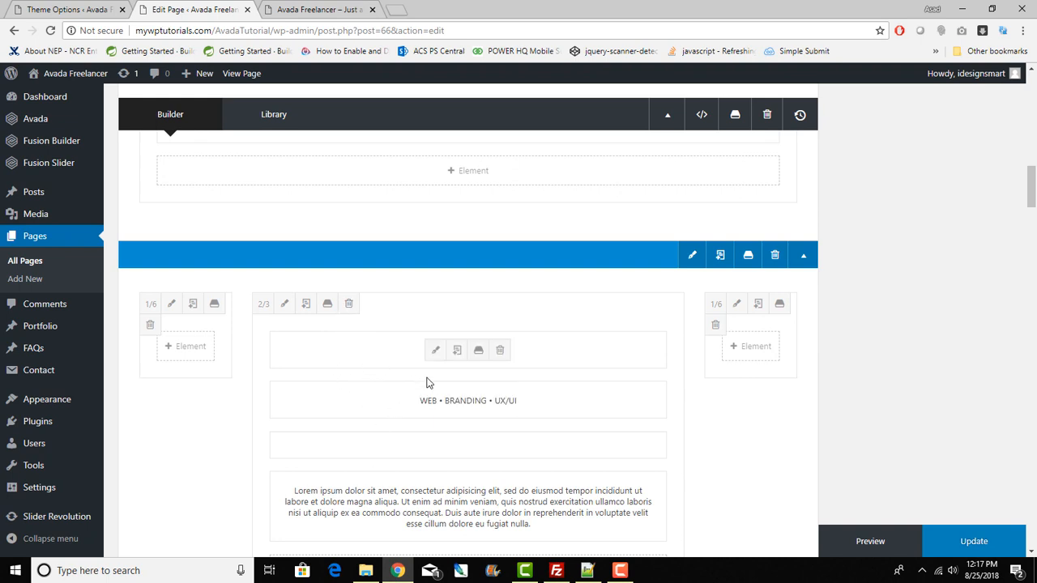
{"action": "scroll", "coordinate": [434, 382], "scroll_direction": "down", "scroll_amount": 4}
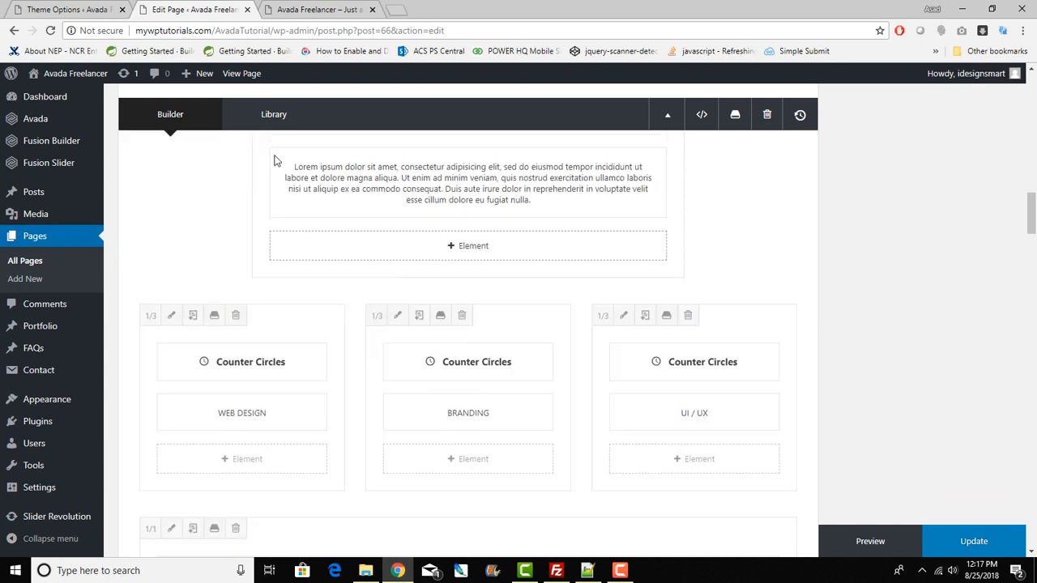
{"action": "left_click", "coordinate": [316, 9]}
{"action": "scroll", "coordinate": [477, 415], "scroll_direction": "down", "scroll_amount": 4}
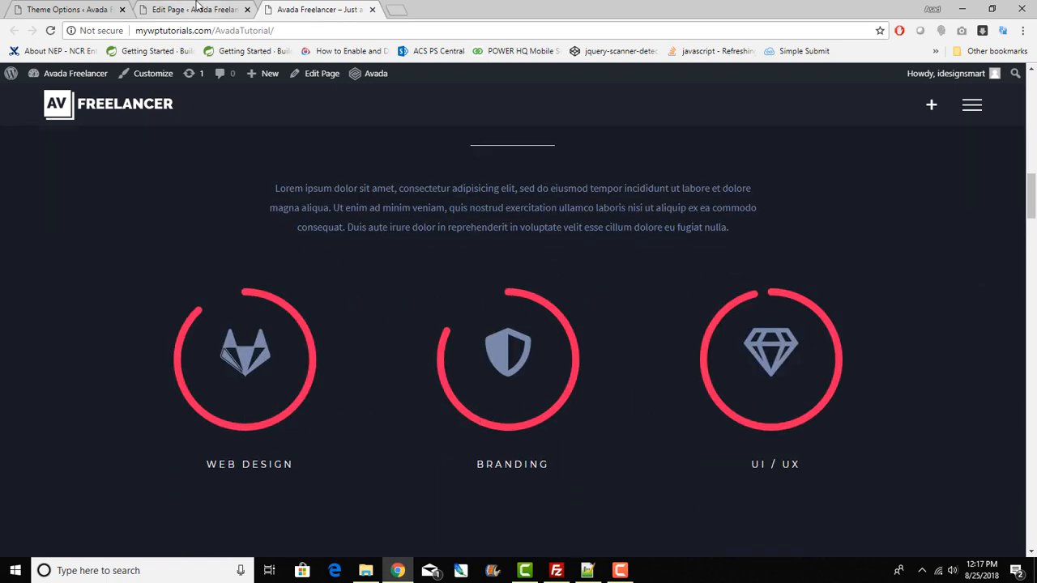
{"action": "left_click", "coordinate": [197, 7]}
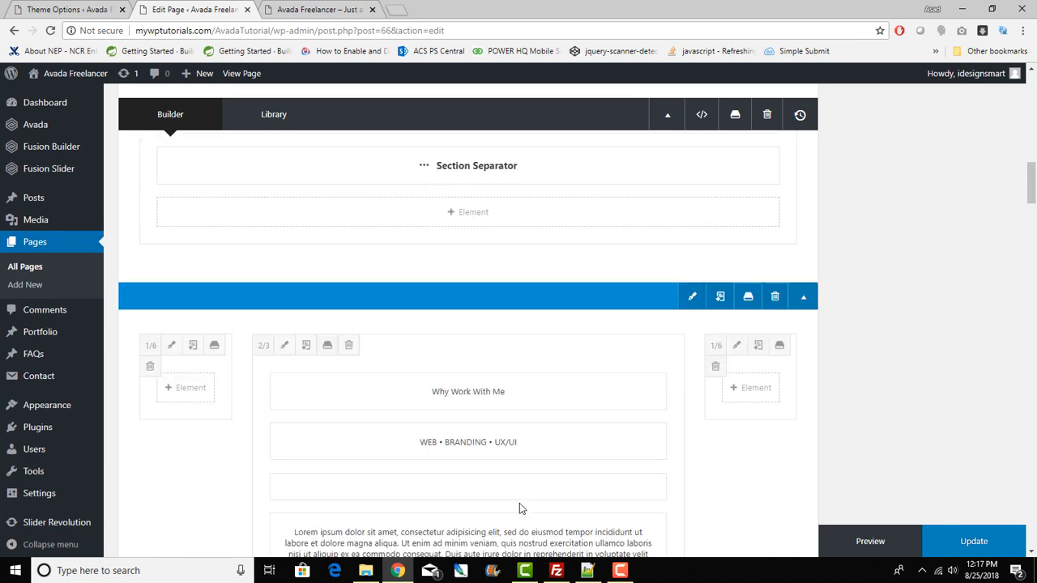
{"action": "scroll", "coordinate": [519, 503], "scroll_direction": "up", "scroll_amount": 5}
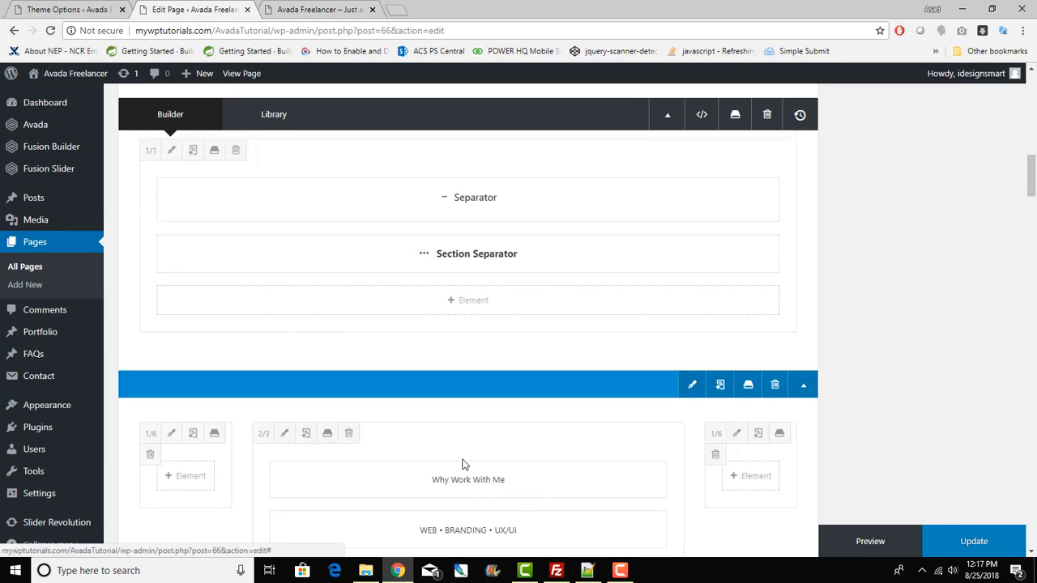
{"action": "scroll", "coordinate": [463, 462], "scroll_direction": "down", "scroll_amount": 2}
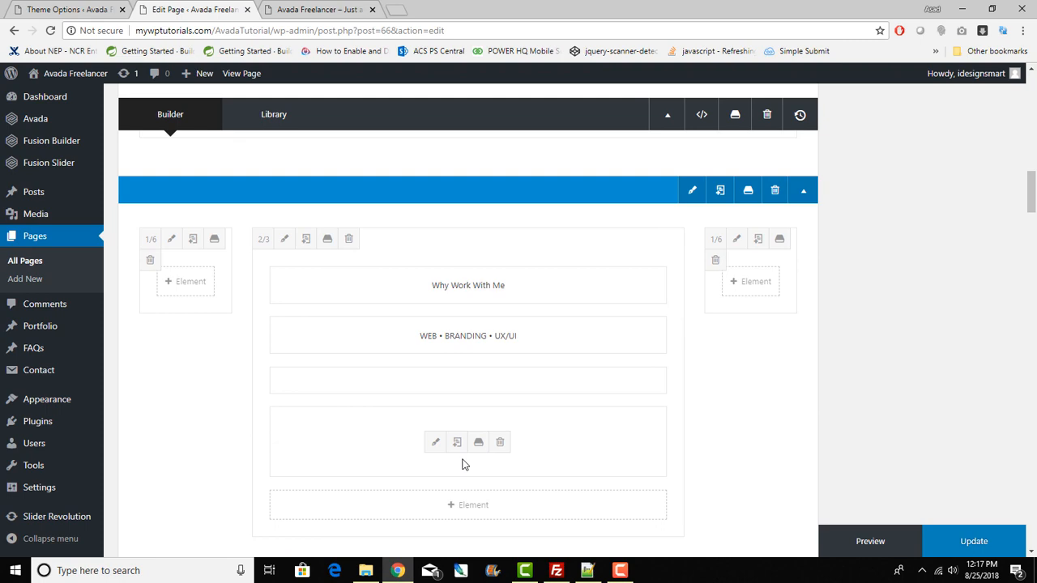
{"action": "scroll", "coordinate": [463, 463], "scroll_direction": "up", "scroll_amount": 12}
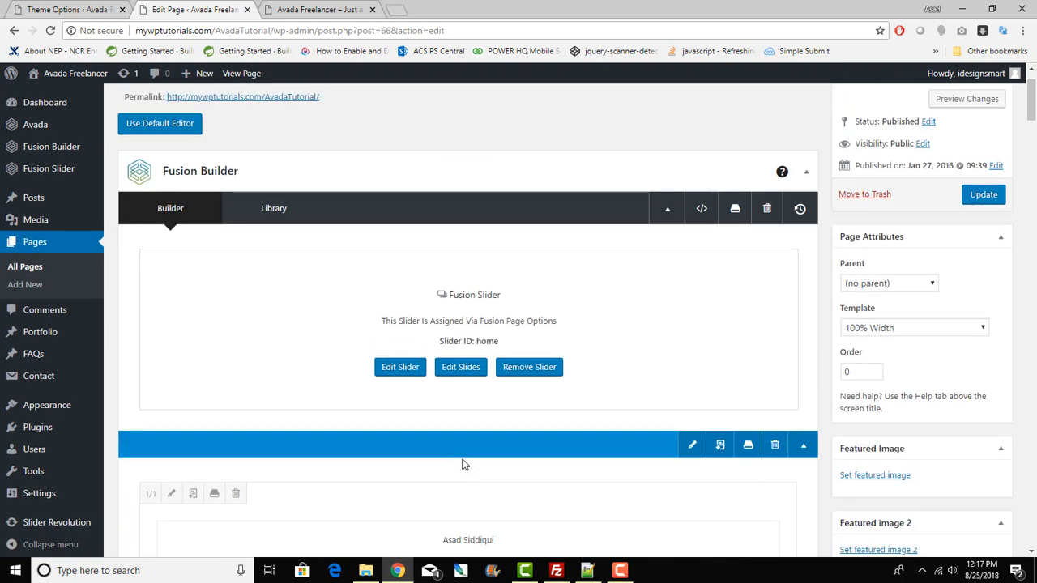
{"action": "scroll", "coordinate": [467, 456], "scroll_direction": "down", "scroll_amount": 10}
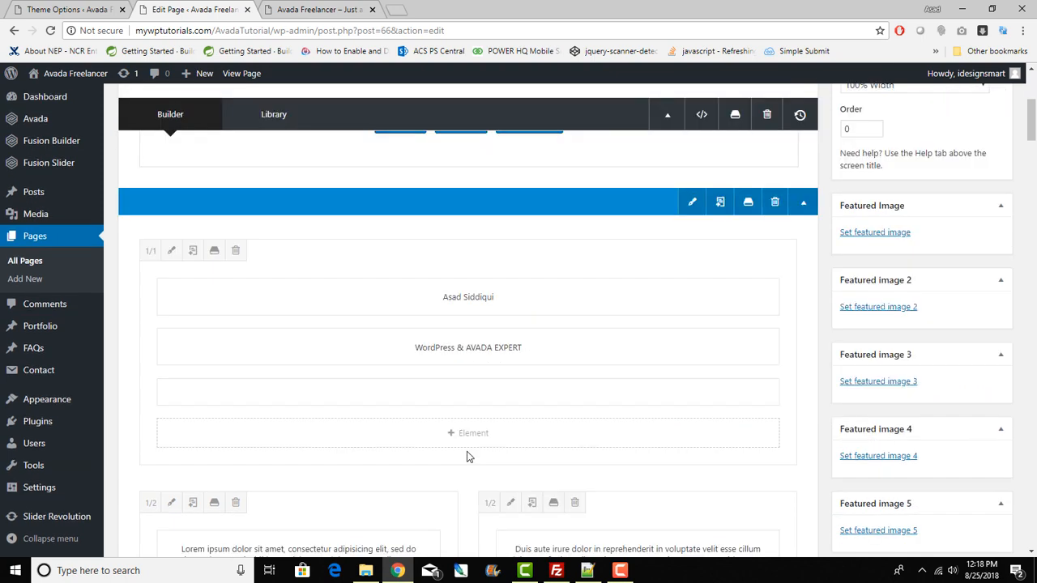
{"action": "scroll", "coordinate": [468, 458], "scroll_direction": "down", "scroll_amount": 10}
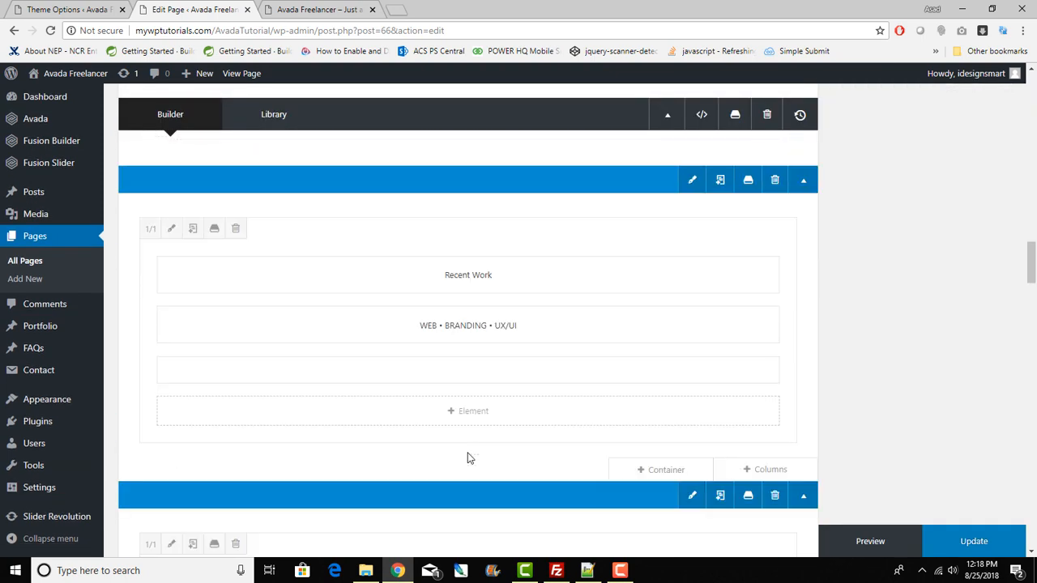
{"action": "scroll", "coordinate": [467, 458], "scroll_direction": "down", "scroll_amount": 10}
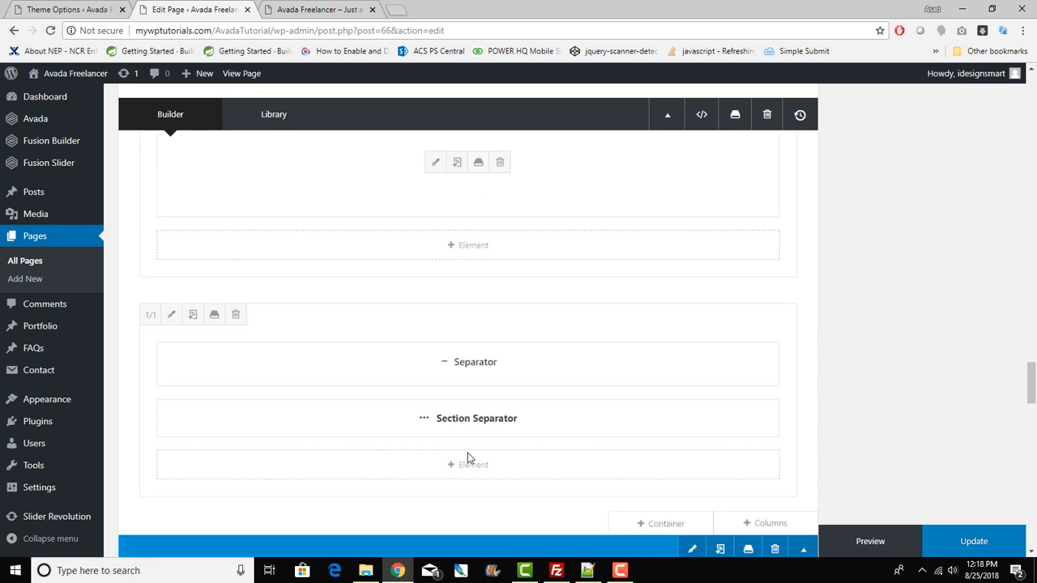
{"action": "scroll", "coordinate": [467, 458], "scroll_direction": "down", "scroll_amount": 5}
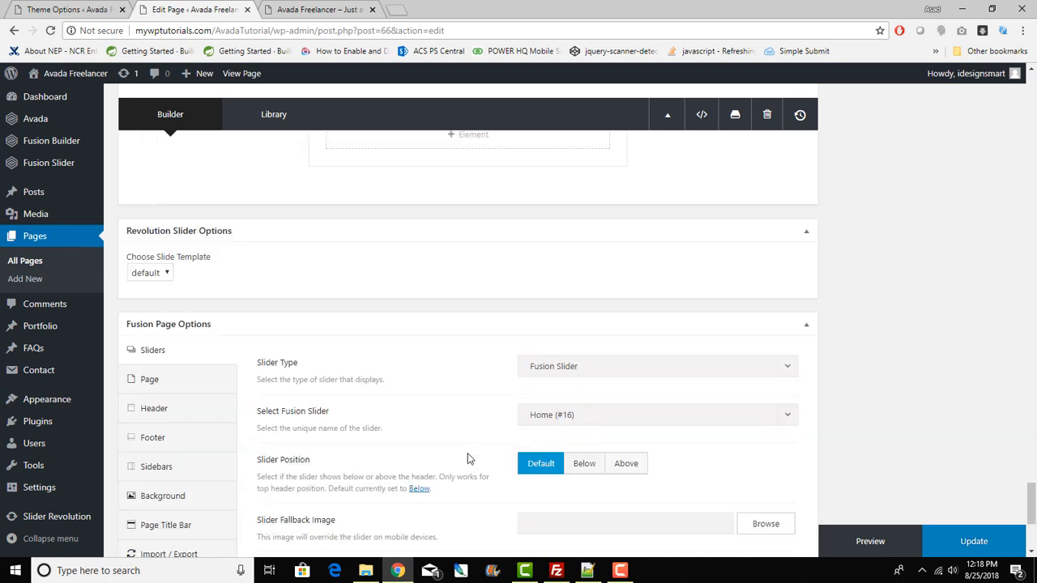
{"action": "scroll", "coordinate": [467, 459], "scroll_direction": "up", "scroll_amount": 3}
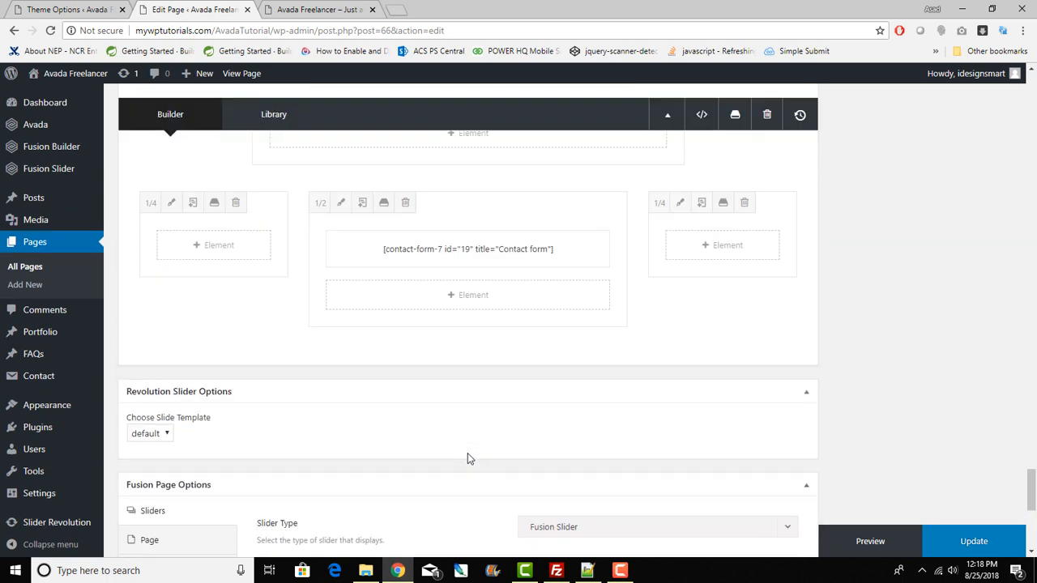
{"action": "scroll", "coordinate": [467, 459], "scroll_direction": "up", "scroll_amount": 5}
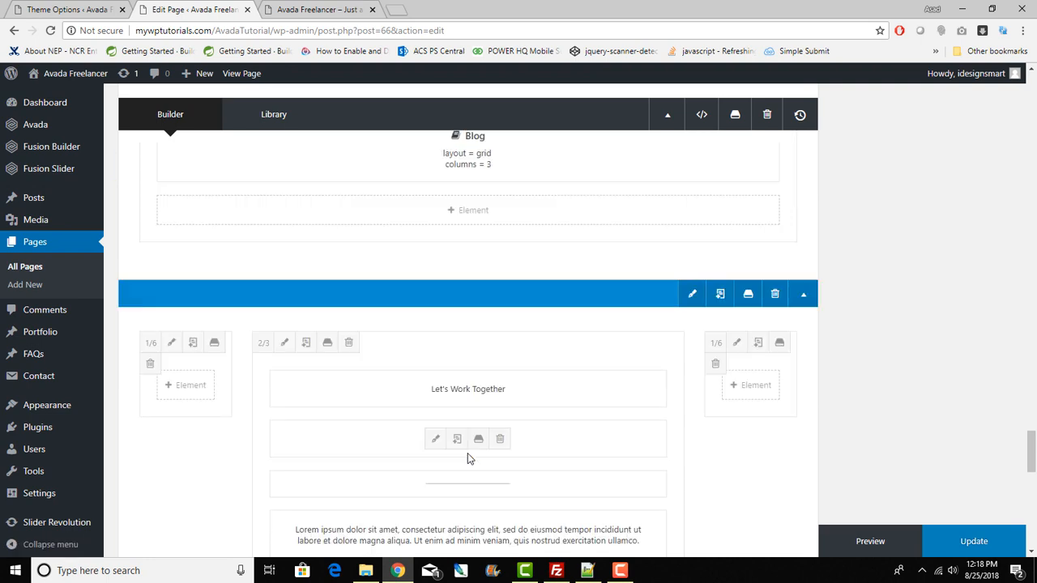
{"action": "mouse_move", "coordinate": [682, 257]}
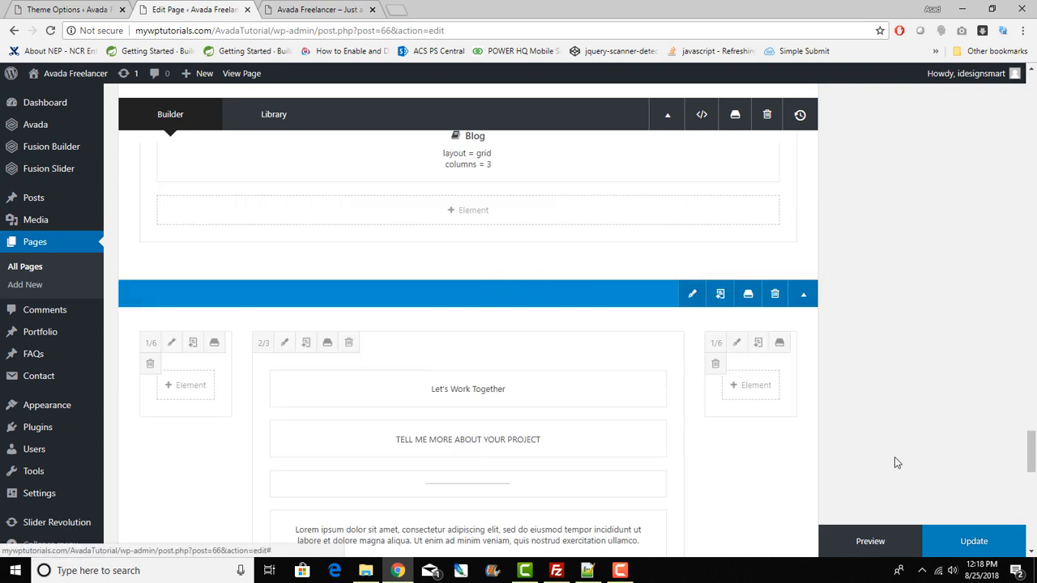
{"action": "scroll", "coordinate": [896, 459], "scroll_direction": "up", "scroll_amount": 3}
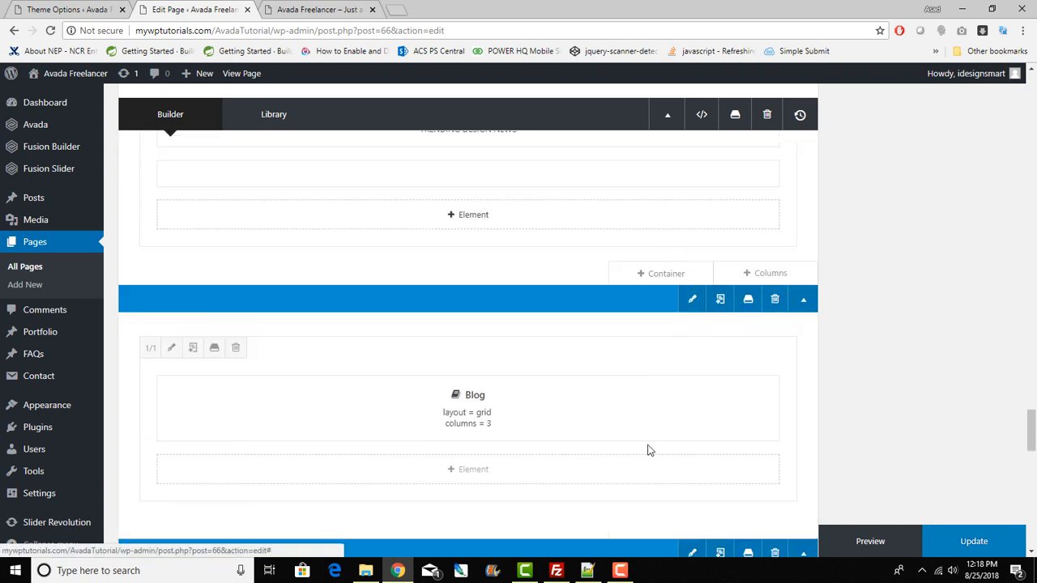
{"action": "left_click", "coordinate": [659, 275]}
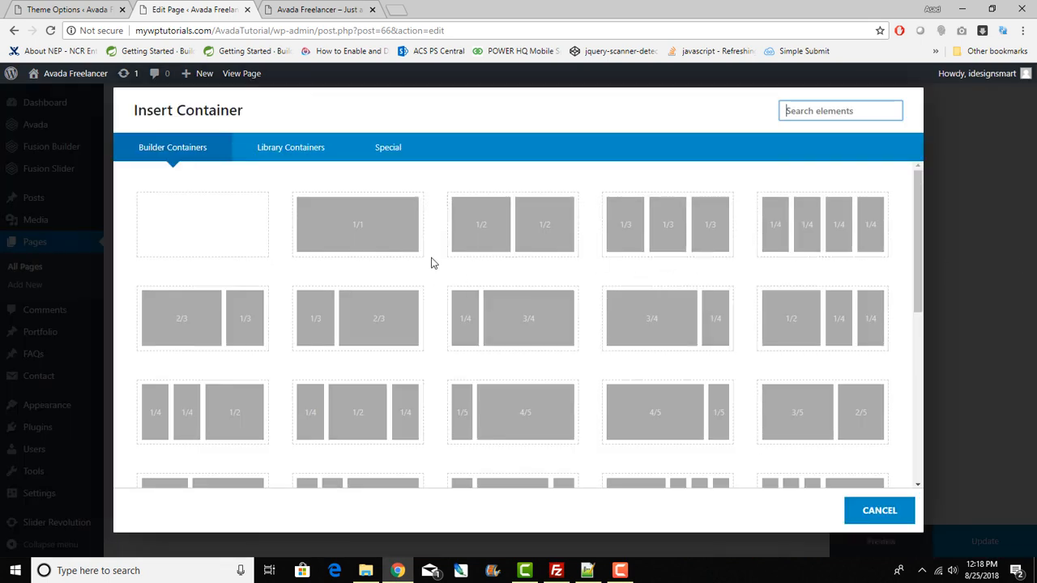
{"action": "left_click", "coordinate": [368, 242]}
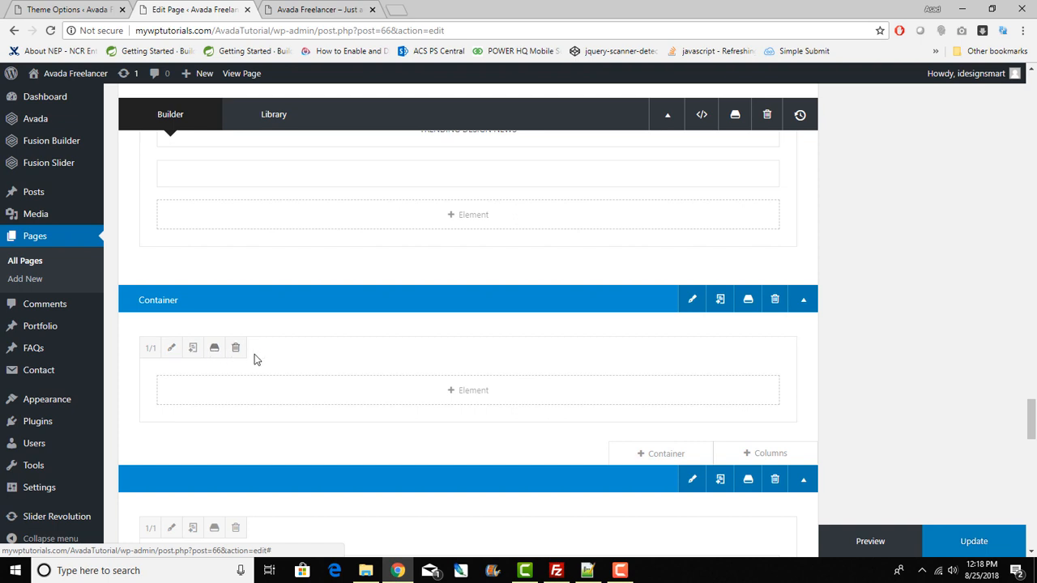
{"action": "left_click", "coordinate": [761, 455]}
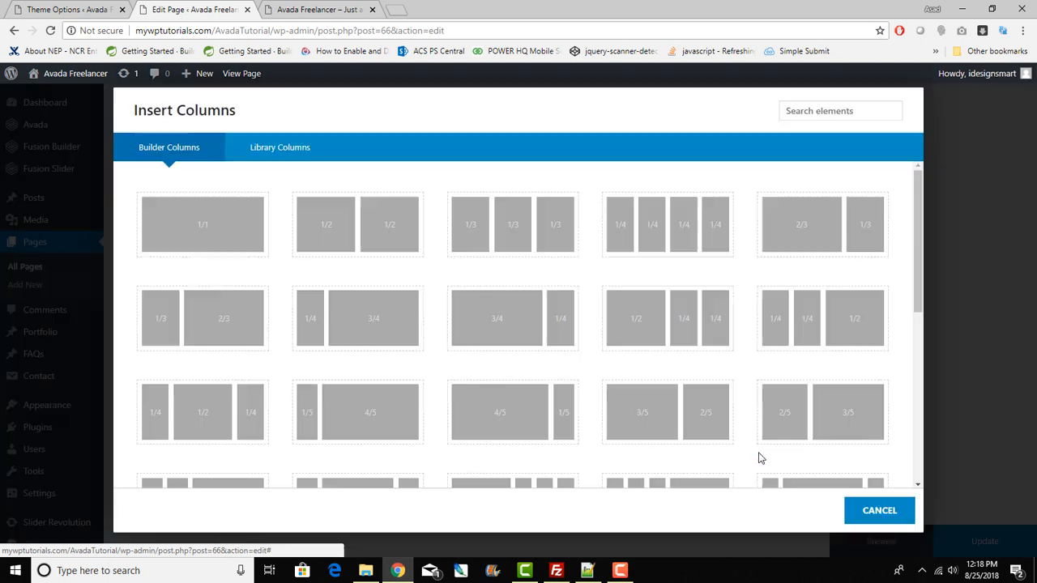
{"action": "left_click", "coordinate": [659, 416]}
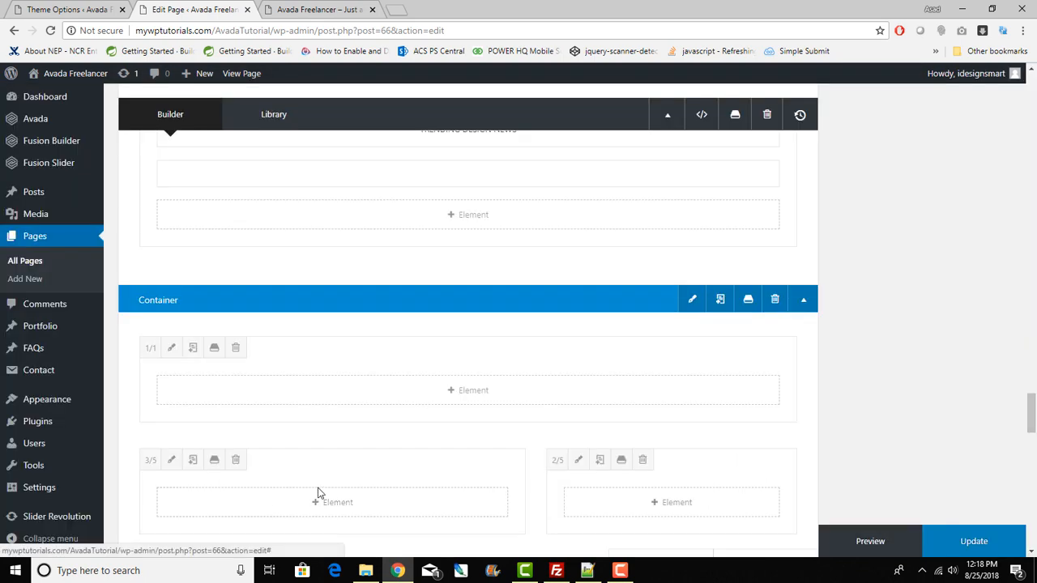
{"action": "left_click", "coordinate": [775, 299]}
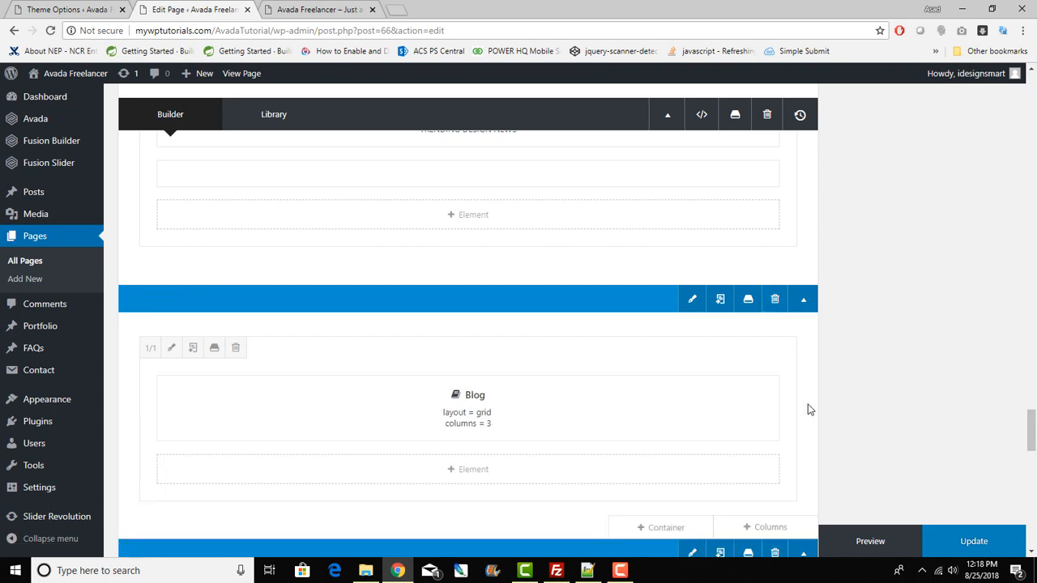
{"action": "scroll", "coordinate": [804, 454], "scroll_direction": "up", "scroll_amount": 10}
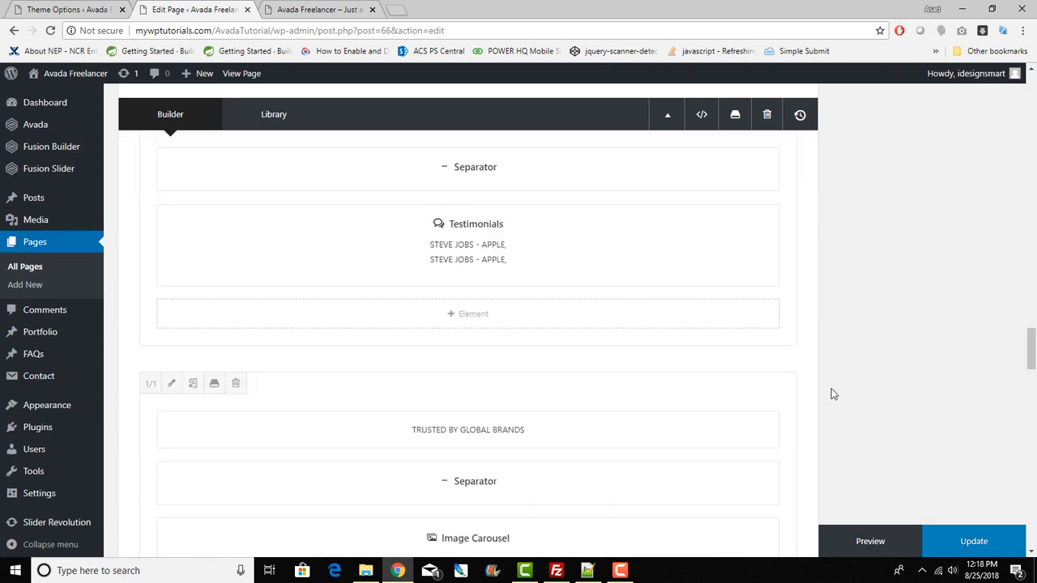
{"action": "scroll", "coordinate": [830, 394], "scroll_direction": "up", "scroll_amount": 10}
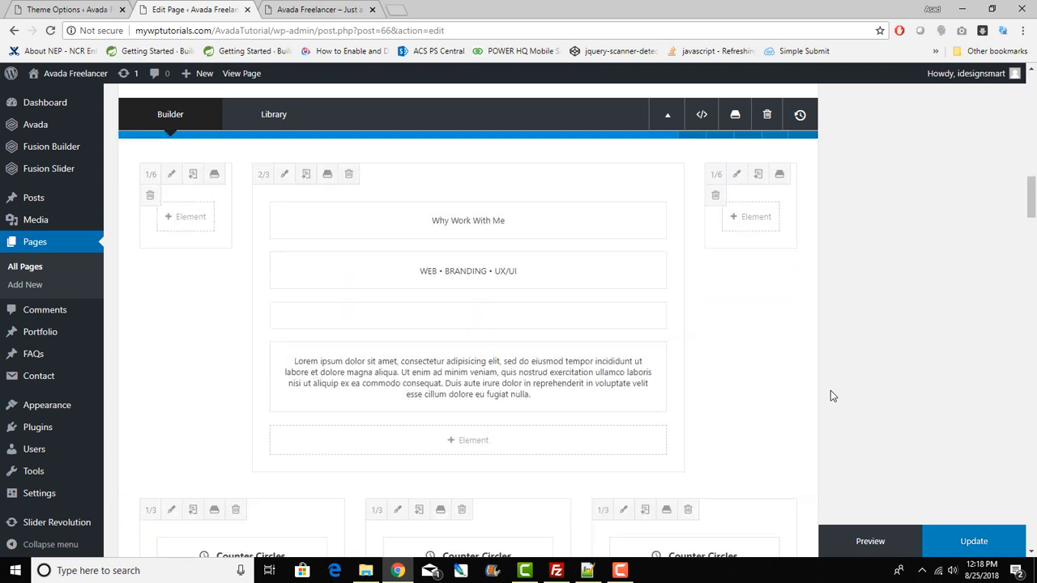
{"action": "scroll", "coordinate": [830, 397], "scroll_direction": "down", "scroll_amount": 5}
{"action": "scroll", "coordinate": [830, 397], "scroll_direction": "up", "scroll_amount": 1}
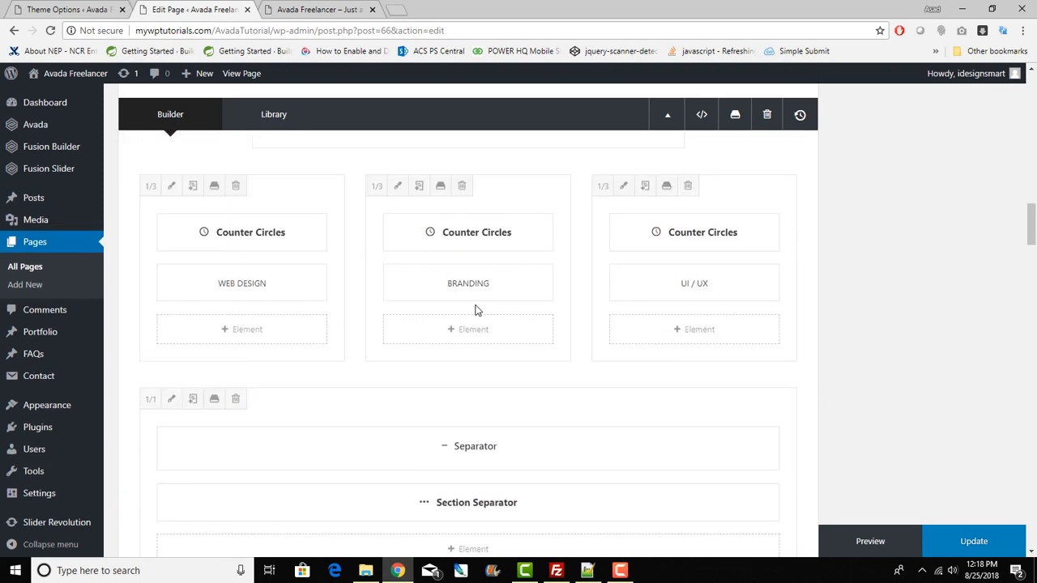
{"action": "scroll", "coordinate": [477, 308], "scroll_direction": "up", "scroll_amount": 3}
{"action": "scroll", "coordinate": [477, 309], "scroll_direction": "down", "scroll_amount": 2}
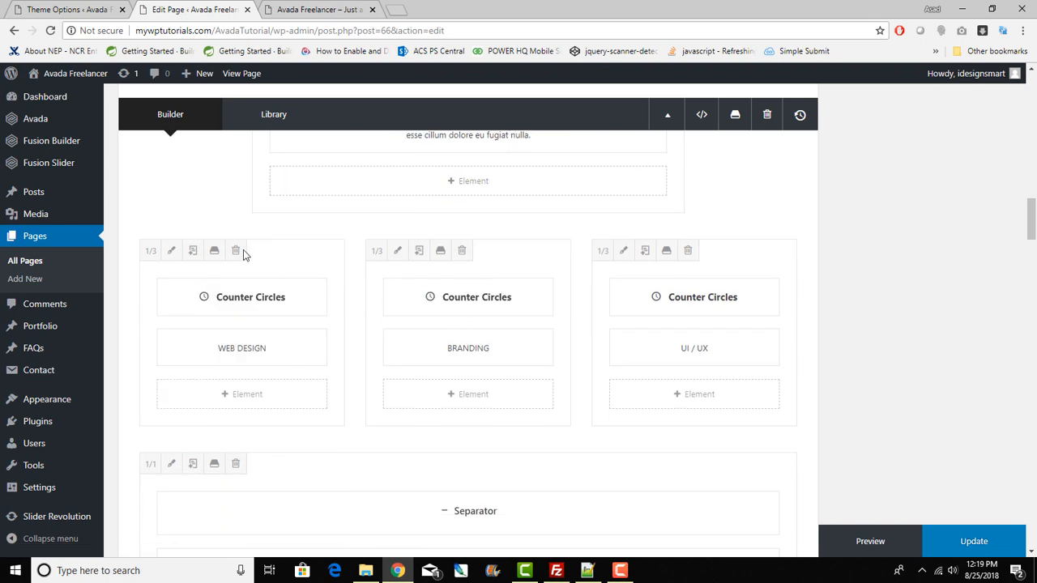
{"action": "left_click", "coordinate": [231, 398]}
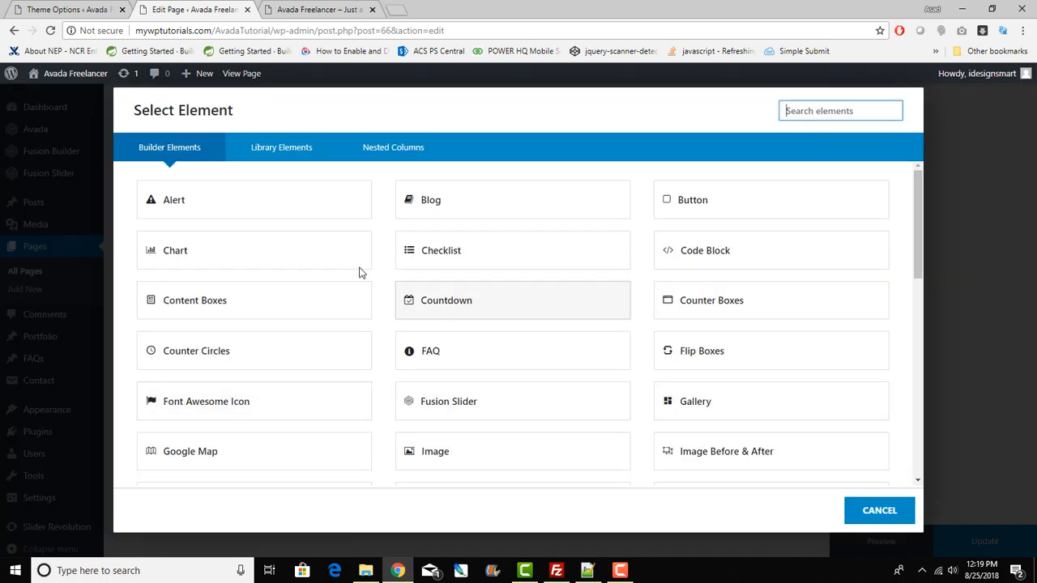
{"action": "scroll", "coordinate": [362, 268], "scroll_direction": "down", "scroll_amount": 2}
{"action": "scroll", "coordinate": [363, 264], "scroll_direction": "down", "scroll_amount": 5}
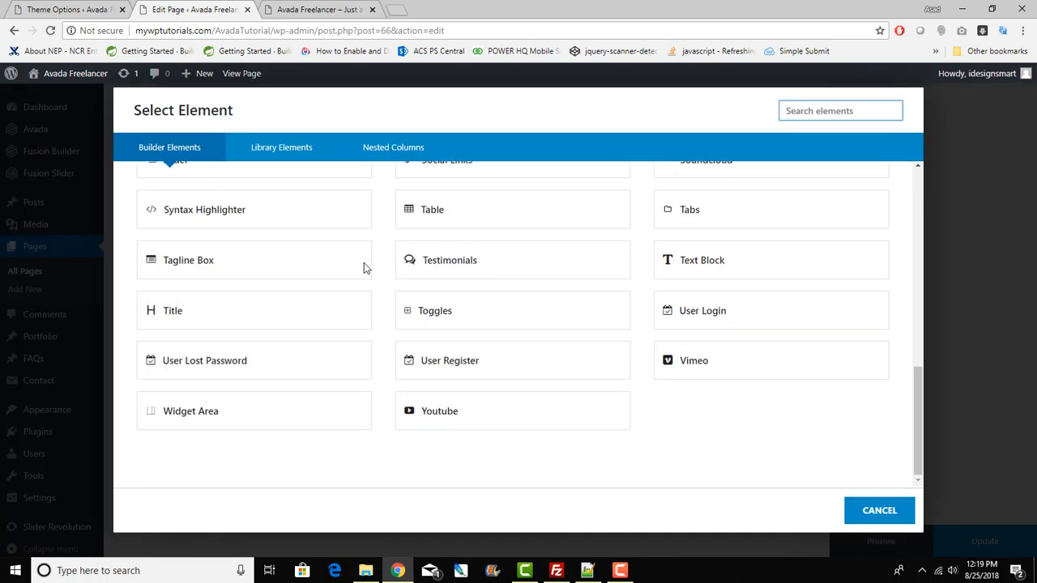
{"action": "scroll", "coordinate": [363, 264], "scroll_direction": "up", "scroll_amount": 2}
{"action": "scroll", "coordinate": [364, 263], "scroll_direction": "up", "scroll_amount": 3}
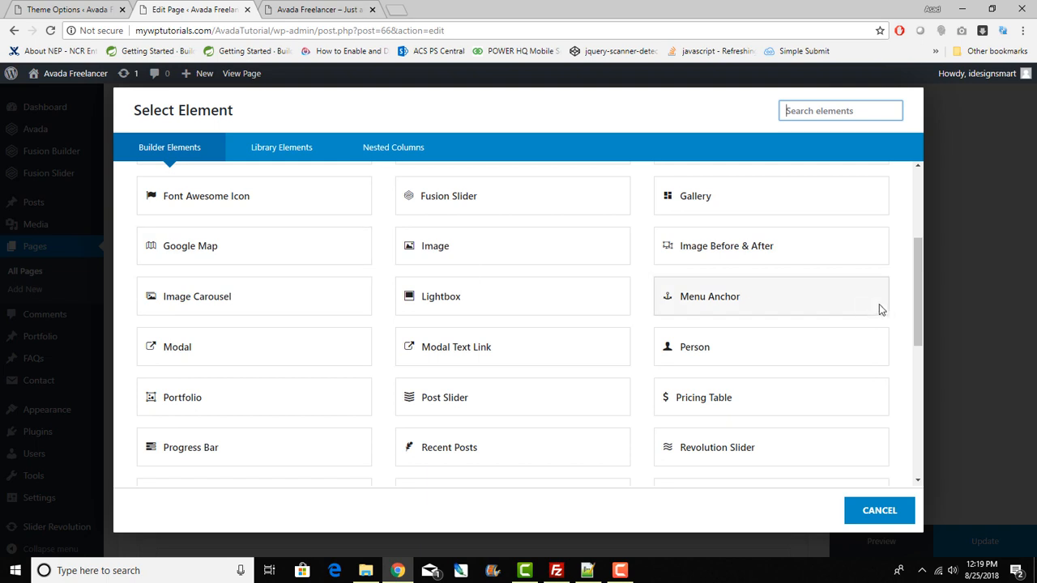
{"action": "scroll", "coordinate": [857, 306], "scroll_direction": "up", "scroll_amount": 4}
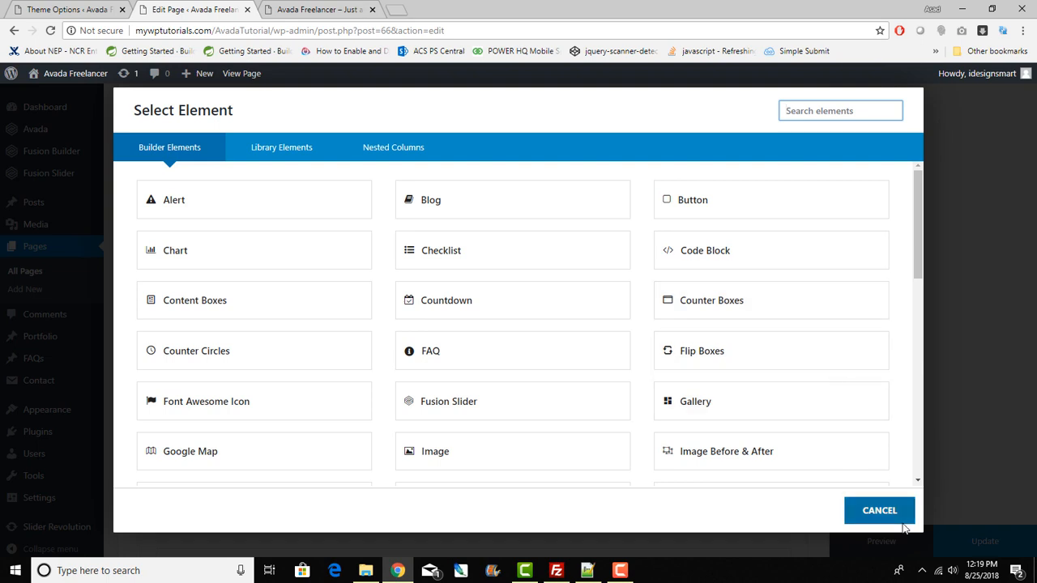
{"action": "left_click", "coordinate": [881, 512]}
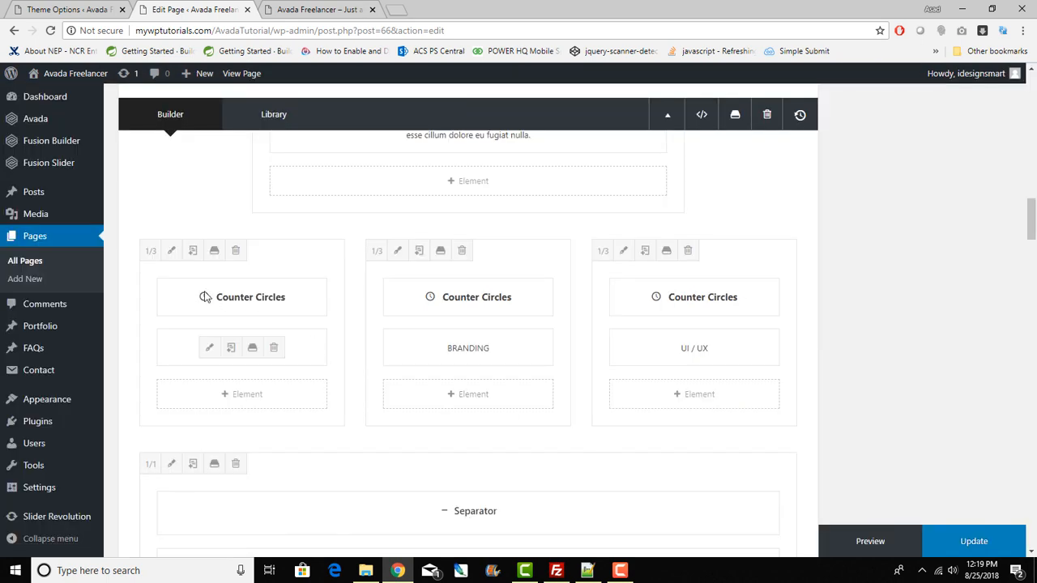
Step: Keep the WEB DESIGN counter circle's filled area at 96%, save both dialogs, and update the page
{"action": "mouse_move", "coordinate": [210, 301]}
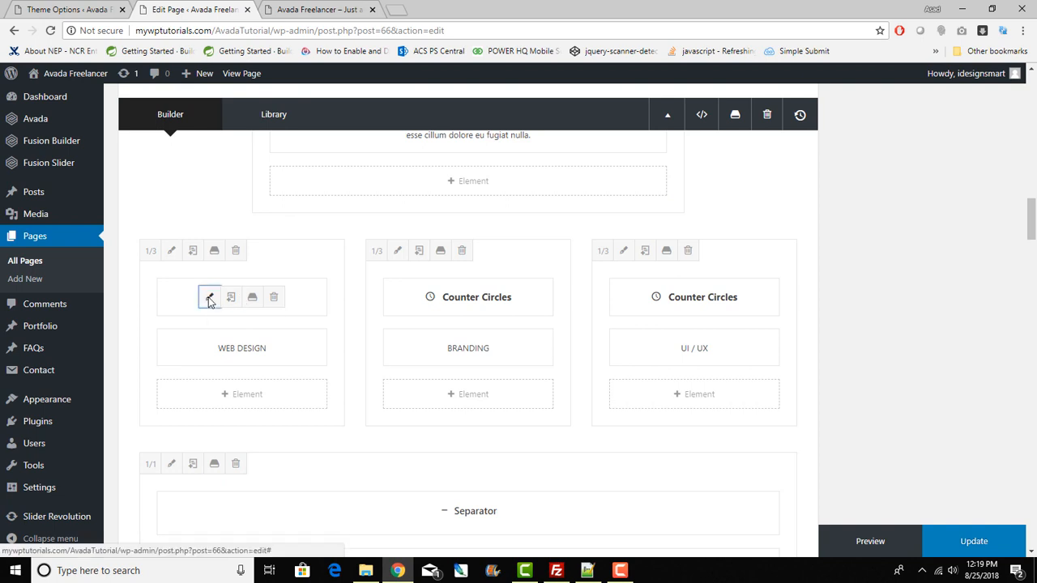
{"action": "left_click", "coordinate": [210, 299]}
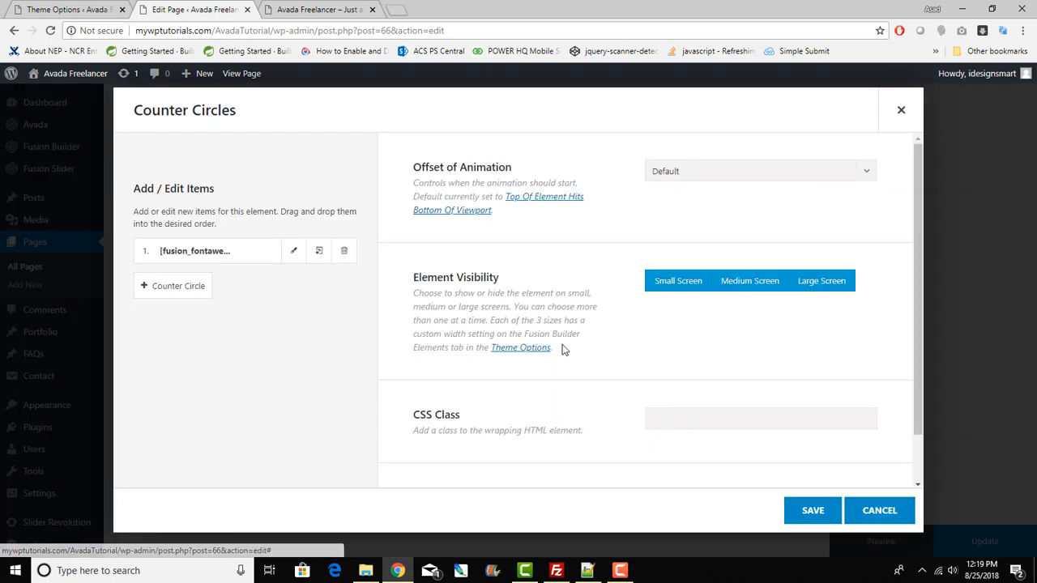
{"action": "left_click", "coordinate": [292, 251]}
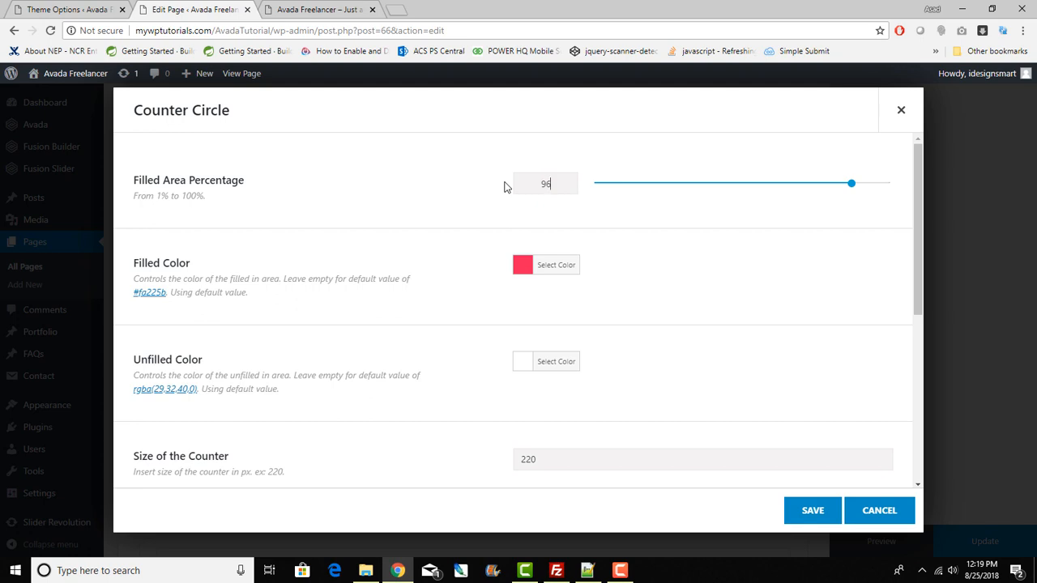
{"action": "left_click", "coordinate": [813, 514]}
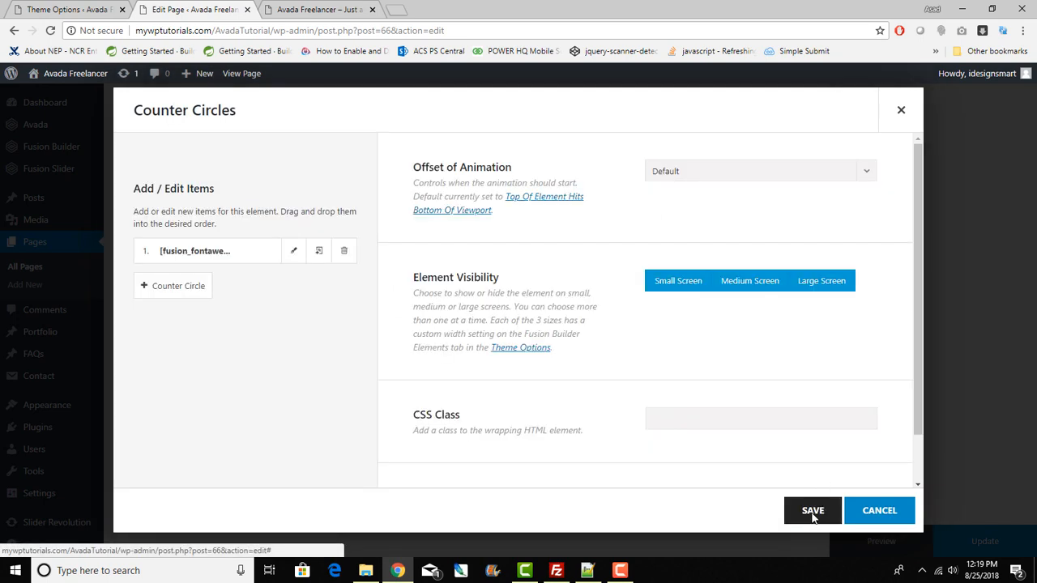
{"action": "left_click", "coordinate": [812, 512]}
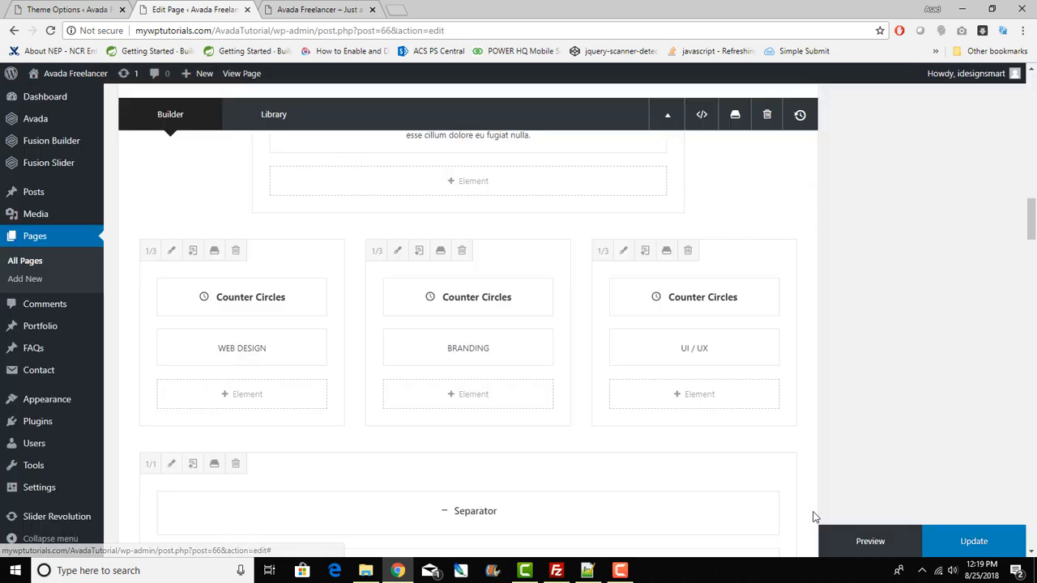
{"action": "left_click", "coordinate": [954, 541]}
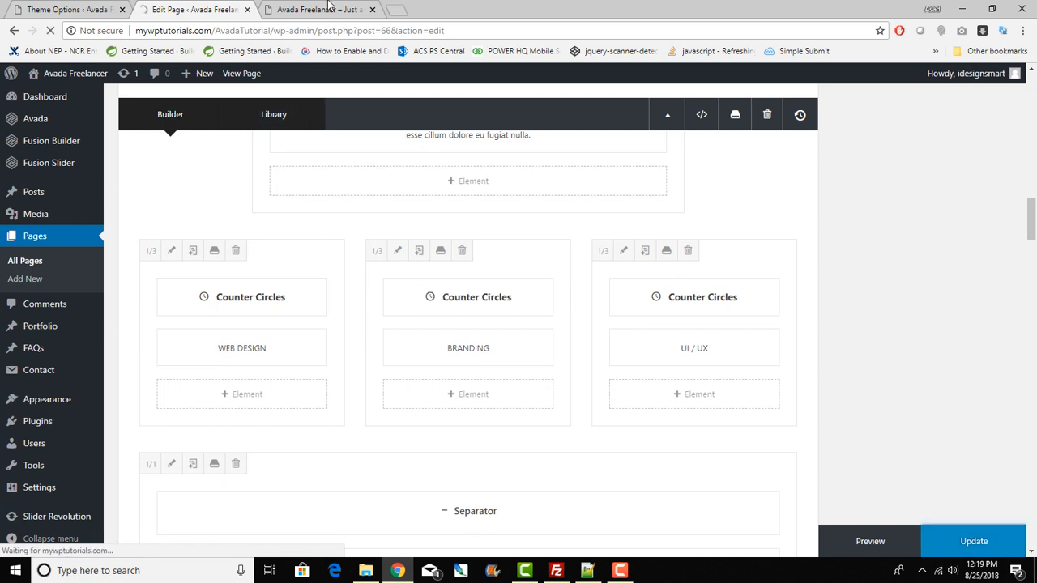
Step: Look over the WEB DESIGN and BRANDING captions on the live Avada Freelancer page against the editor
{"action": "left_click", "coordinate": [328, 8]}
{"action": "left_click_drag", "start_coordinate": [210, 466], "coordinate": [302, 468]}
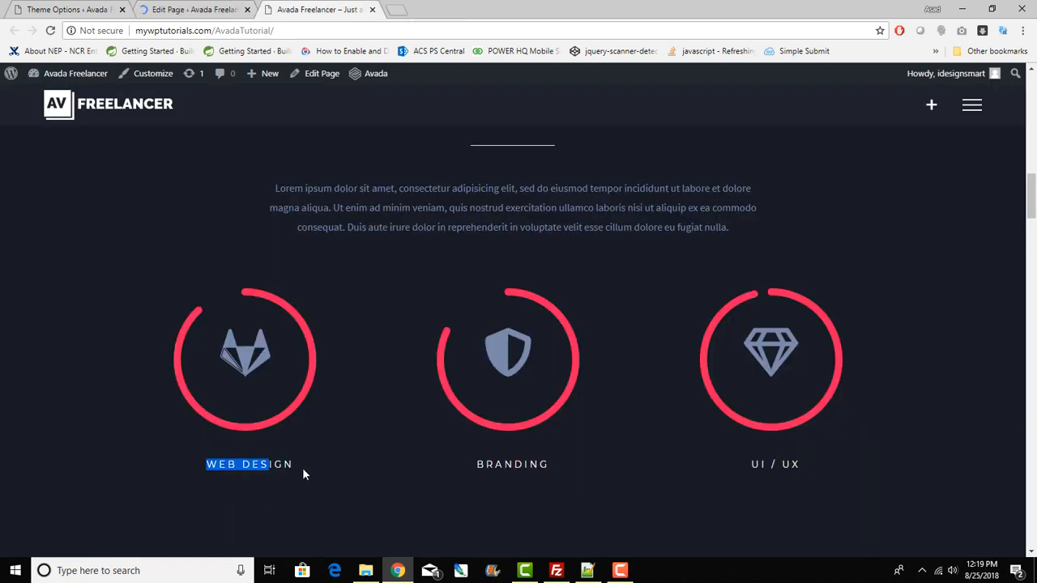
{"action": "left_click_drag", "start_coordinate": [484, 467], "coordinate": [769, 478]}
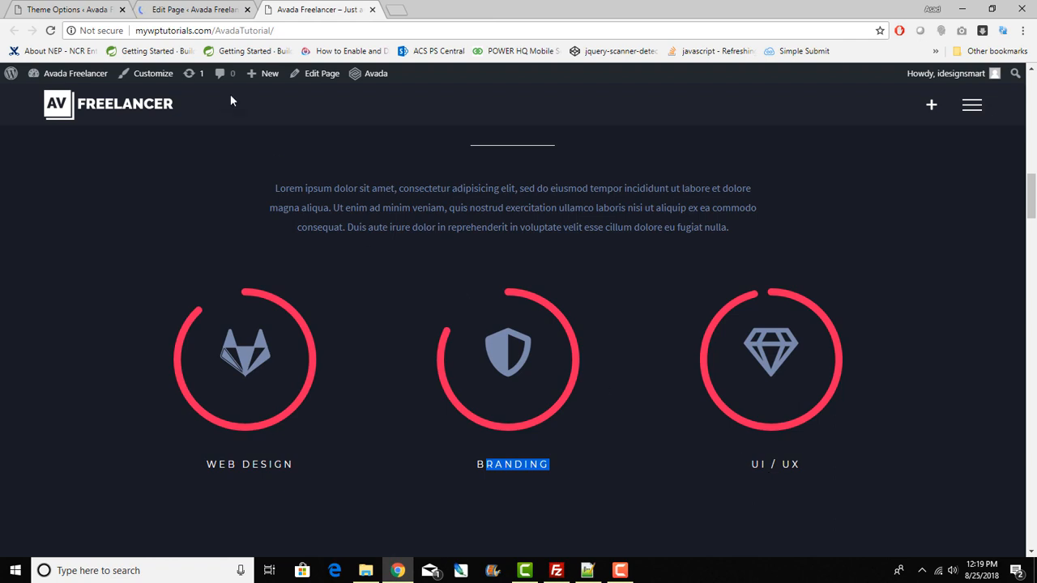
{"action": "left_click", "coordinate": [192, 9]}
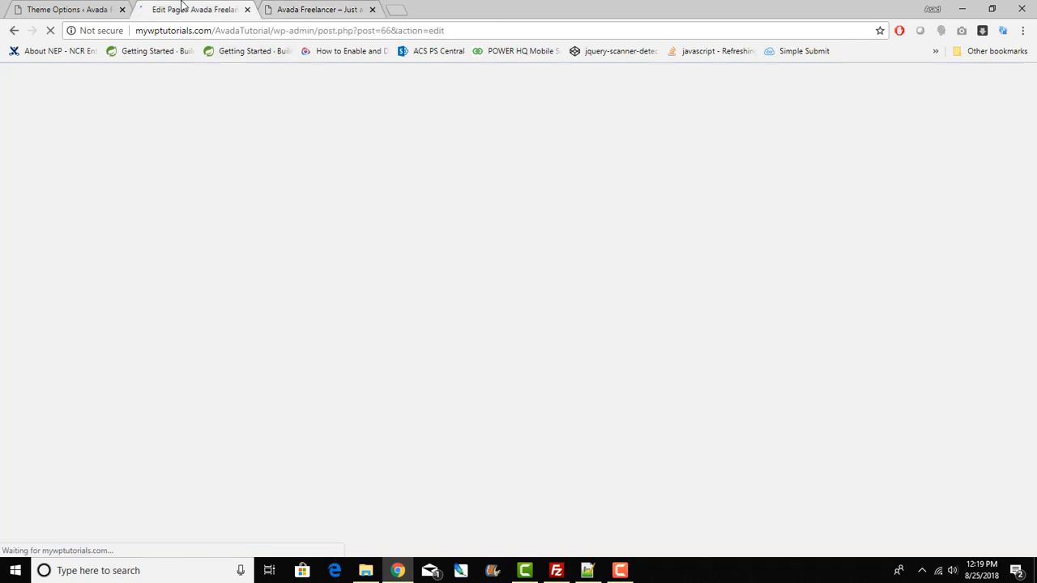
Step: Reload the live home page so the Web Design, Branding and UI / UX counters appear
{"action": "left_click", "coordinate": [352, 7]}
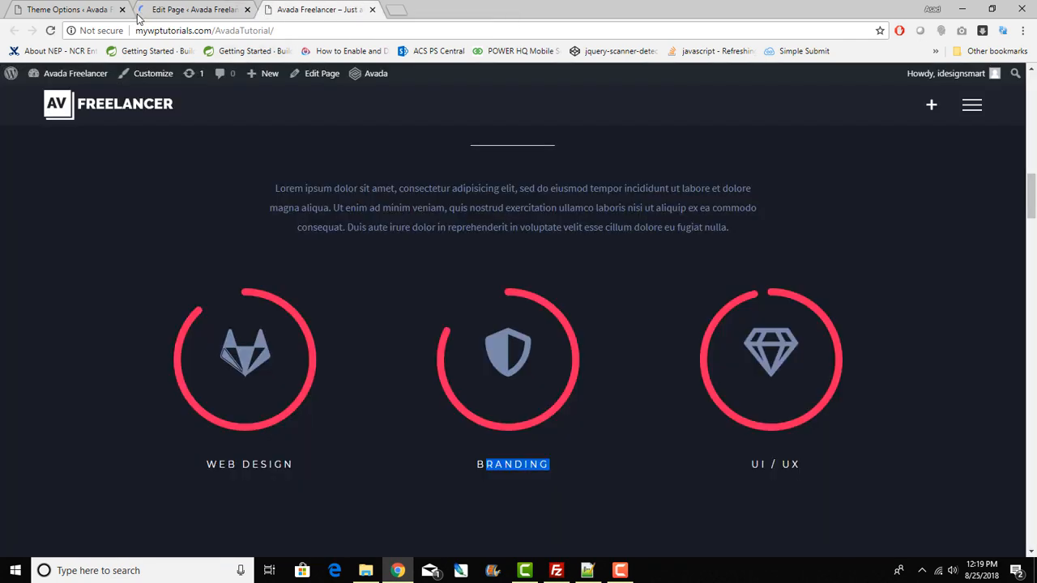
{"action": "left_click", "coordinate": [50, 31]}
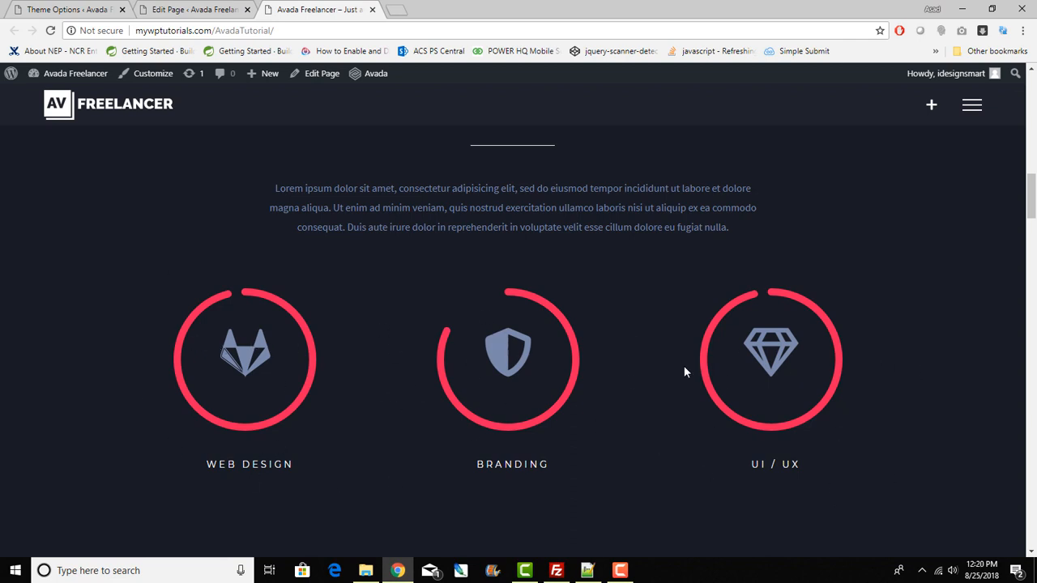
{"action": "left_click", "coordinate": [180, 5]}
{"action": "scroll", "coordinate": [370, 395], "scroll_direction": "down", "scroll_amount": 10}
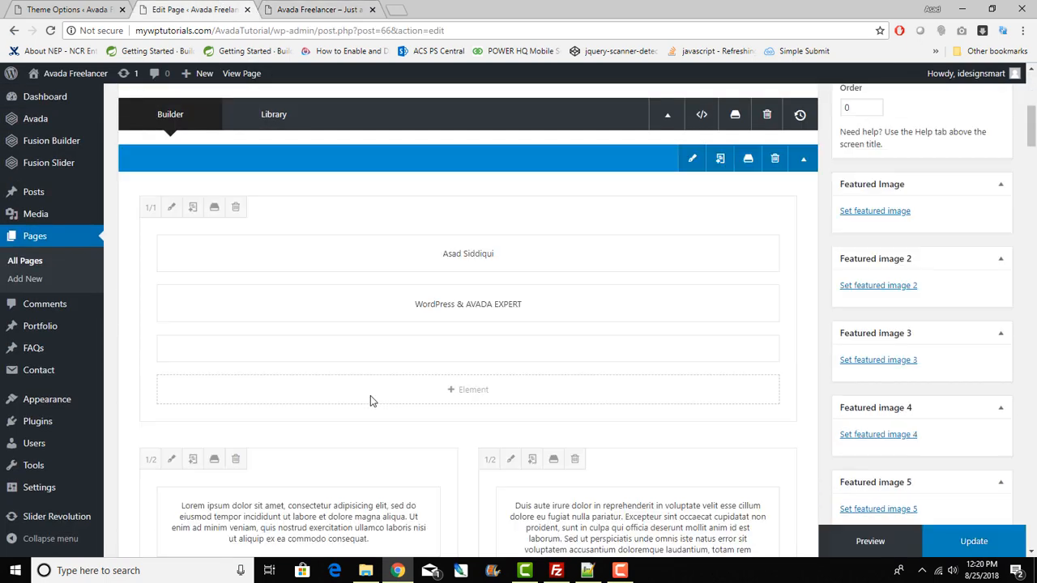
{"action": "scroll", "coordinate": [370, 395], "scroll_direction": "down", "scroll_amount": 10}
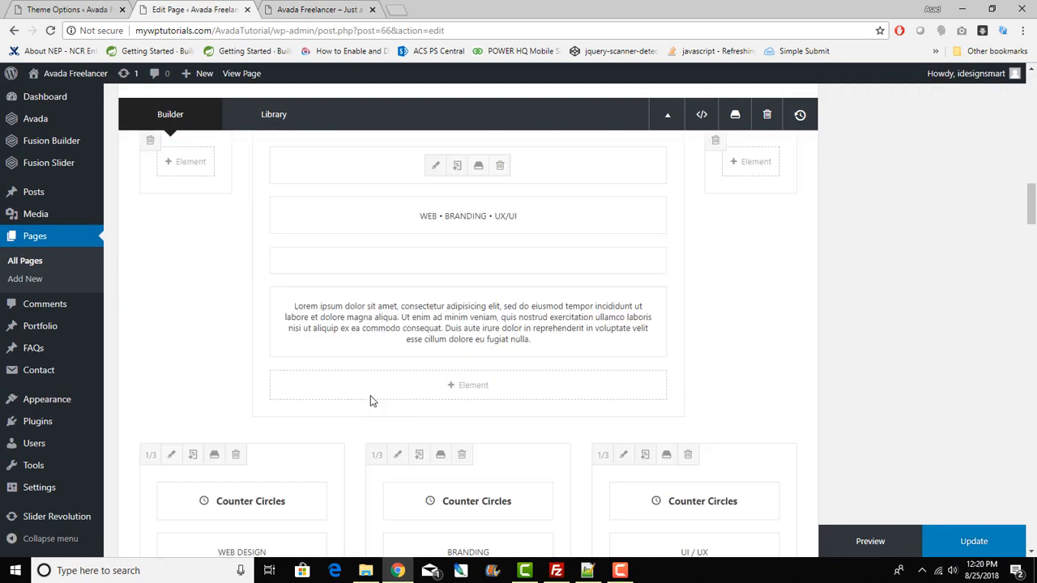
{"action": "scroll", "coordinate": [370, 395], "scroll_direction": "down", "scroll_amount": 3}
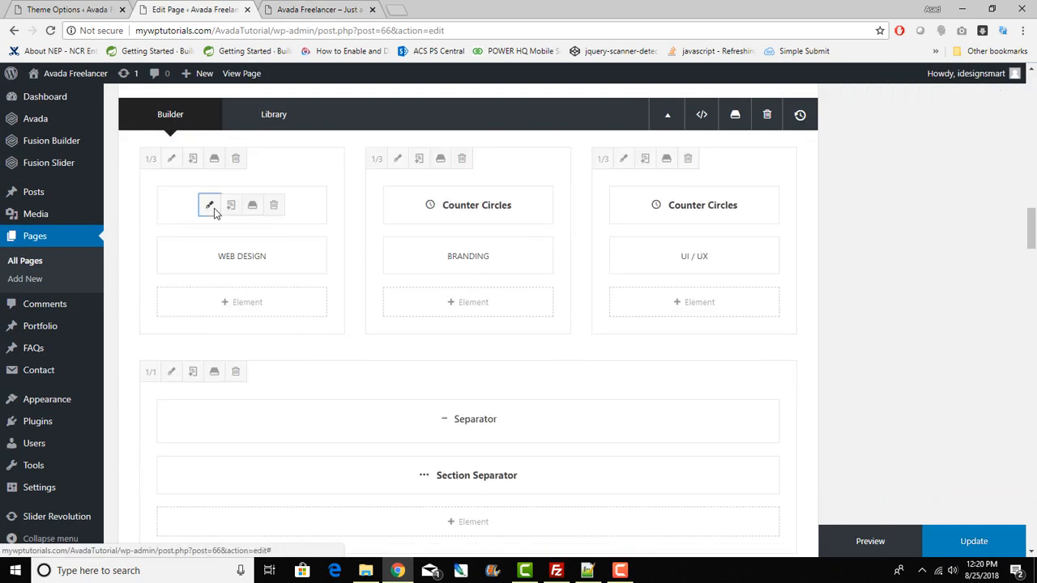
{"action": "left_click", "coordinate": [208, 203]}
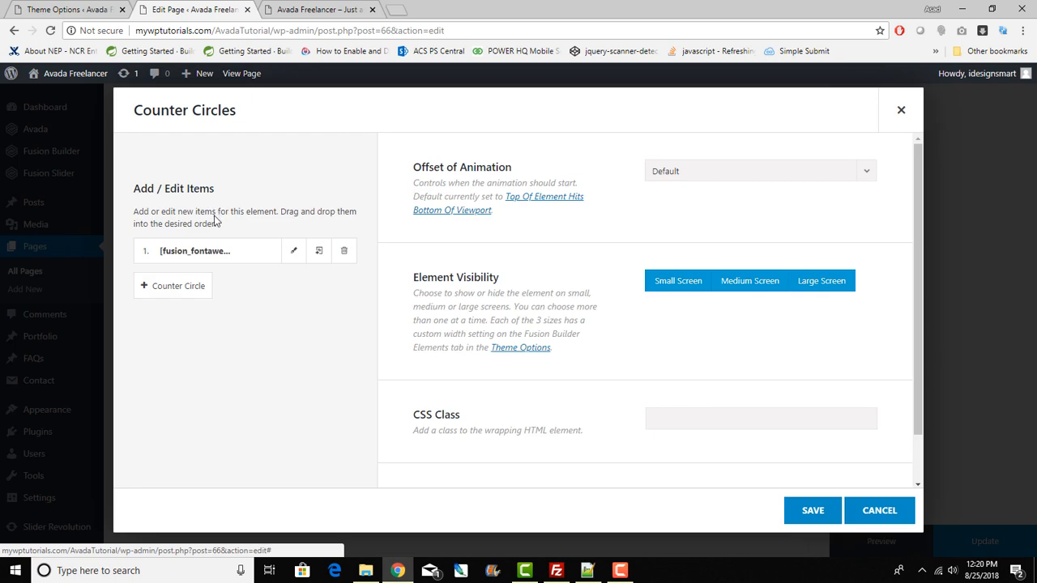
{"action": "left_click", "coordinate": [293, 252]}
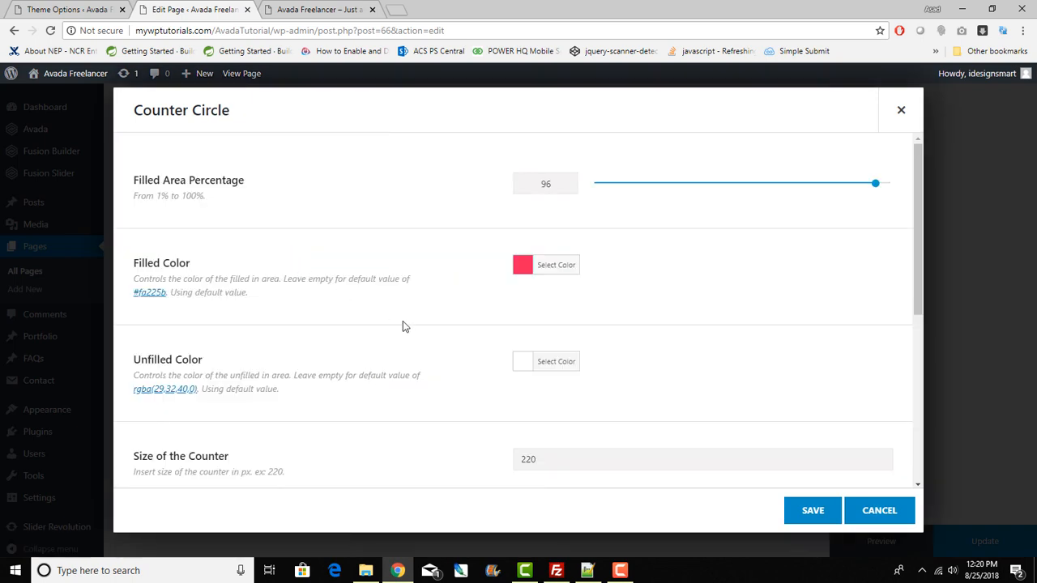
{"action": "scroll", "coordinate": [405, 327], "scroll_direction": "down", "scroll_amount": 4}
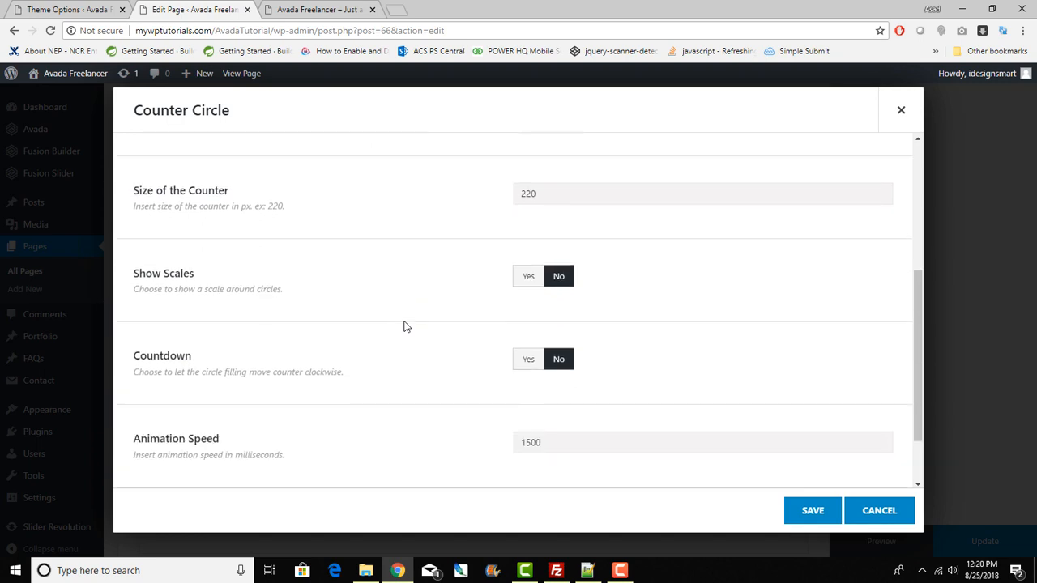
{"action": "scroll", "coordinate": [406, 326], "scroll_direction": "down", "scroll_amount": 1}
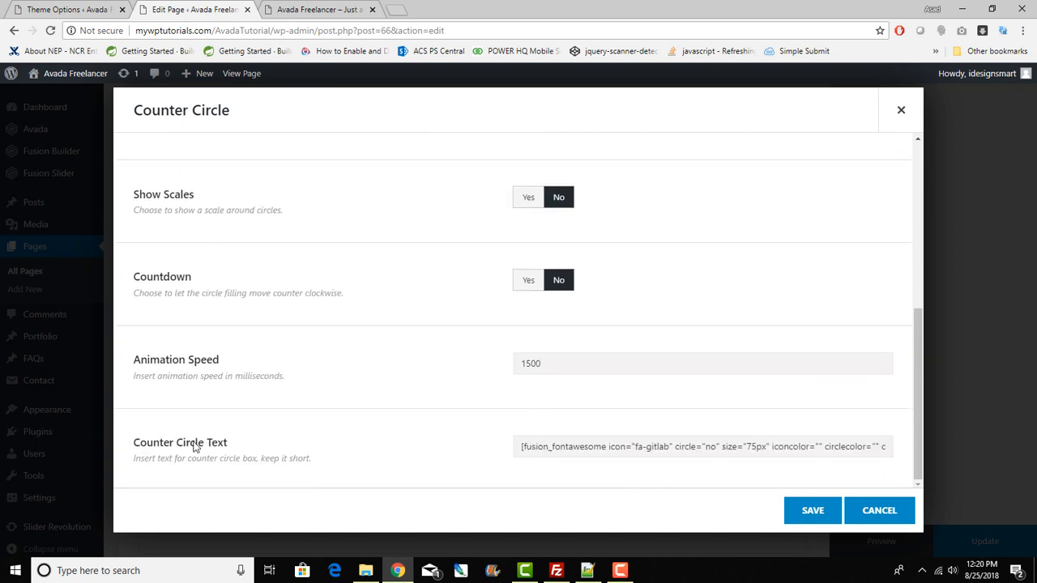
{"action": "left_click_drag", "start_coordinate": [195, 447], "coordinate": [377, 467]}
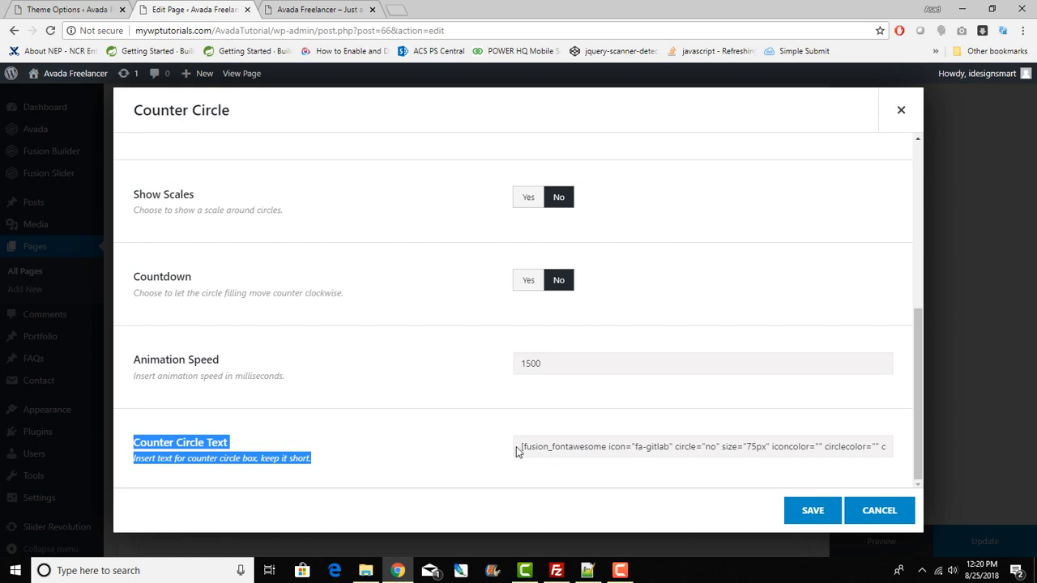
{"action": "left_click_drag", "start_coordinate": [519, 452], "coordinate": [786, 449]}
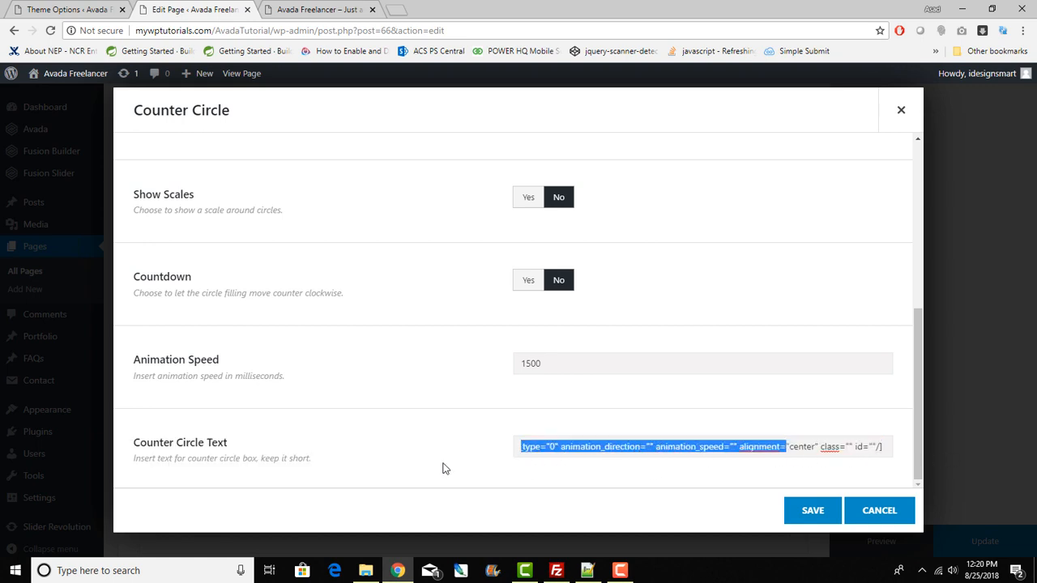
{"action": "left_click", "coordinate": [335, 464]}
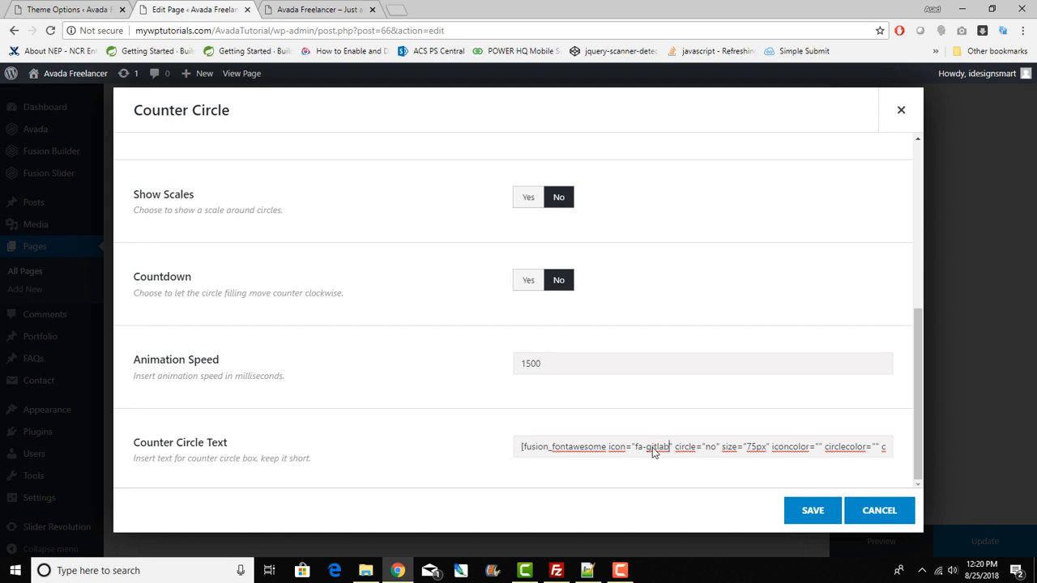
{"action": "left_click_drag", "start_coordinate": [670, 451], "coordinate": [635, 452]}
{"action": "left_click_drag", "start_coordinate": [645, 448], "coordinate": [967, 449]}
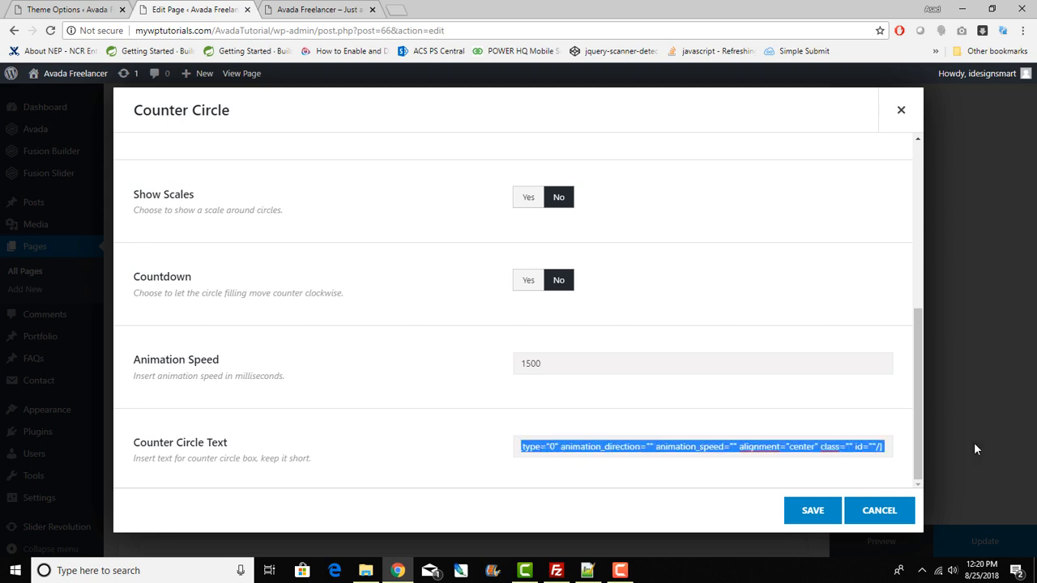
{"action": "left_click_drag", "start_coordinate": [554, 369], "coordinate": [455, 368]}
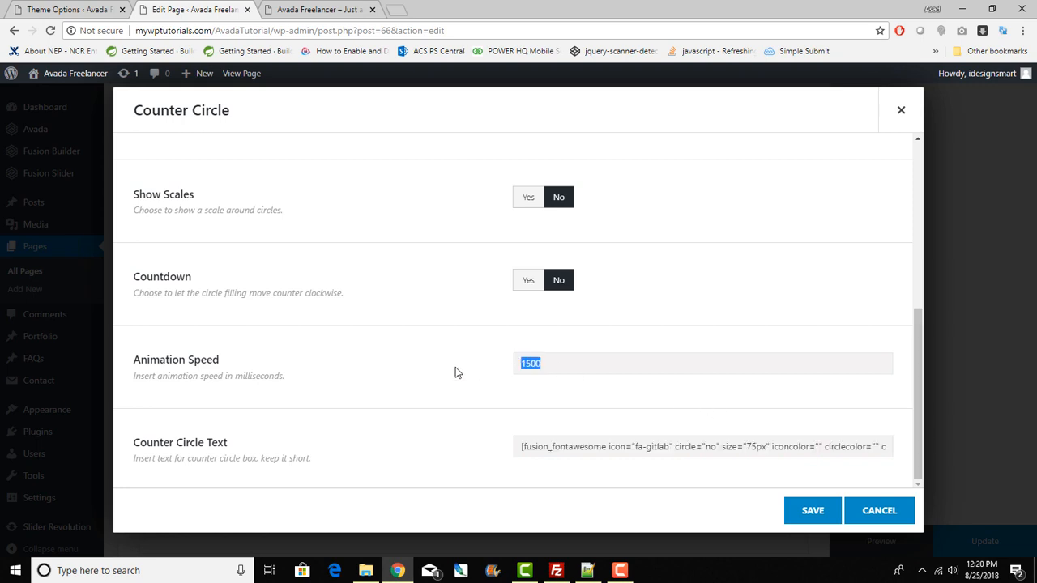
{"action": "scroll", "coordinate": [456, 369], "scroll_direction": "up", "scroll_amount": 2}
{"action": "scroll", "coordinate": [455, 372], "scroll_direction": "up", "scroll_amount": 2}
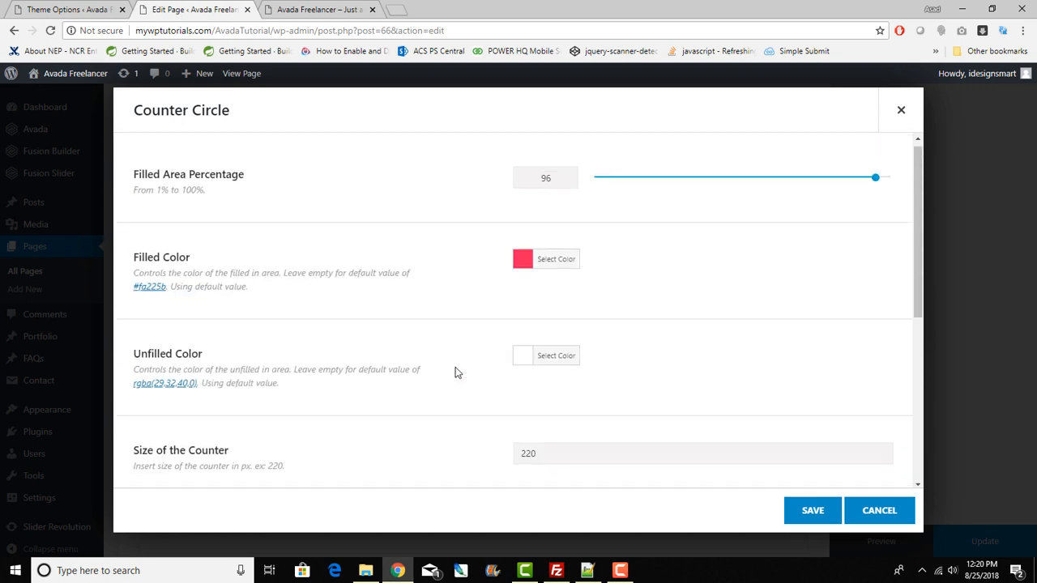
{"action": "left_click", "coordinate": [881, 510]}
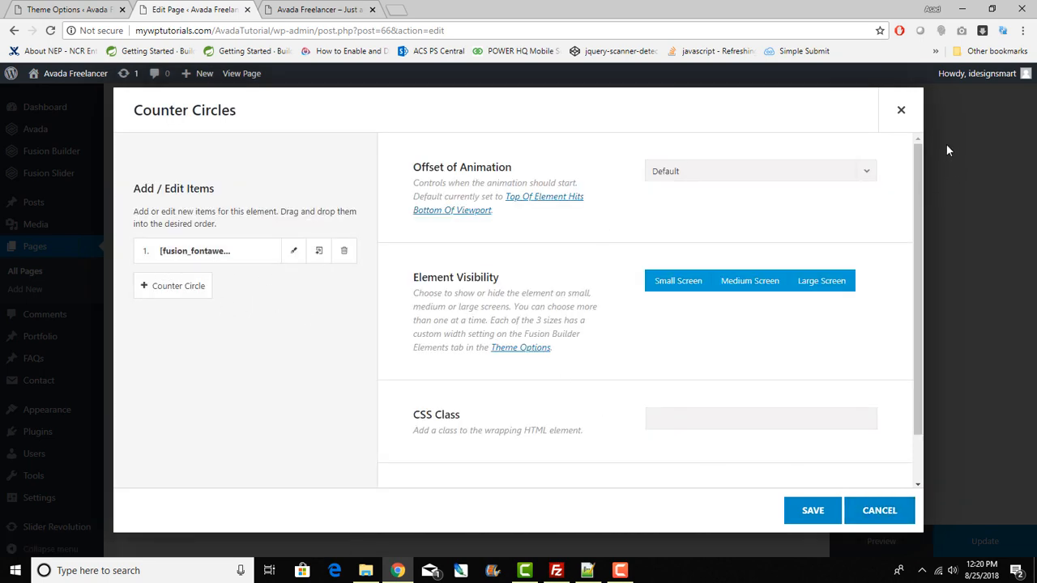
{"action": "left_click", "coordinate": [897, 110]}
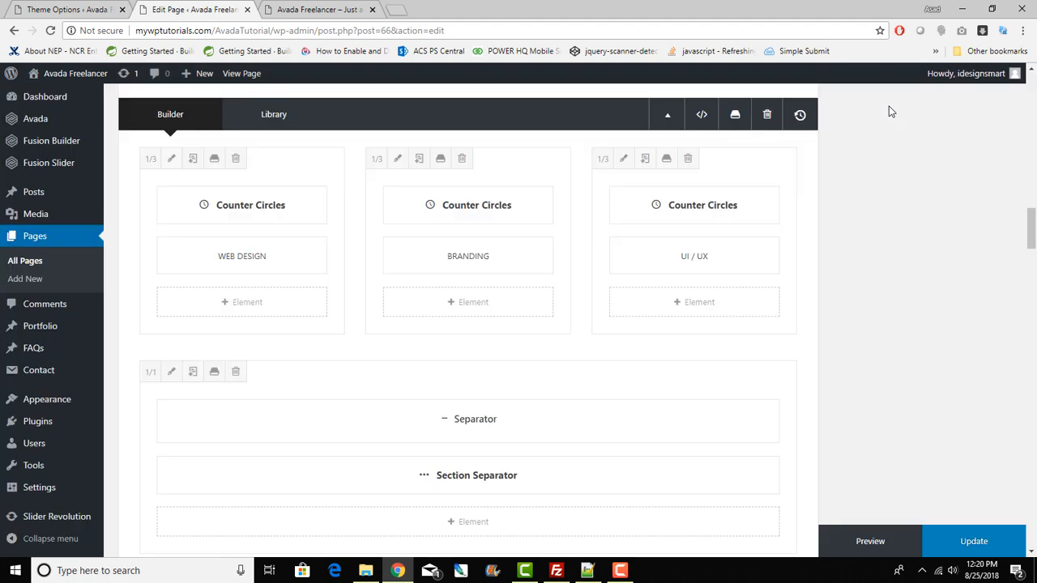
{"action": "left_click", "coordinate": [434, 206]}
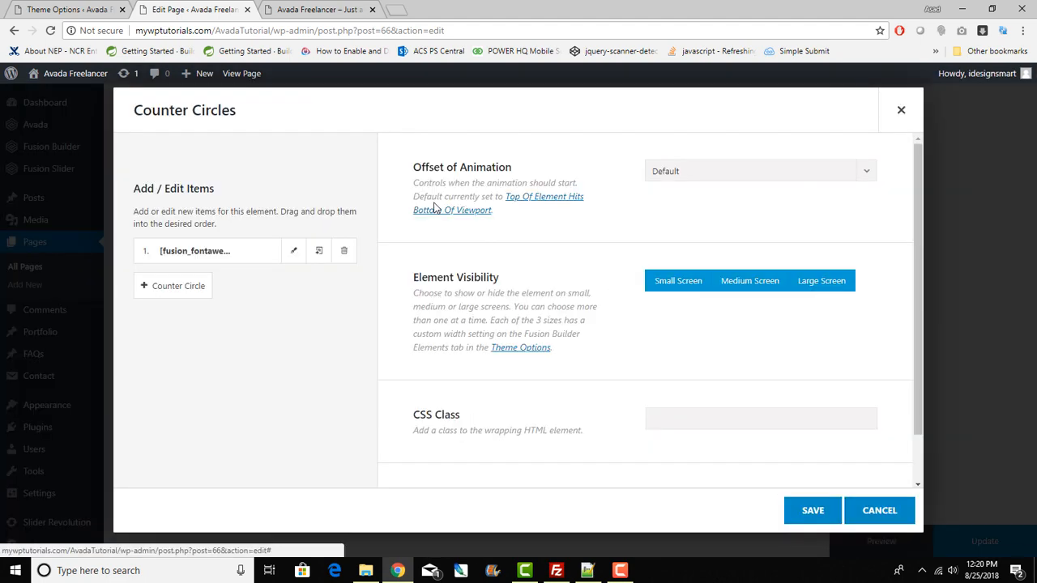
{"action": "left_click", "coordinate": [899, 111]}
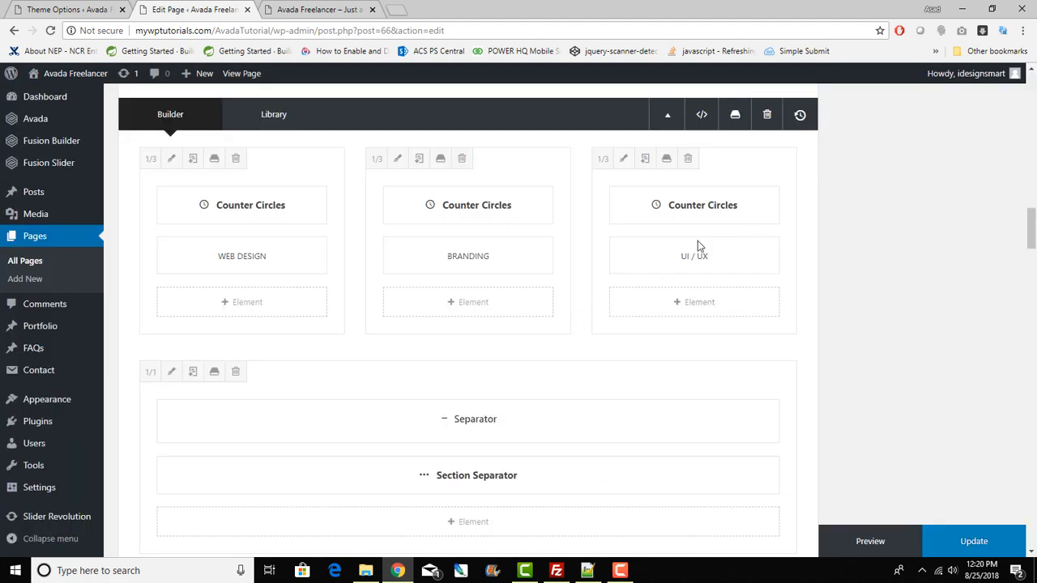
{"action": "scroll", "coordinate": [507, 331], "scroll_direction": "down", "scroll_amount": 2}
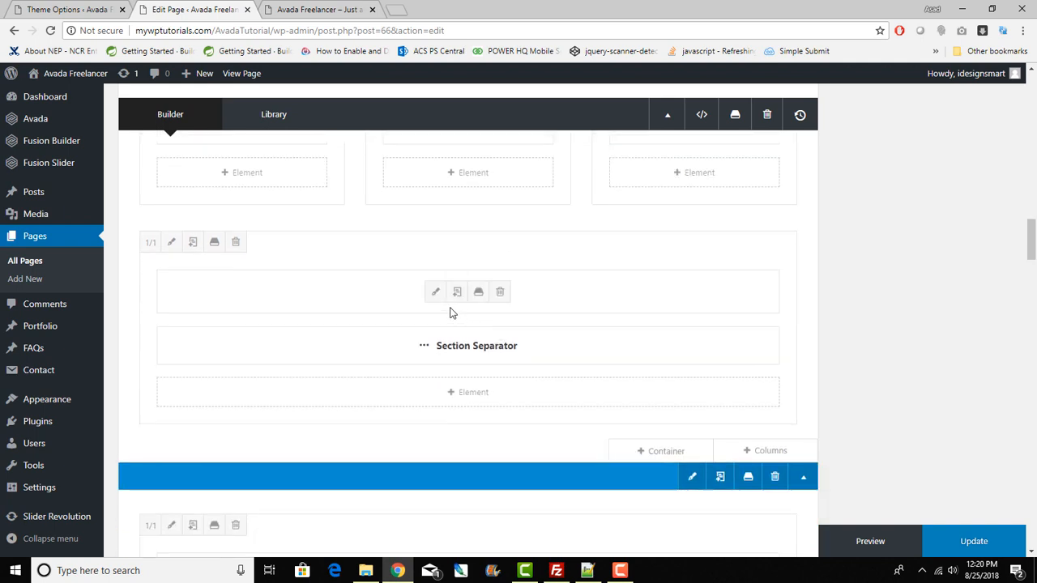
{"action": "mouse_move", "coordinate": [432, 348]}
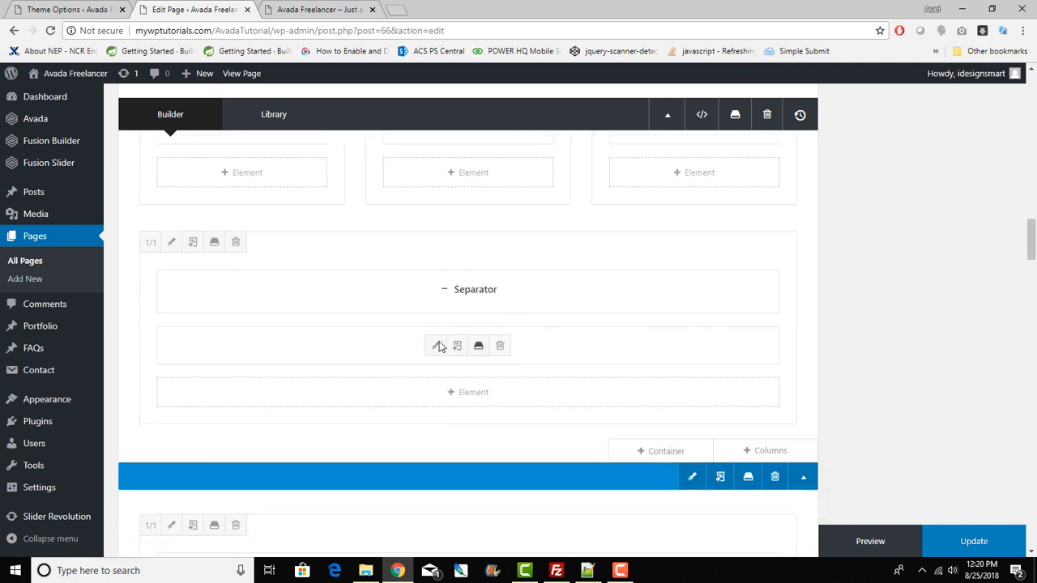
{"action": "left_click", "coordinate": [436, 346]}
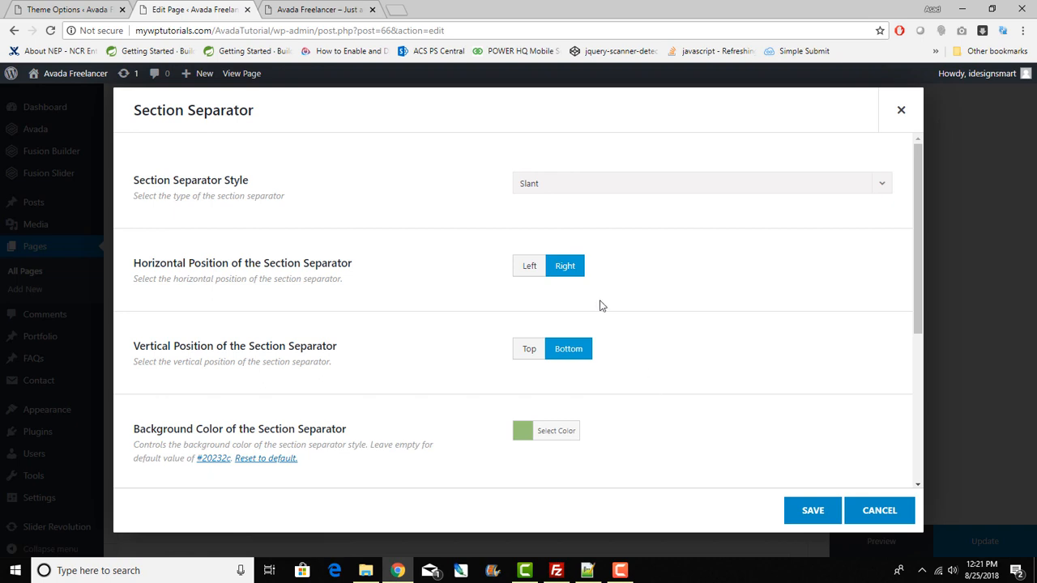
{"action": "left_click", "coordinate": [308, 9]}
{"action": "scroll", "coordinate": [432, 251], "scroll_direction": "down", "scroll_amount": 3}
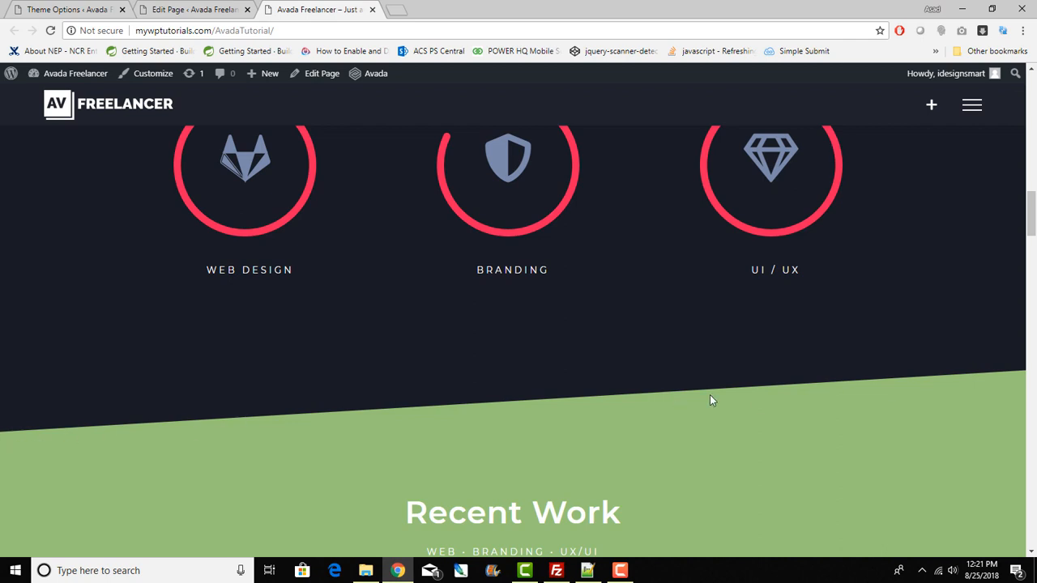
{"action": "left_click", "coordinate": [223, 9]}
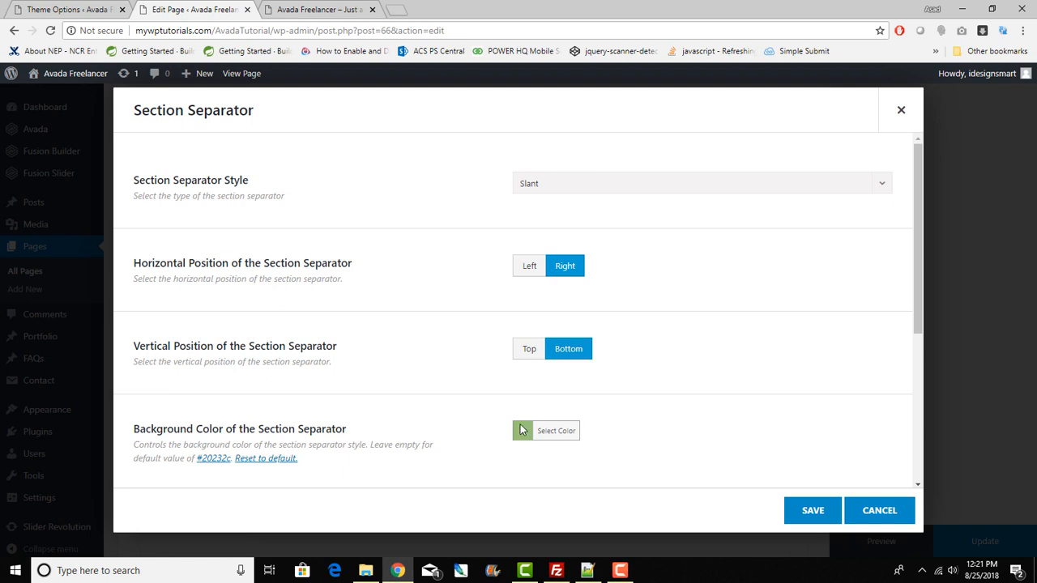
{"action": "left_click", "coordinate": [852, 507]}
{"action": "scroll", "coordinate": [326, 381], "scroll_direction": "down", "scroll_amount": 2}
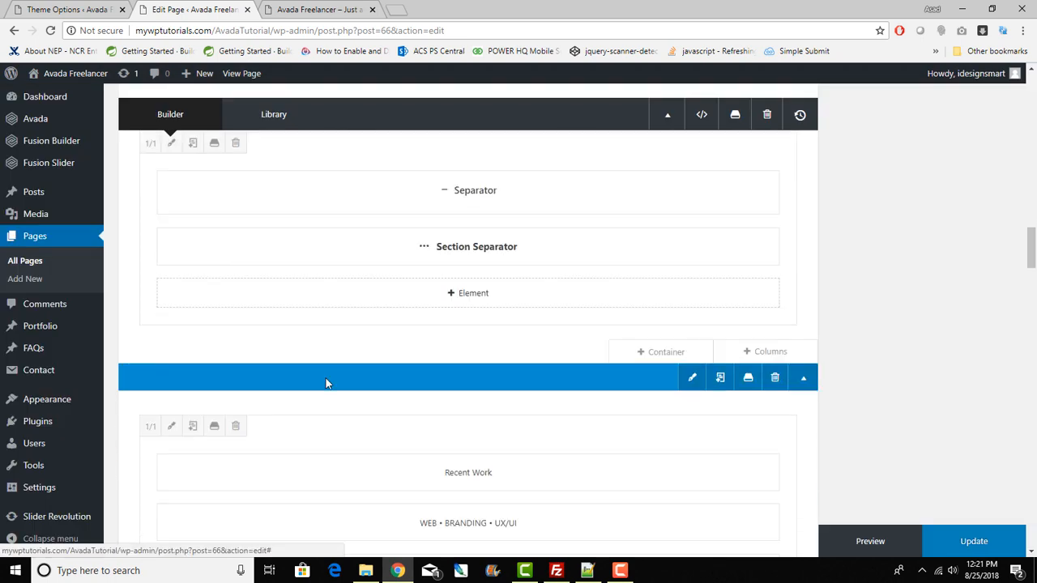
Step: Compare the live Recent Work section with the editor's text block and its raw HTML
{"action": "left_click", "coordinate": [279, 7]}
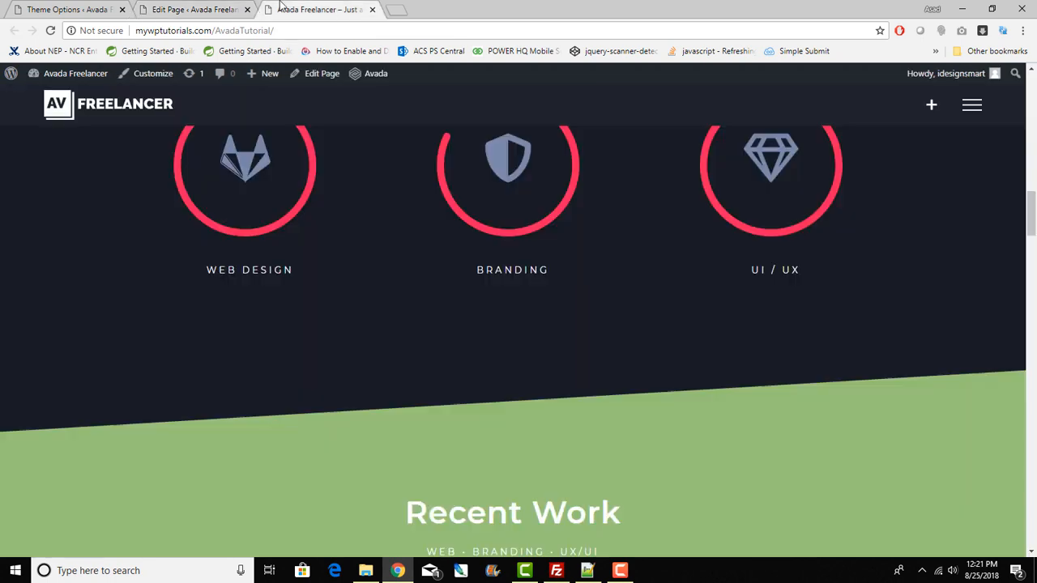
{"action": "scroll", "coordinate": [370, 307], "scroll_direction": "down", "scroll_amount": 3}
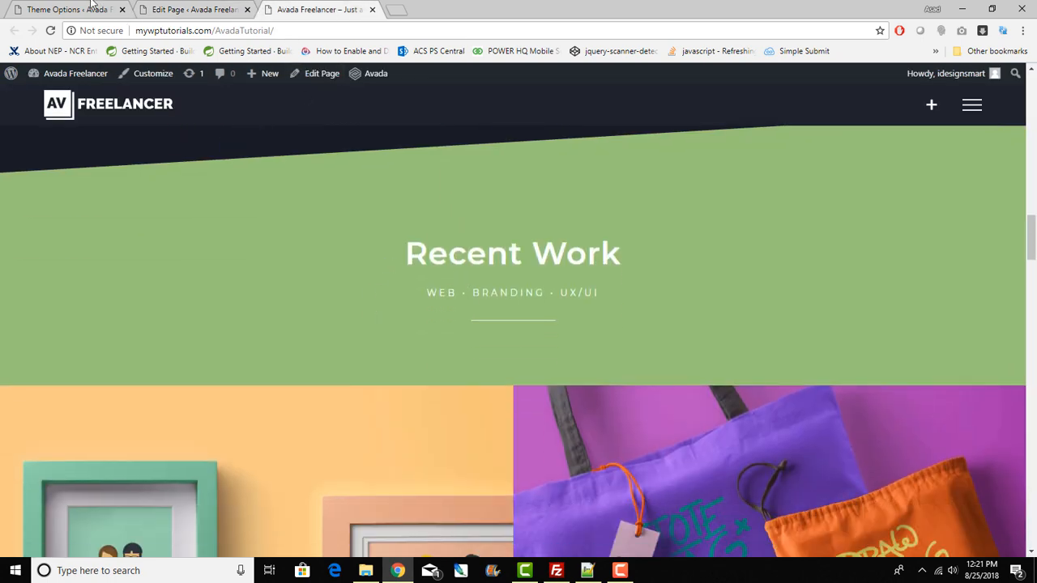
{"action": "left_click", "coordinate": [207, 6]}
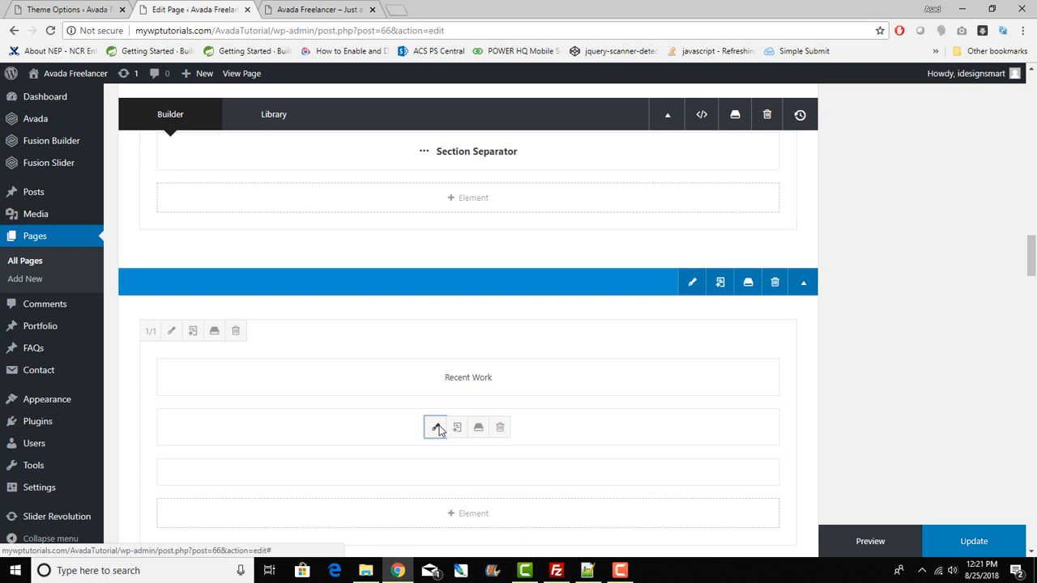
{"action": "left_click", "coordinate": [436, 427]}
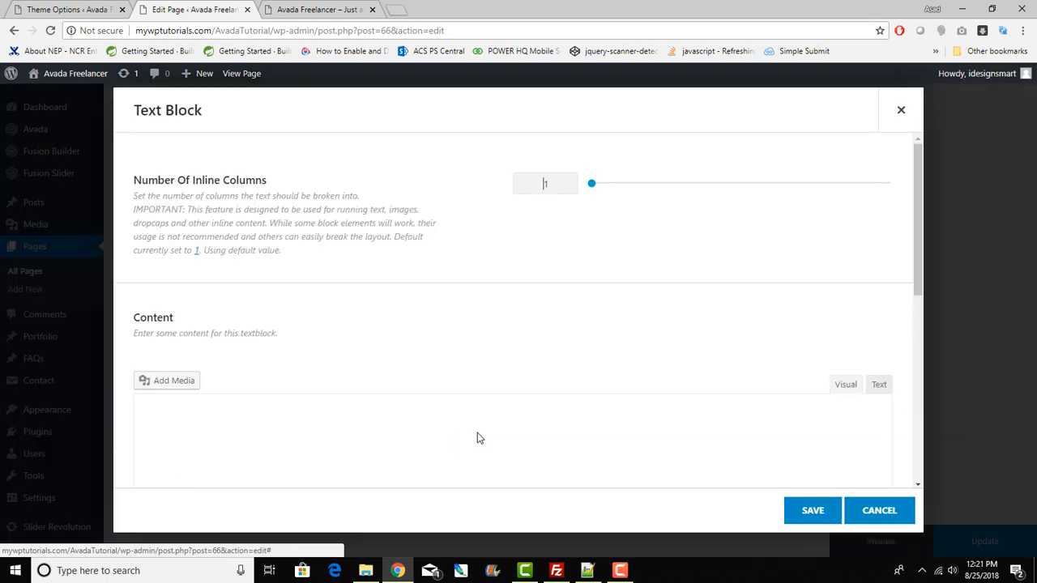
{"action": "left_click", "coordinate": [879, 385]}
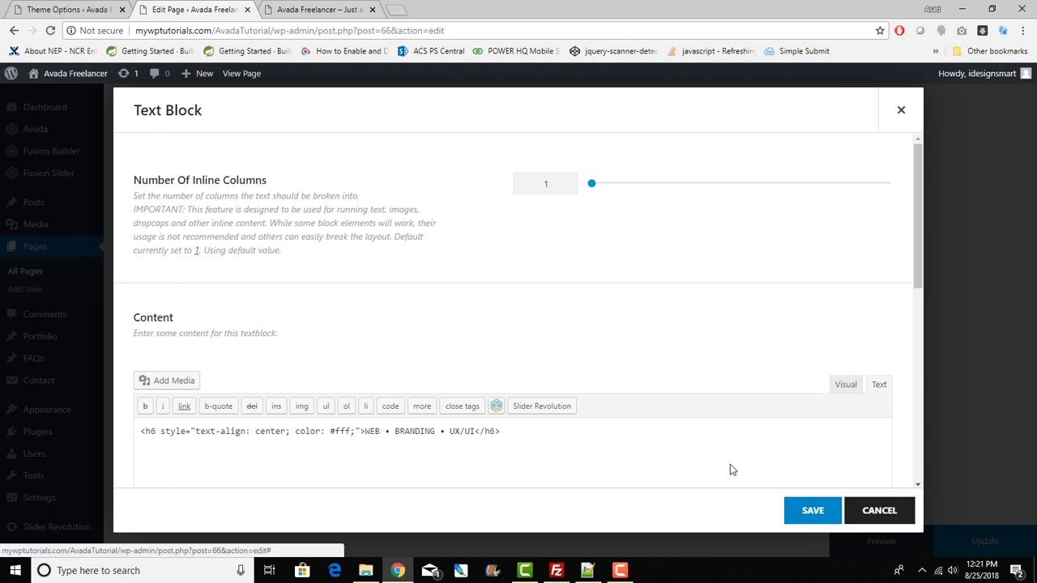
{"action": "left_click", "coordinate": [813, 510]}
Step: Open the Separator element's settings below it and cancel without changes
{"action": "scroll", "coordinate": [435, 386], "scroll_direction": "down", "scroll_amount": 3}
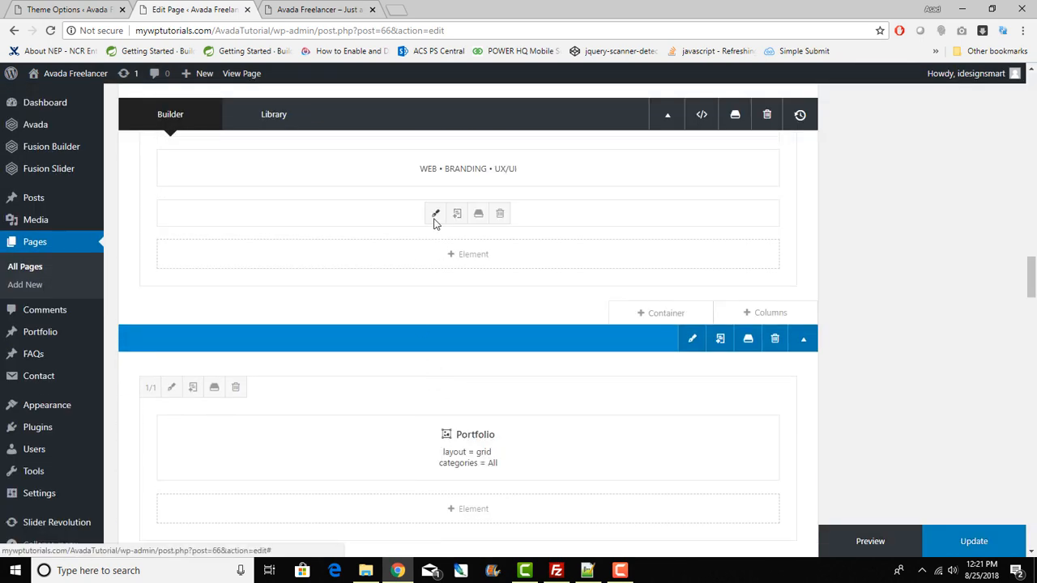
{"action": "left_click", "coordinate": [435, 214]}
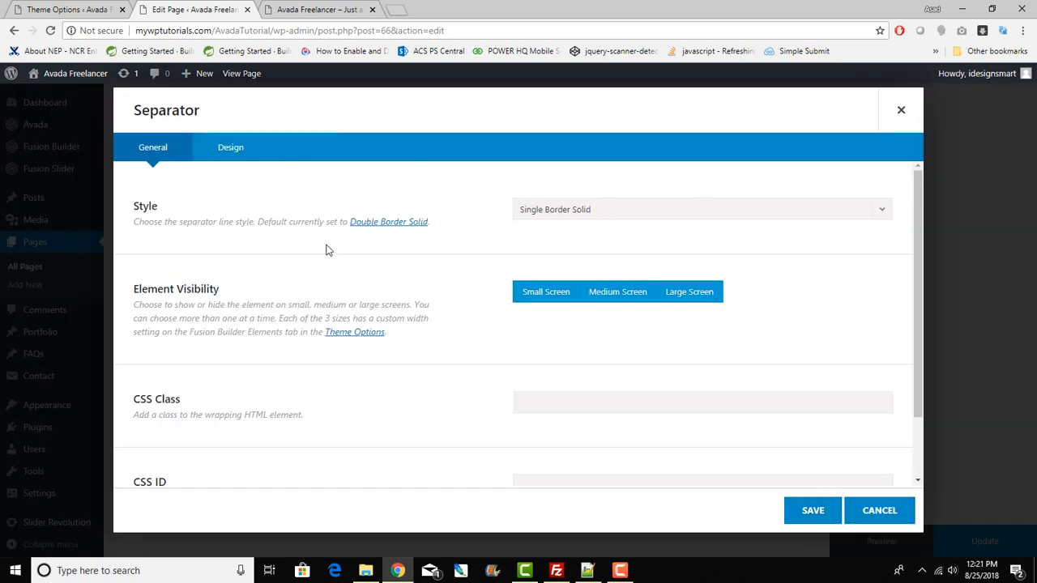
{"action": "left_click_drag", "start_coordinate": [203, 112], "coordinate": [136, 112]}
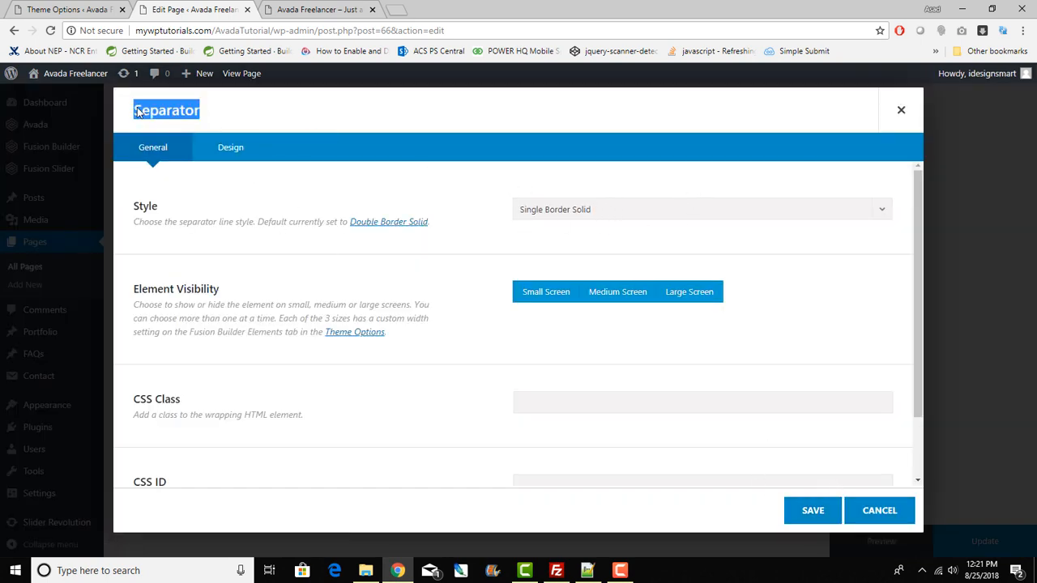
{"action": "left_click", "coordinate": [865, 511]}
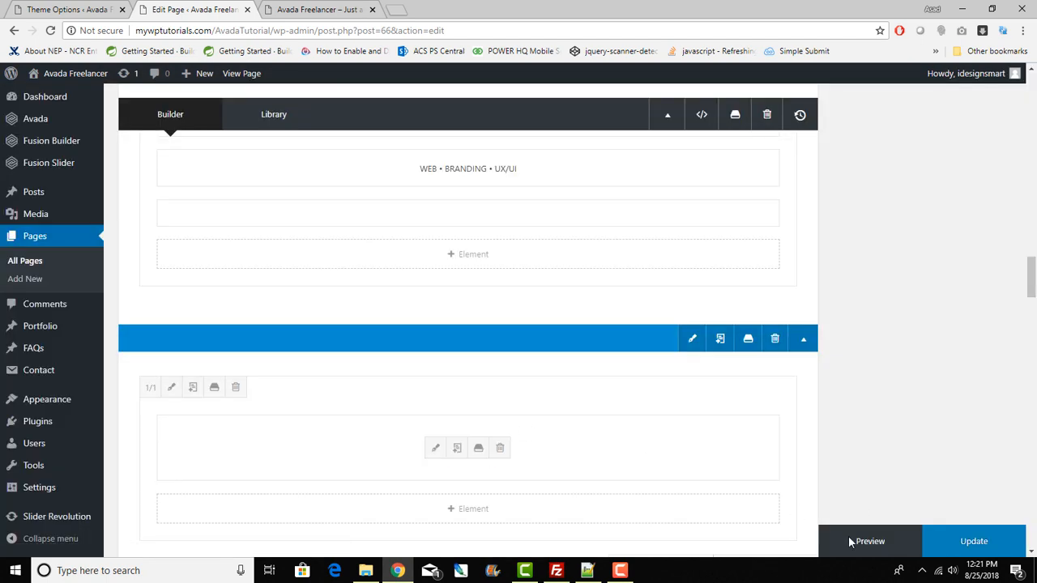
Step: Open the Portfolio admin list in a new tab, review its six published projects, then view the live home page
{"action": "scroll", "coordinate": [714, 381], "scroll_direction": "down", "scroll_amount": 1}
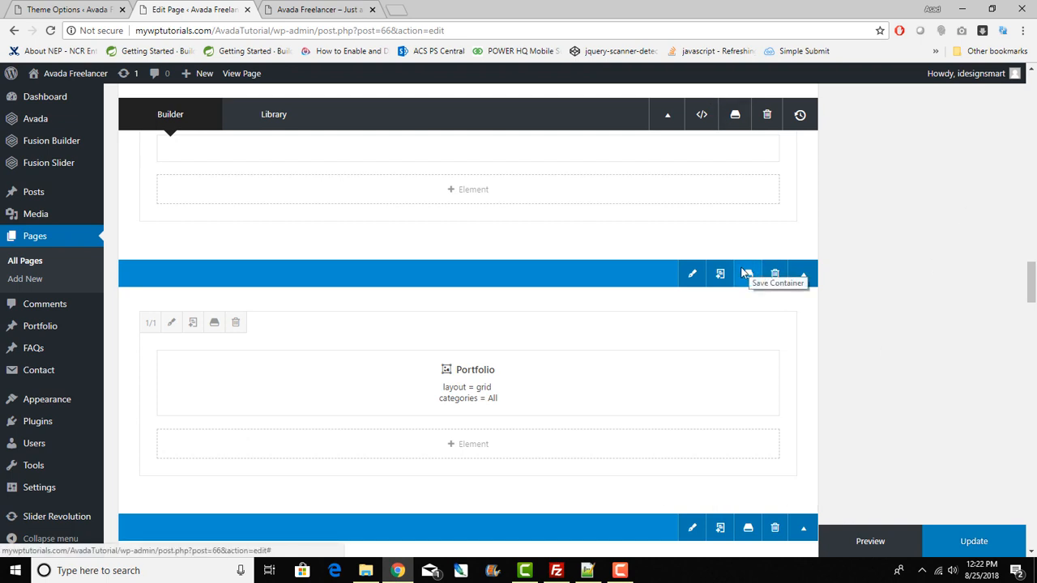
{"action": "mouse_move", "coordinate": [38, 332]}
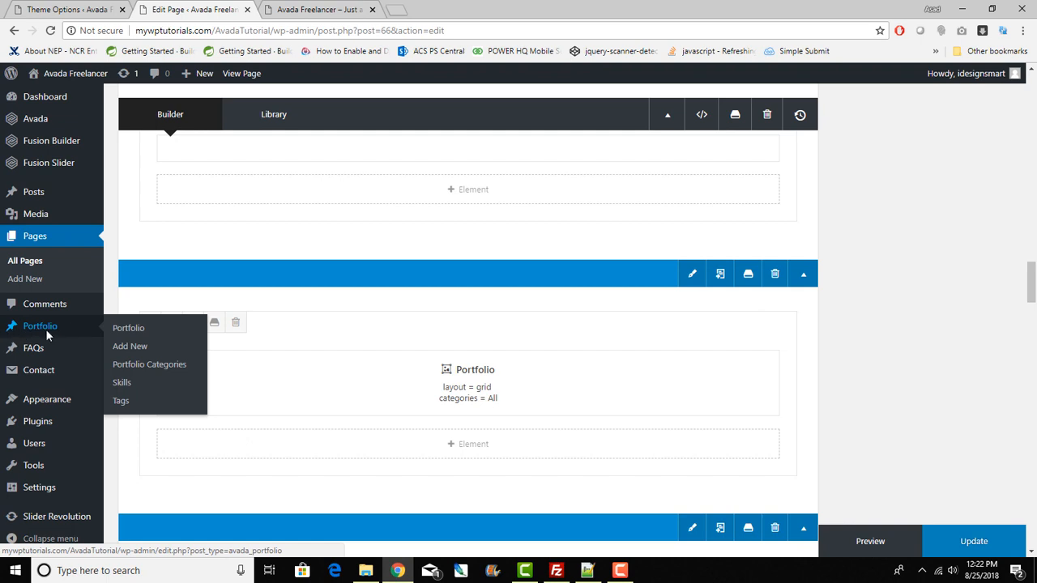
{"action": "right_click", "coordinate": [134, 334]}
{"action": "left_click", "coordinate": [170, 341]}
{"action": "left_click", "coordinate": [475, 8]}
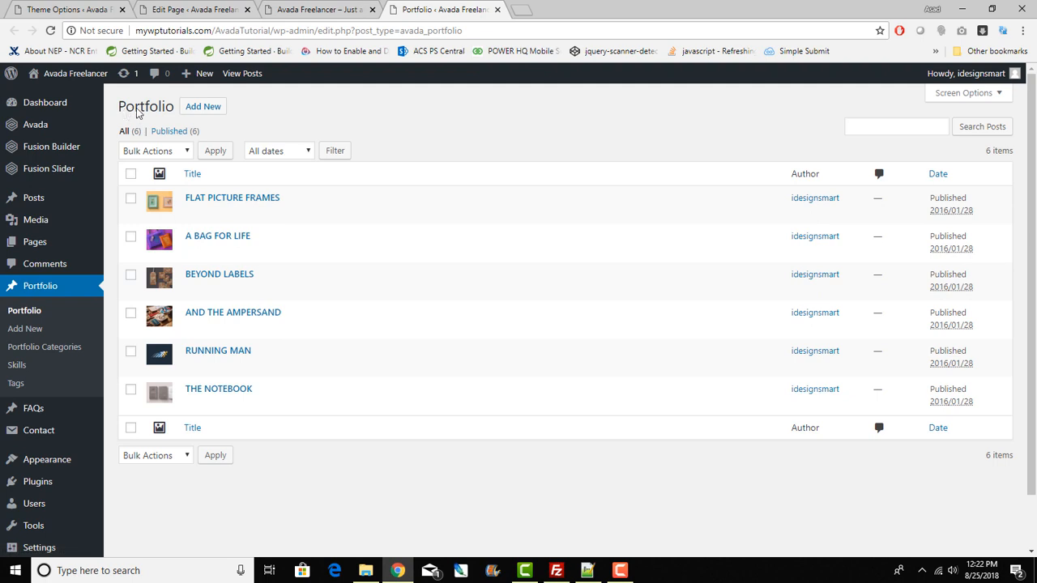
{"action": "left_click_drag", "start_coordinate": [128, 109], "coordinate": [179, 111]}
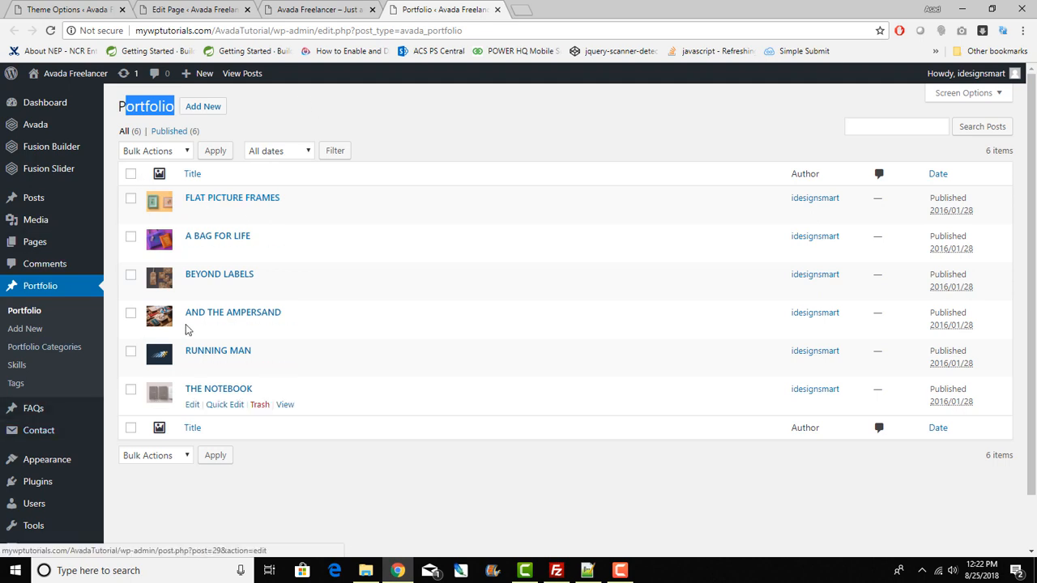
{"action": "left_click", "coordinate": [328, 8]}
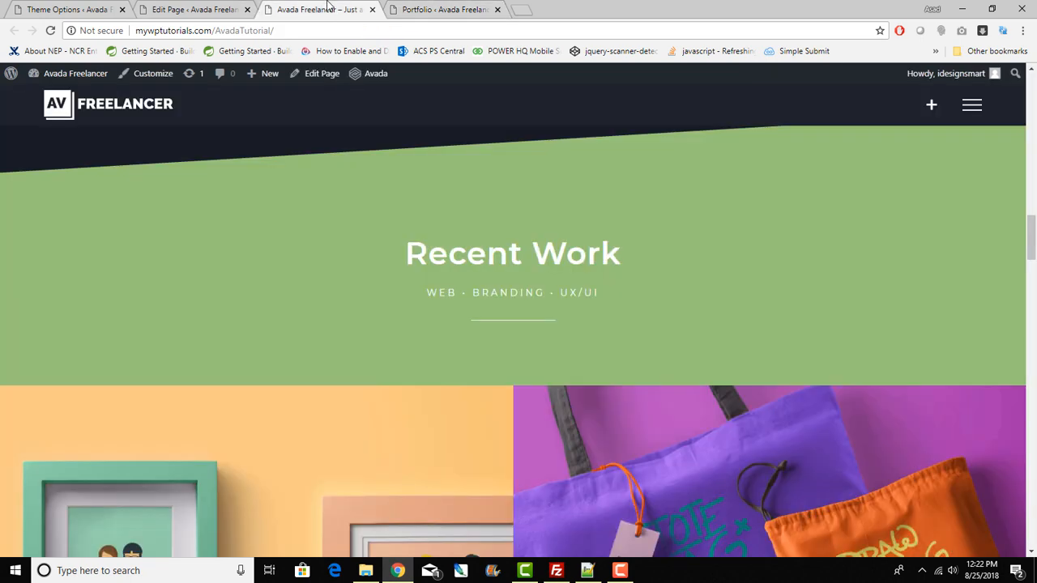
Step: Open the home page Portfolio element's settings and review its grid layout, 2 columns, 8 posts per page
{"action": "left_click", "coordinate": [190, 9]}
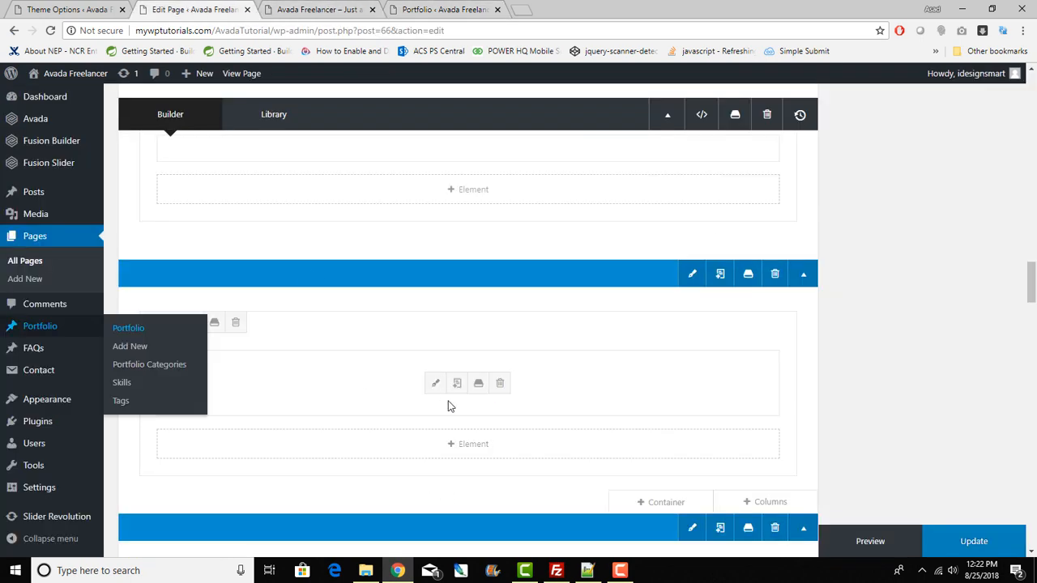
{"action": "left_click", "coordinate": [433, 383]}
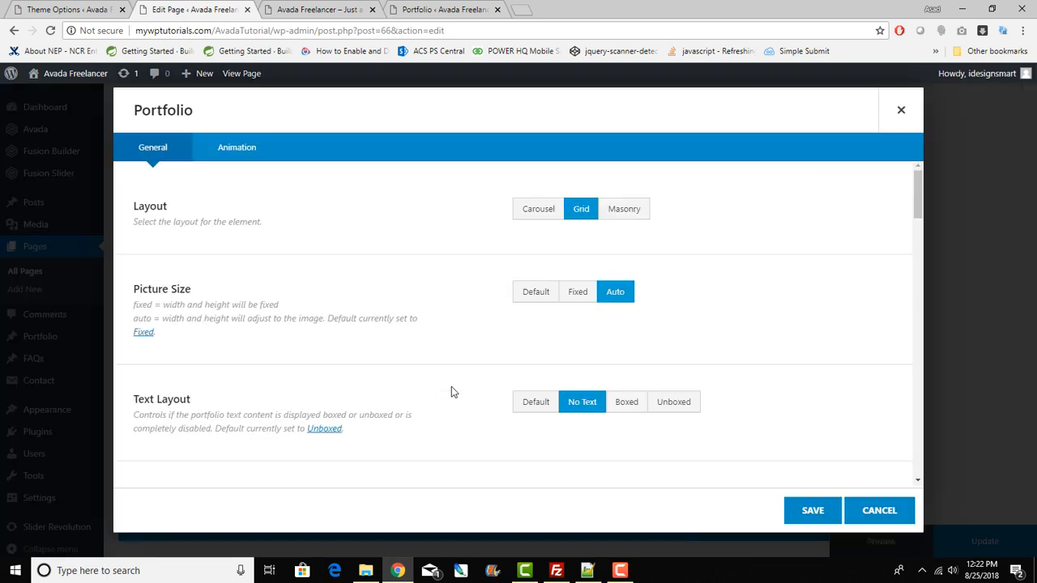
{"action": "scroll", "coordinate": [452, 387], "scroll_direction": "down", "scroll_amount": 3}
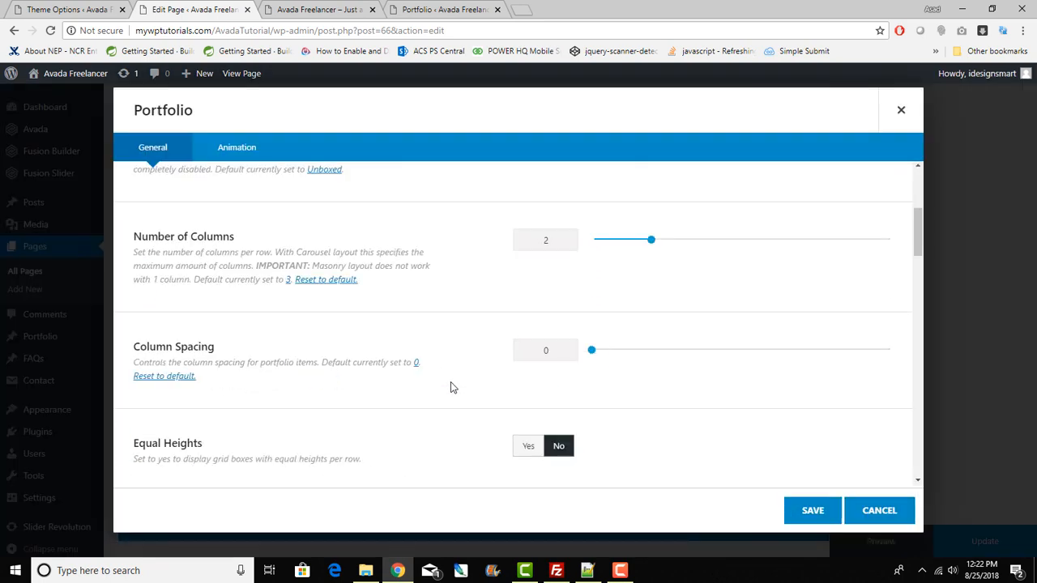
{"action": "scroll", "coordinate": [452, 387], "scroll_direction": "down", "scroll_amount": 3}
{"action": "scroll", "coordinate": [447, 378], "scroll_direction": "down", "scroll_amount": 3}
{"action": "scroll", "coordinate": [447, 377], "scroll_direction": "up", "scroll_amount": 3}
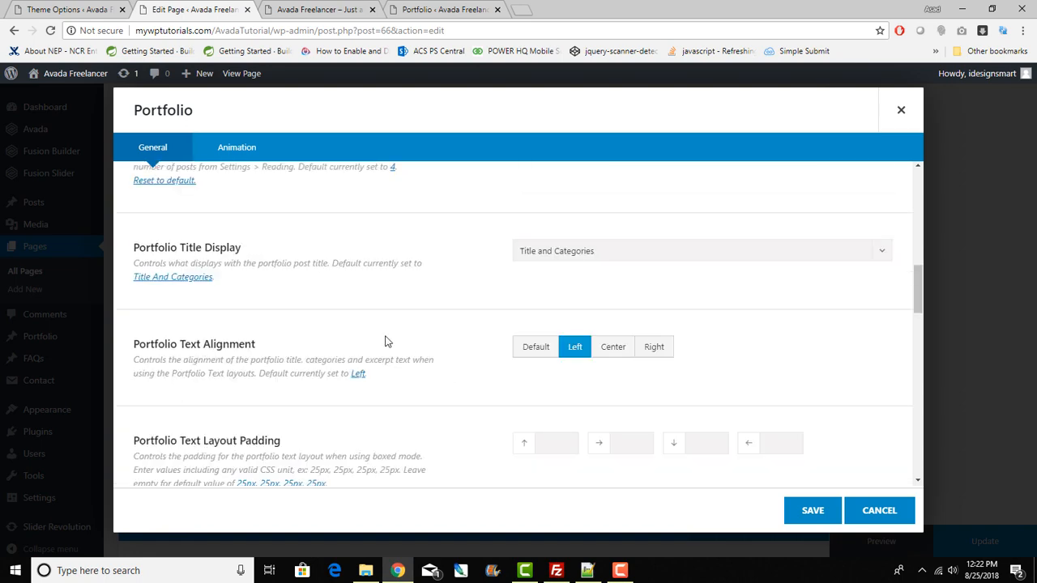
{"action": "scroll", "coordinate": [377, 330], "scroll_direction": "up", "scroll_amount": 3}
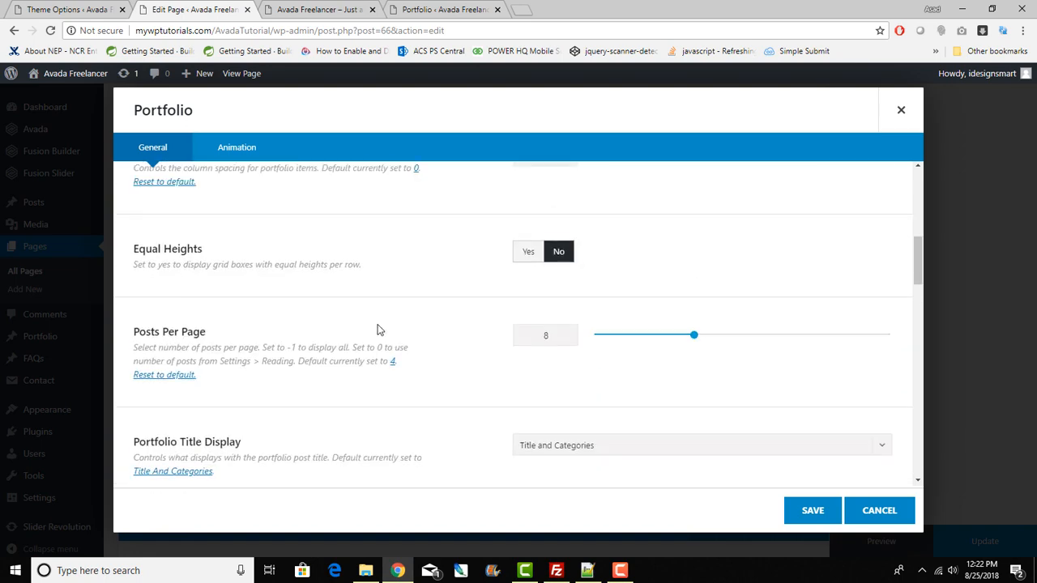
{"action": "scroll", "coordinate": [377, 330], "scroll_direction": "up", "scroll_amount": 7}
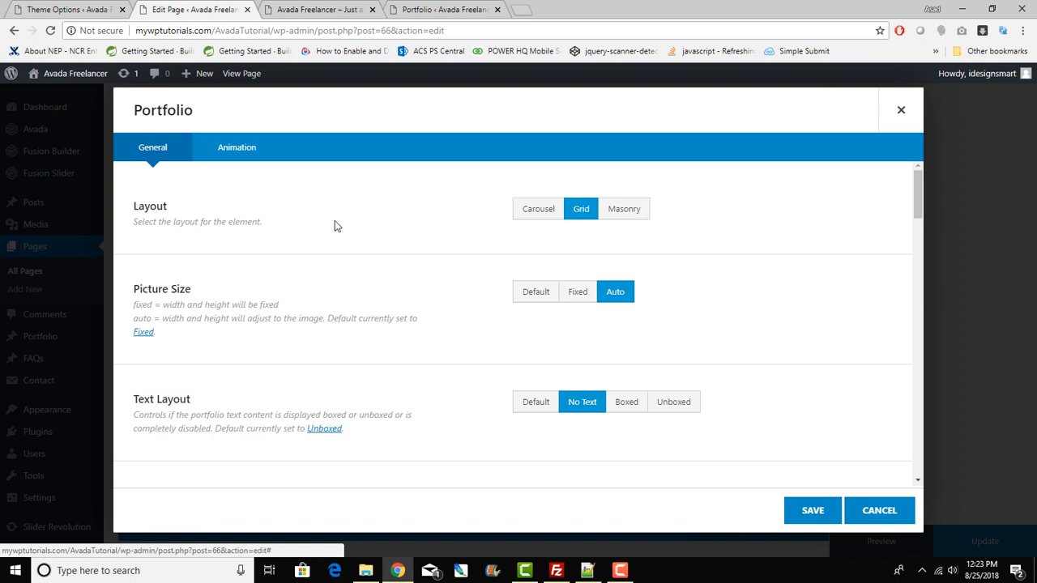
{"action": "scroll", "coordinate": [412, 364], "scroll_direction": "down", "scroll_amount": 8}
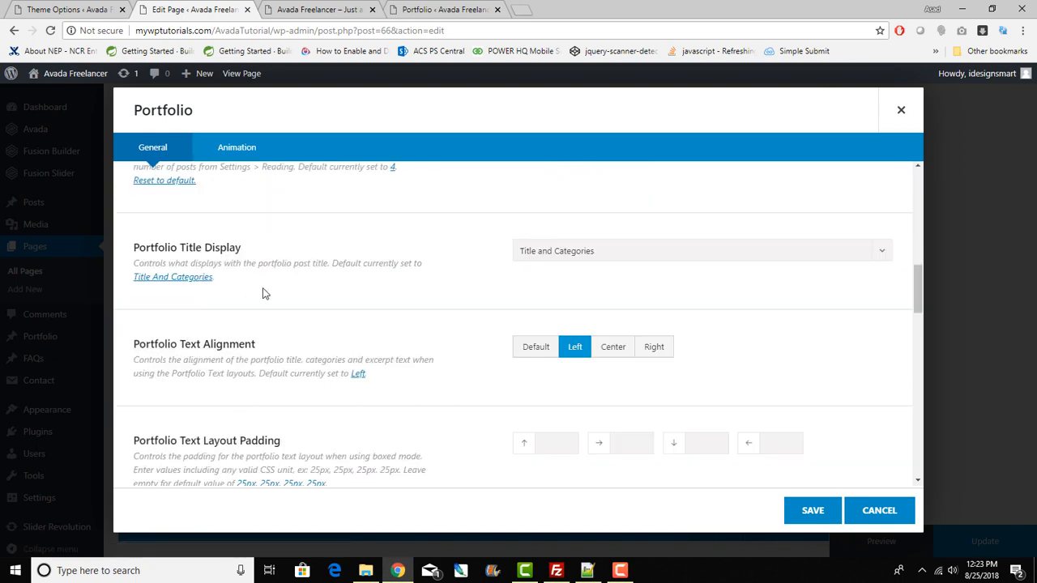
Step: Check the Animation tab, then review remaining General options: Show Filters No, order by Date, Descending
{"action": "left_click", "coordinate": [243, 154]}
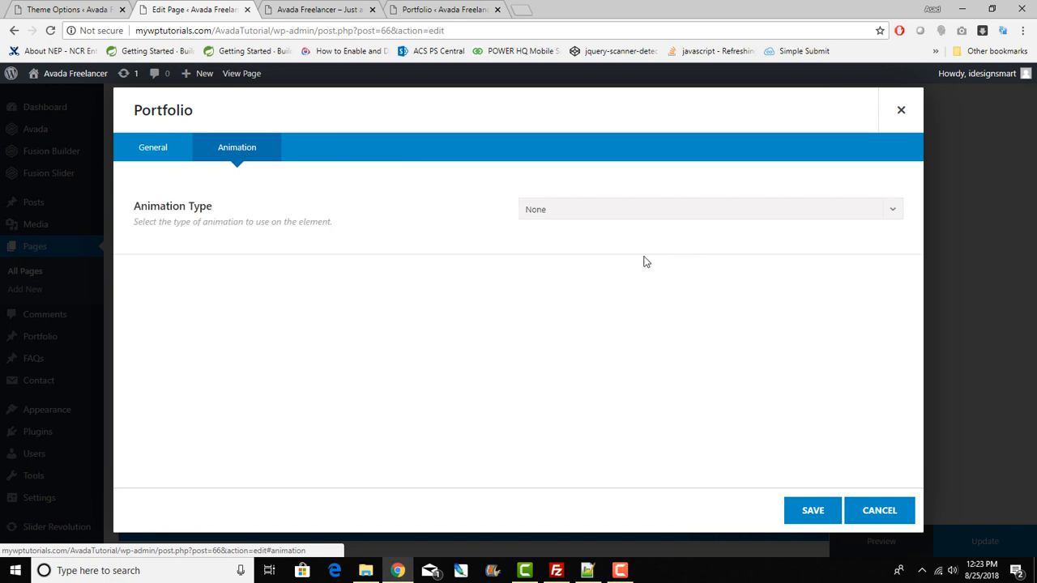
{"action": "left_click", "coordinate": [139, 155]}
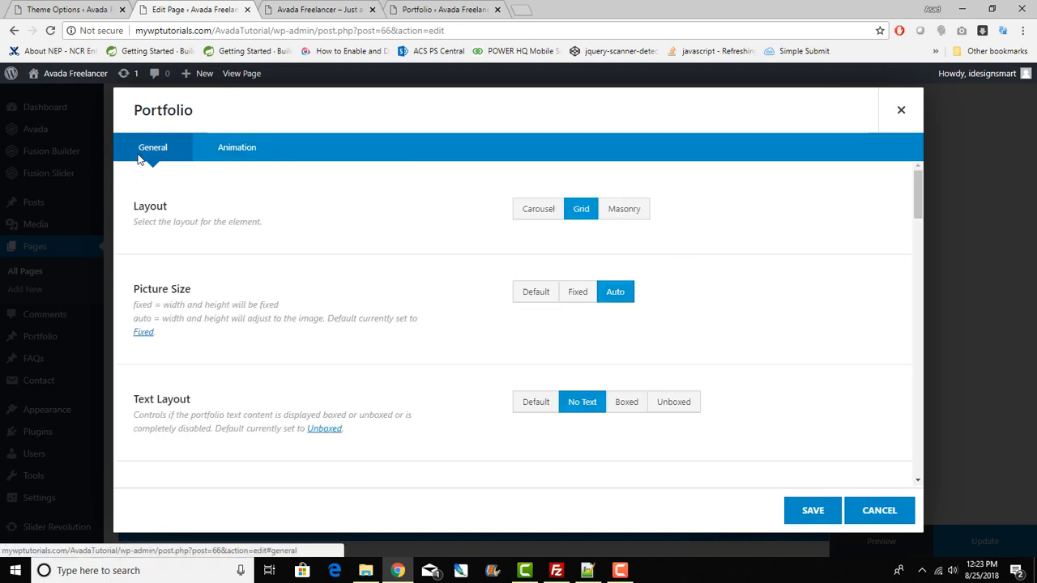
{"action": "scroll", "coordinate": [457, 438], "scroll_direction": "down", "scroll_amount": 5}
{"action": "scroll", "coordinate": [456, 438], "scroll_direction": "down", "scroll_amount": 5}
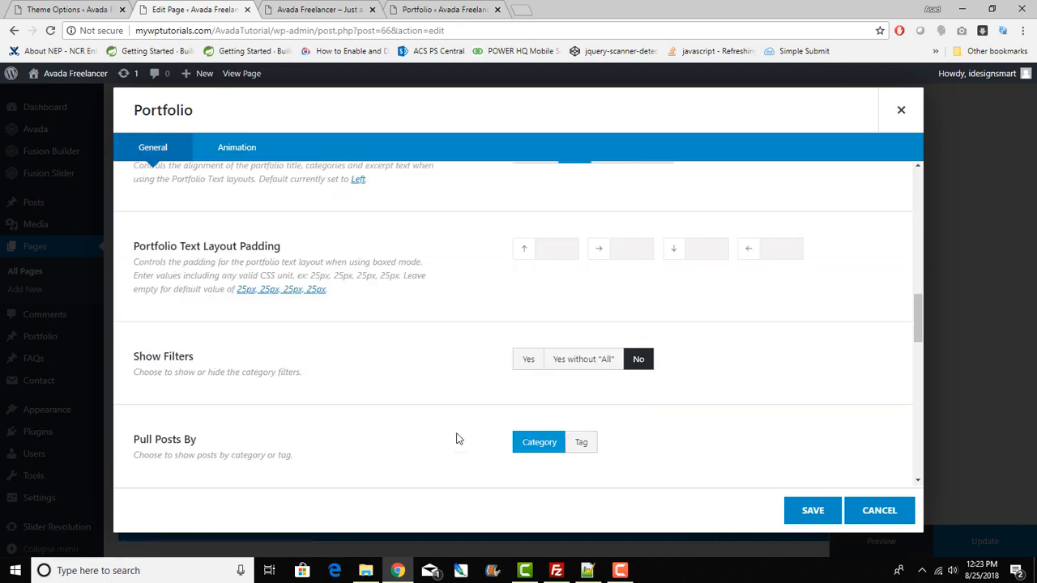
{"action": "scroll", "coordinate": [456, 438], "scroll_direction": "down", "scroll_amount": 1}
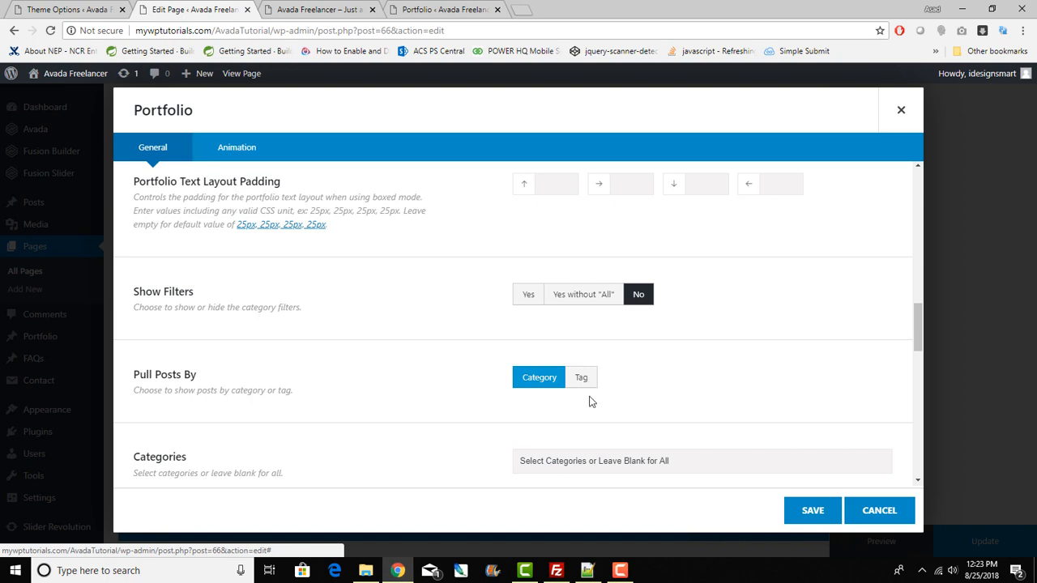
{"action": "scroll", "coordinate": [590, 401], "scroll_direction": "down", "scroll_amount": 5}
{"action": "scroll", "coordinate": [589, 401], "scroll_direction": "down", "scroll_amount": 5}
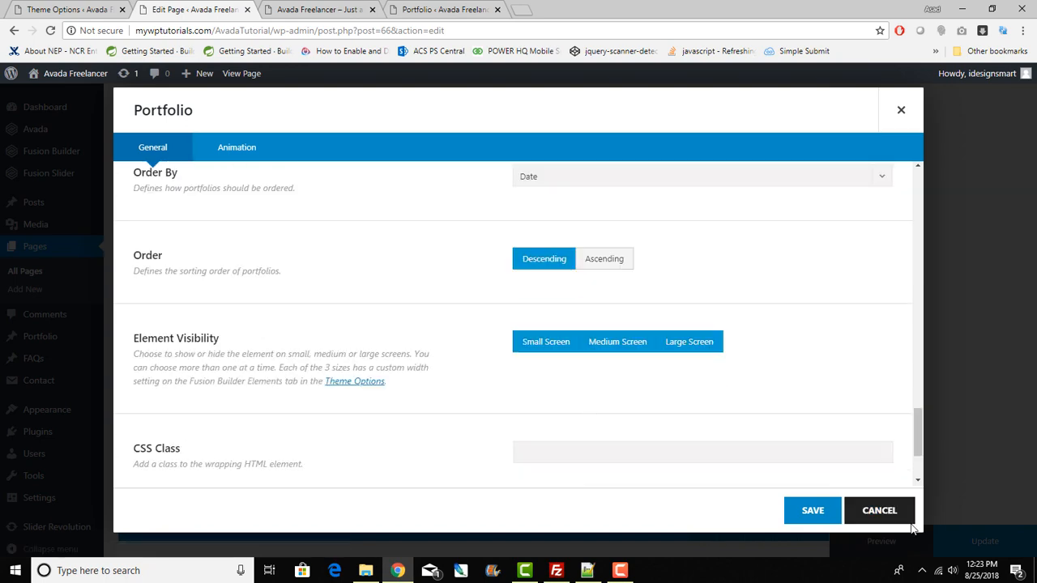
Step: Close the Portfolio element's settings without saving
{"action": "left_click", "coordinate": [868, 511]}
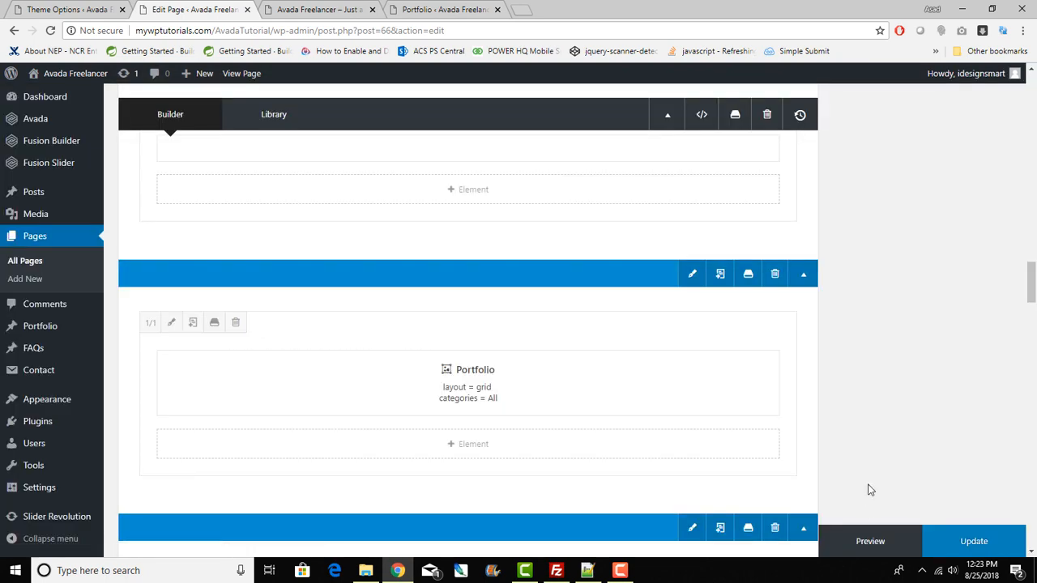
{"action": "scroll", "coordinate": [642, 364], "scroll_direction": "up", "scroll_amount": 3}
{"action": "scroll", "coordinate": [642, 362], "scroll_direction": "up", "scroll_amount": 3}
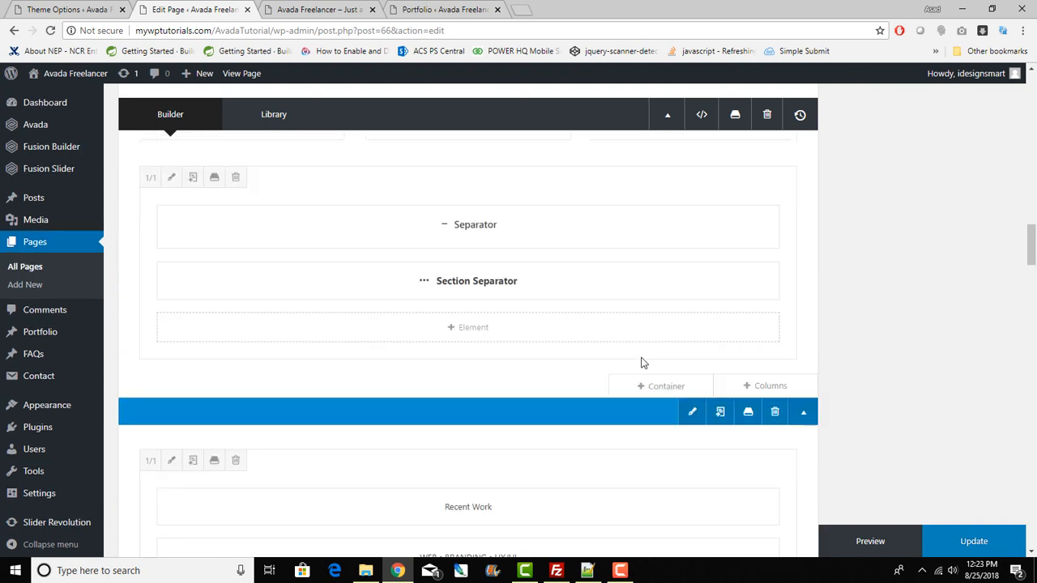
{"action": "scroll", "coordinate": [641, 360], "scroll_direction": "down", "scroll_amount": 5}
{"action": "scroll", "coordinate": [640, 362], "scroll_direction": "down", "scroll_amount": 3}
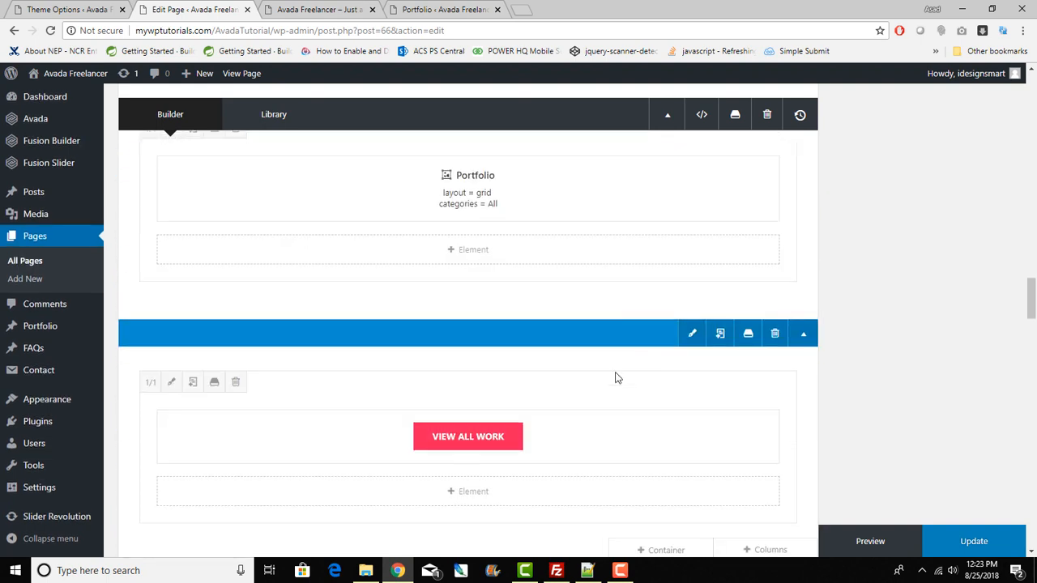
Step: Scroll through the live home page to check the portfolio and testimonial sections
{"action": "left_click", "coordinate": [368, 7]}
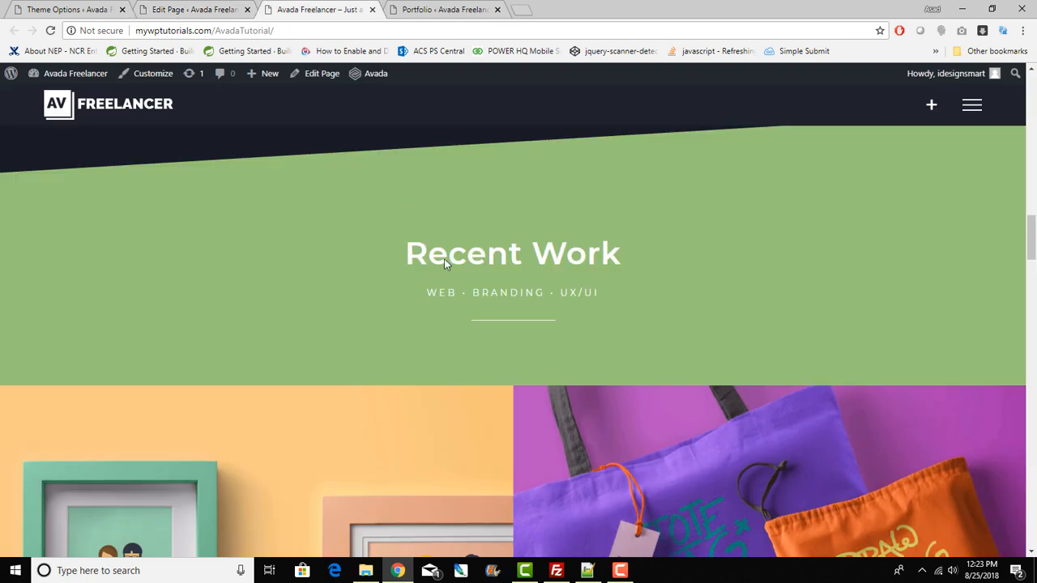
{"action": "scroll", "coordinate": [445, 259], "scroll_direction": "down", "scroll_amount": 3}
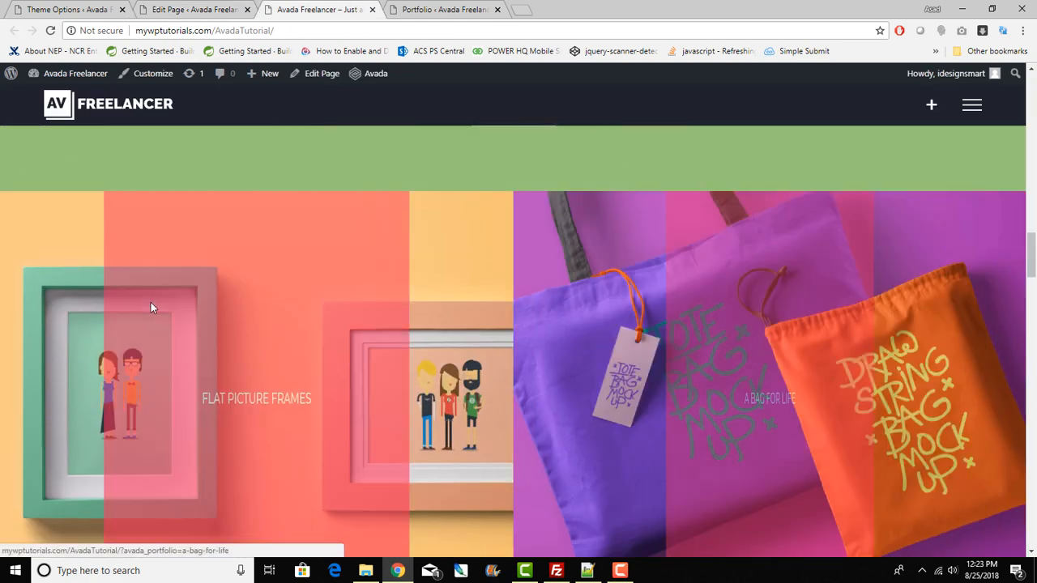
{"action": "scroll", "coordinate": [500, 423], "scroll_direction": "down", "scroll_amount": 1}
{"action": "scroll", "coordinate": [201, 317], "scroll_direction": "down", "scroll_amount": 3}
{"action": "scroll", "coordinate": [210, 289], "scroll_direction": "up", "scroll_amount": 2}
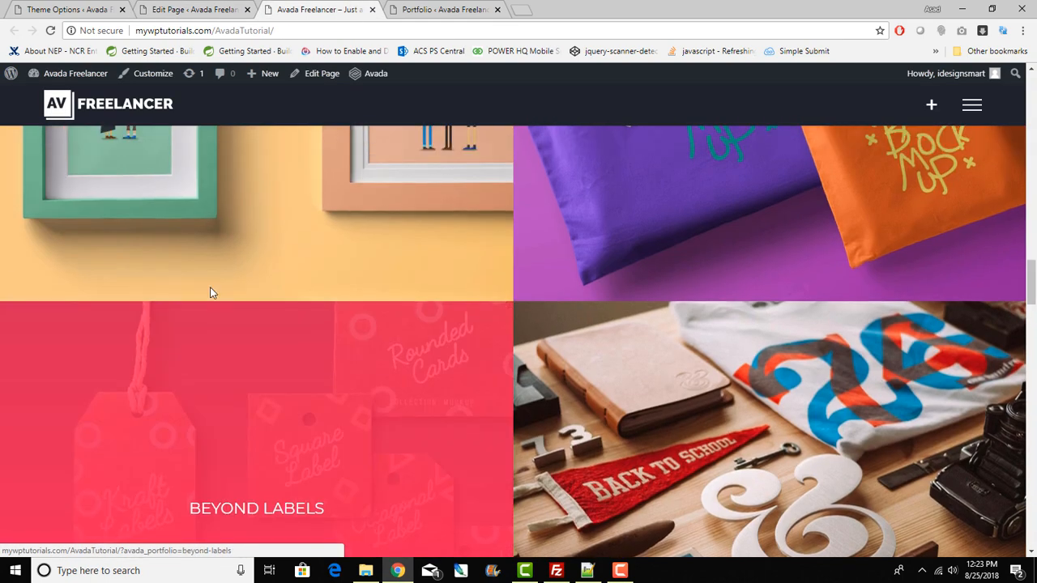
{"action": "scroll", "coordinate": [666, 397], "scroll_direction": "up", "scroll_amount": 3}
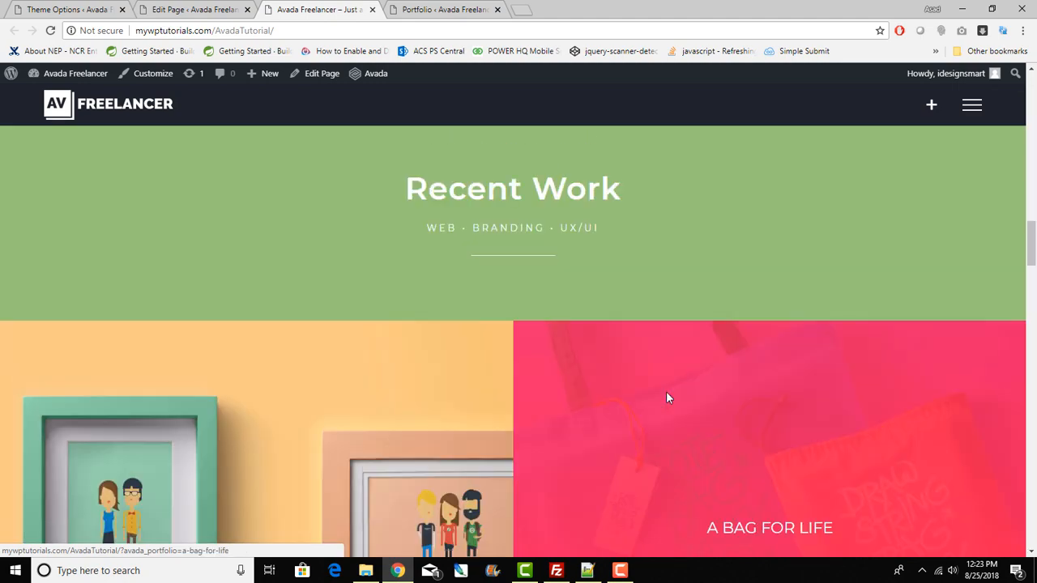
{"action": "scroll", "coordinate": [666, 397], "scroll_direction": "down", "scroll_amount": 3}
{"action": "scroll", "coordinate": [666, 397], "scroll_direction": "down", "scroll_amount": 3}
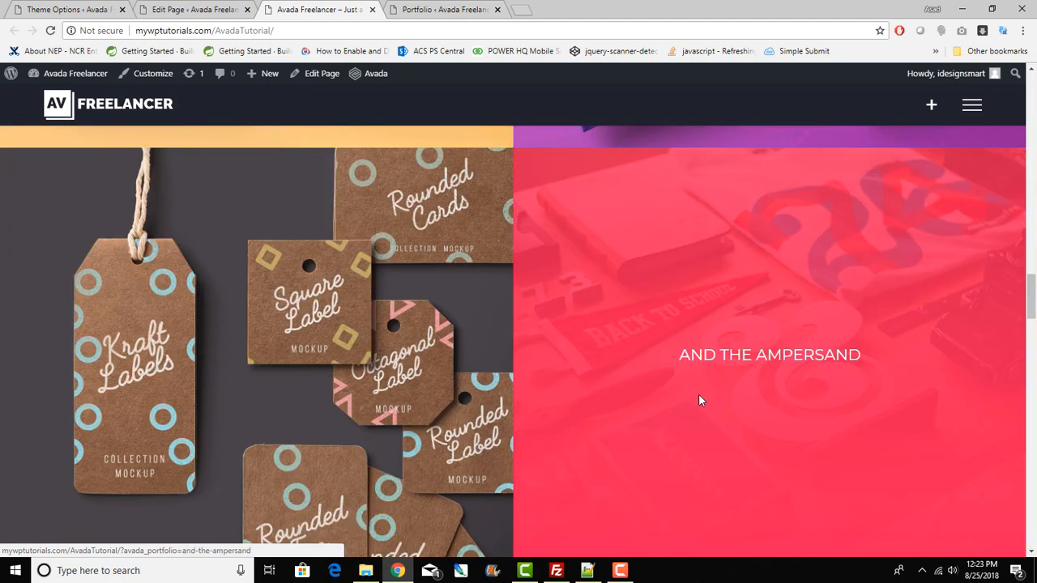
{"action": "scroll", "coordinate": [699, 397], "scroll_direction": "down", "scroll_amount": 2}
{"action": "scroll", "coordinate": [701, 400], "scroll_direction": "down", "scroll_amount": 4}
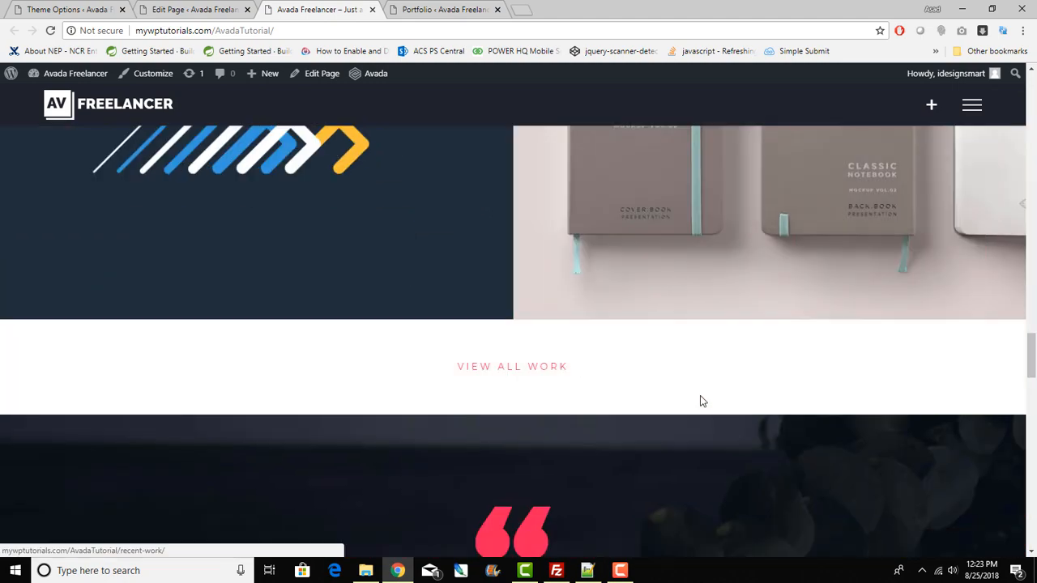
{"action": "scroll", "coordinate": [466, 334], "scroll_direction": "up", "scroll_amount": 4}
{"action": "scroll", "coordinate": [502, 371], "scroll_direction": "down", "scroll_amount": 4}
{"action": "scroll", "coordinate": [451, 288], "scroll_direction": "down", "scroll_amount": 4}
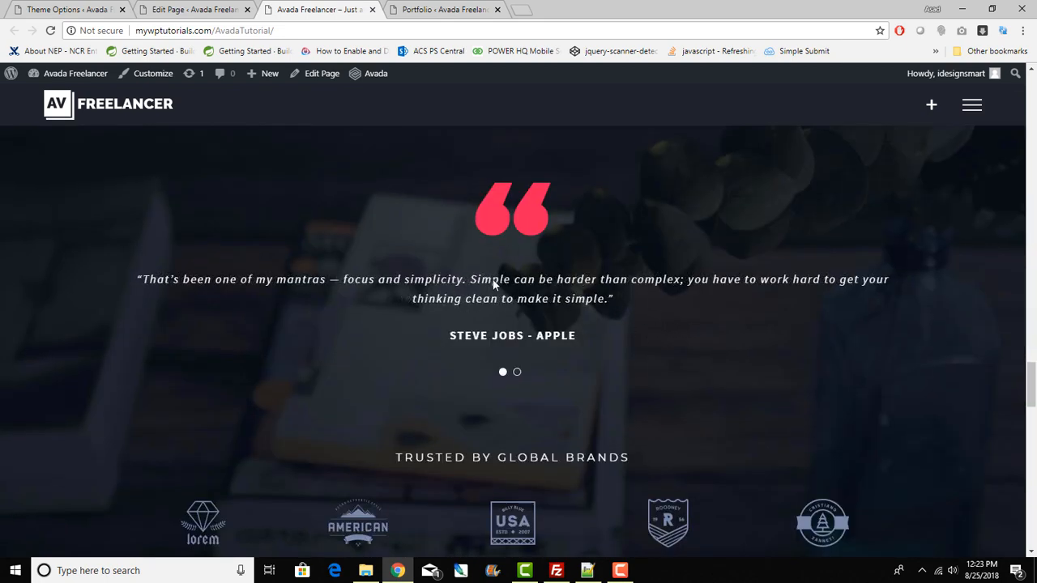
{"action": "scroll", "coordinate": [494, 284], "scroll_direction": "up", "scroll_amount": 1}
Step: Show the second testimonial quote in the live slider, then return to the editor's quote-mark Image element
{"action": "double_click", "coordinate": [608, 292]}
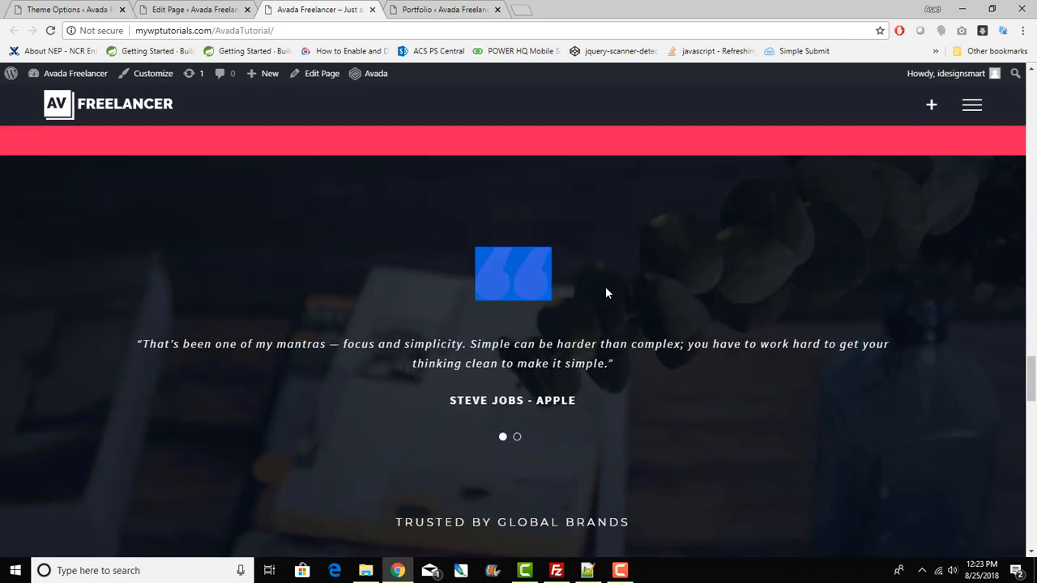
{"action": "left_click", "coordinate": [516, 284]}
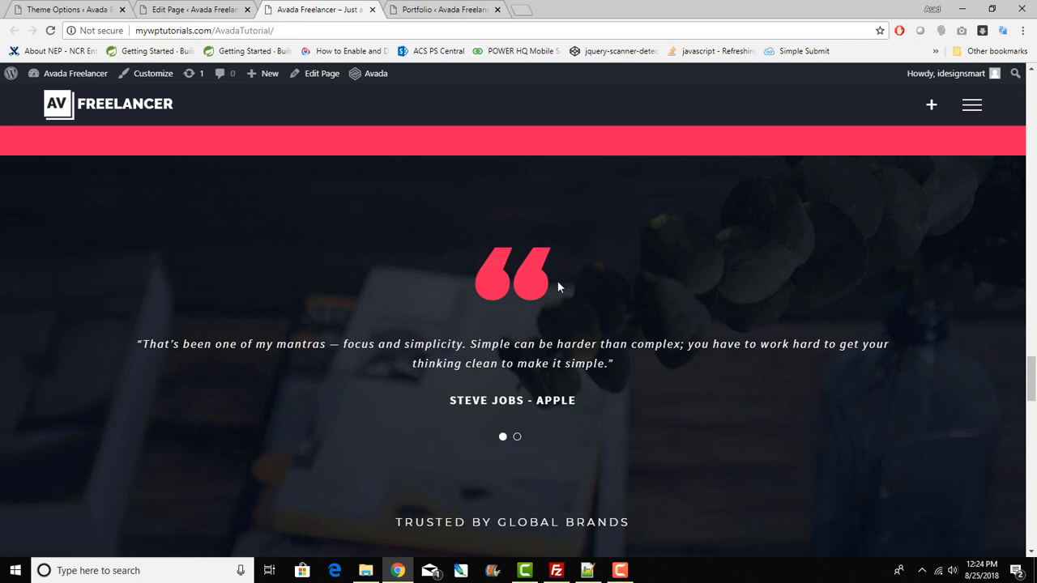
{"action": "left_click", "coordinate": [518, 438]}
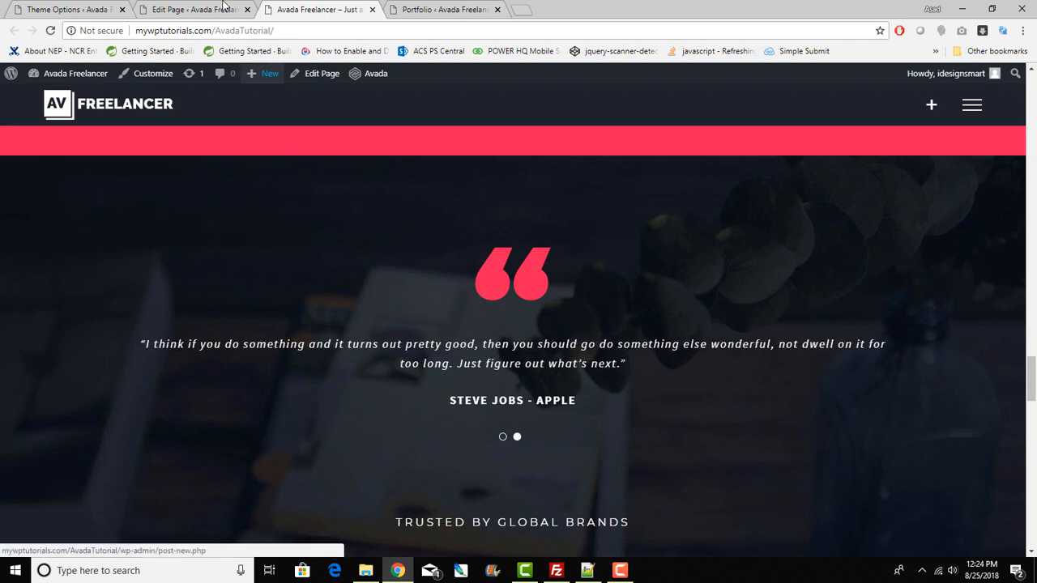
{"action": "left_click", "coordinate": [194, 9]}
{"action": "scroll", "coordinate": [443, 395], "scroll_direction": "down", "scroll_amount": 3}
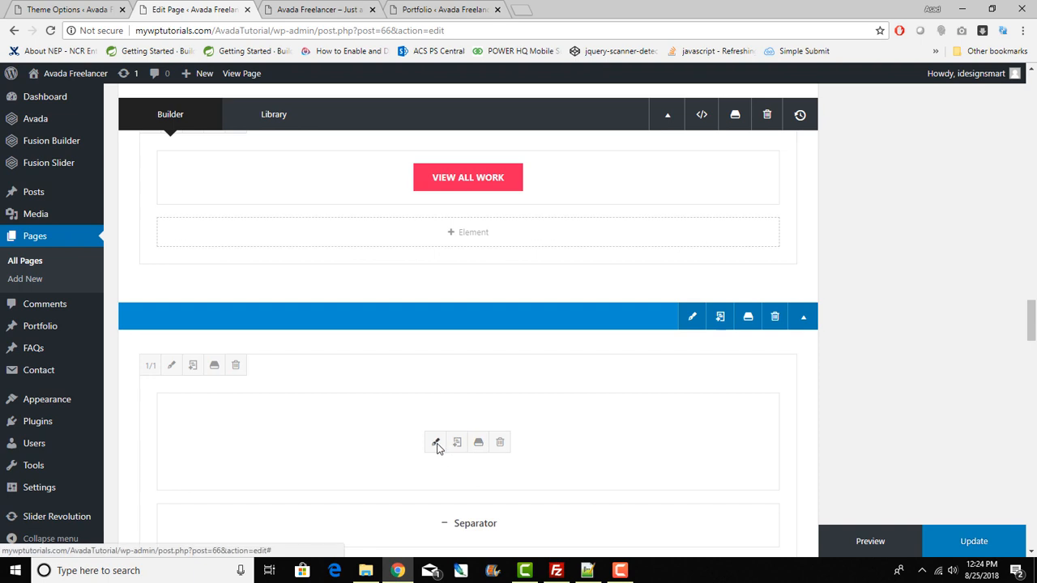
{"action": "left_click", "coordinate": [436, 445]}
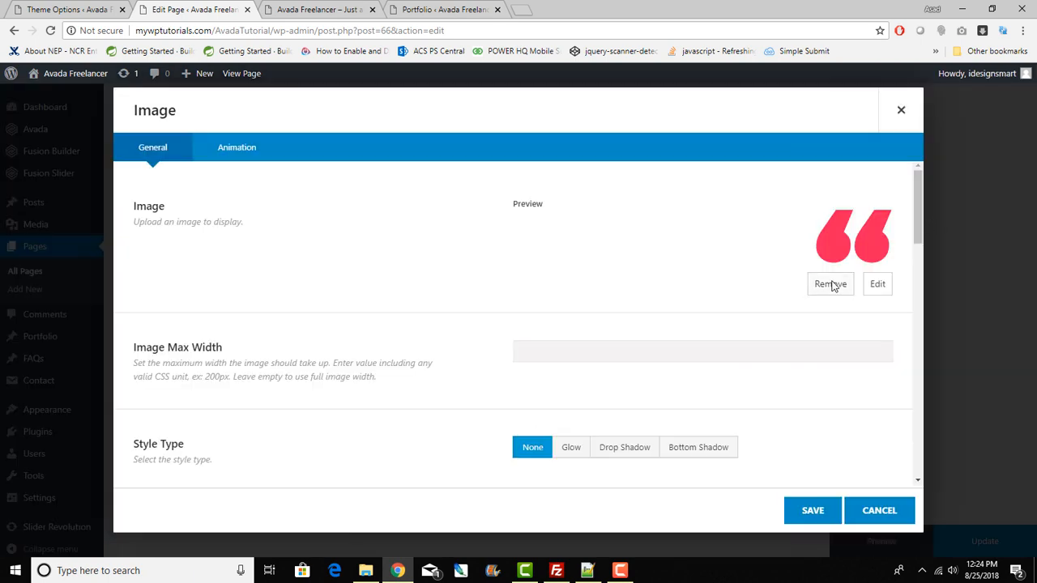
{"action": "left_click", "coordinate": [894, 515]}
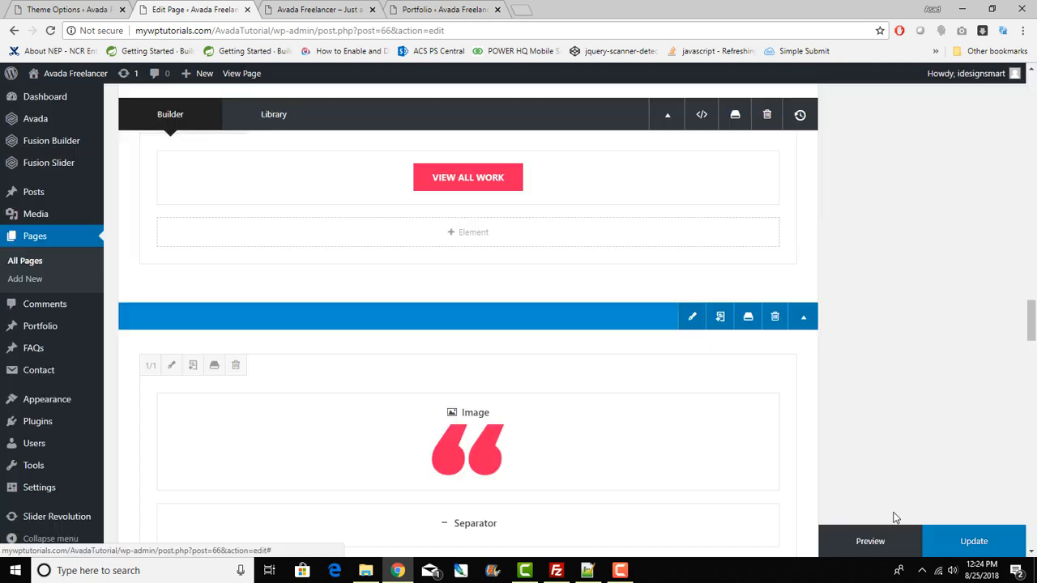
{"action": "scroll", "coordinate": [450, 407], "scroll_direction": "down", "scroll_amount": 3}
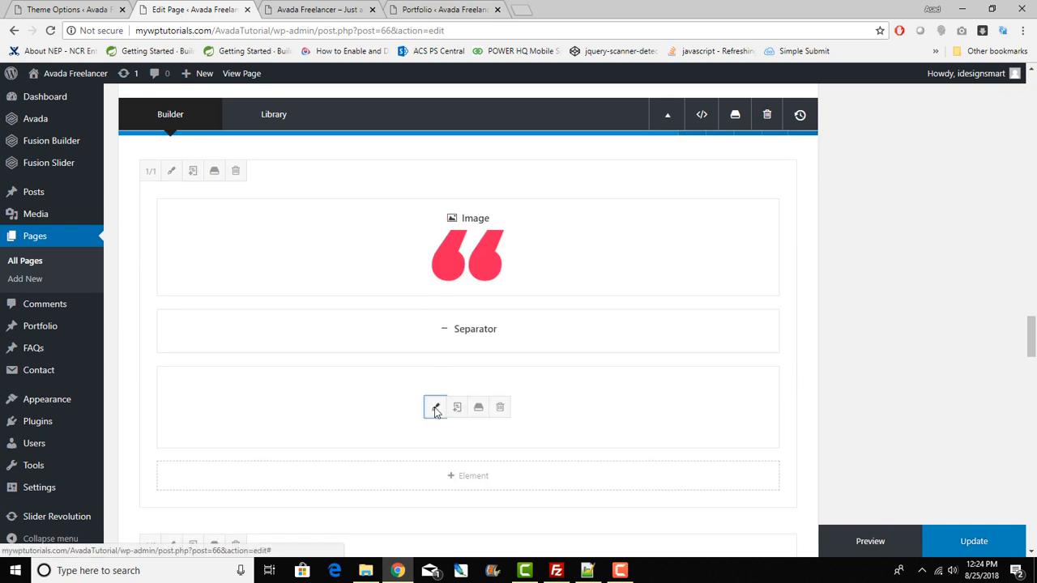
{"action": "left_click", "coordinate": [435, 408]}
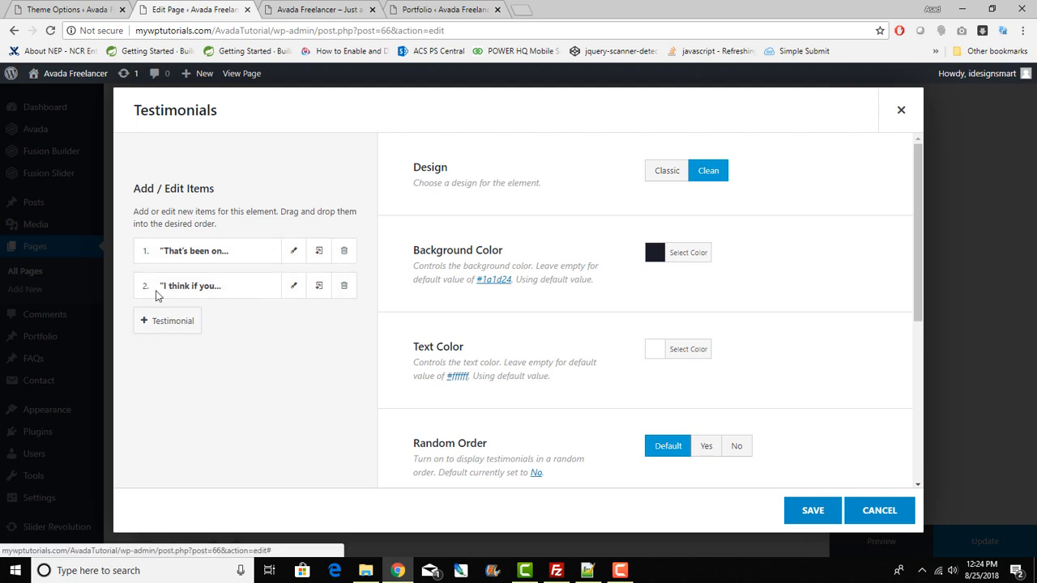
{"action": "left_click", "coordinate": [292, 251]}
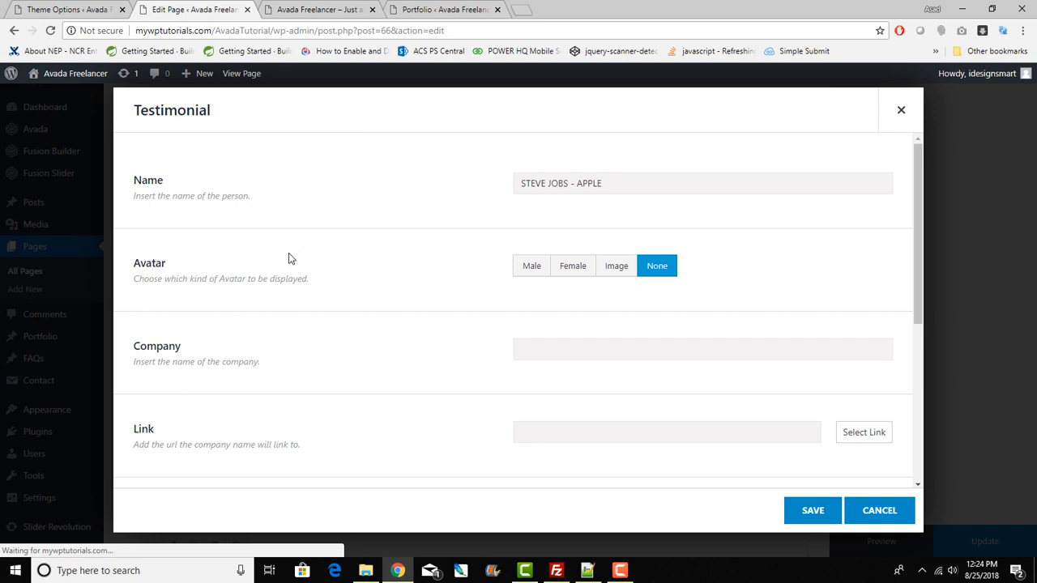
{"action": "left_click_drag", "start_coordinate": [609, 185], "coordinate": [463, 185]}
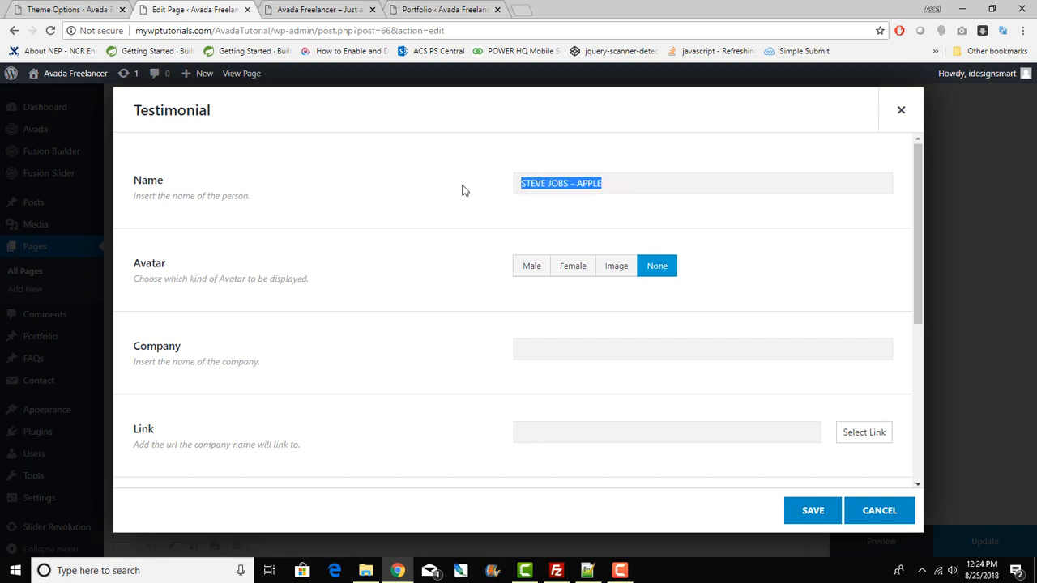
{"action": "scroll", "coordinate": [496, 278], "scroll_direction": "down", "scroll_amount": 4}
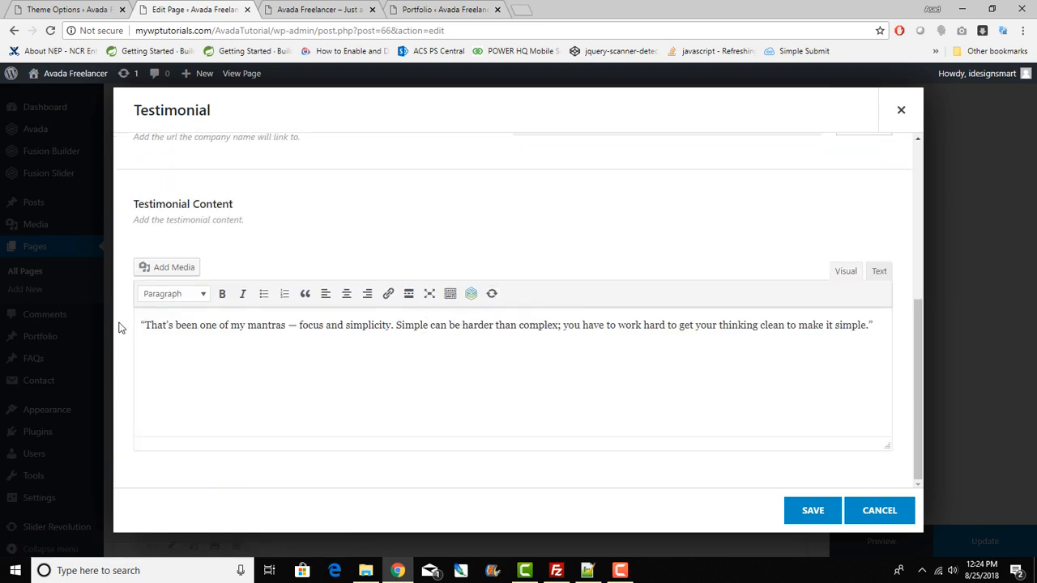
{"action": "left_click_drag", "start_coordinate": [143, 327], "coordinate": [891, 329]}
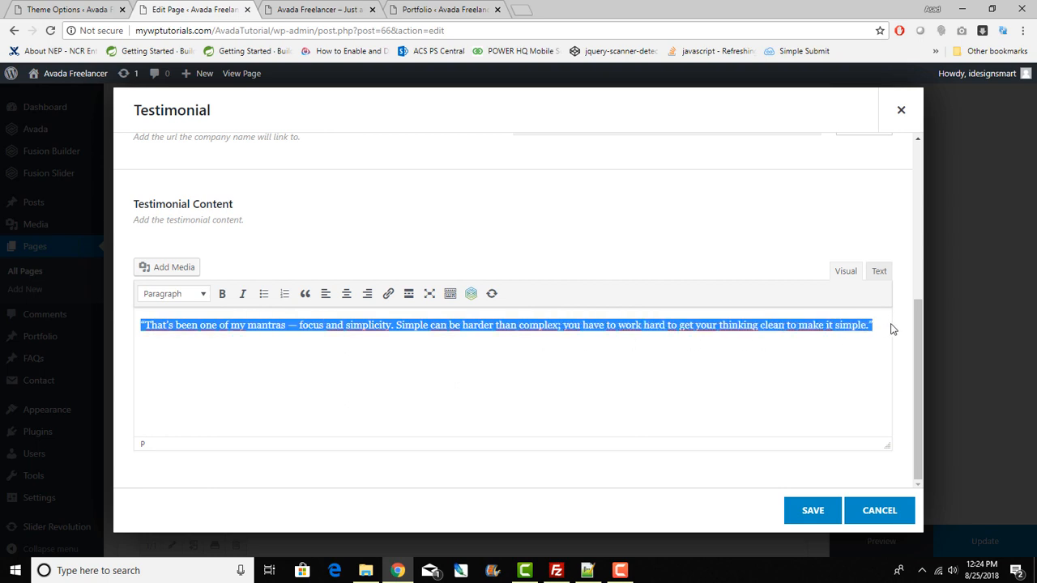
{"action": "left_click", "coordinate": [877, 263]}
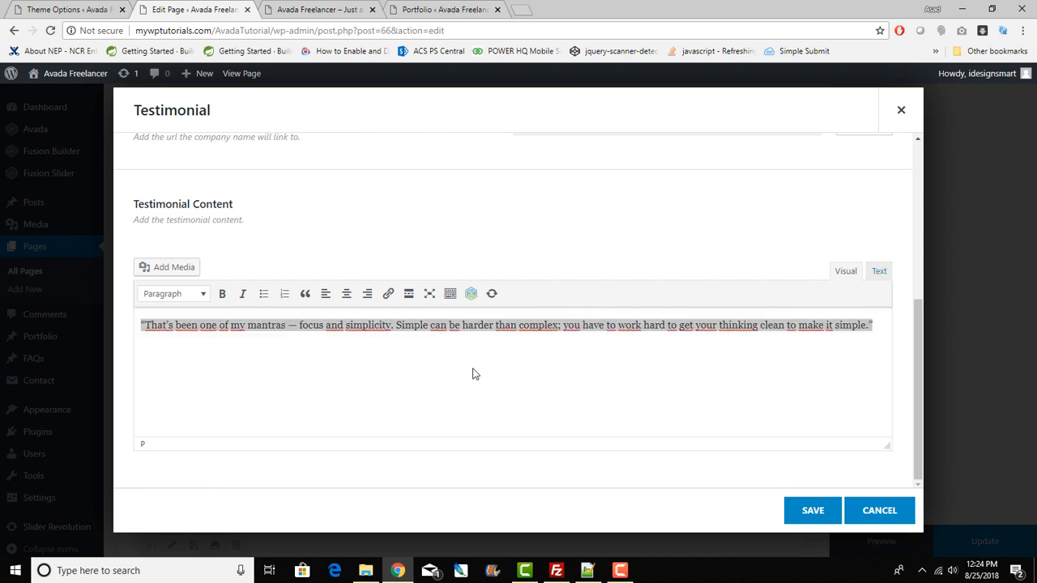
{"action": "left_click", "coordinate": [896, 515]}
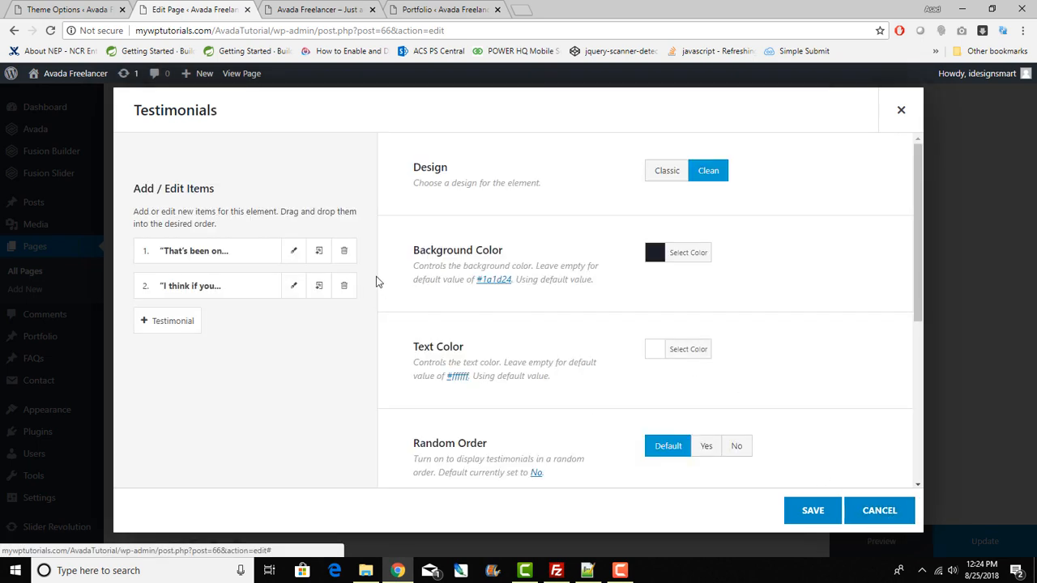
{"action": "scroll", "coordinate": [379, 284], "scroll_direction": "down", "scroll_amount": 5}
{"action": "scroll", "coordinate": [381, 289], "scroll_direction": "up", "scroll_amount": 5}
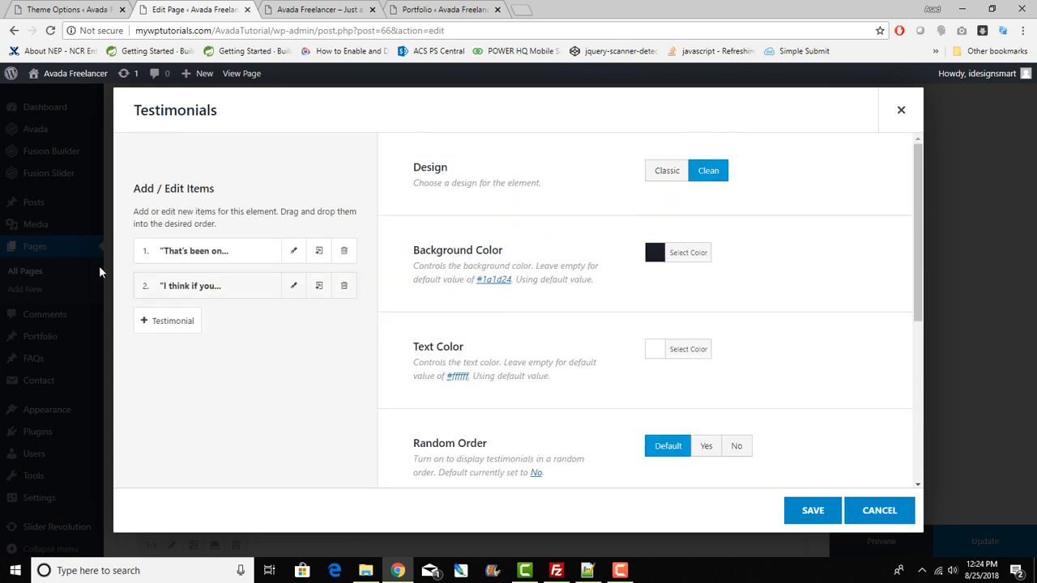
{"action": "left_click", "coordinate": [290, 10]}
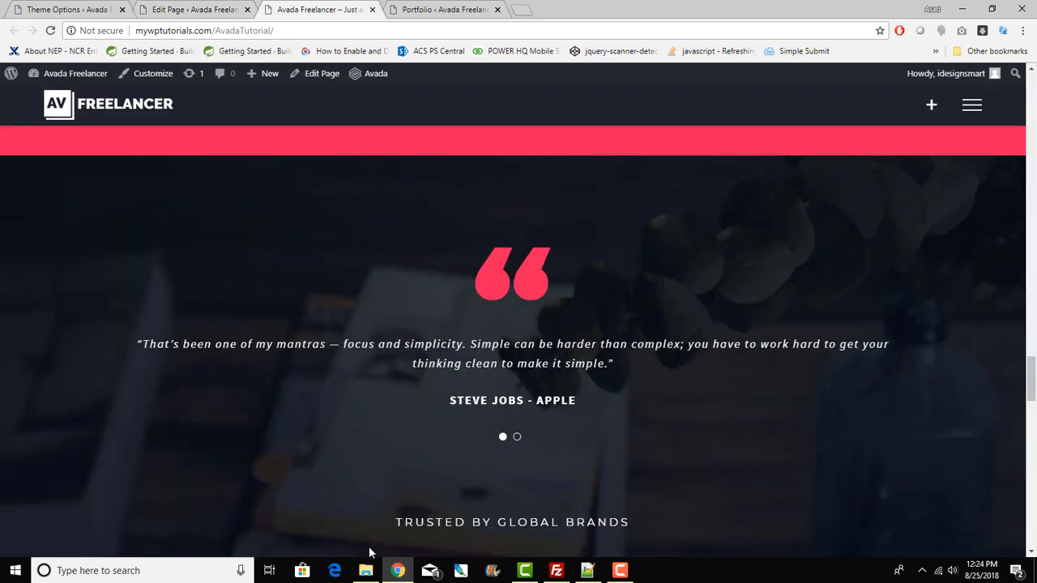
{"action": "left_click", "coordinate": [229, 9]}
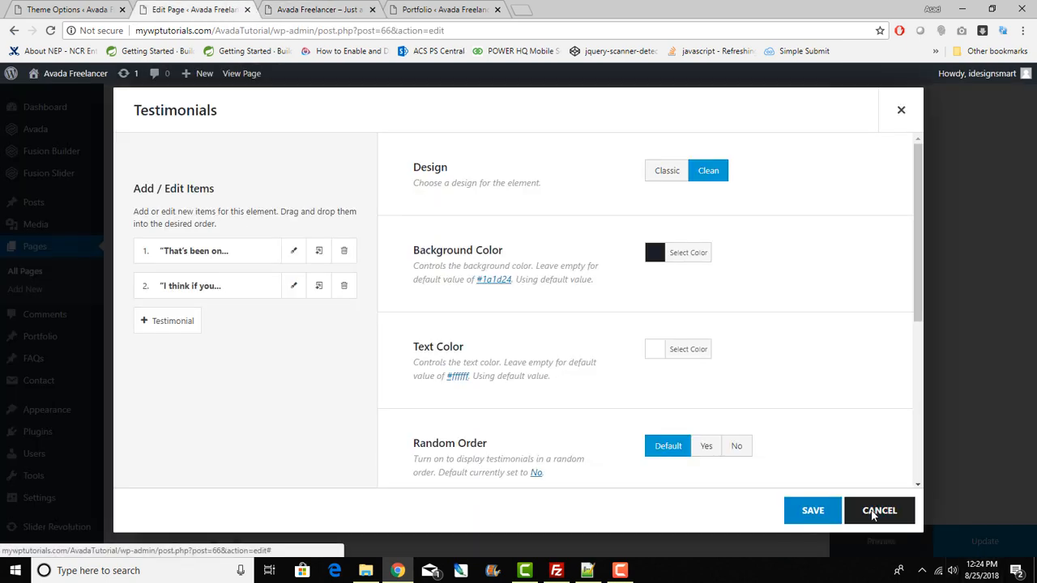
{"action": "left_click", "coordinate": [878, 511]}
Step: Open the brand-logo Image Carousel settings, then view the five client logos on the live page
{"action": "scroll", "coordinate": [434, 389], "scroll_direction": "down", "scroll_amount": 2}
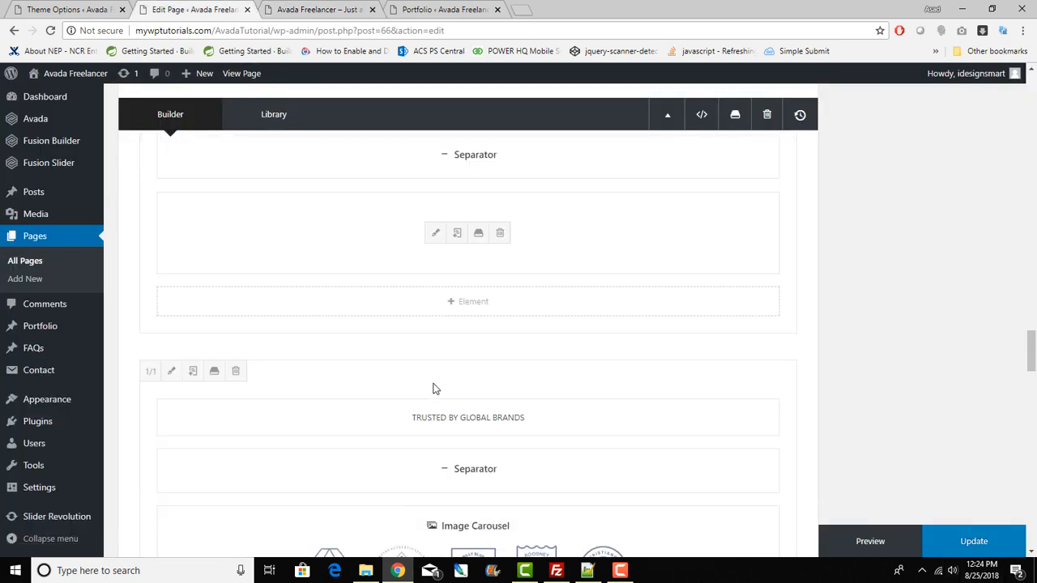
{"action": "scroll", "coordinate": [332, 426], "scroll_direction": "down", "scroll_amount": 2}
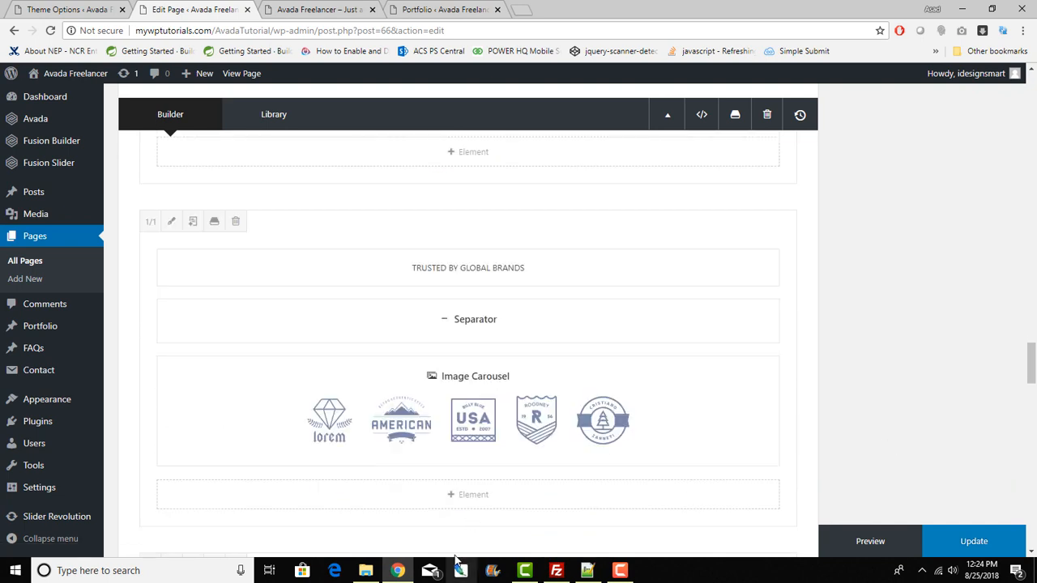
{"action": "left_click", "coordinate": [432, 411]}
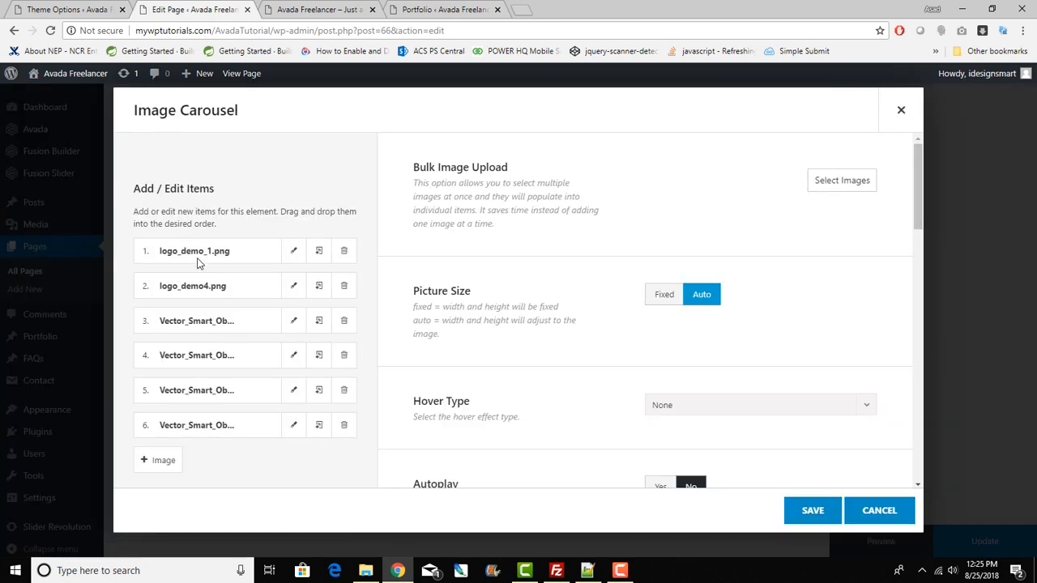
{"action": "left_click", "coordinate": [901, 110]}
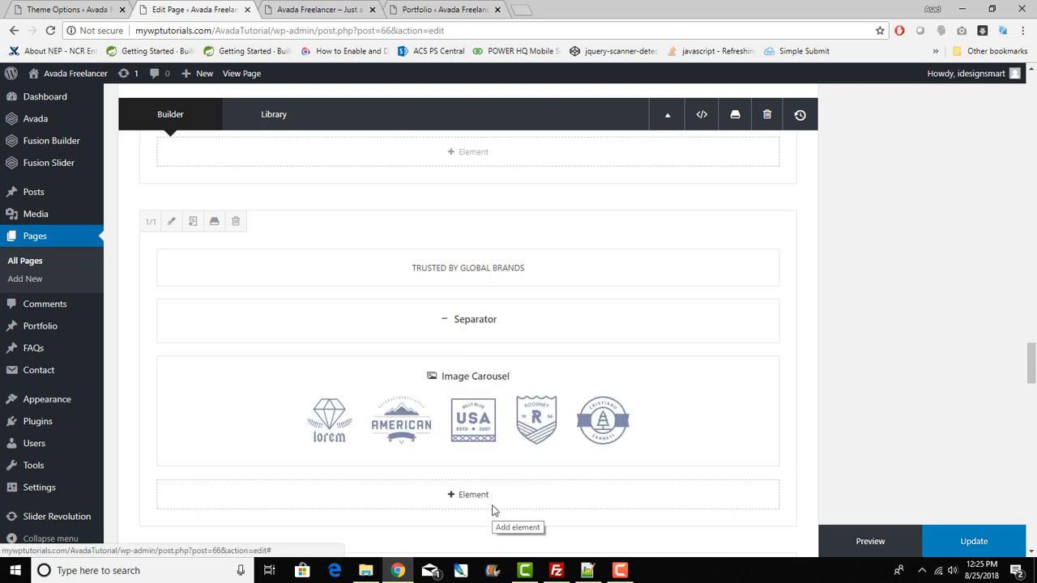
{"action": "left_click", "coordinate": [434, 411]}
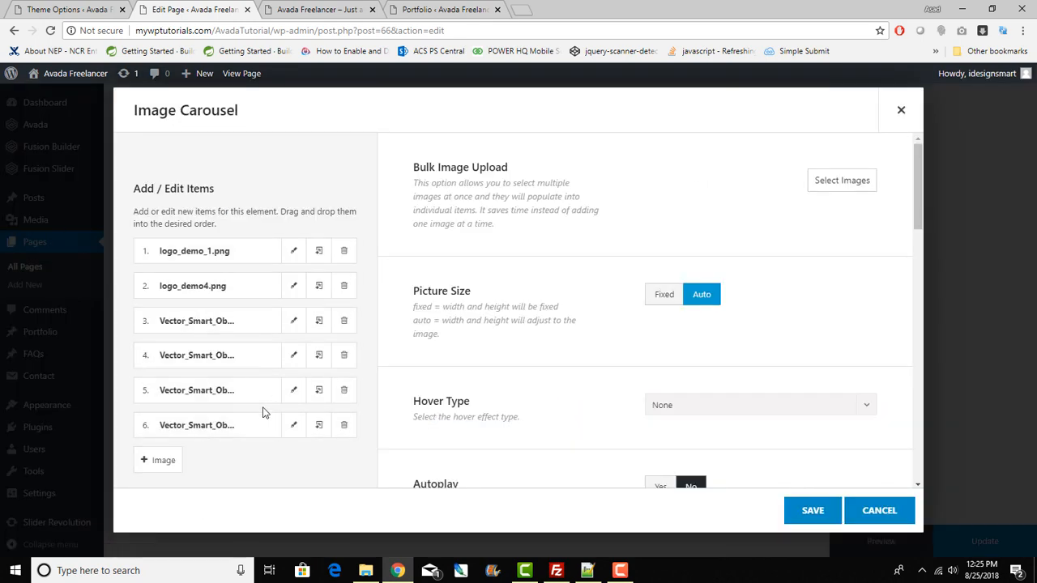
{"action": "left_click", "coordinate": [305, 10]}
{"action": "scroll", "coordinate": [462, 401], "scroll_direction": "down", "scroll_amount": 3}
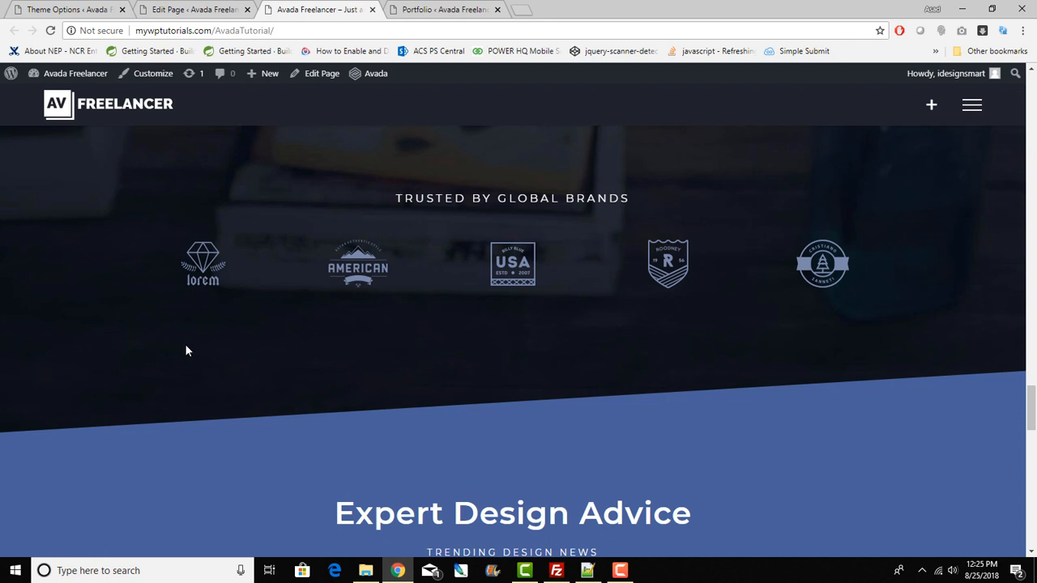
Step: Look over the live homepage below the brand-logo row, then go back to the page editor
{"action": "scroll", "coordinate": [286, 331], "scroll_direction": "down", "scroll_amount": 3}
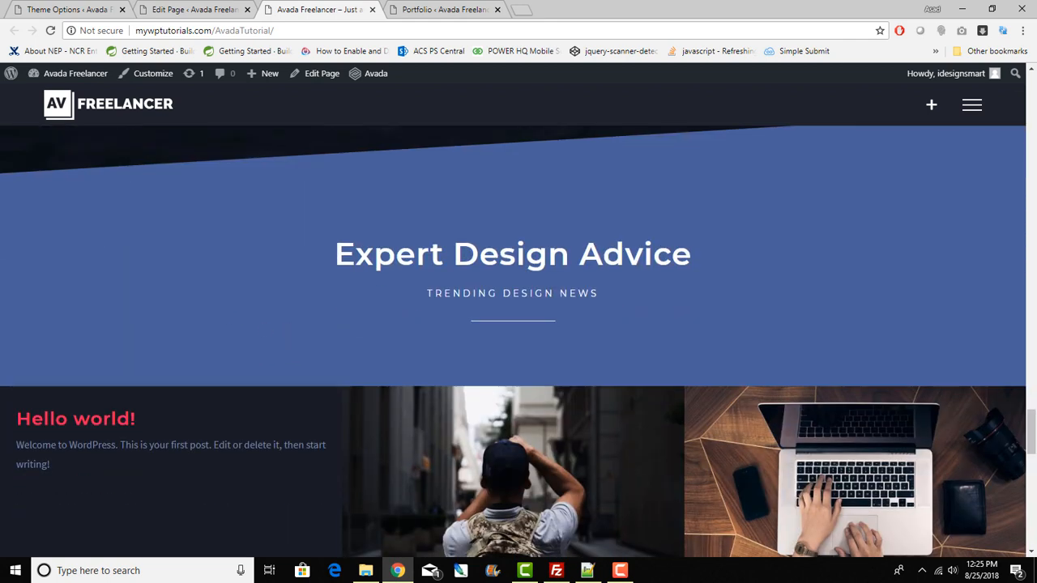
{"action": "scroll", "coordinate": [80, 237], "scroll_direction": "up", "scroll_amount": 1}
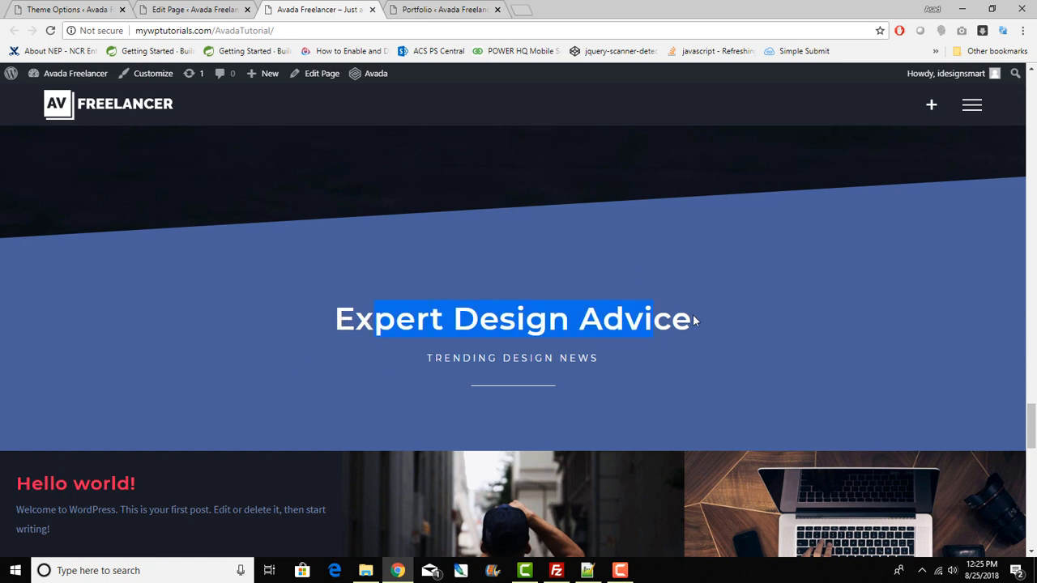
{"action": "left_click_drag", "start_coordinate": [693, 321], "coordinate": [737, 316]}
{"action": "scroll", "coordinate": [391, 363], "scroll_direction": "down", "scroll_amount": 3}
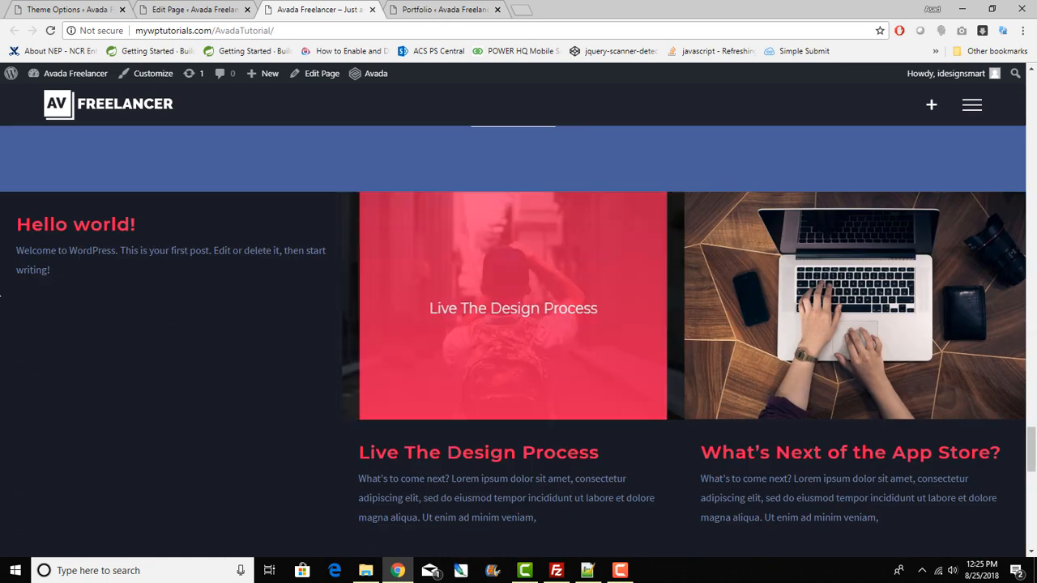
{"action": "left_click", "coordinate": [185, 9]}
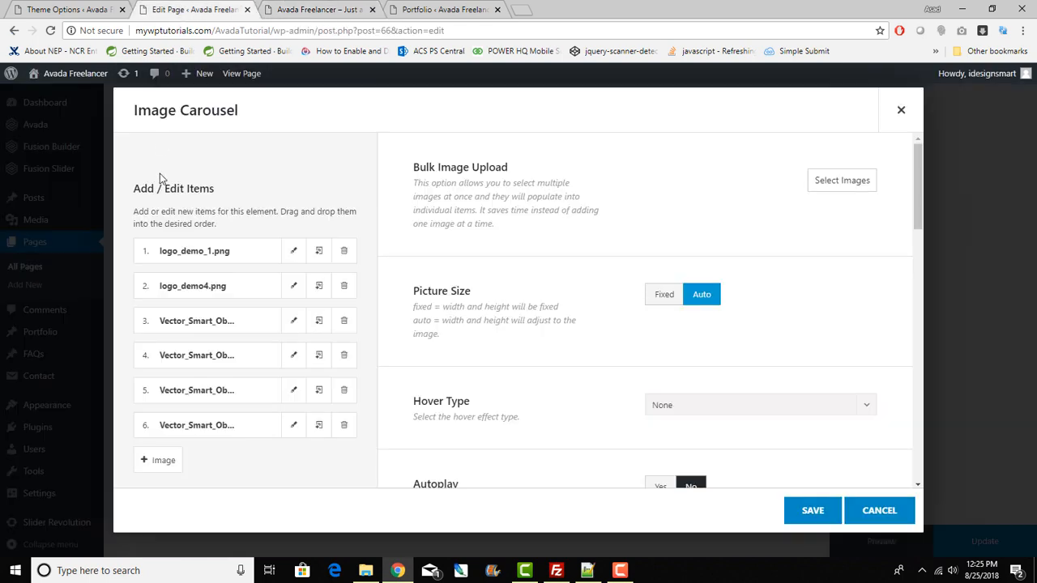
Step: Close the Image Carousel settings and check the Section Separator settings without changing them
{"action": "left_click", "coordinate": [901, 111]}
{"action": "scroll", "coordinate": [308, 461], "scroll_direction": "down", "scroll_amount": 3}
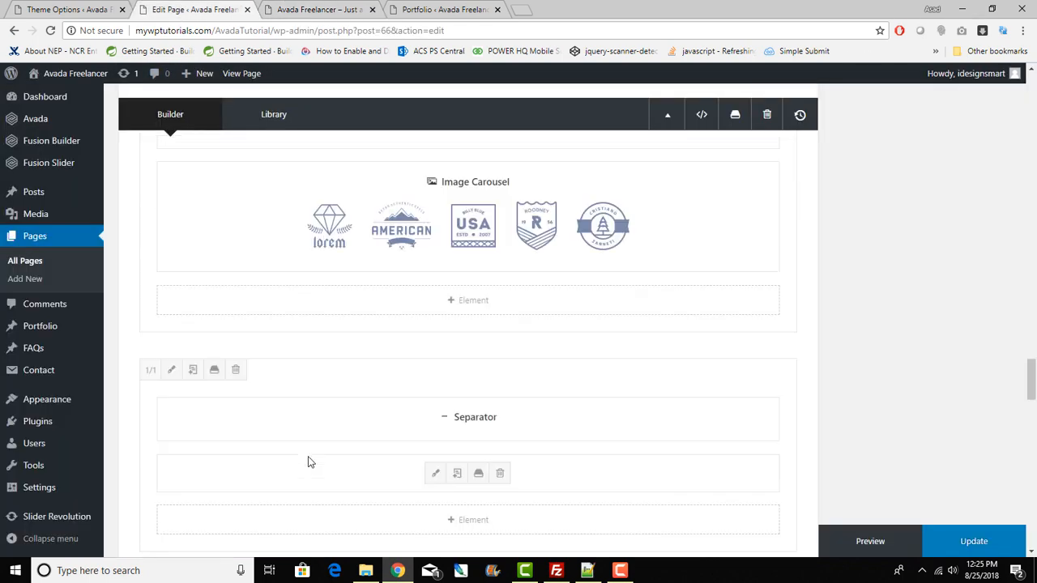
{"action": "scroll", "coordinate": [380, 387], "scroll_direction": "down", "scroll_amount": 2}
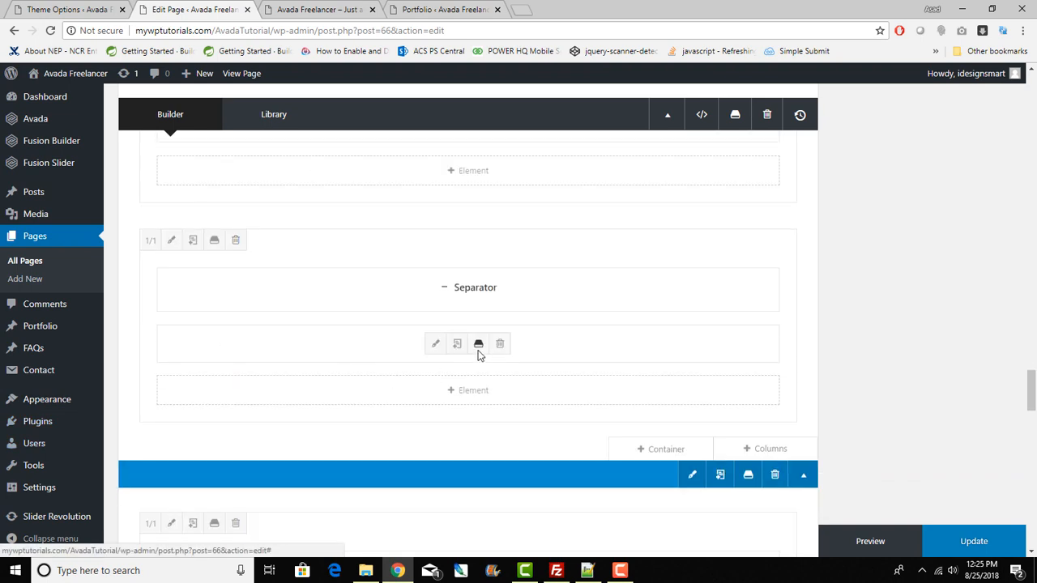
{"action": "left_click", "coordinate": [435, 344]}
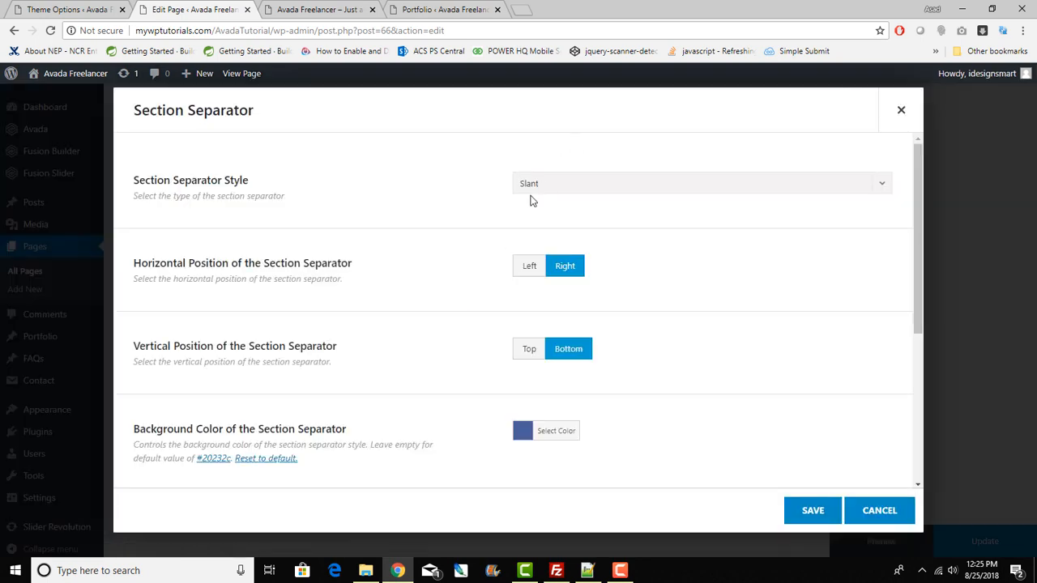
{"action": "left_click", "coordinate": [851, 512]}
Step: Open the Blog element's settings, which use a 3-column Grid layout
{"action": "scroll", "coordinate": [459, 382], "scroll_direction": "down", "scroll_amount": 3}
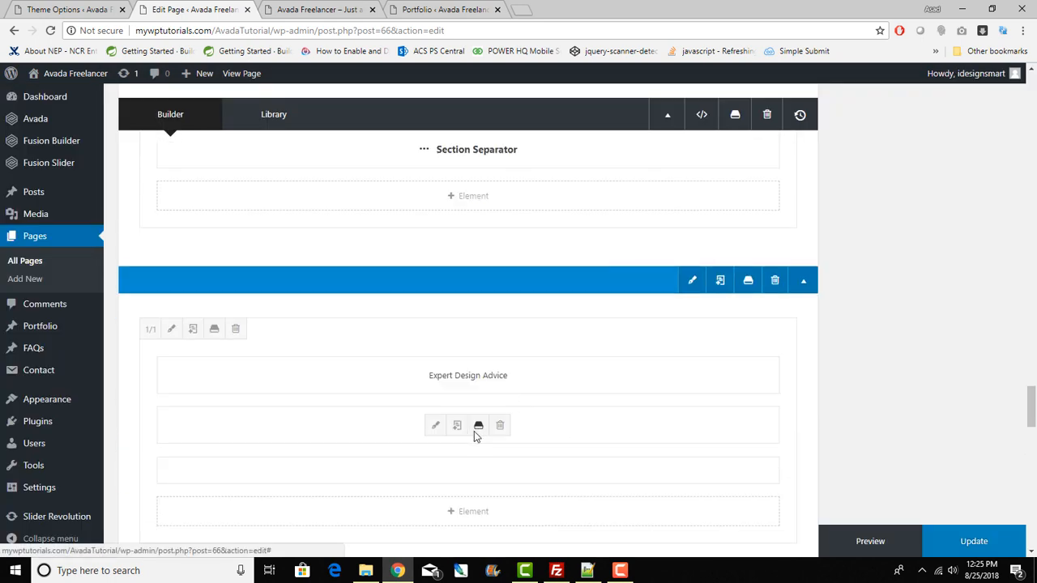
{"action": "scroll", "coordinate": [477, 430], "scroll_direction": "down", "scroll_amount": 3}
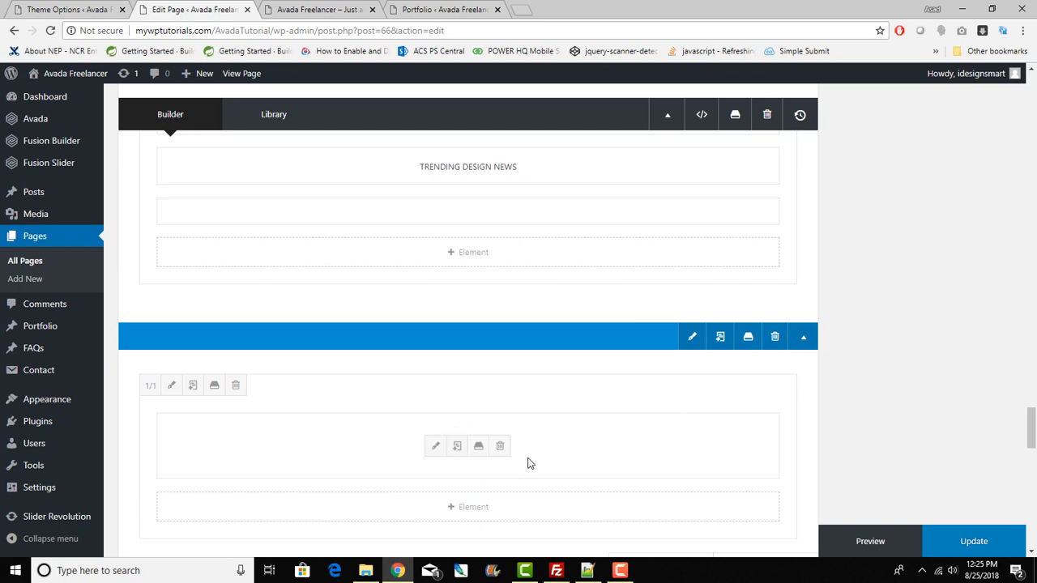
{"action": "left_click", "coordinate": [436, 446]}
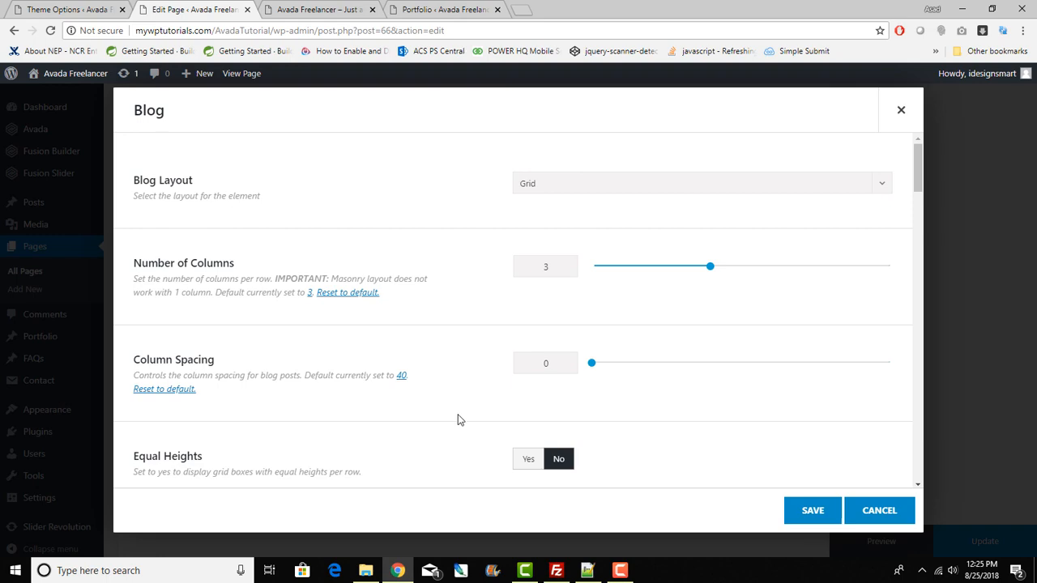
Step: Review the Blog layout, columns, categories and order options, then cancel without changes
{"action": "scroll", "coordinate": [468, 417], "scroll_direction": "down", "scroll_amount": 2}
{"action": "scroll", "coordinate": [468, 418], "scroll_direction": "up", "scroll_amount": 2}
{"action": "scroll", "coordinate": [468, 418], "scroll_direction": "down", "scroll_amount": 4}
{"action": "scroll", "coordinate": [470, 418], "scroll_direction": "down", "scroll_amount": 2}
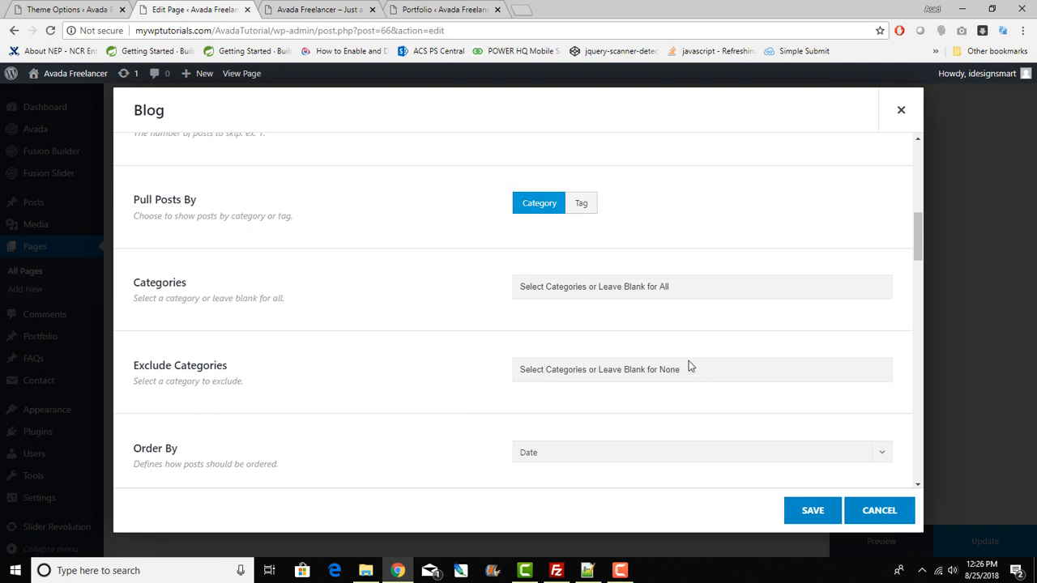
{"action": "scroll", "coordinate": [688, 367], "scroll_direction": "up", "scroll_amount": 3}
{"action": "scroll", "coordinate": [689, 378], "scroll_direction": "up", "scroll_amount": 2}
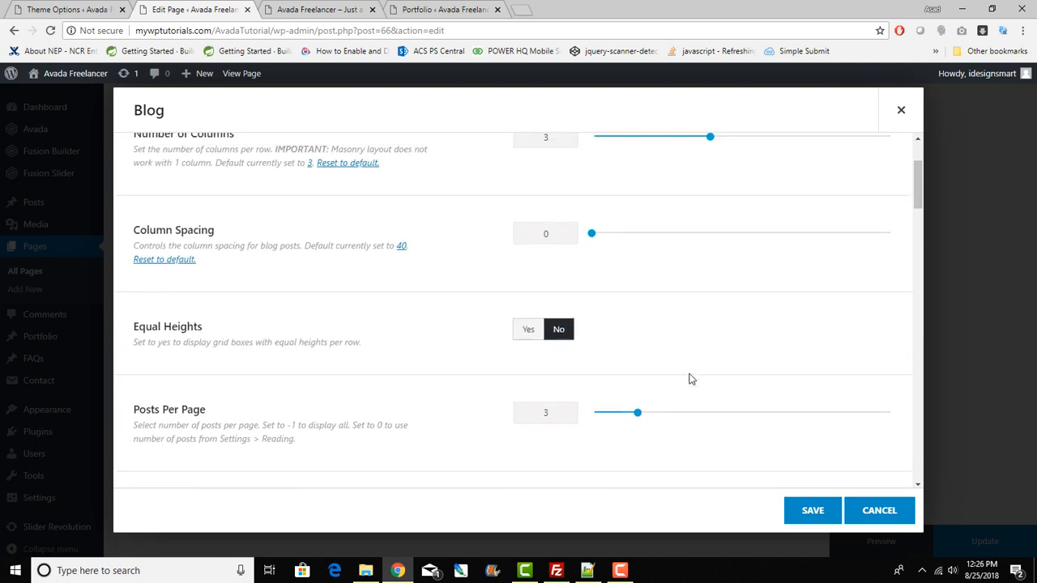
{"action": "scroll", "coordinate": [689, 378], "scroll_direction": "up", "scroll_amount": 2}
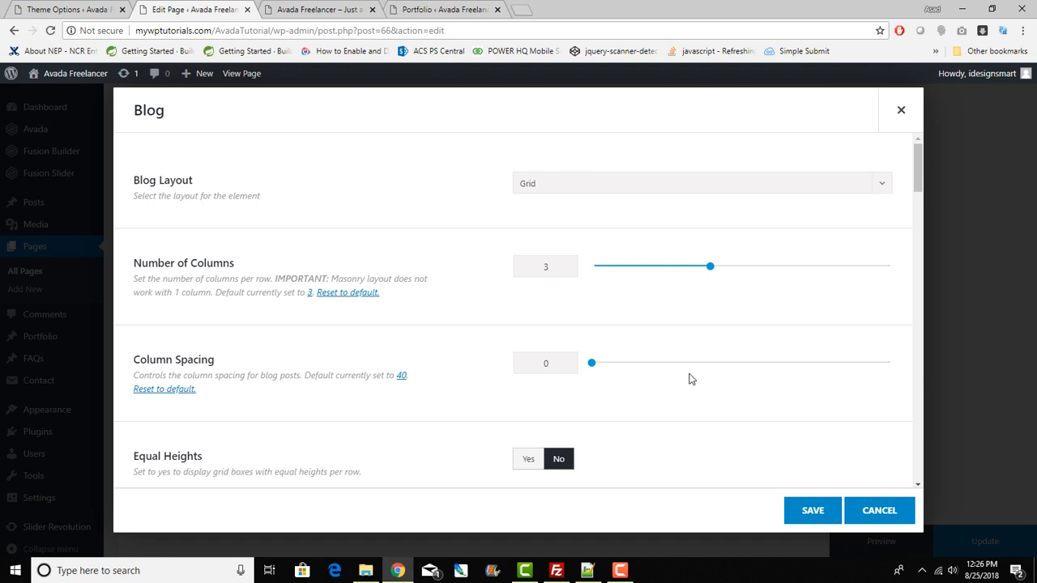
{"action": "left_click", "coordinate": [879, 510]}
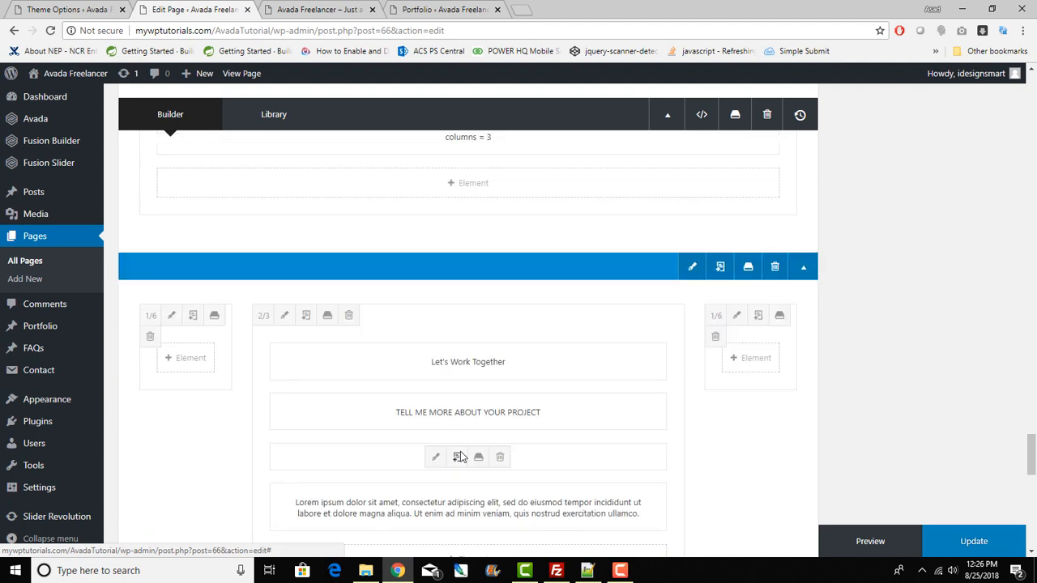
Step: Check the blog posts row on the live homepage against the editor
{"action": "scroll", "coordinate": [458, 458], "scroll_direction": "down", "scroll_amount": 3}
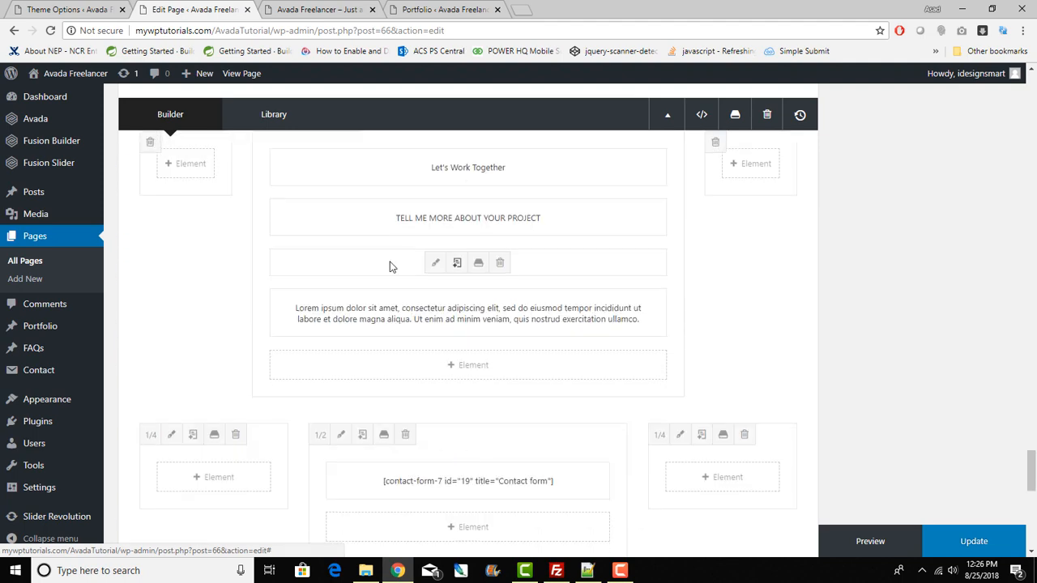
{"action": "left_click", "coordinate": [282, 8]}
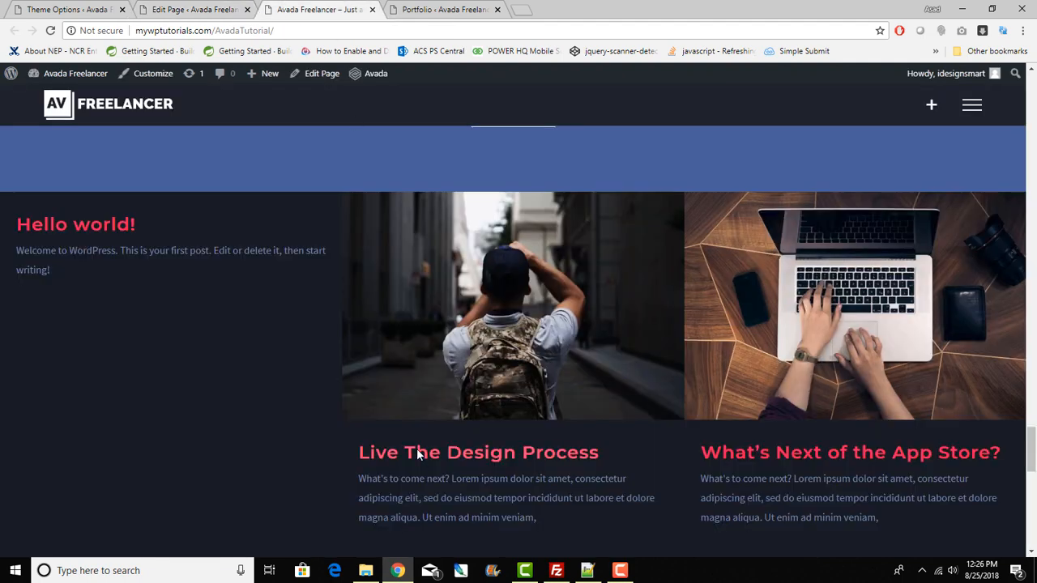
{"action": "scroll", "coordinate": [416, 454], "scroll_direction": "down", "scroll_amount": 8}
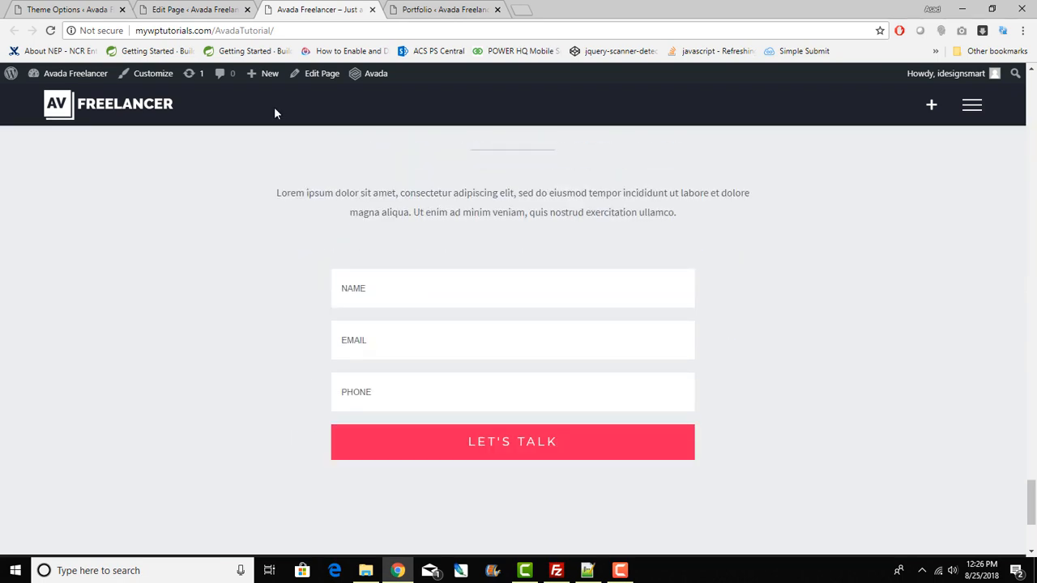
{"action": "scroll", "coordinate": [300, 319], "scroll_direction": "up", "scroll_amount": 5}
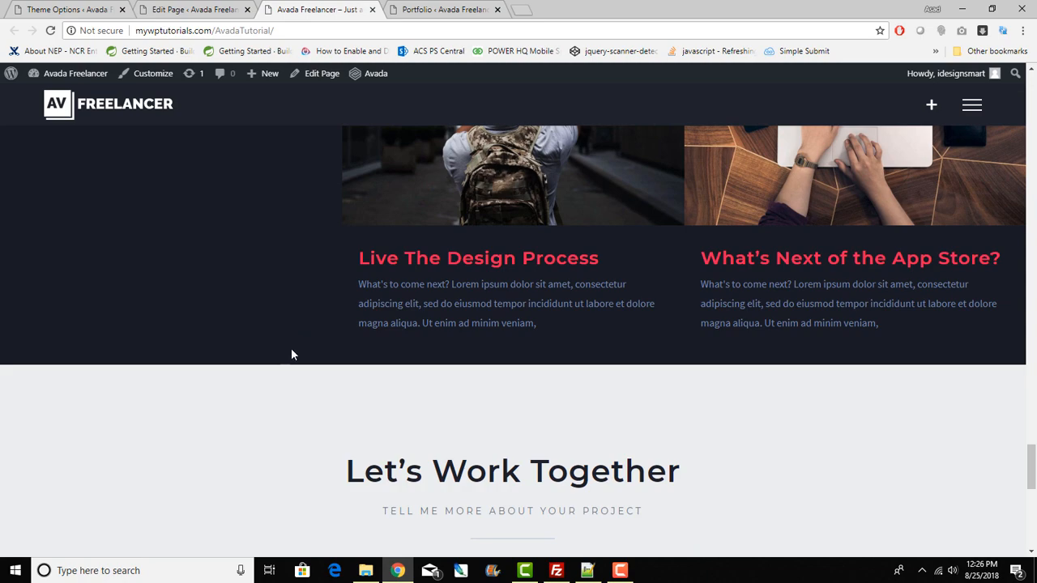
{"action": "scroll", "coordinate": [333, 401], "scroll_direction": "up", "scroll_amount": 10}
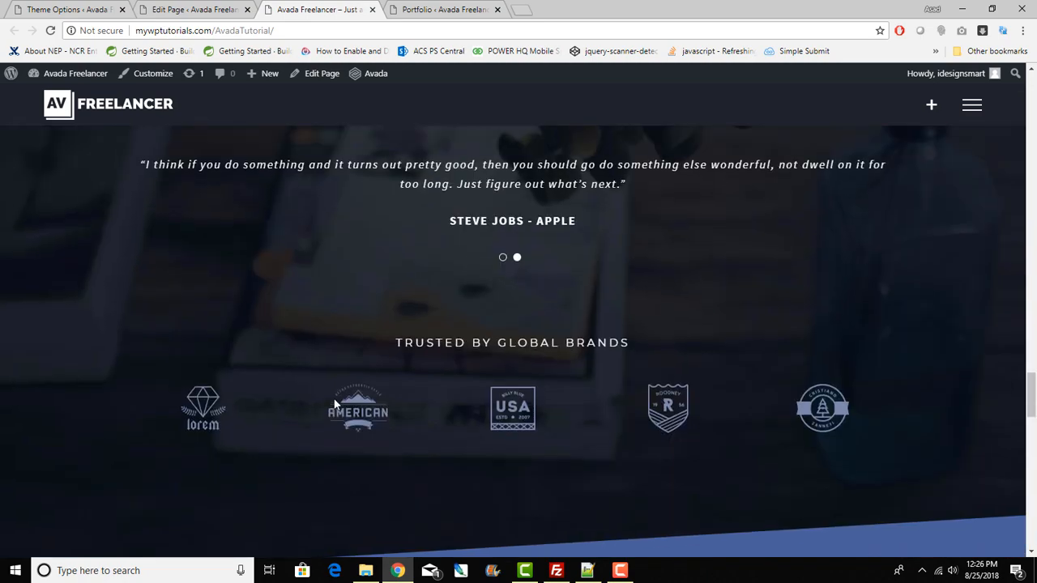
{"action": "scroll", "coordinate": [334, 398], "scroll_direction": "up", "scroll_amount": 15}
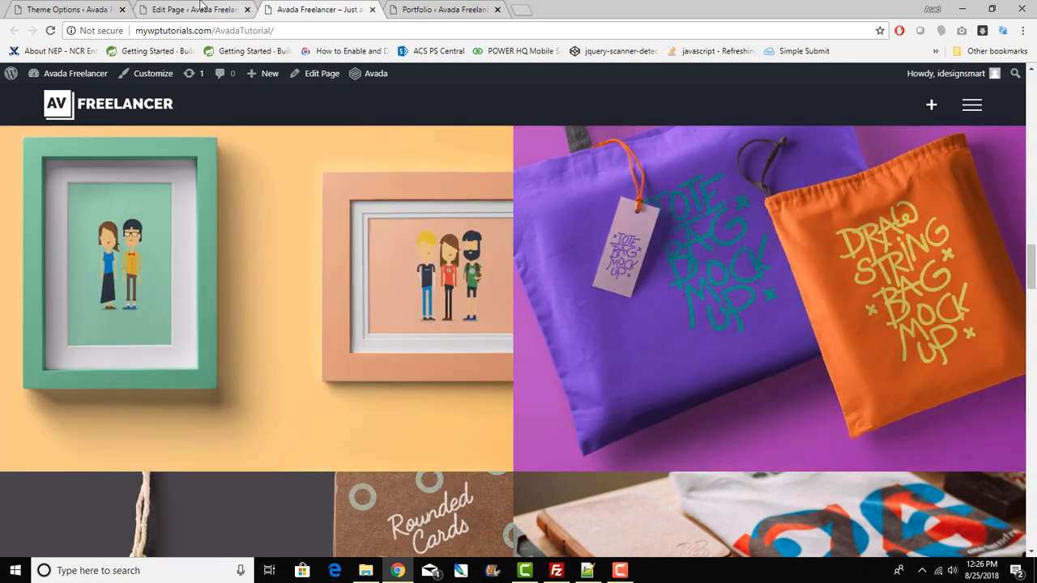
{"action": "left_click", "coordinate": [202, 7]}
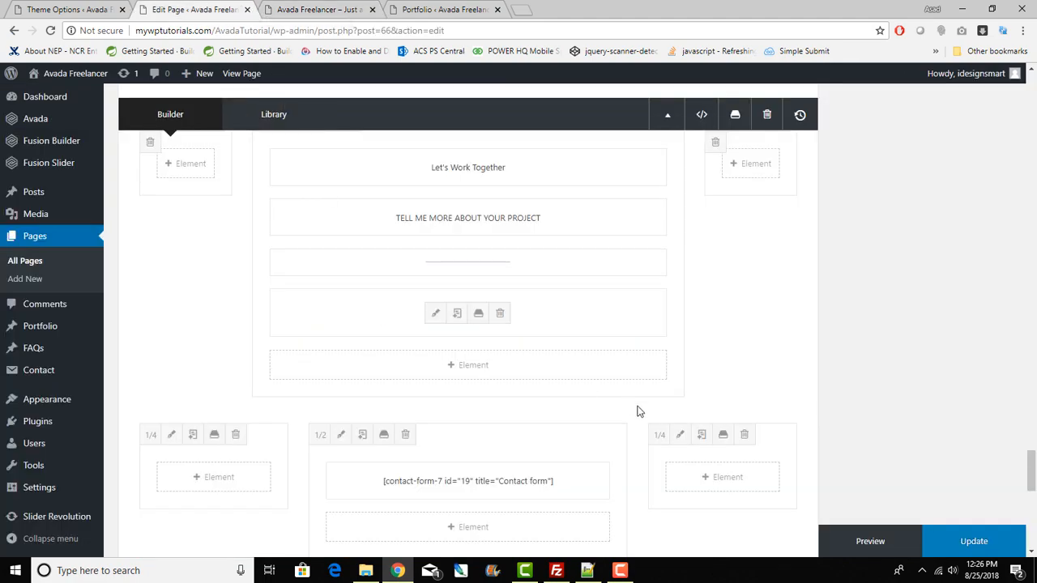
Step: View the live Let's Work Together heading and contact form, then return to the editor
{"action": "scroll", "coordinate": [727, 459], "scroll_direction": "down", "scroll_amount": 3}
{"action": "scroll", "coordinate": [728, 459], "scroll_direction": "up", "scroll_amount": 4}
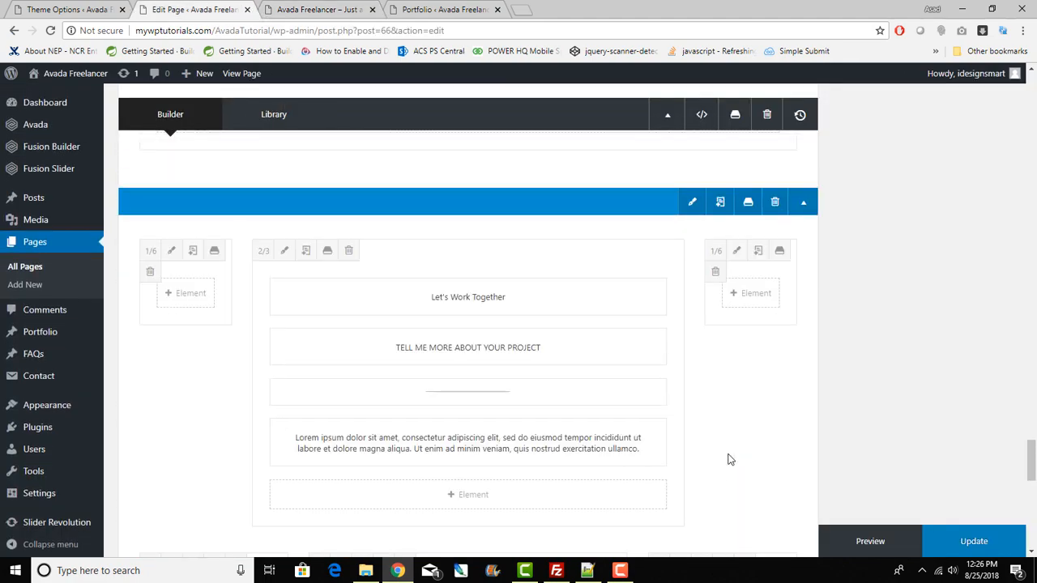
{"action": "left_click", "coordinate": [341, 8]}
{"action": "scroll", "coordinate": [429, 324], "scroll_direction": "down", "scroll_amount": 3}
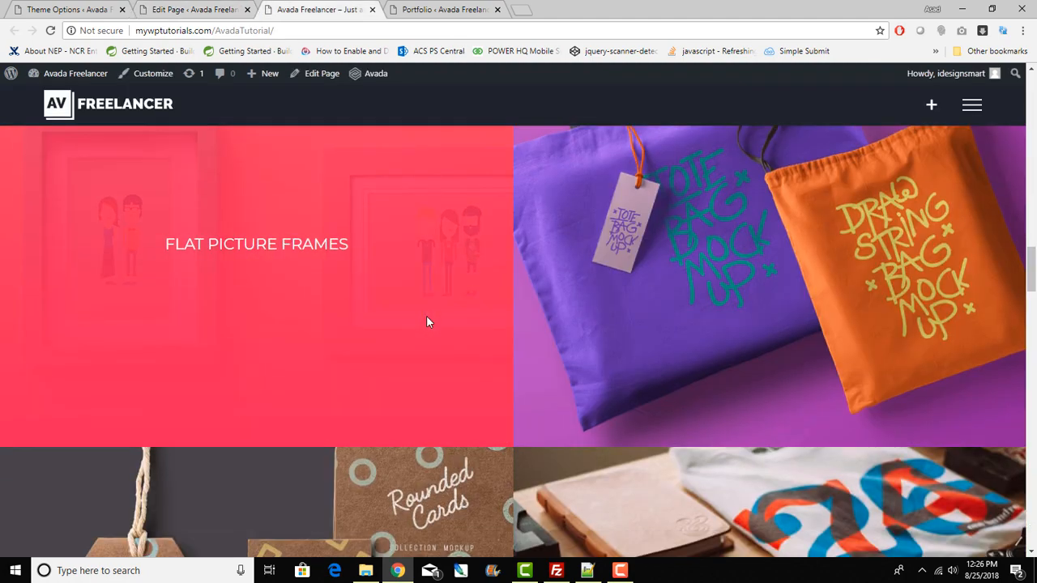
{"action": "scroll", "coordinate": [440, 358], "scroll_direction": "down", "scroll_amount": 10}
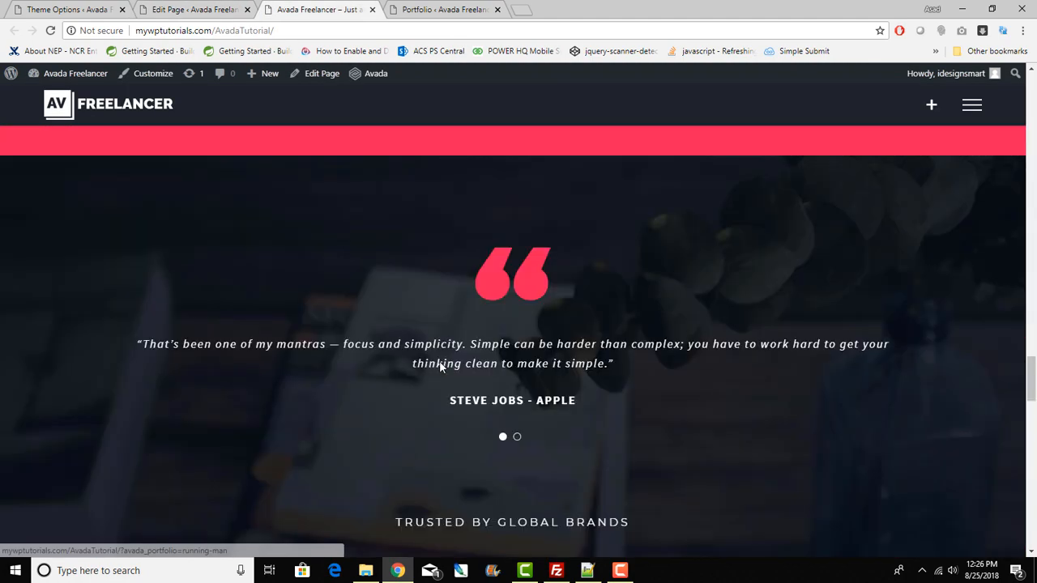
{"action": "scroll", "coordinate": [438, 368], "scroll_direction": "down", "scroll_amount": 8}
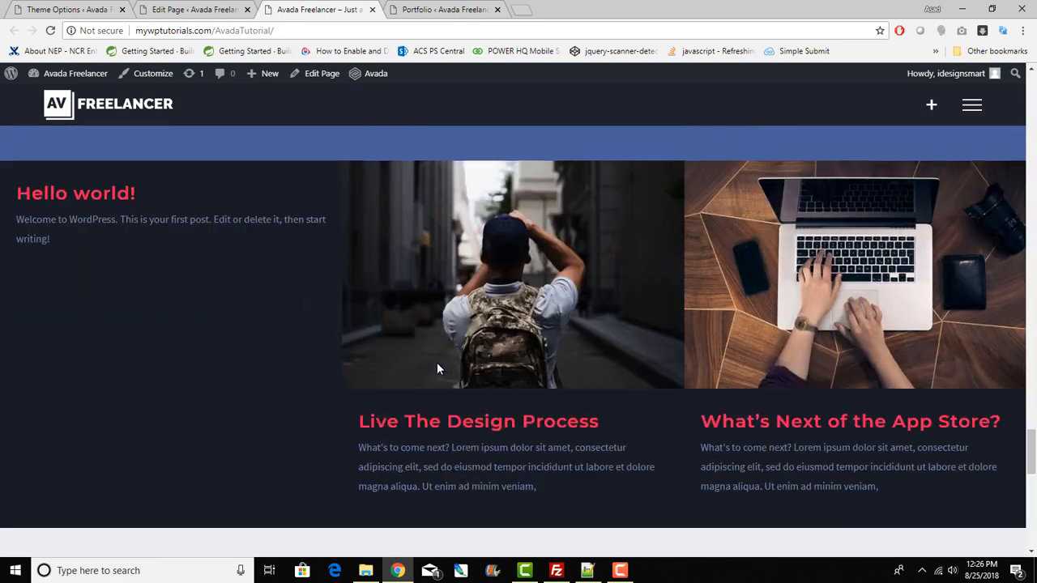
{"action": "scroll", "coordinate": [437, 368], "scroll_direction": "down", "scroll_amount": 5}
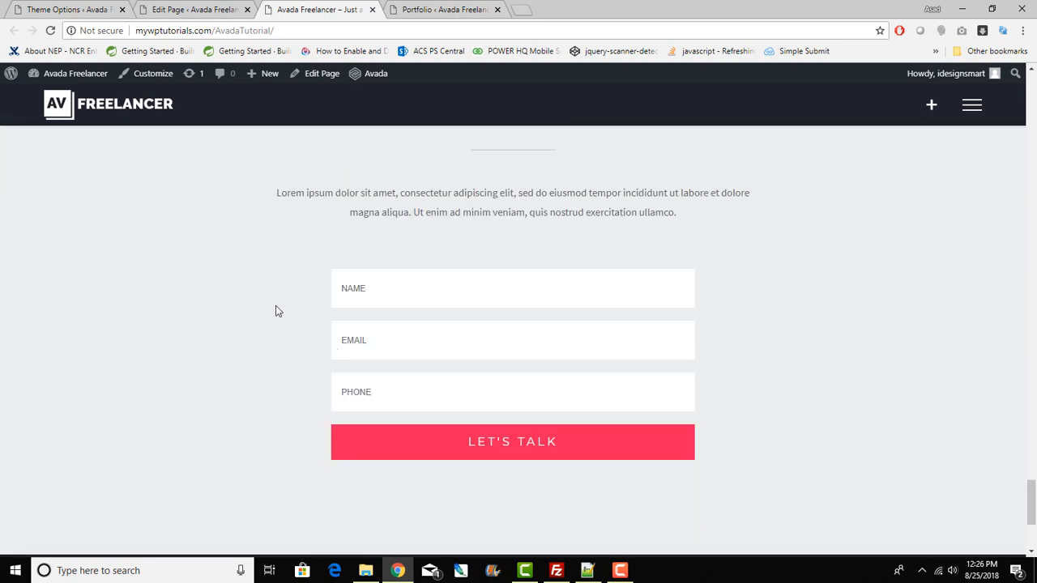
{"action": "scroll", "coordinate": [337, 335], "scroll_direction": "up", "scroll_amount": 3}
{"action": "scroll", "coordinate": [387, 411], "scroll_direction": "down", "scroll_amount": 4}
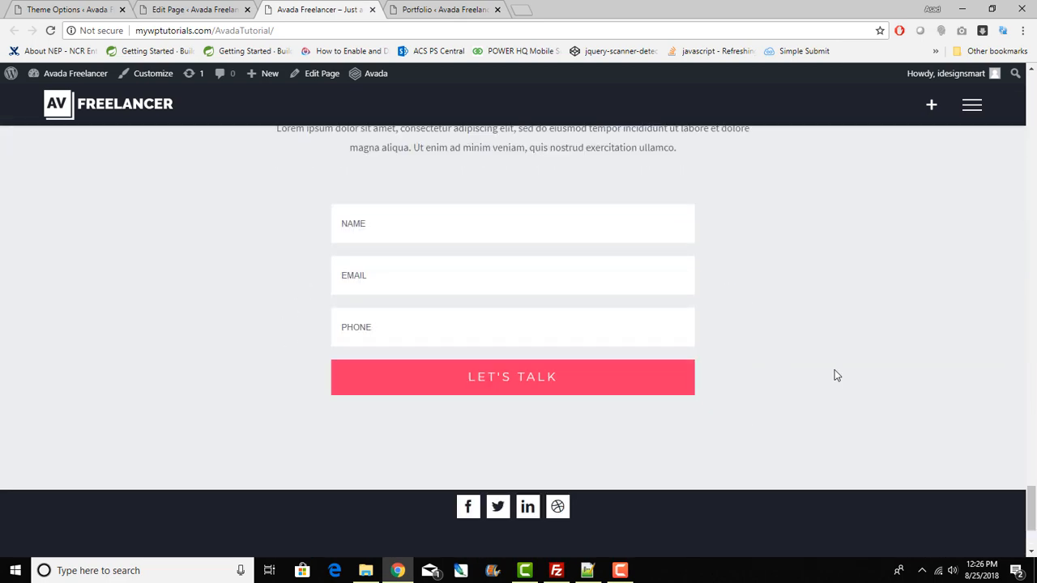
{"action": "scroll", "coordinate": [768, 437], "scroll_direction": "up", "scroll_amount": 5}
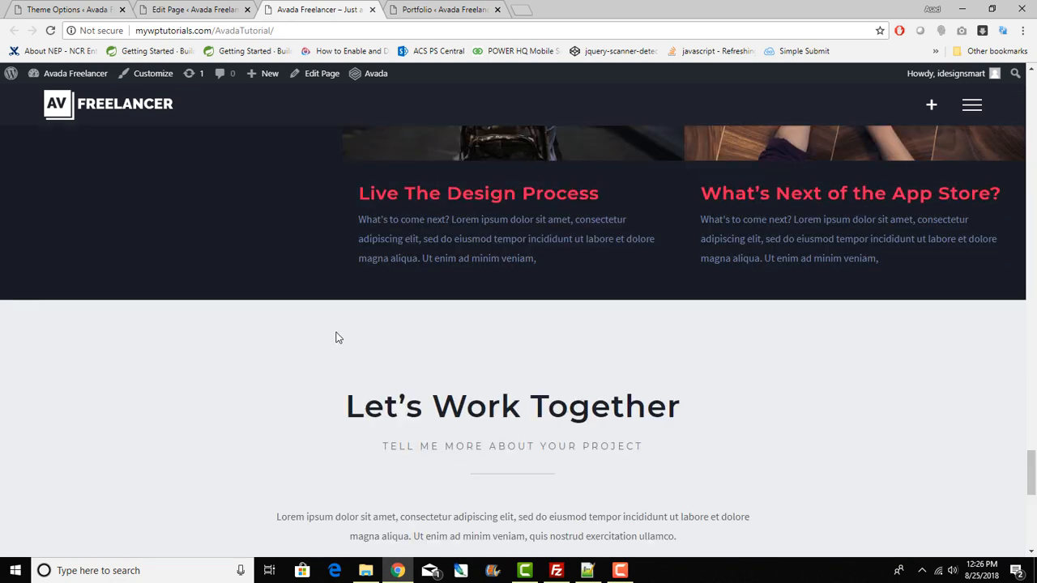
{"action": "scroll", "coordinate": [339, 338], "scroll_direction": "up", "scroll_amount": 4}
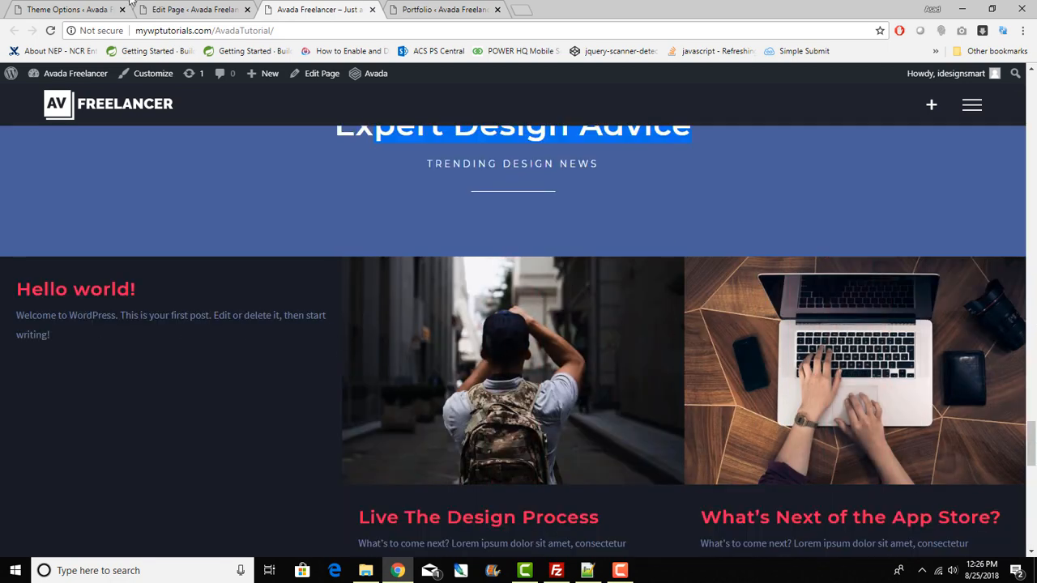
{"action": "left_click", "coordinate": [194, 10]}
Step: Delete the container holding the Blog element, update the Home page, and view the live site
{"action": "scroll", "coordinate": [686, 453], "scroll_direction": "up", "scroll_amount": 4}
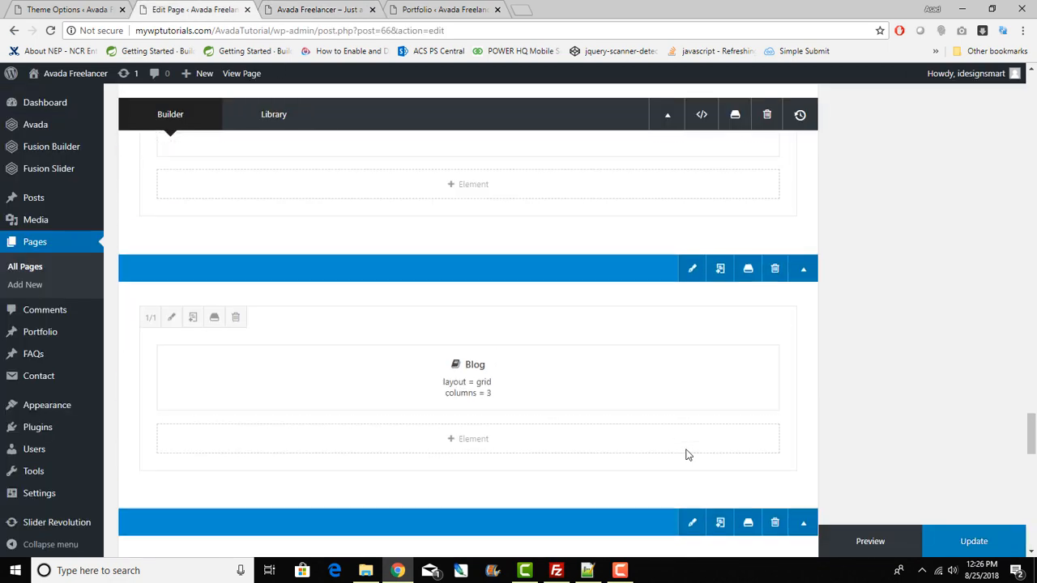
{"action": "left_click", "coordinate": [775, 273]}
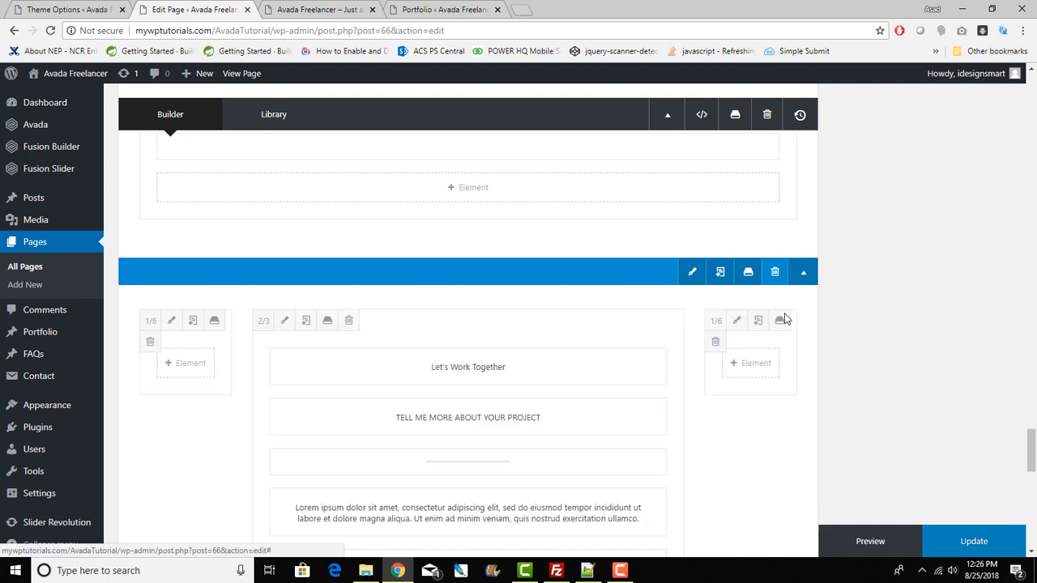
{"action": "left_click", "coordinate": [996, 551]}
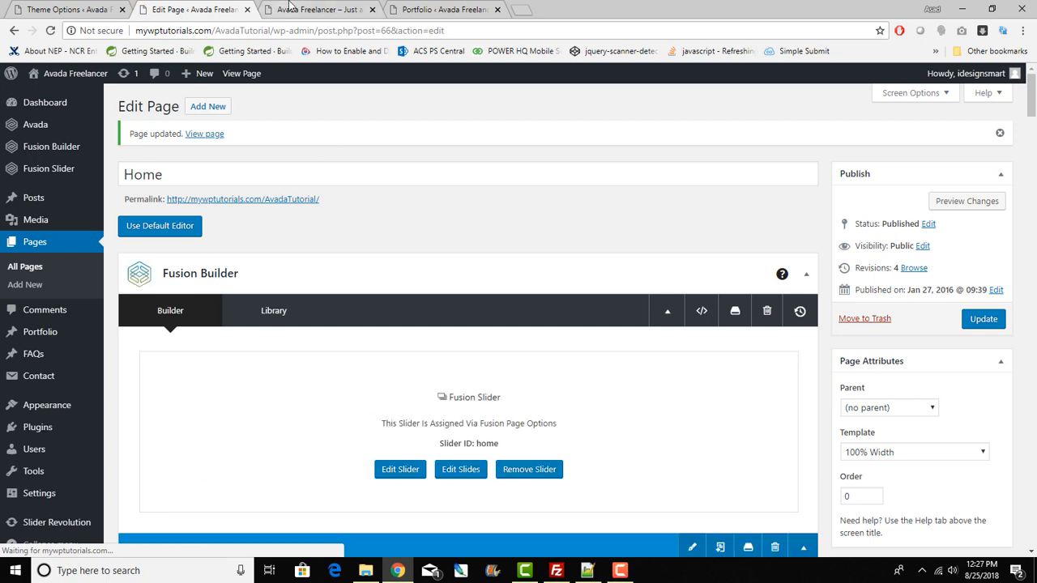
{"action": "left_click", "coordinate": [347, 13]}
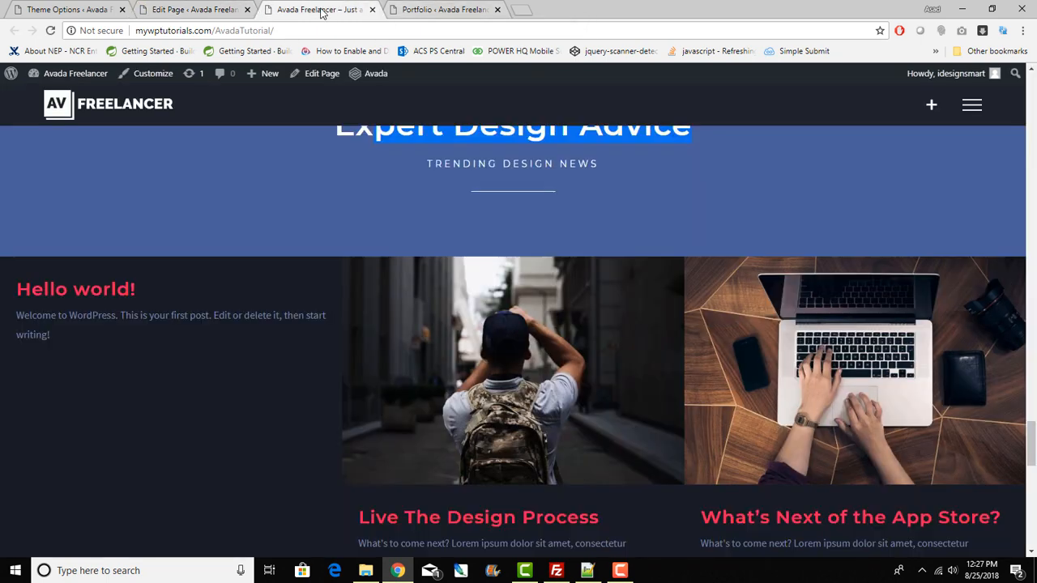
Step: Reload the live front page and try the contact form's Phone, Email and Name fields
{"action": "left_click", "coordinate": [50, 33]}
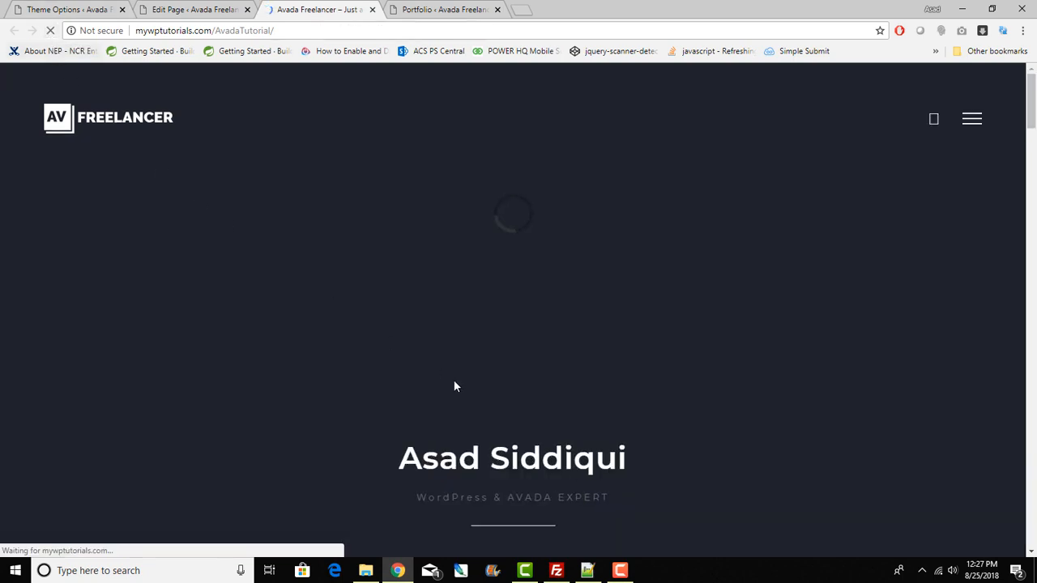
{"action": "scroll", "coordinate": [467, 381], "scroll_direction": "down", "scroll_amount": 3}
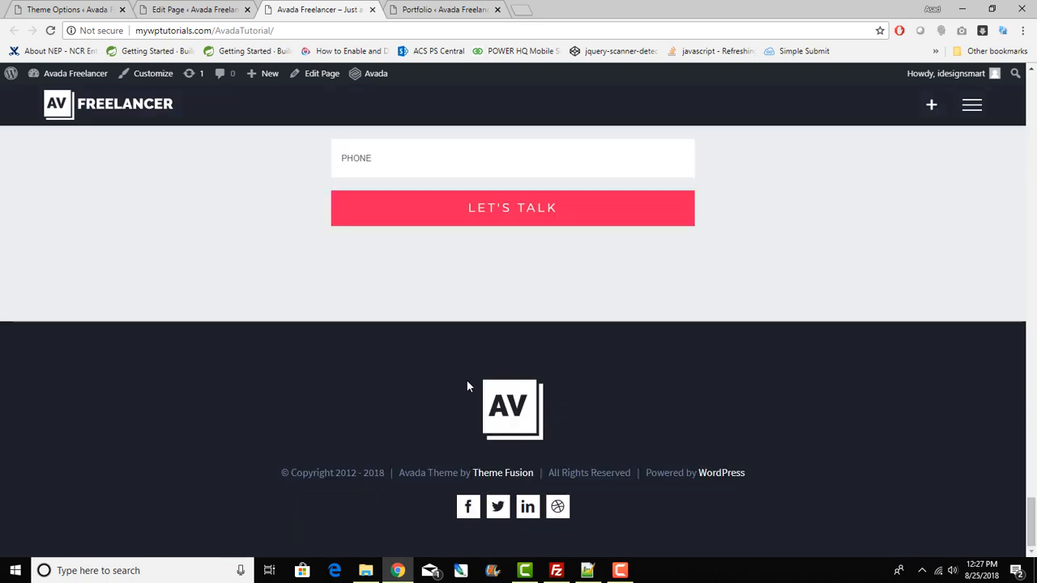
{"action": "scroll", "coordinate": [467, 379], "scroll_direction": "up", "scroll_amount": 6}
{"action": "scroll", "coordinate": [467, 370], "scroll_direction": "up", "scroll_amount": 5}
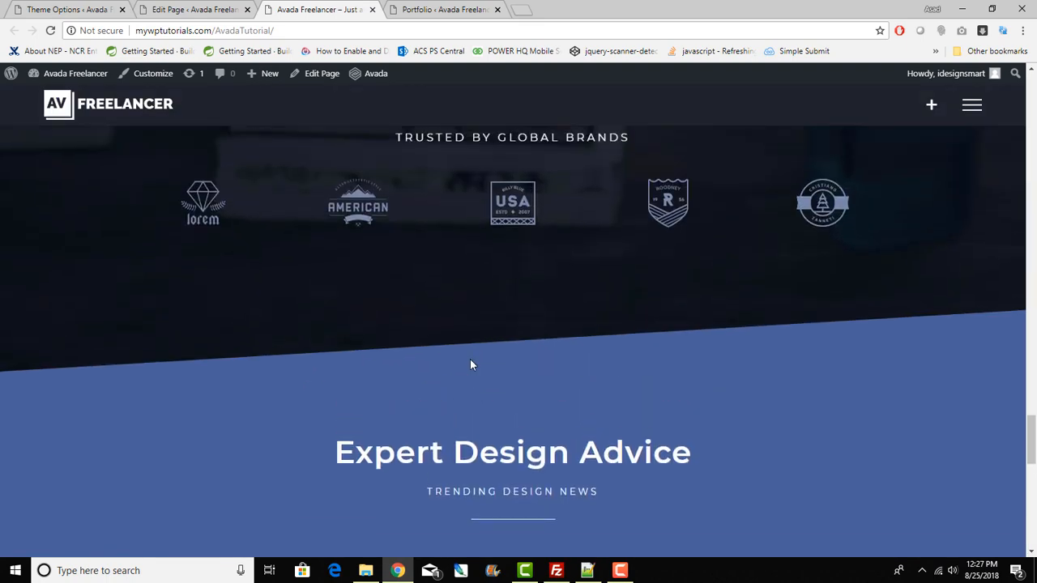
{"action": "scroll", "coordinate": [470, 365], "scroll_direction": "down", "scroll_amount": 3}
{"action": "scroll", "coordinate": [469, 364], "scroll_direction": "down", "scroll_amount": 5}
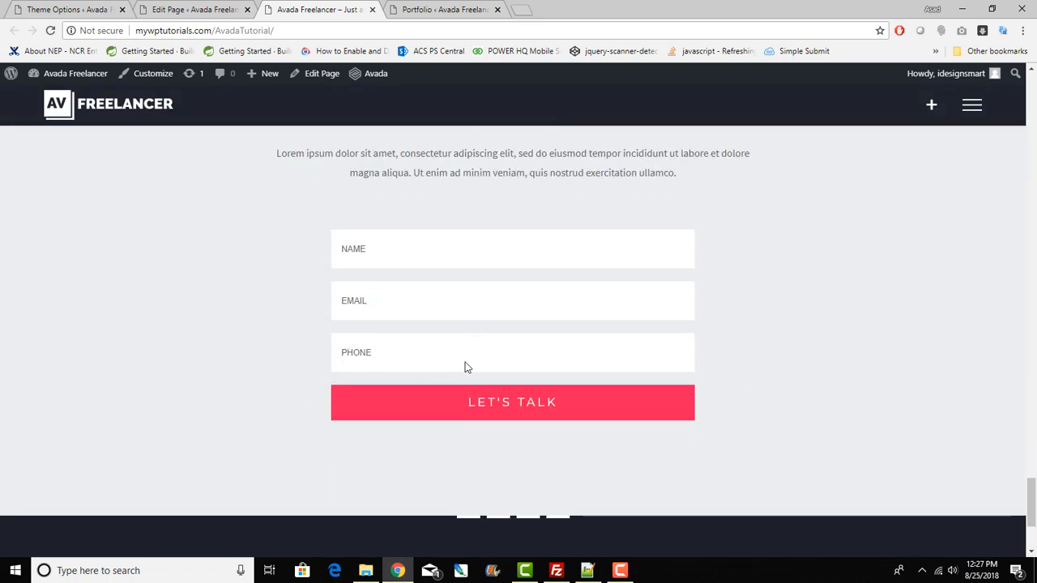
{"action": "left_click", "coordinate": [465, 366]}
{"action": "left_click", "coordinate": [409, 303]}
{"action": "left_click", "coordinate": [399, 254]}
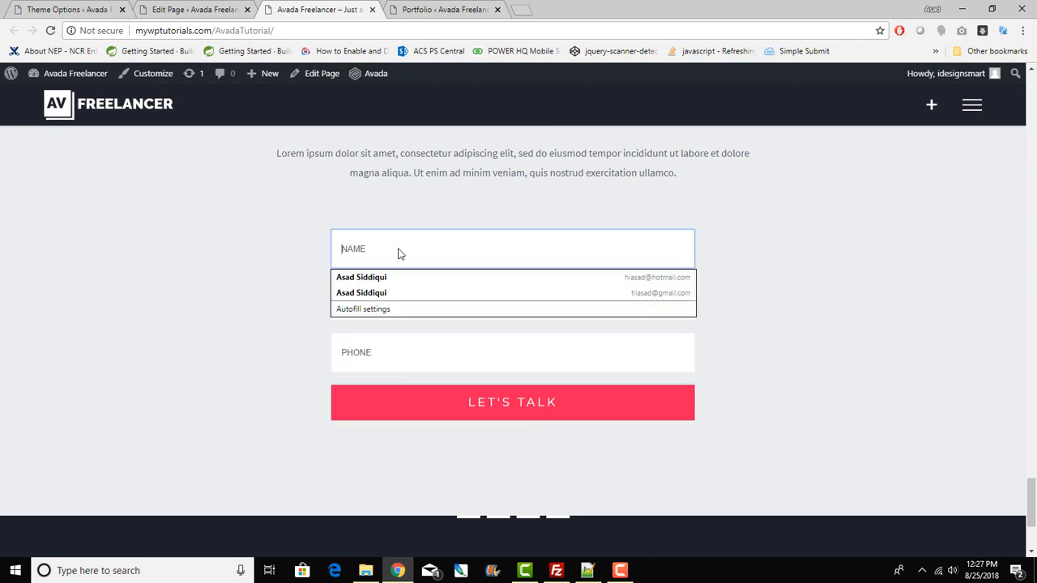
{"action": "key", "text": "Escape"}
Step: Scroll through the live footer, then return to the Portfolio posts list
{"action": "scroll", "coordinate": [905, 318], "scroll_direction": "down", "scroll_amount": 3}
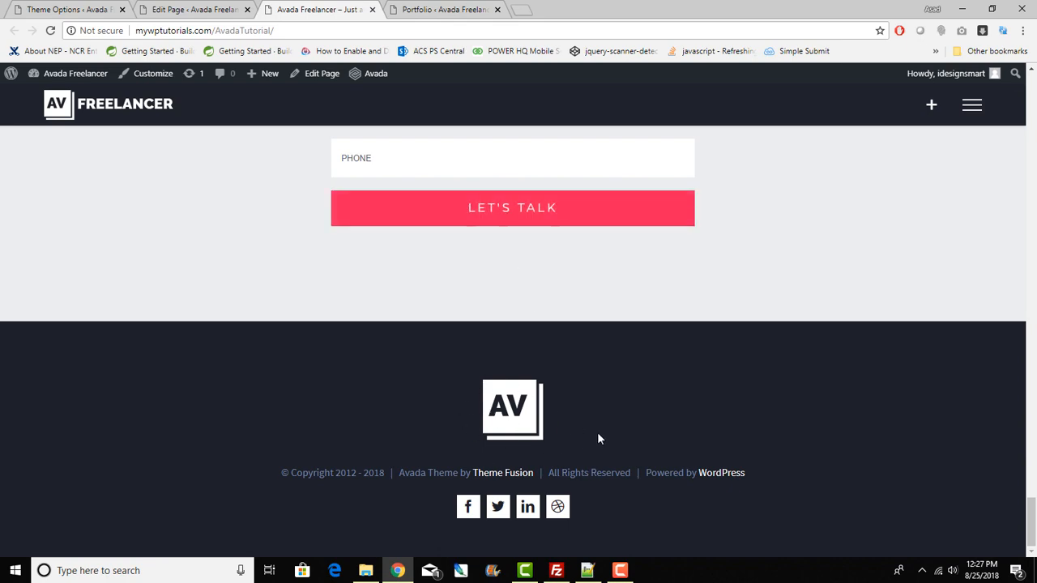
{"action": "scroll", "coordinate": [597, 437], "scroll_direction": "up", "scroll_amount": 10}
{"action": "scroll", "coordinate": [597, 437], "scroll_direction": "up", "scroll_amount": 10}
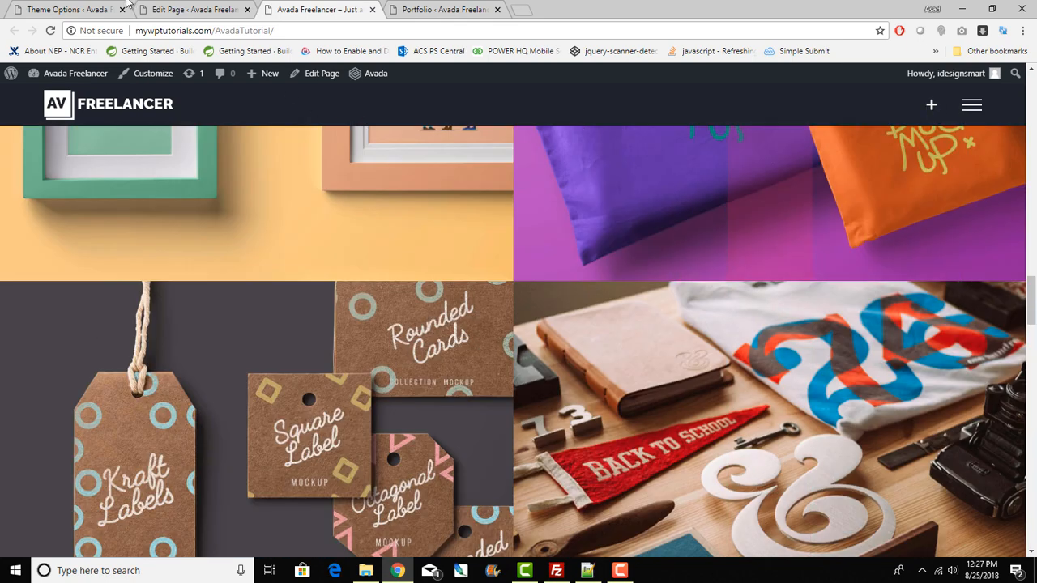
{"action": "left_click", "coordinate": [425, 8]}
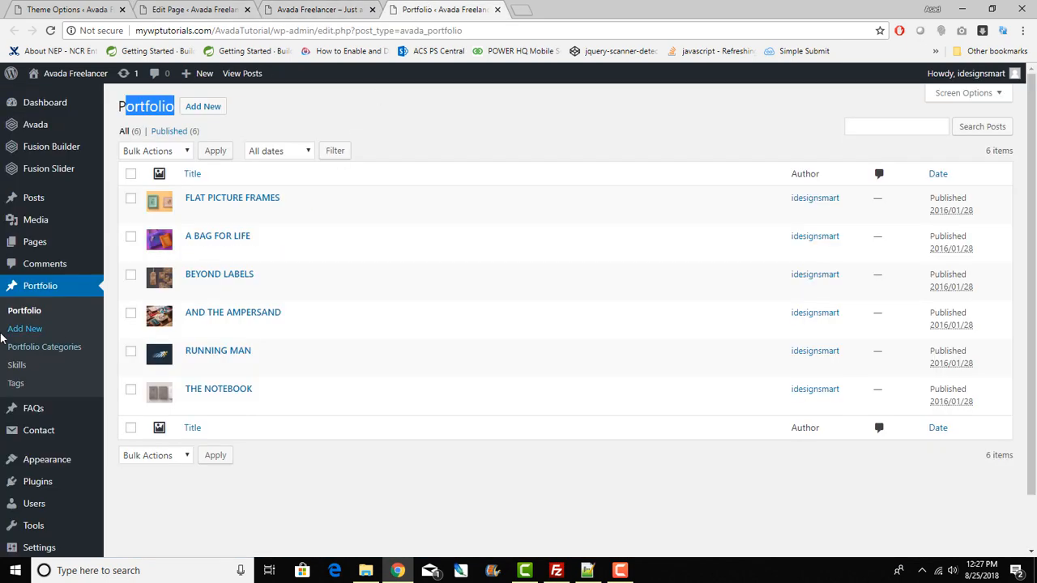
Step: Go to Appearance > Widgets in the admin
{"action": "left_click", "coordinate": [56, 464]}
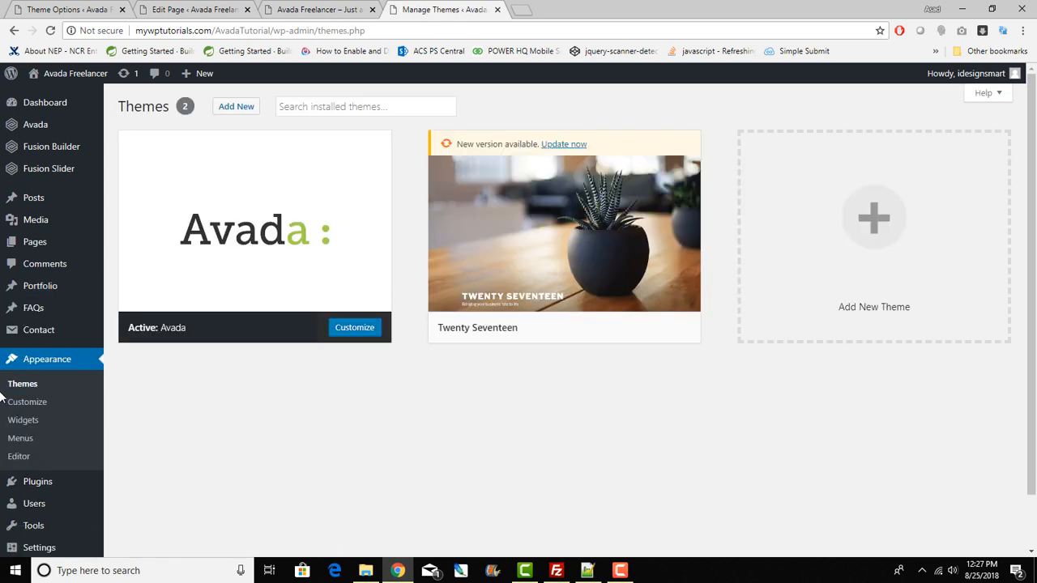
{"action": "left_click", "coordinate": [29, 421]}
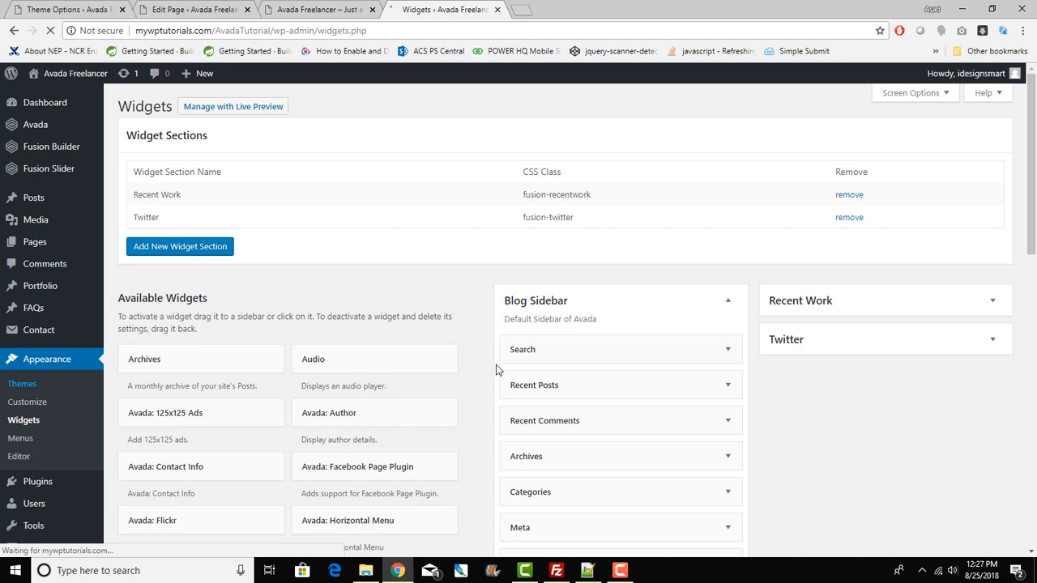
{"action": "scroll", "coordinate": [753, 398], "scroll_direction": "down", "scroll_amount": 5}
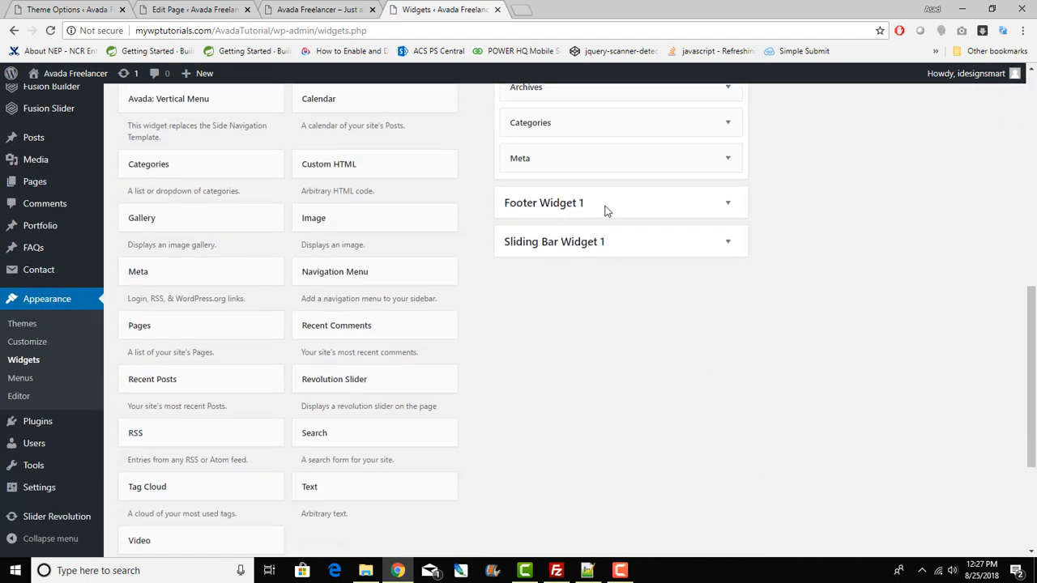
Step: Expand Footer Widget 1's Image widget and inspect its 93 × 93 image details
{"action": "left_click", "coordinate": [607, 202]}
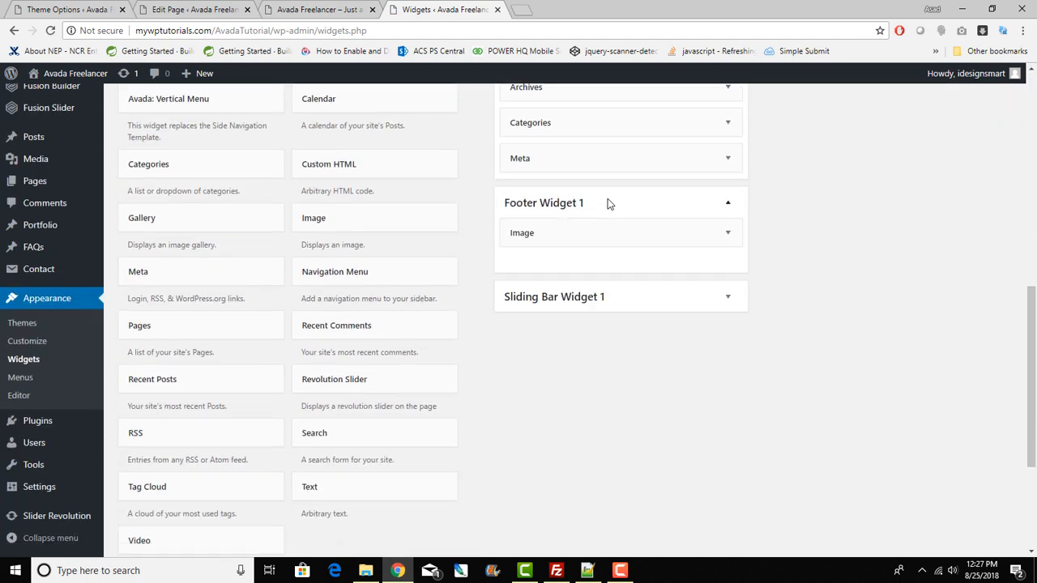
{"action": "left_click", "coordinate": [580, 234]}
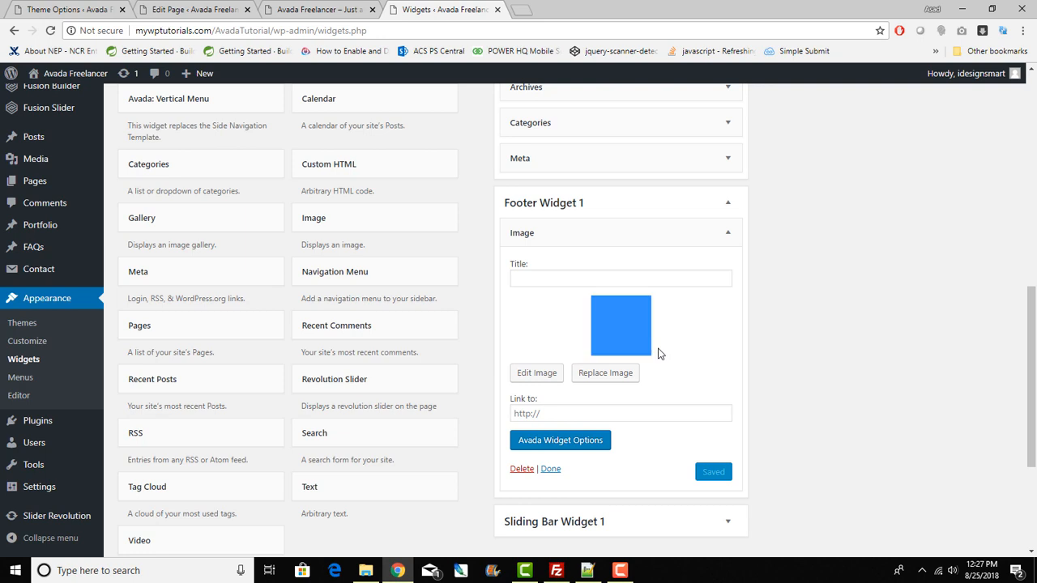
{"action": "left_click", "coordinate": [531, 373]}
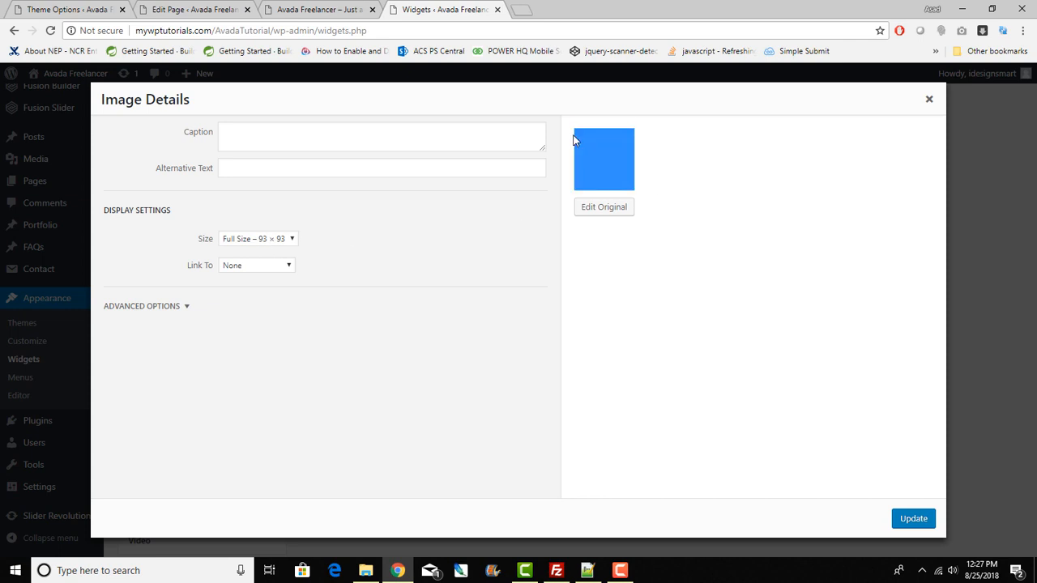
{"action": "left_click", "coordinate": [929, 99]}
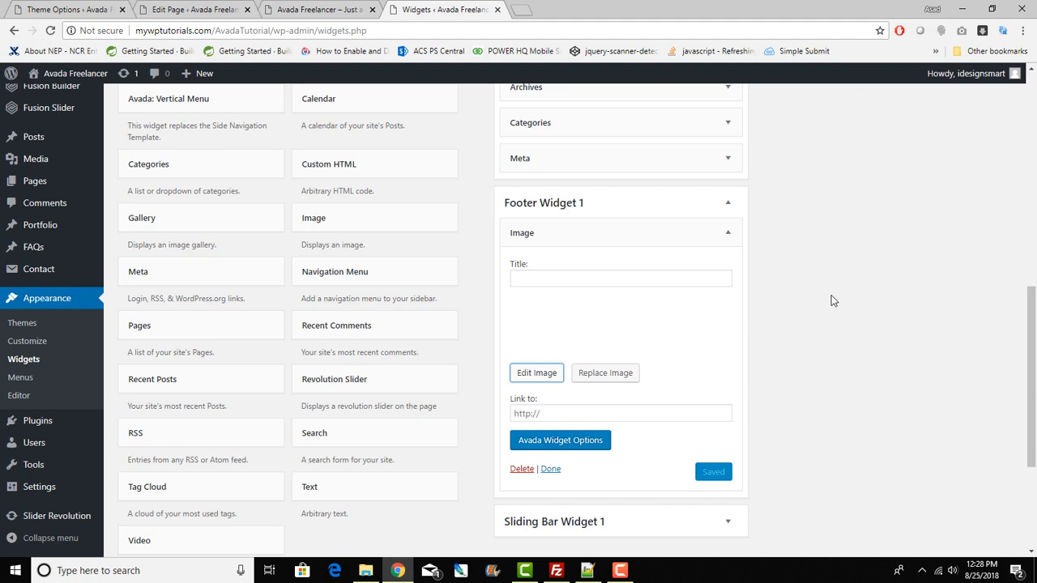
{"action": "scroll", "coordinate": [831, 295], "scroll_direction": "down", "scroll_amount": 3}
{"action": "scroll", "coordinate": [831, 295], "scroll_direction": "up", "scroll_amount": 3}
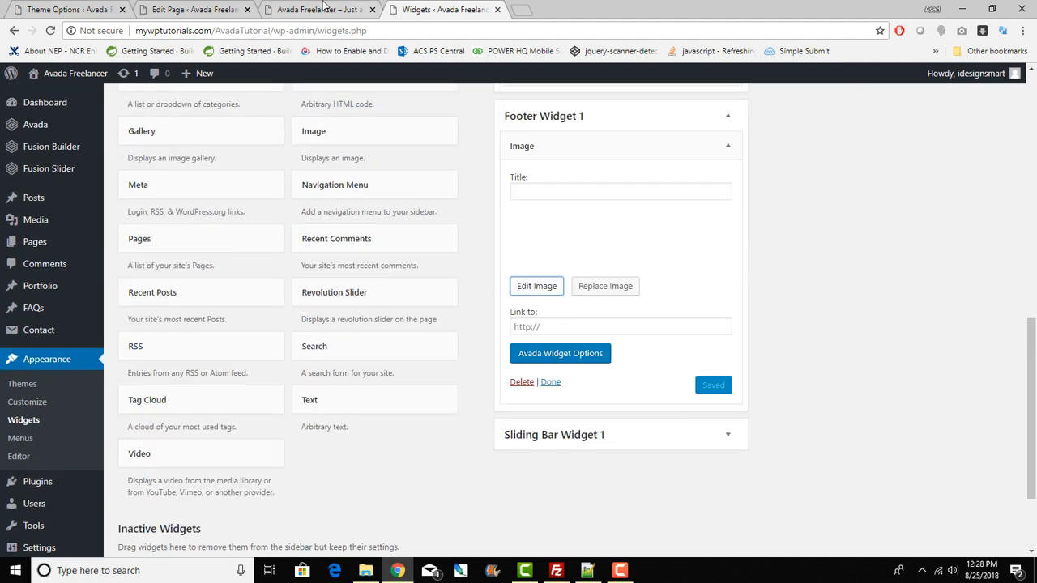
Step: Select the copyright line in the live site's footer
{"action": "left_click", "coordinate": [322, 9]}
{"action": "scroll", "coordinate": [518, 405], "scroll_direction": "down", "scroll_amount": 15}
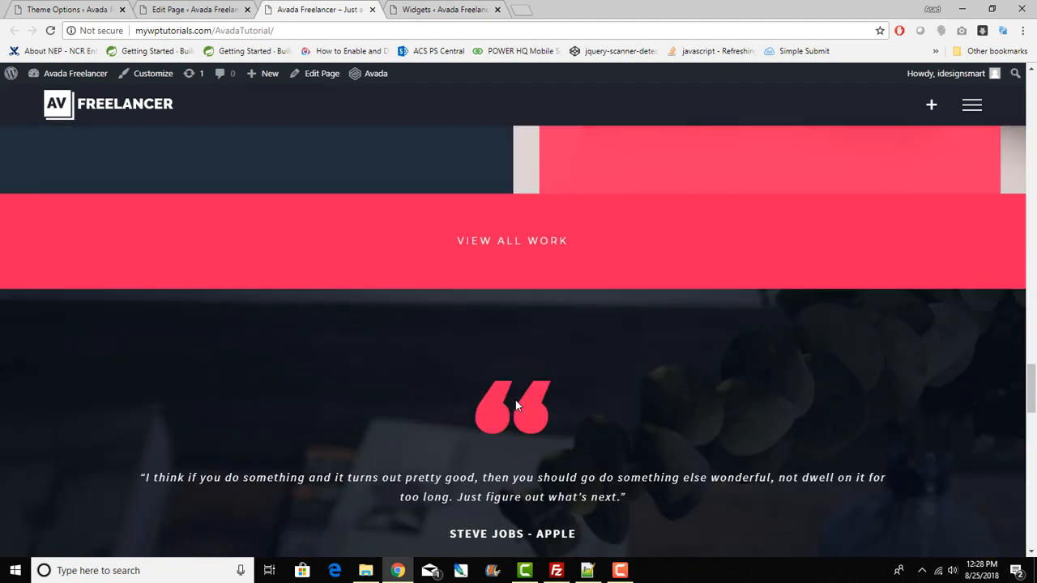
{"action": "scroll", "coordinate": [515, 405], "scroll_direction": "down", "scroll_amount": 8}
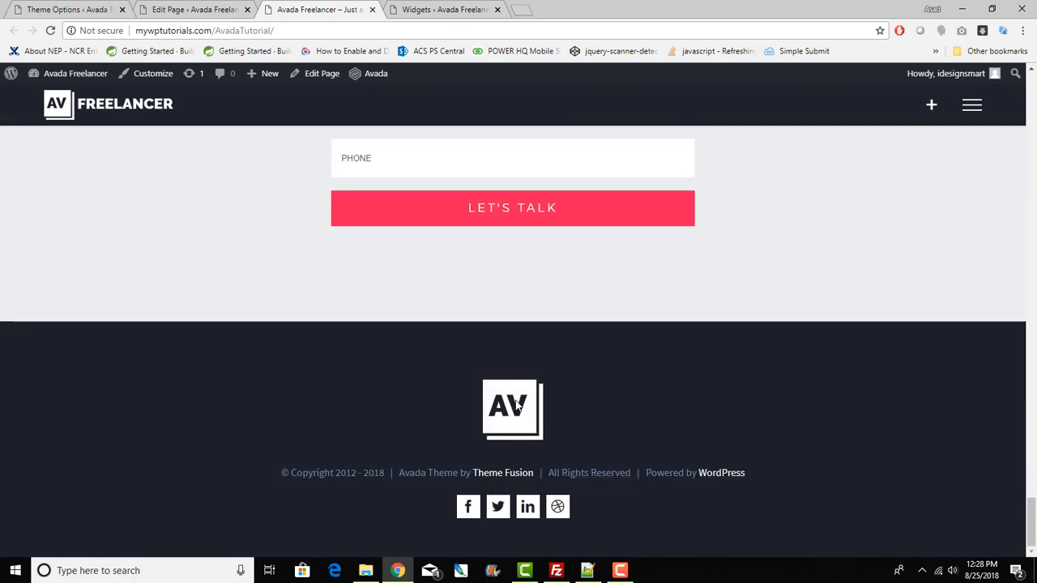
{"action": "left_click_drag", "start_coordinate": [279, 473], "coordinate": [782, 482]}
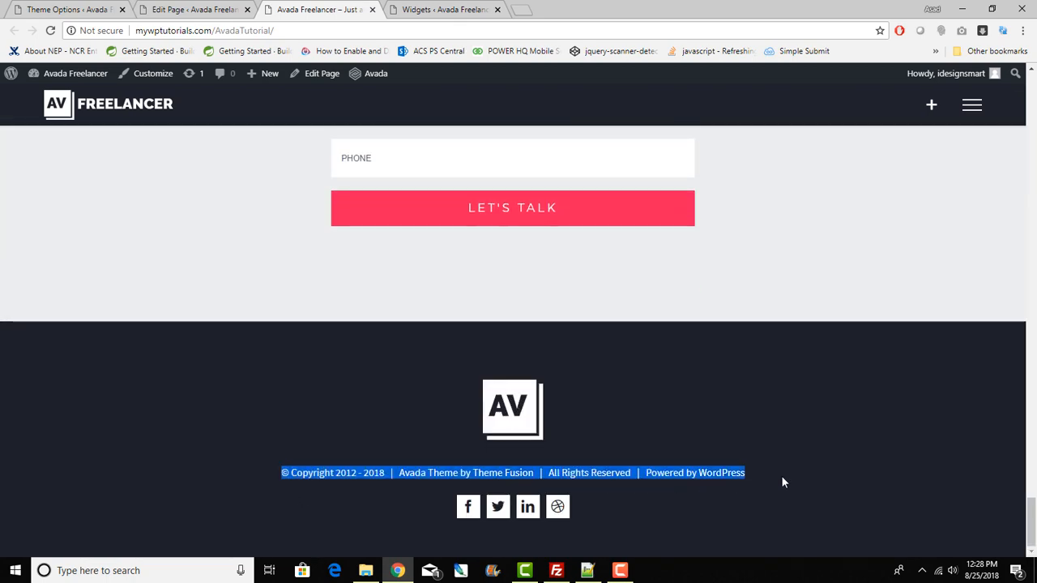
Step: Flip through the editor, live site and Widgets tabs to reach the Avada Theme Options
{"action": "left_click", "coordinate": [215, 8]}
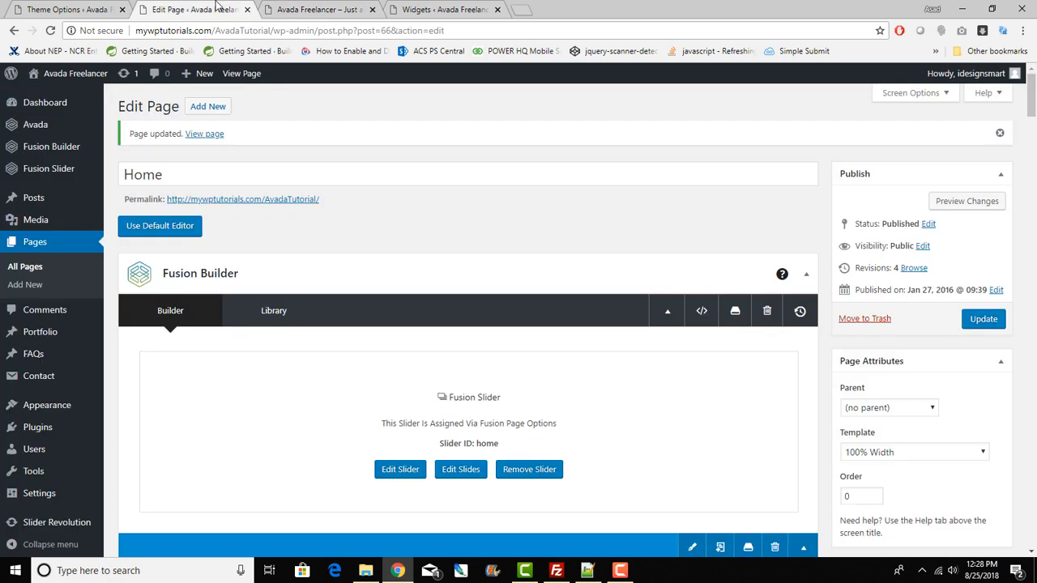
{"action": "left_click", "coordinate": [323, 9]}
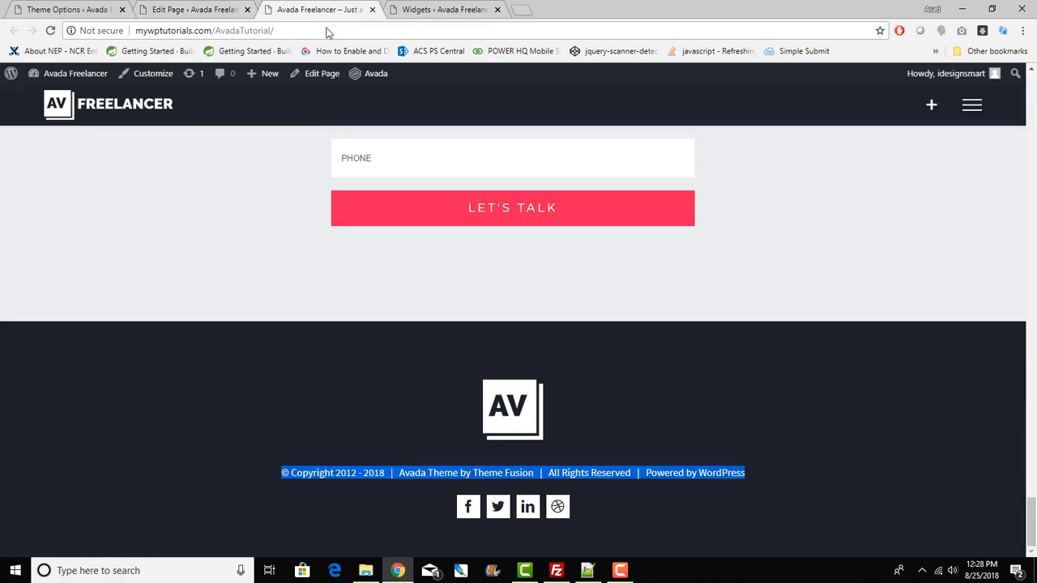
{"action": "left_click", "coordinate": [456, 8]}
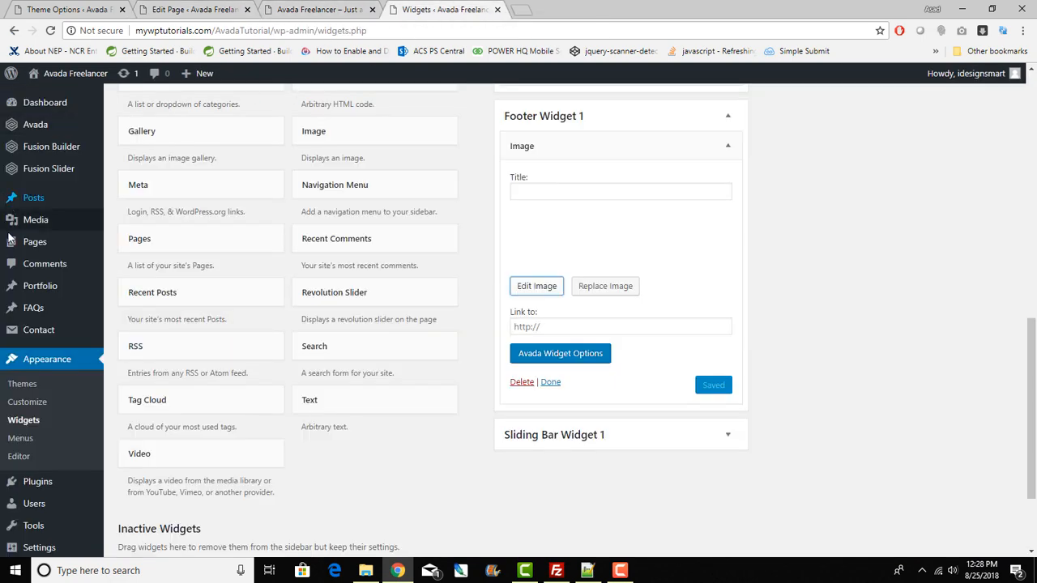
{"action": "scroll", "coordinate": [28, 258], "scroll_direction": "up", "scroll_amount": 5}
{"action": "scroll", "coordinate": [29, 258], "scroll_direction": "up", "scroll_amount": 4}
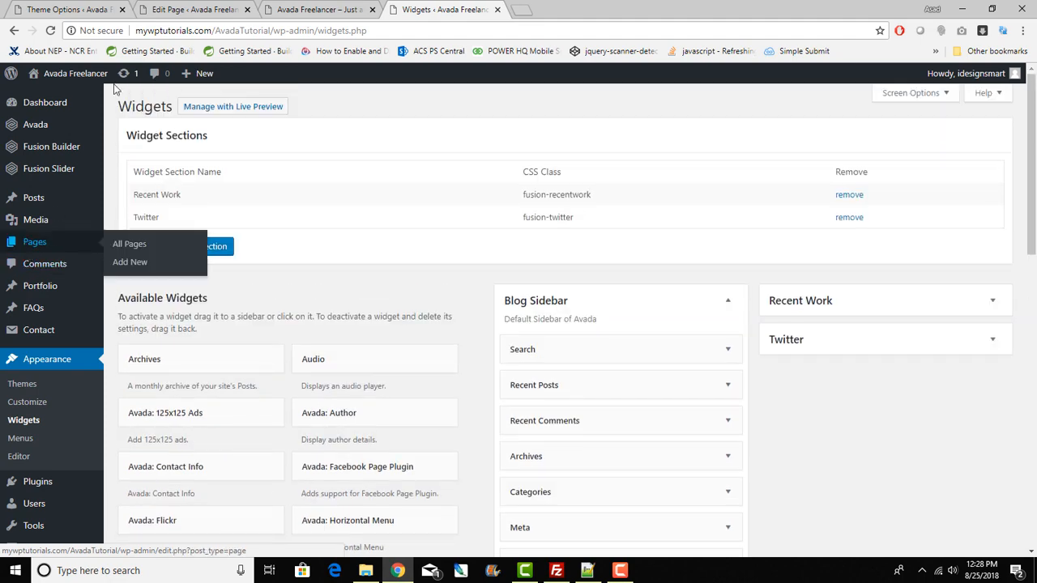
{"action": "left_click", "coordinate": [69, 9]}
Step: Search the Theme Options for 'copyrights', then go back to the full section list
{"action": "scroll", "coordinate": [412, 420], "scroll_direction": "up", "scroll_amount": 5}
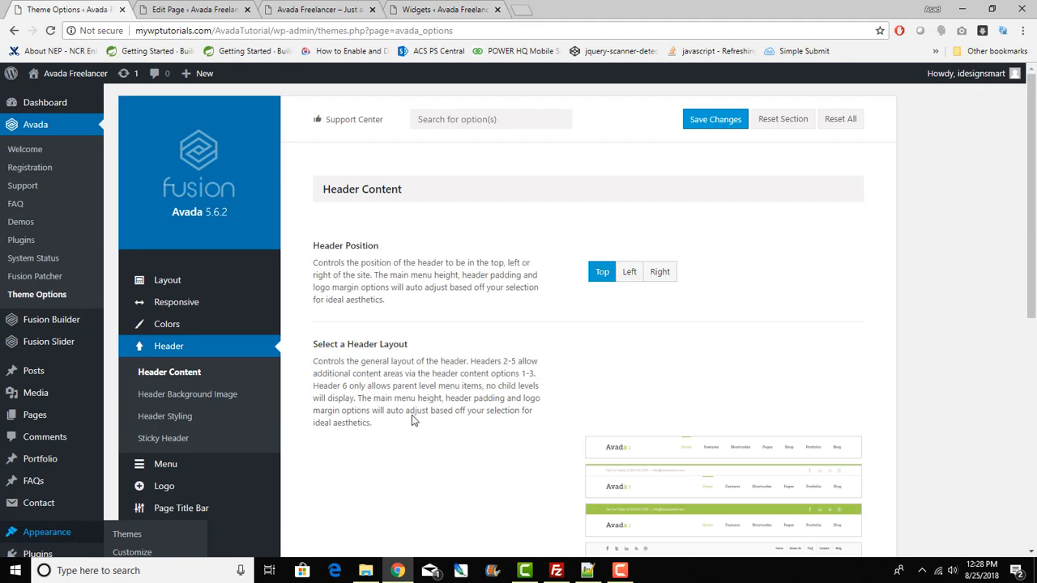
{"action": "left_click", "coordinate": [486, 120]}
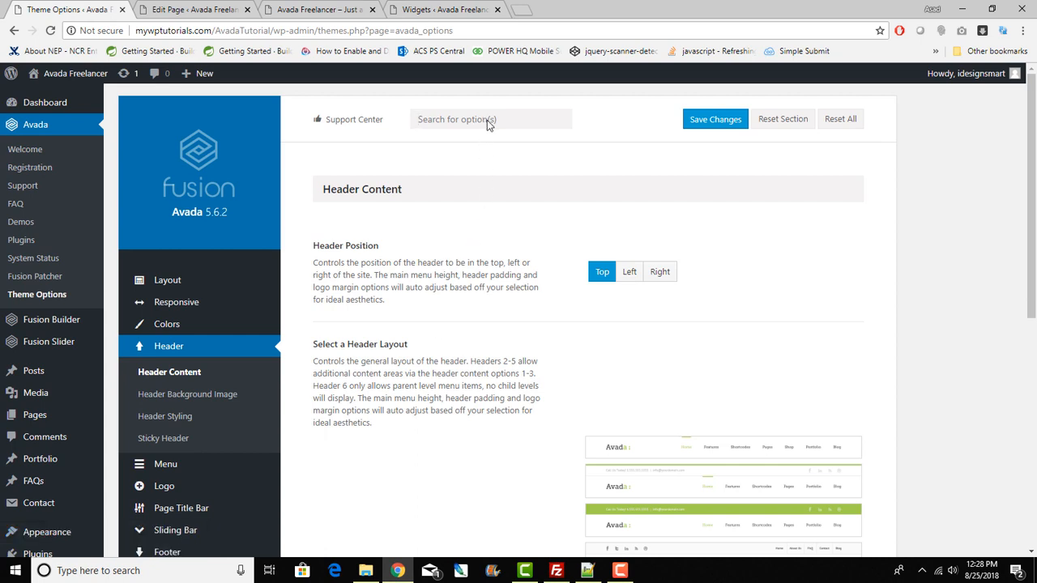
{"action": "type", "text": "copyrights"}
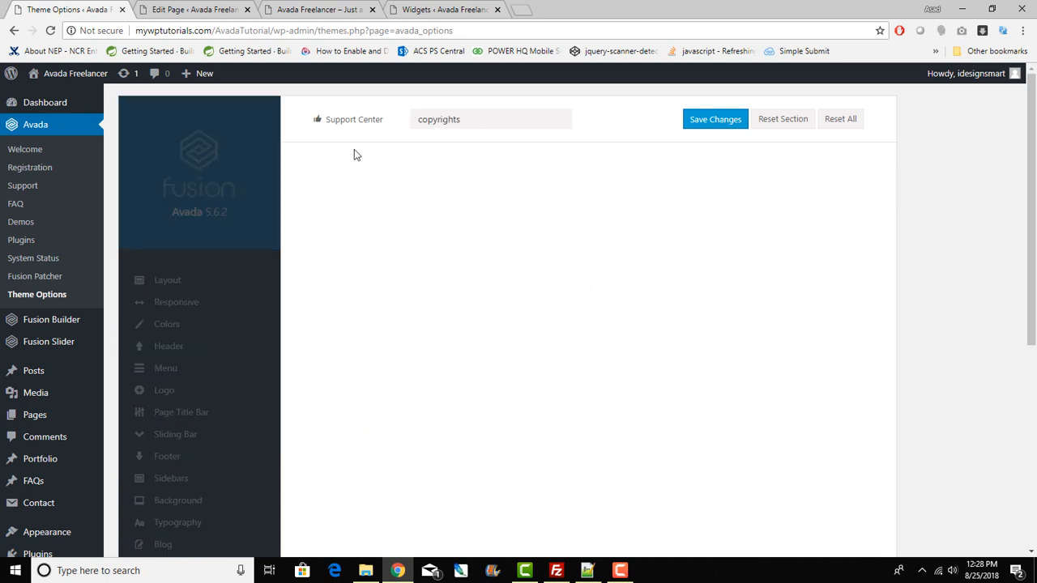
{"action": "left_click", "coordinate": [181, 327]}
Step: Open the Footer Content settings and select the whole Copyright Text
{"action": "scroll", "coordinate": [182, 336], "scroll_direction": "down", "scroll_amount": 2}
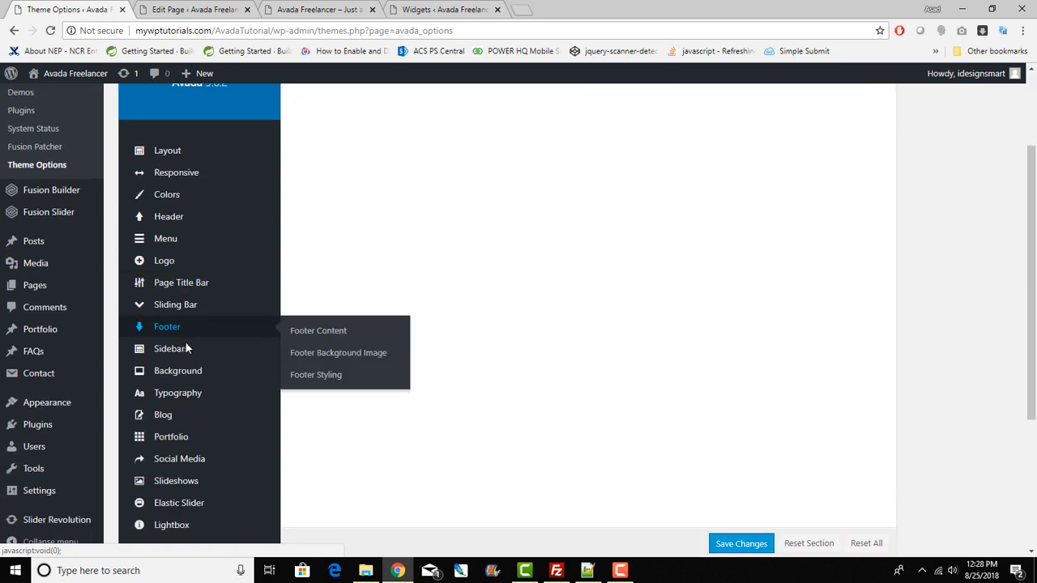
{"action": "scroll", "coordinate": [184, 404], "scroll_direction": "down", "scroll_amount": 1}
{"action": "mouse_move", "coordinate": [183, 409]}
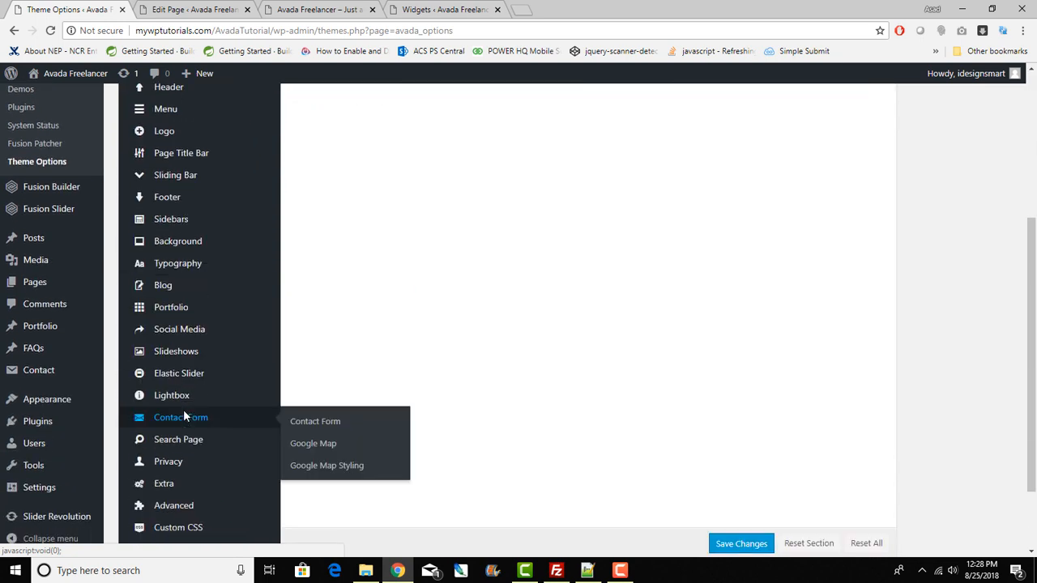
{"action": "scroll", "coordinate": [175, 345], "scroll_direction": "up", "scroll_amount": 1}
{"action": "left_click", "coordinate": [187, 264]}
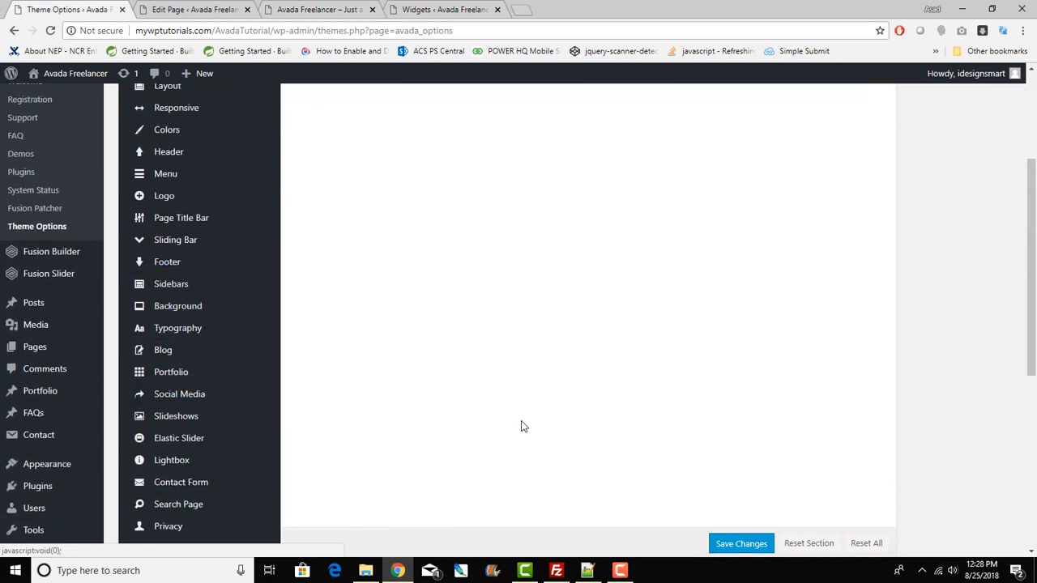
{"action": "scroll", "coordinate": [522, 427], "scroll_direction": "down", "scroll_amount": 8}
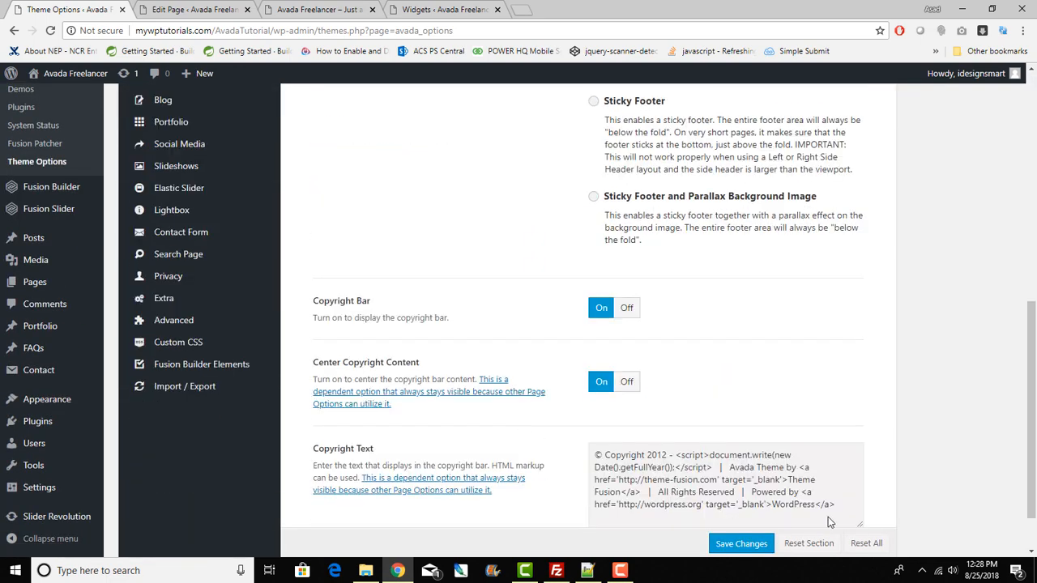
{"action": "left_click_drag", "start_coordinate": [718, 504], "coordinate": [565, 442]}
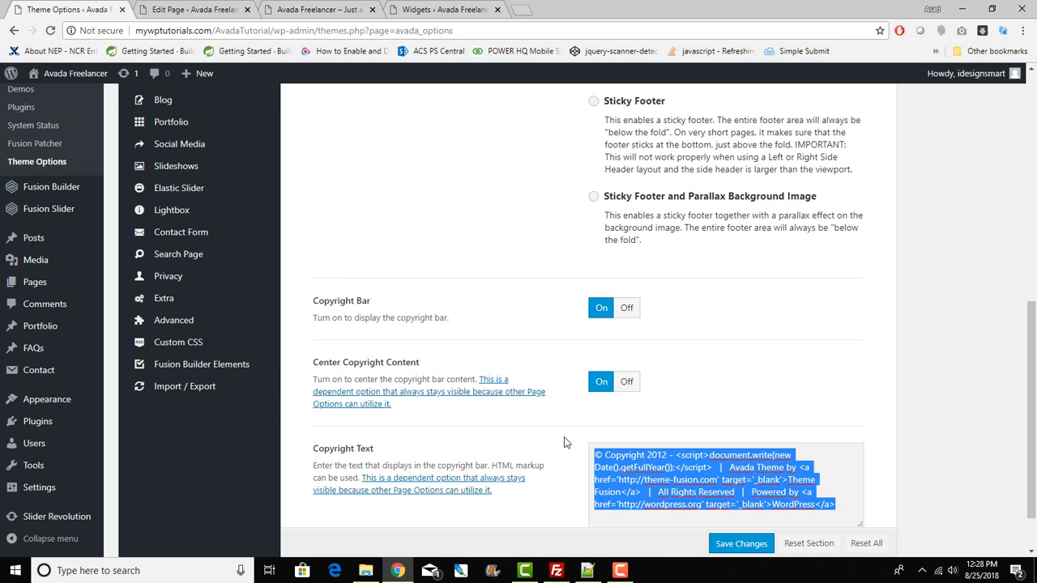
{"action": "scroll", "coordinate": [347, 366], "scroll_direction": "up", "scroll_amount": 4}
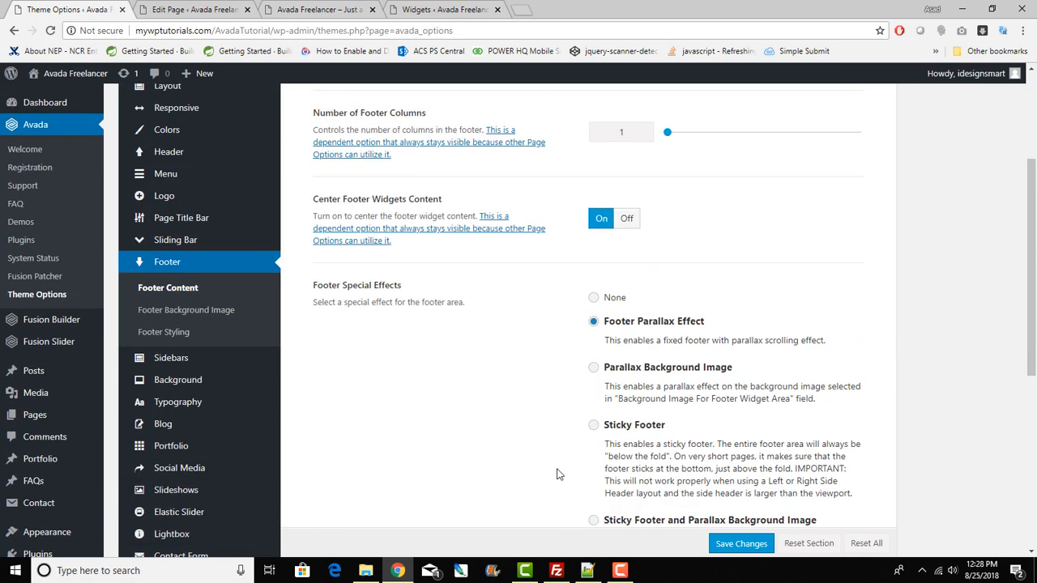
{"action": "left_click", "coordinate": [285, 8]}
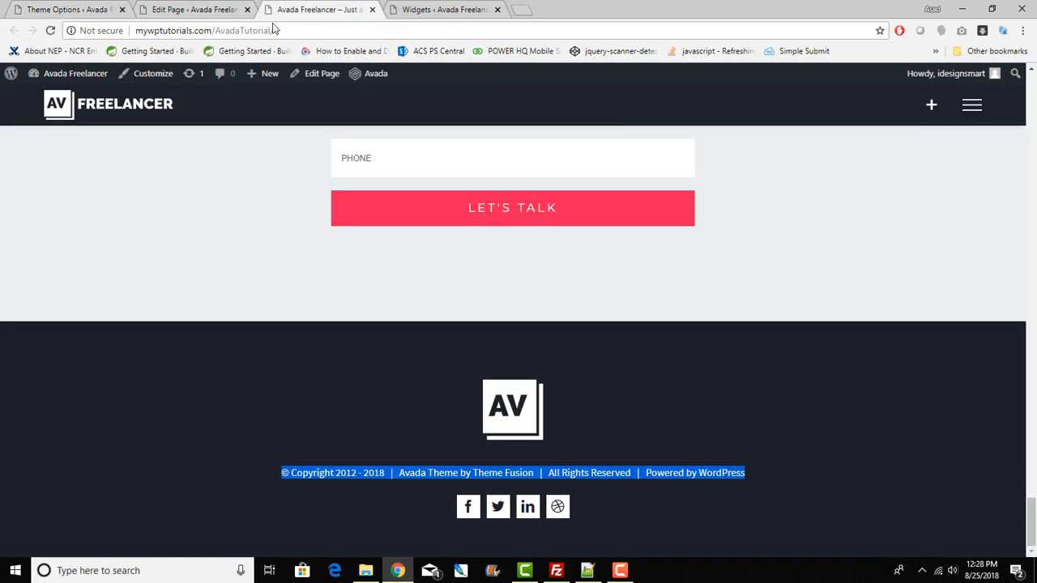
{"action": "scroll", "coordinate": [274, 392], "scroll_direction": "up", "scroll_amount": 15}
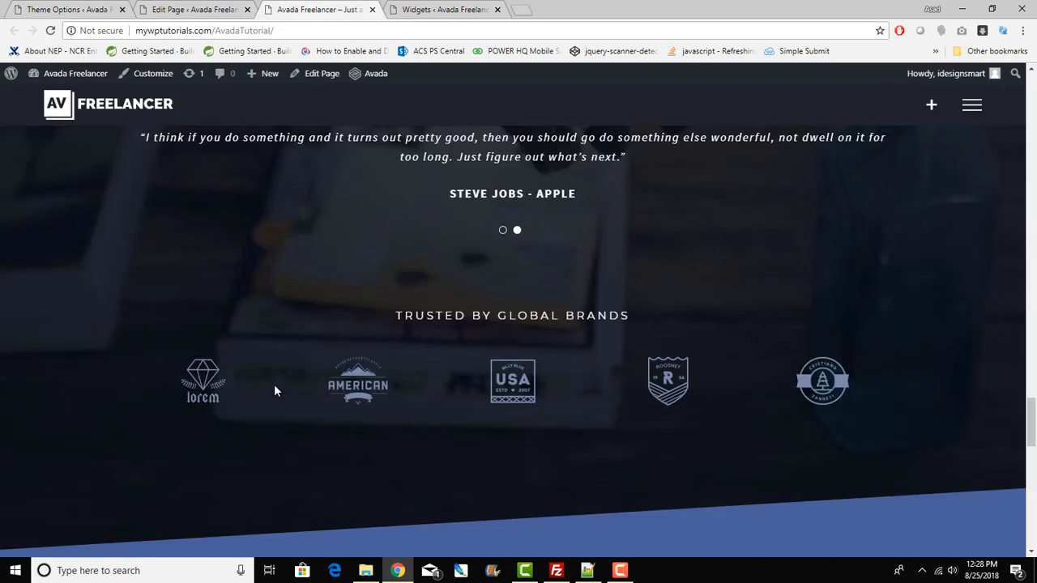
{"action": "scroll", "coordinate": [274, 391], "scroll_direction": "up", "scroll_amount": 5}
{"action": "scroll", "coordinate": [275, 378], "scroll_direction": "down", "scroll_amount": 15}
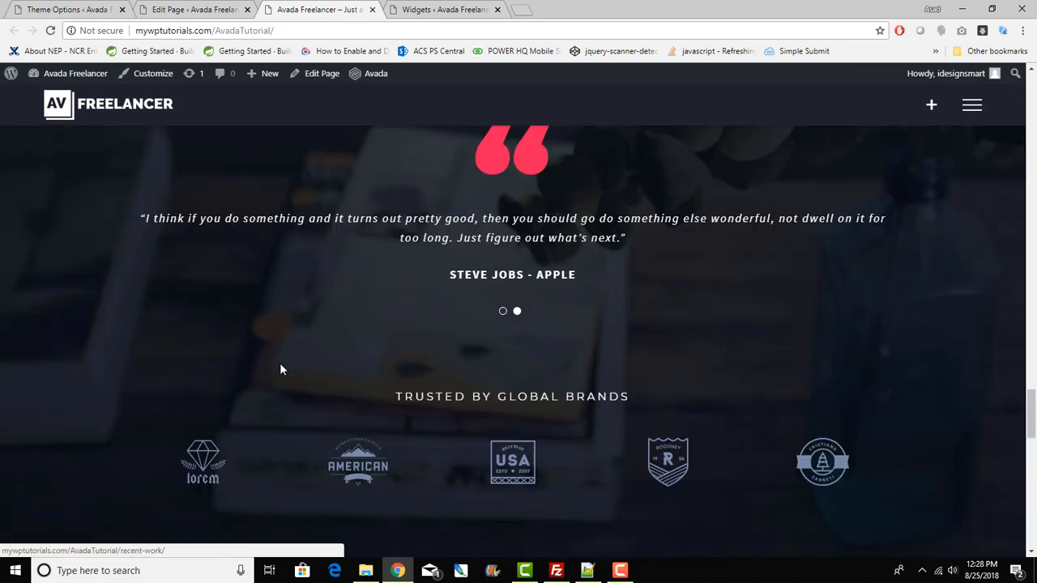
{"action": "scroll", "coordinate": [280, 369], "scroll_direction": "down", "scroll_amount": 8}
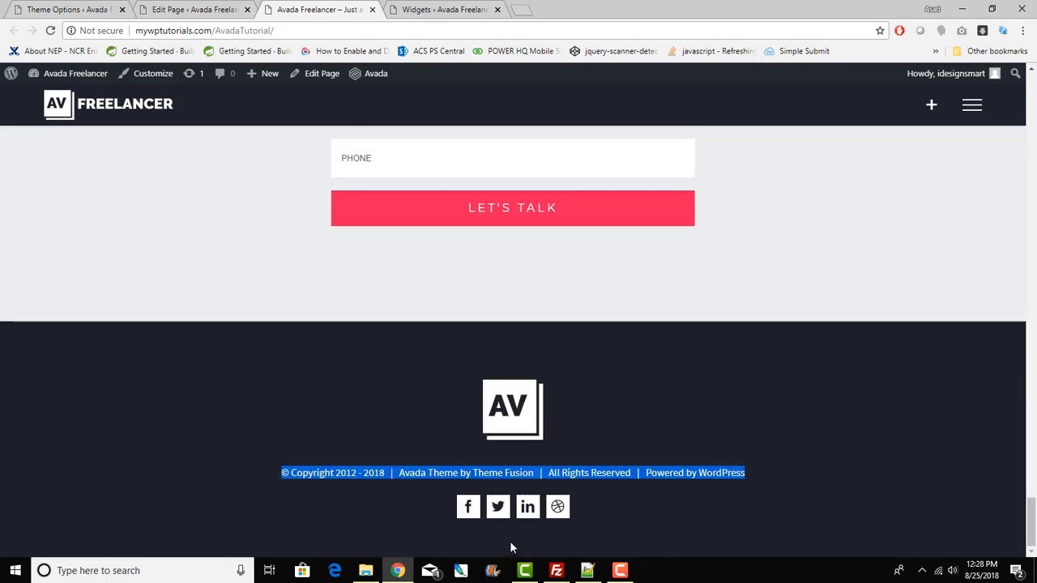
{"action": "left_click", "coordinate": [68, 9]}
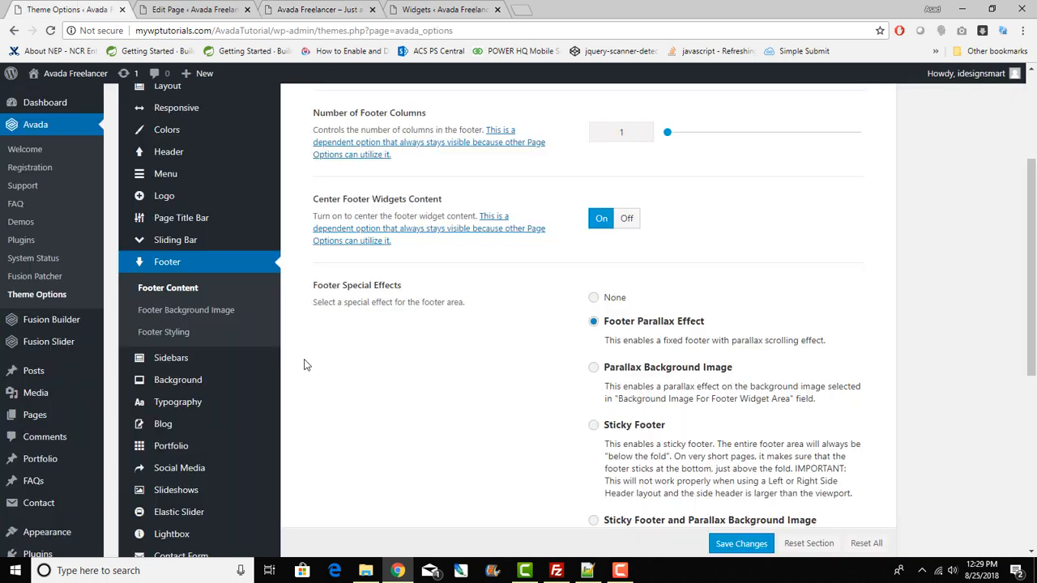
{"action": "scroll", "coordinate": [200, 338], "scroll_direction": "down", "scroll_amount": 5}
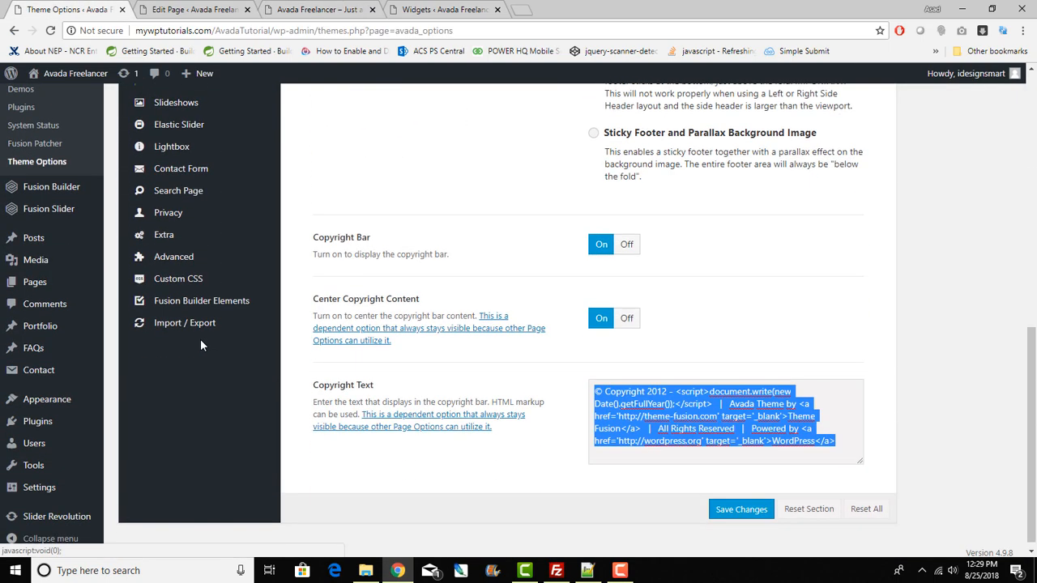
{"action": "scroll", "coordinate": [186, 259], "scroll_direction": "up", "scroll_amount": 2}
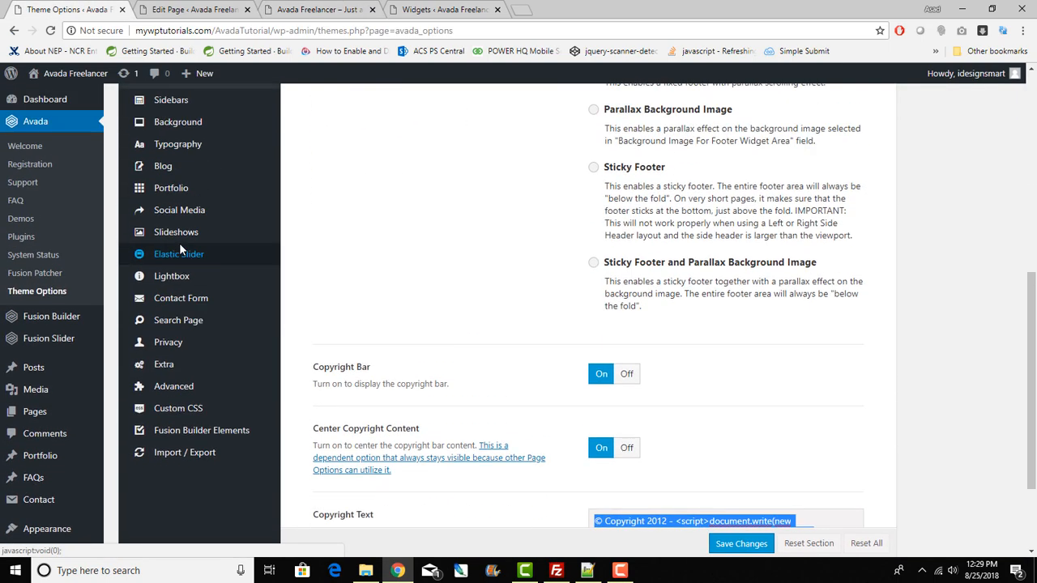
{"action": "scroll", "coordinate": [179, 247], "scroll_direction": "up", "scroll_amount": 2}
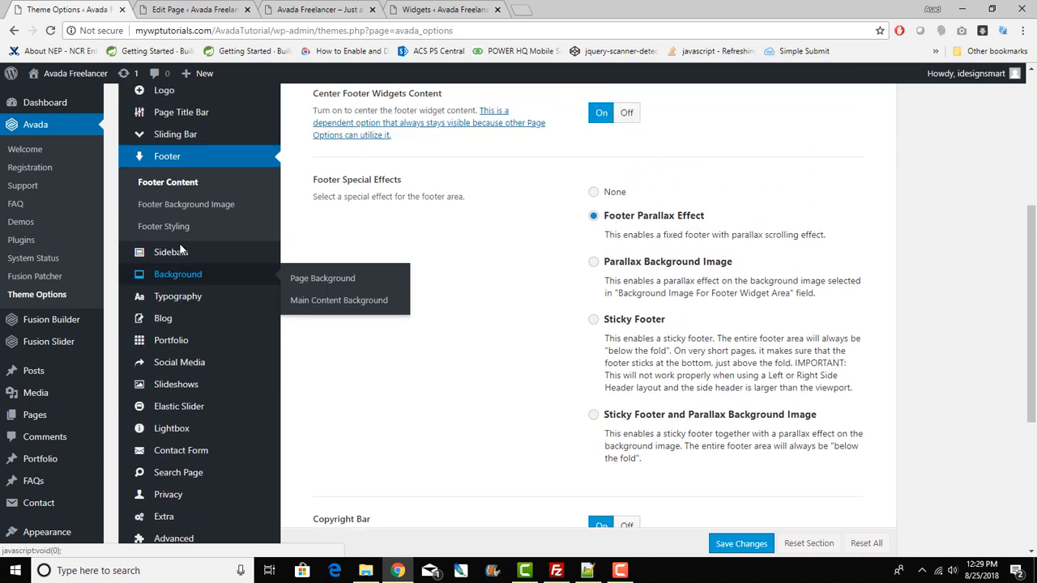
{"action": "scroll", "coordinate": [180, 248], "scroll_direction": "up", "scroll_amount": 5}
{"action": "scroll", "coordinate": [180, 248], "scroll_direction": "down", "scroll_amount": 4}
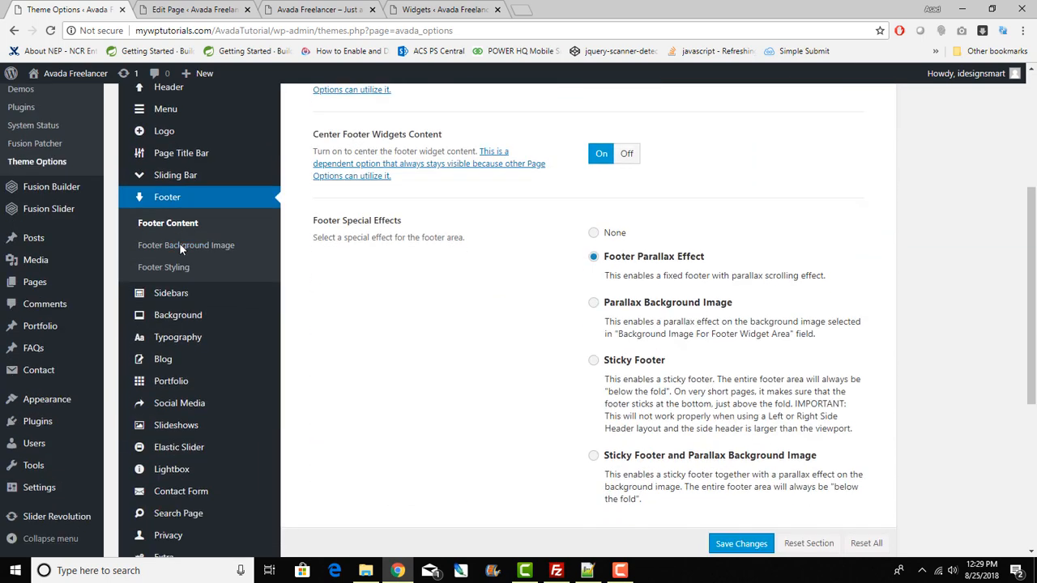
{"action": "scroll", "coordinate": [179, 243], "scroll_direction": "up", "scroll_amount": 3}
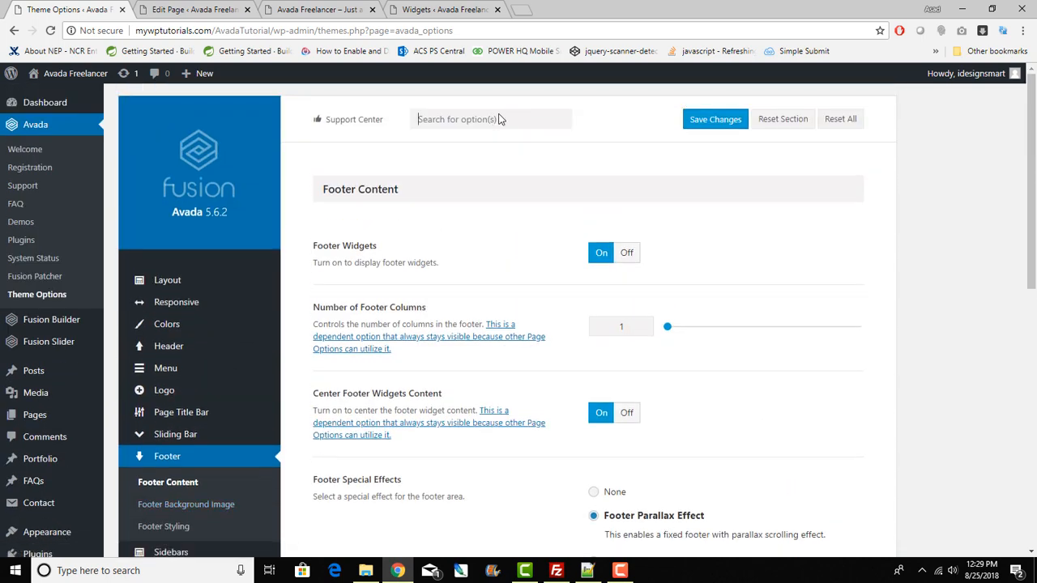
Step: Filter Theme Options for 'social' and review the Social Media Icons section
{"action": "type", "text": "social"}
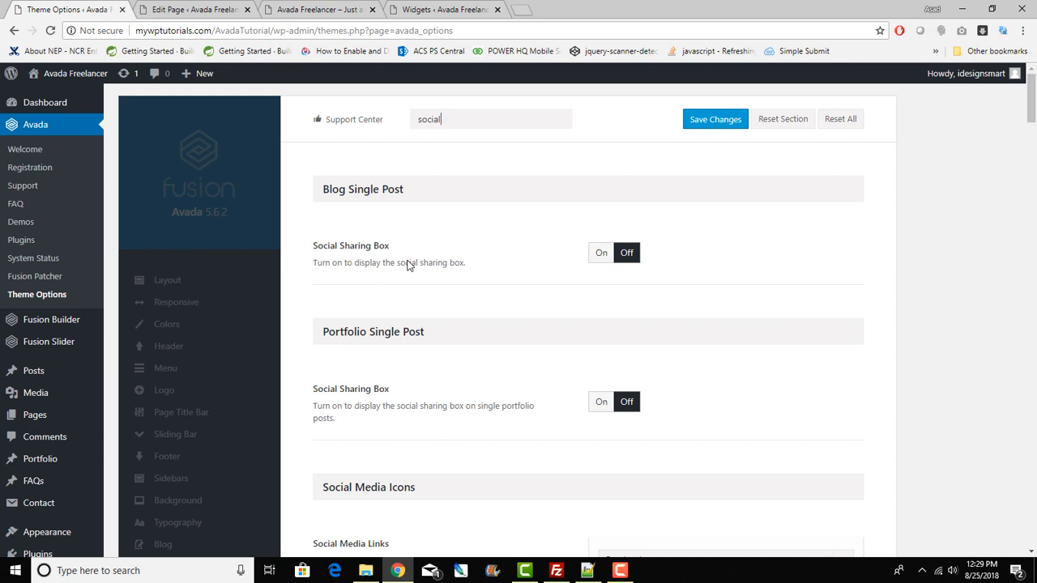
{"action": "scroll", "coordinate": [409, 266], "scroll_direction": "down", "scroll_amount": 4}
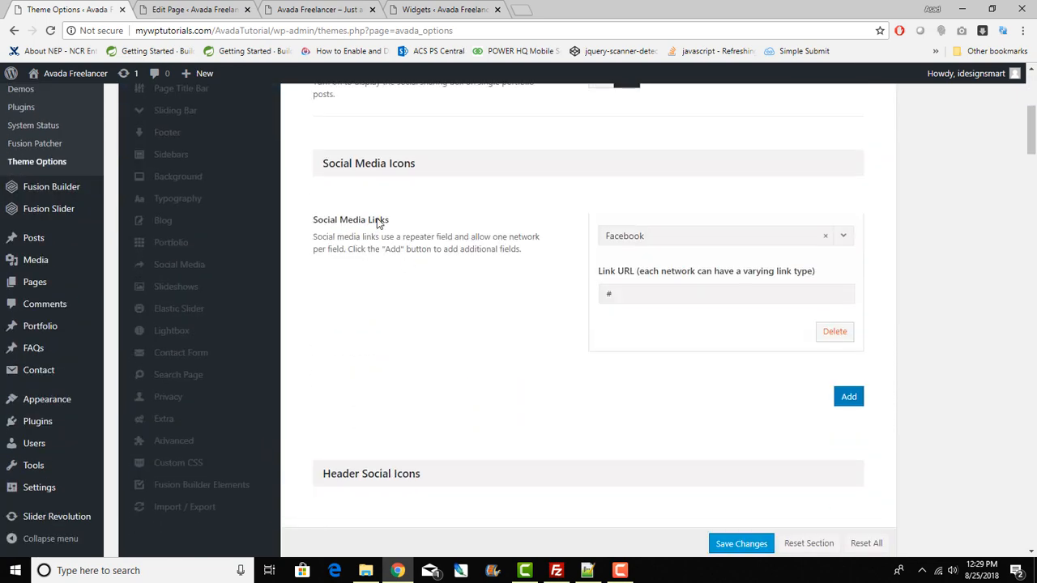
{"action": "left_click_drag", "start_coordinate": [324, 166], "coordinate": [438, 172]}
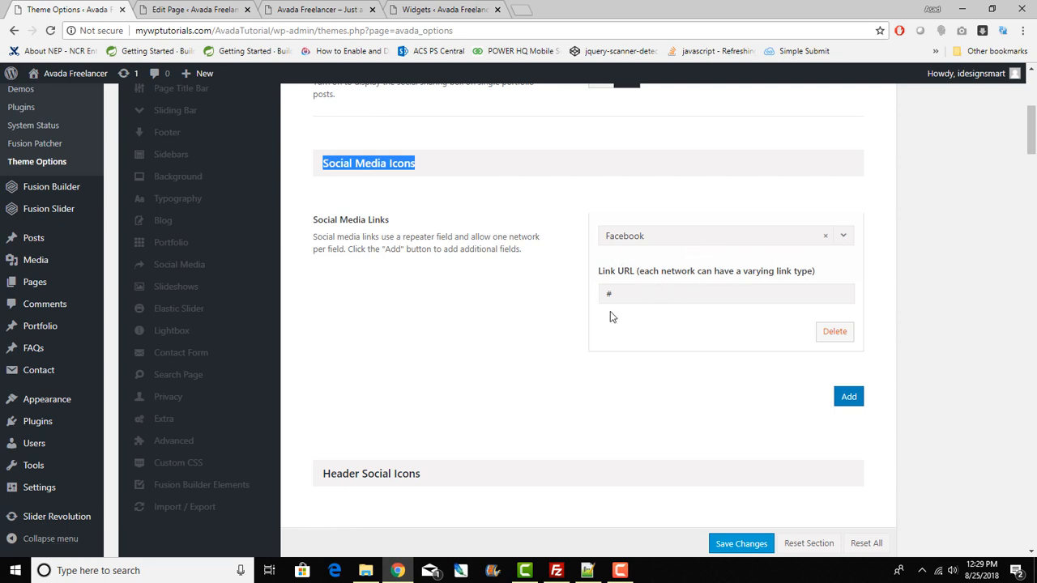
{"action": "scroll", "coordinate": [584, 315], "scroll_direction": "down", "scroll_amount": 2}
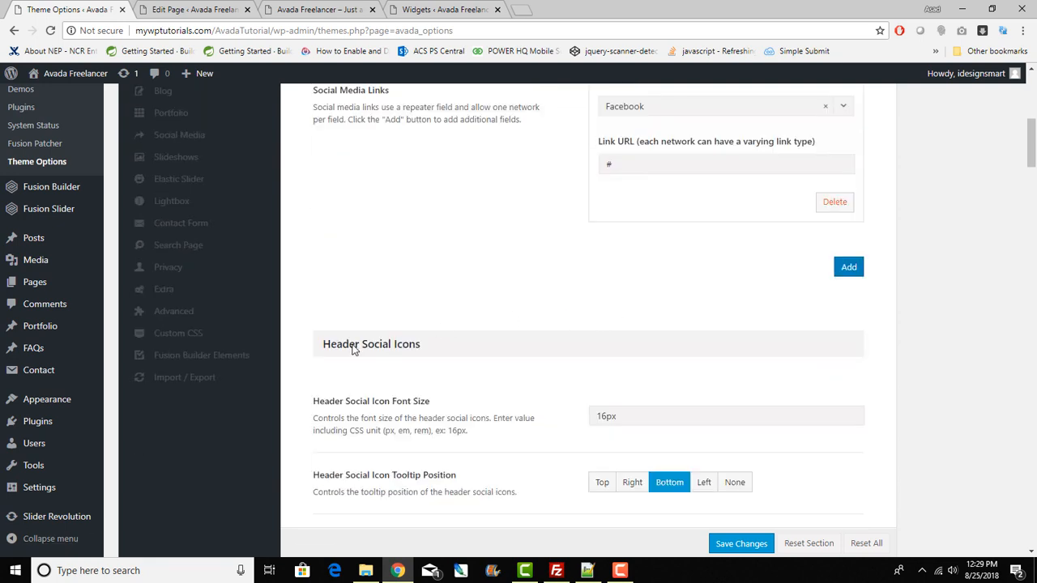
Step: Compare with the footer icons on the live site and glance at the Home page editor
{"action": "left_click", "coordinate": [320, 10]}
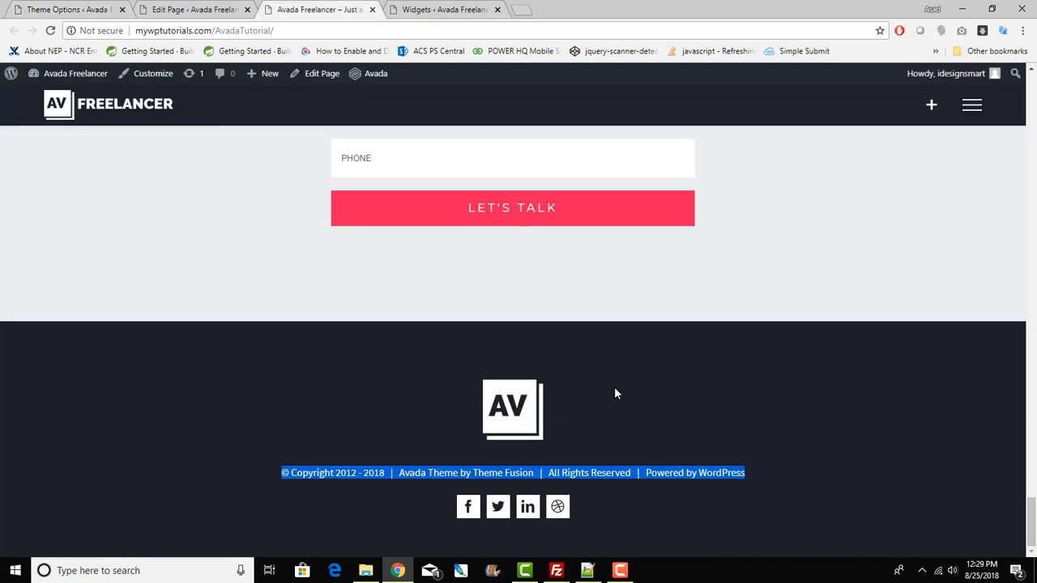
{"action": "scroll", "coordinate": [619, 393], "scroll_direction": "up", "scroll_amount": 4}
{"action": "scroll", "coordinate": [624, 398], "scroll_direction": "up", "scroll_amount": 5}
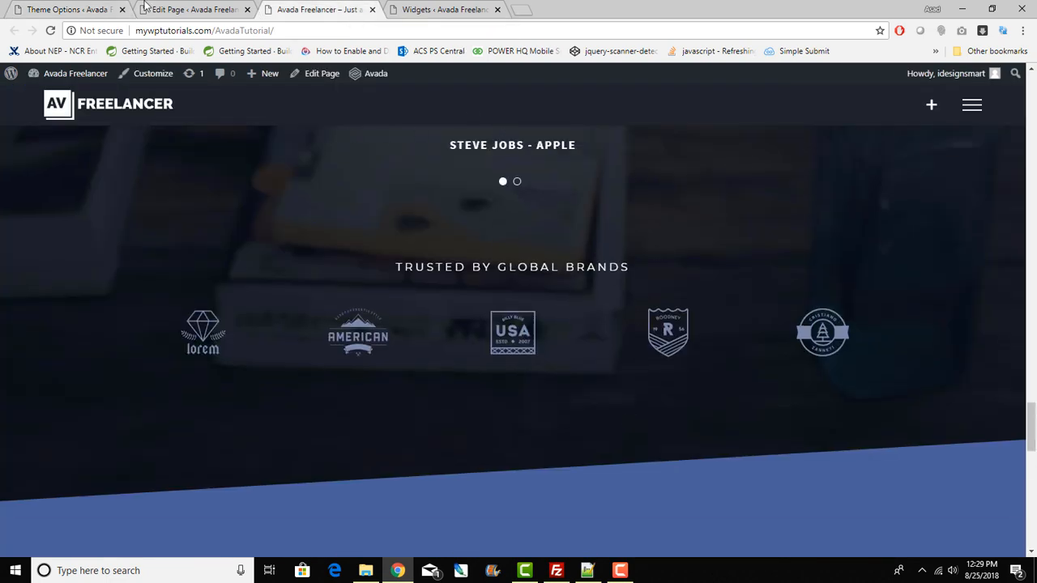
{"action": "left_click", "coordinate": [188, 10]}
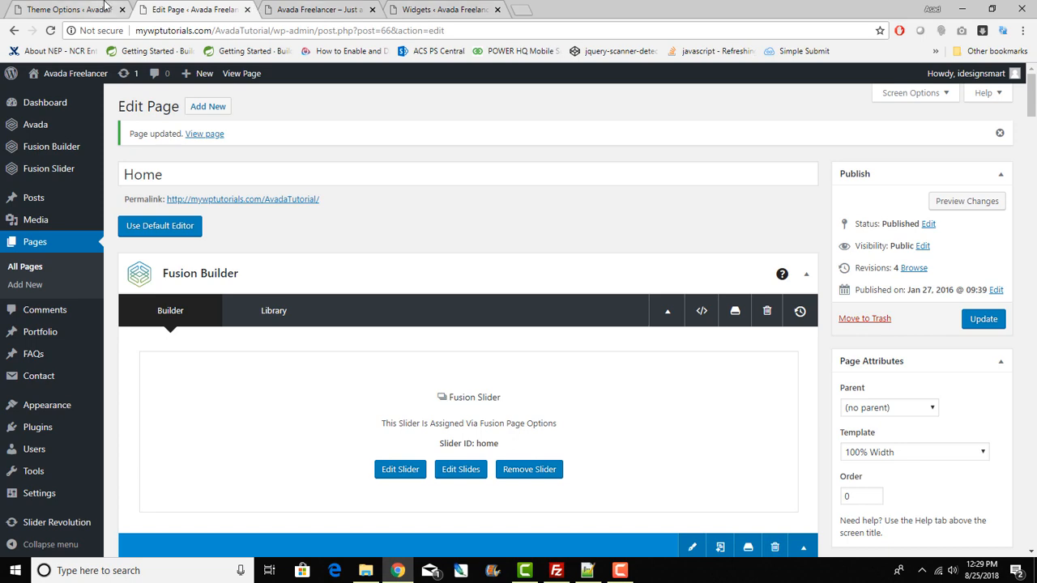
Step: Scroll through the Footer Social Icons options and recheck the live footer before returning to the editor
{"action": "left_click", "coordinate": [103, 6]}
{"action": "scroll", "coordinate": [646, 423], "scroll_direction": "down", "scroll_amount": 7}
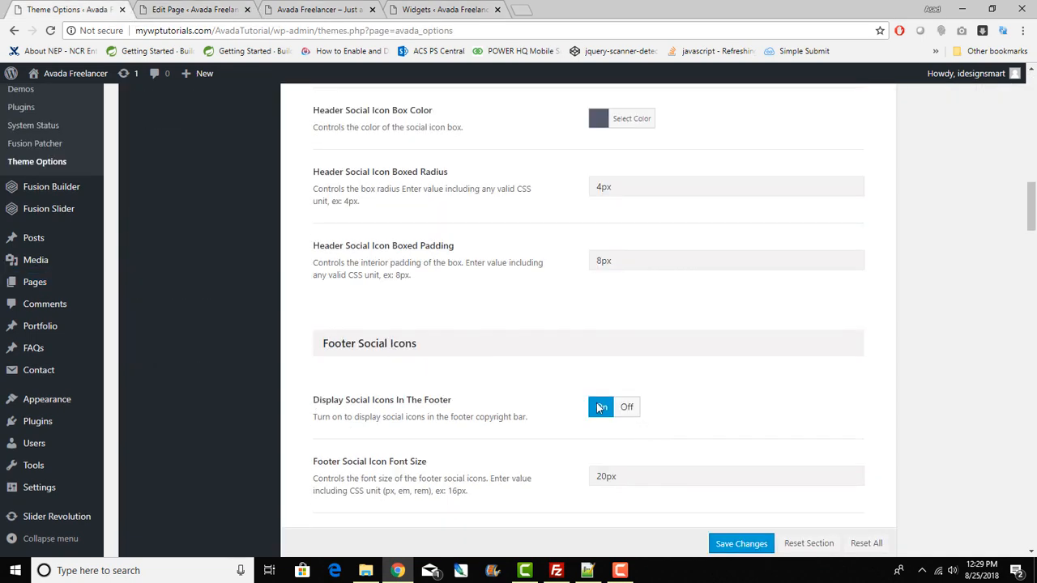
{"action": "scroll", "coordinate": [599, 407], "scroll_direction": "down", "scroll_amount": 4}
{"action": "scroll", "coordinate": [597, 407], "scroll_direction": "down", "scroll_amount": 5}
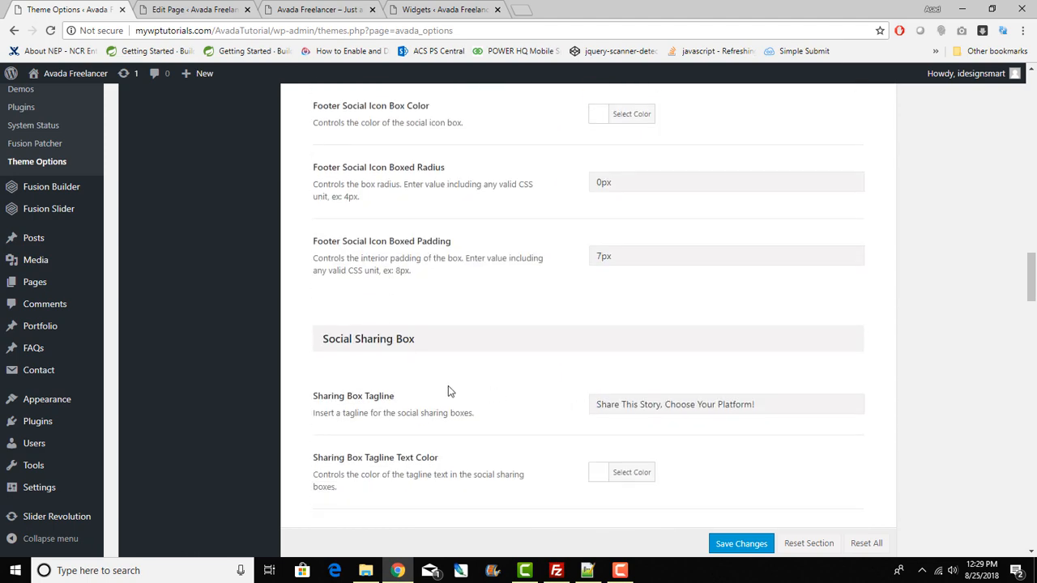
{"action": "scroll", "coordinate": [449, 391], "scroll_direction": "down", "scroll_amount": 4}
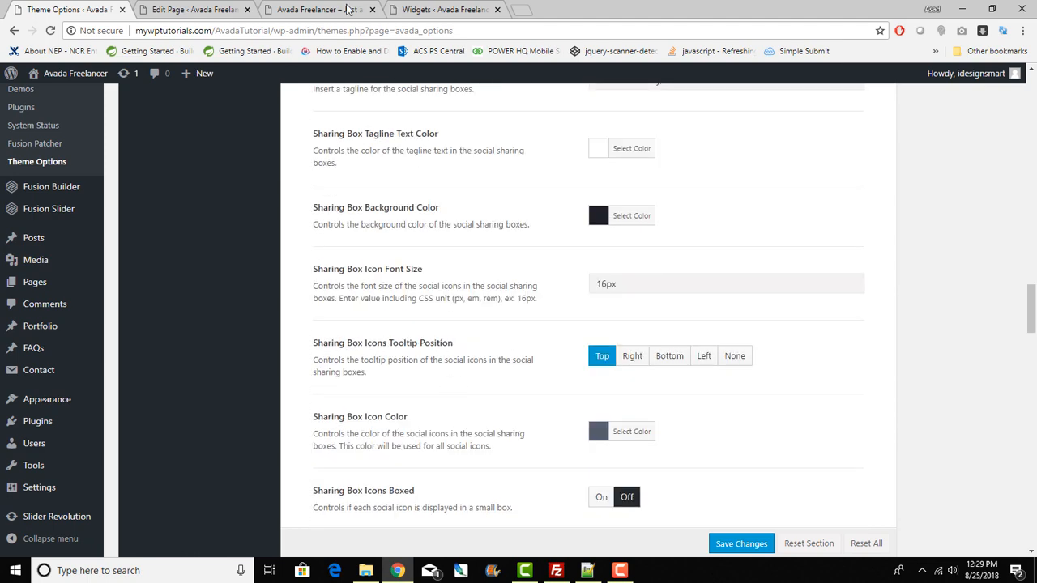
{"action": "left_click", "coordinate": [348, 9]}
{"action": "scroll", "coordinate": [418, 370], "scroll_direction": "down", "scroll_amount": 4}
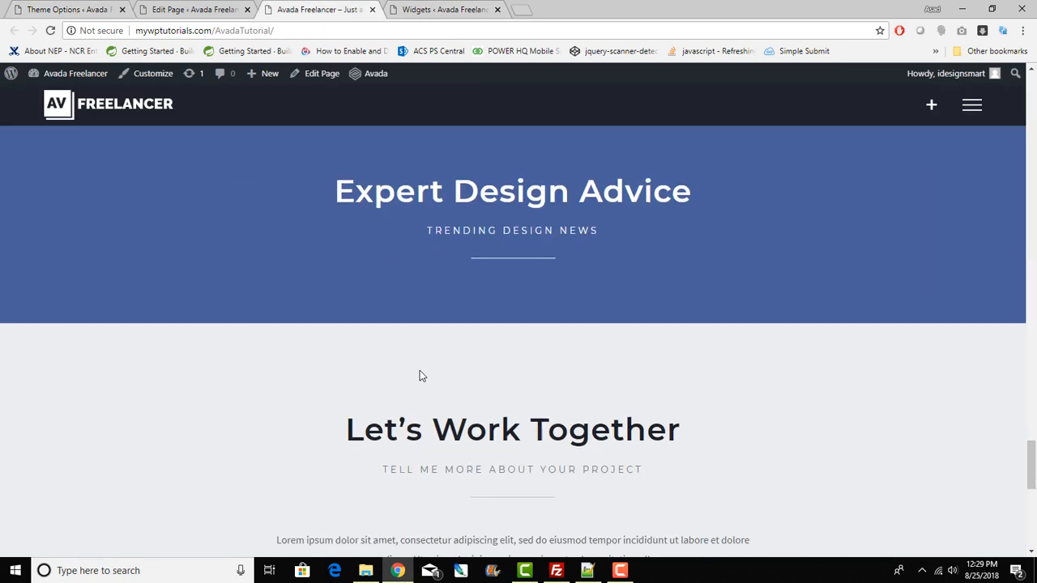
{"action": "scroll", "coordinate": [420, 375], "scroll_direction": "down", "scroll_amount": 8}
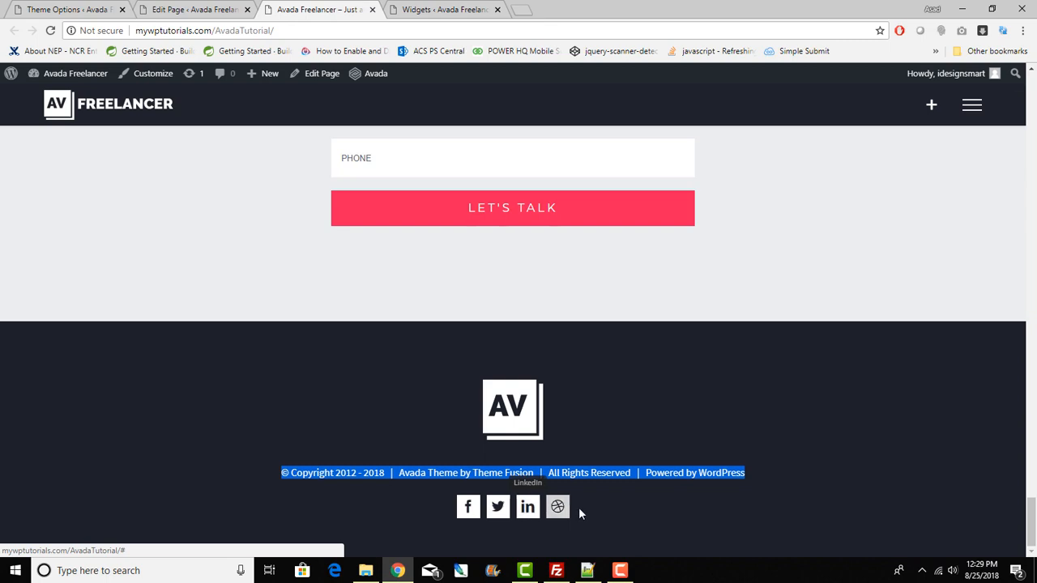
{"action": "left_click", "coordinate": [141, 8]}
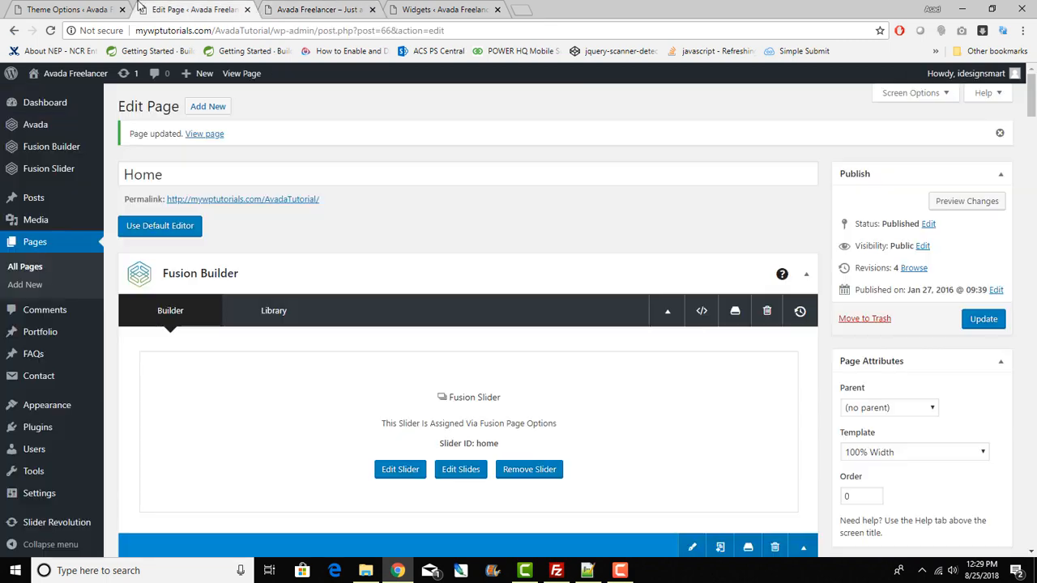
Step: Return to Theme Options and check the Facebook network dropdown under Social Media Links, leaving Facebook selected
{"action": "left_click", "coordinate": [49, 7]}
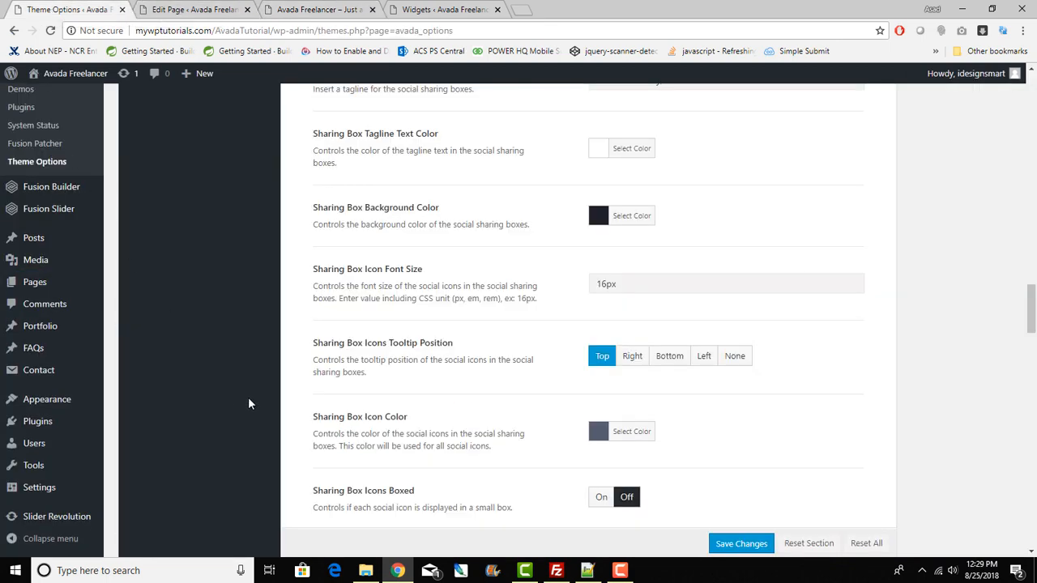
{"action": "scroll", "coordinate": [250, 397], "scroll_direction": "up", "scroll_amount": 4}
{"action": "scroll", "coordinate": [251, 397], "scroll_direction": "up", "scroll_amount": 10}
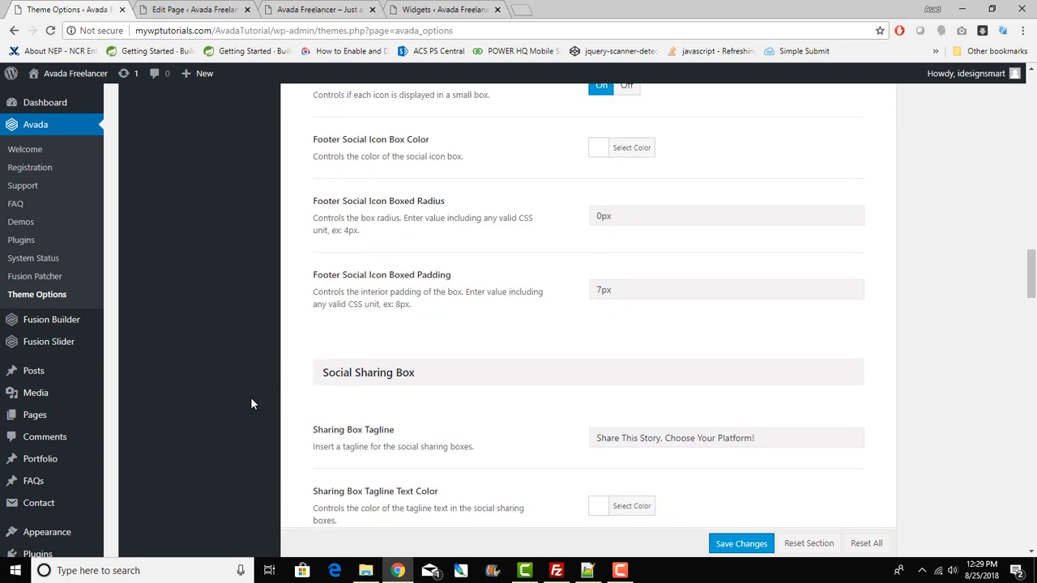
{"action": "scroll", "coordinate": [250, 397], "scroll_direction": "up", "scroll_amount": 4}
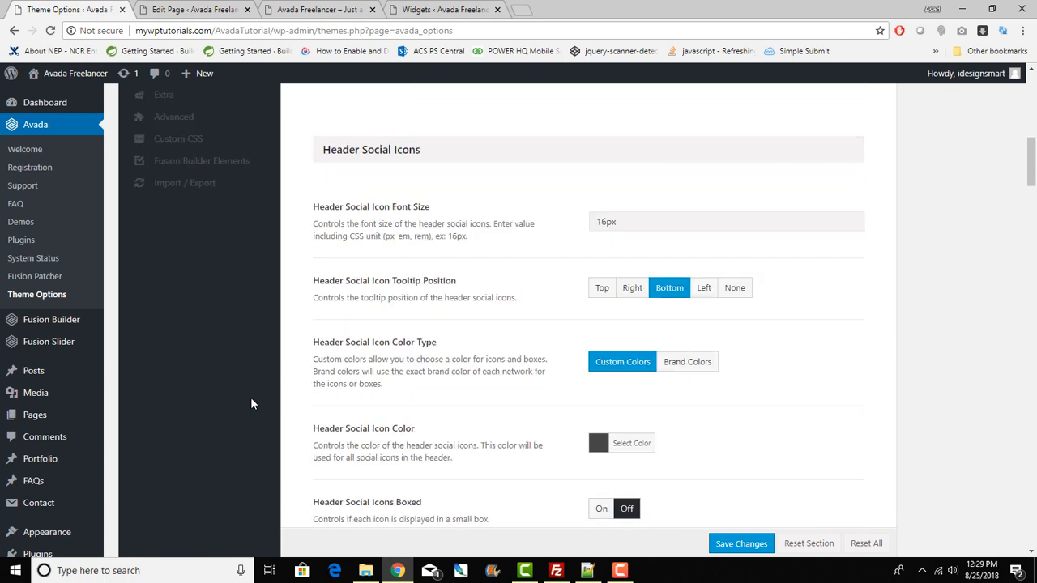
{"action": "scroll", "coordinate": [250, 399], "scroll_direction": "up", "scroll_amount": 6}
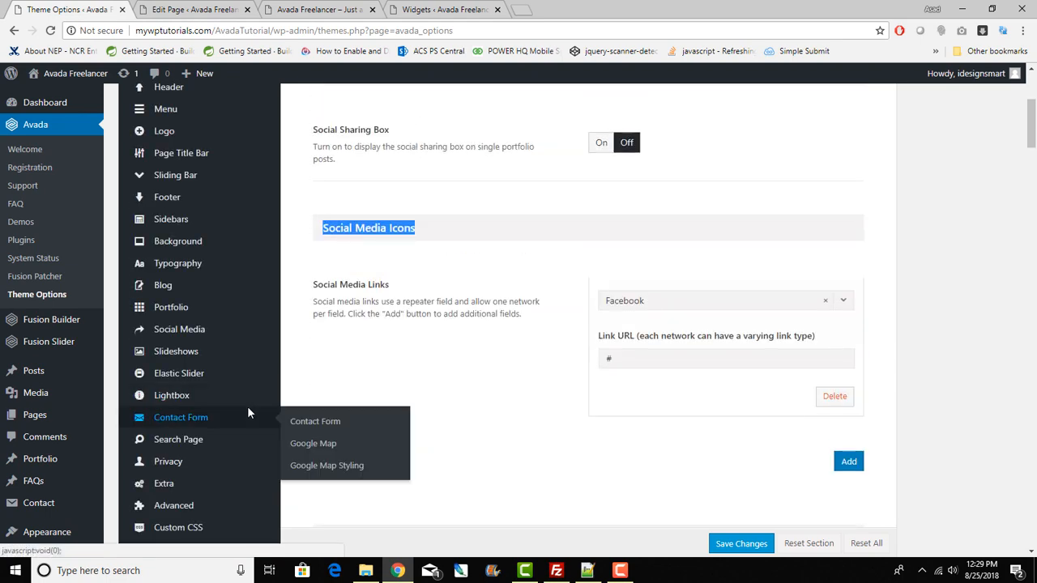
{"action": "left_click", "coordinate": [746, 302]}
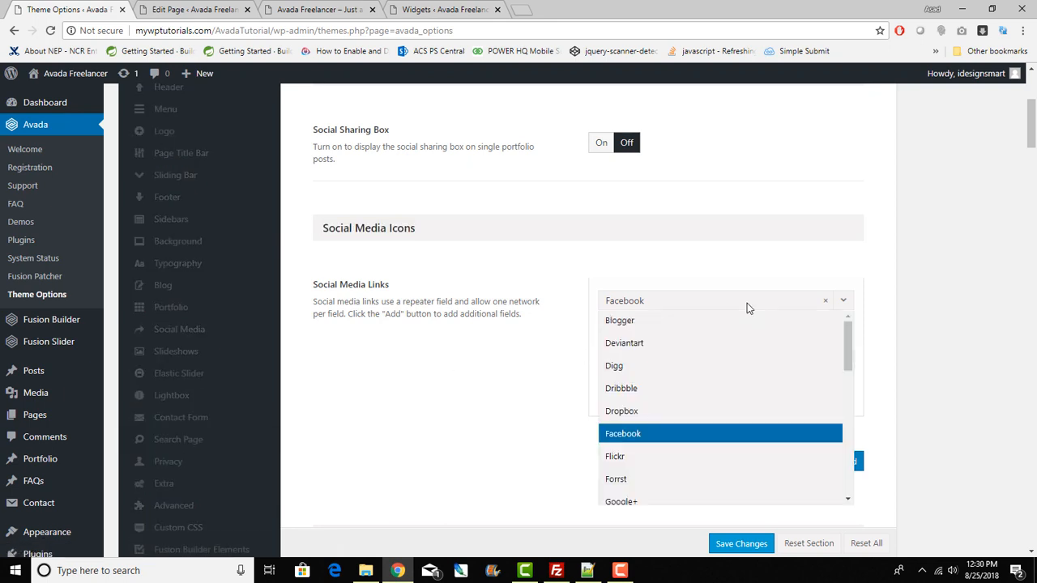
{"action": "left_click", "coordinate": [746, 302]}
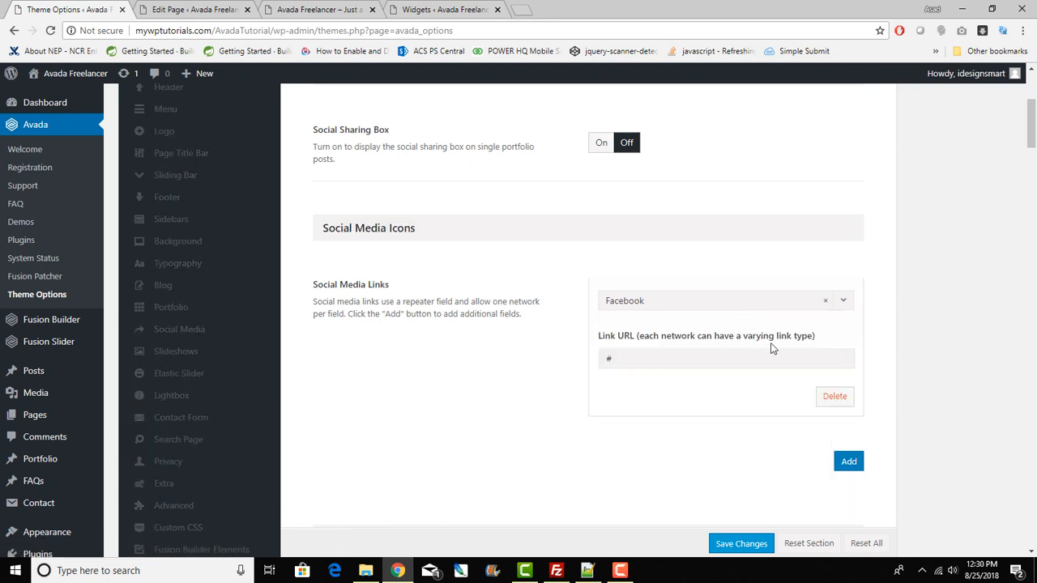
Step: Review the social icon options, then view the live site's footer with its copyright and four icons
{"action": "scroll", "coordinate": [828, 380], "scroll_direction": "down", "scroll_amount": 15}
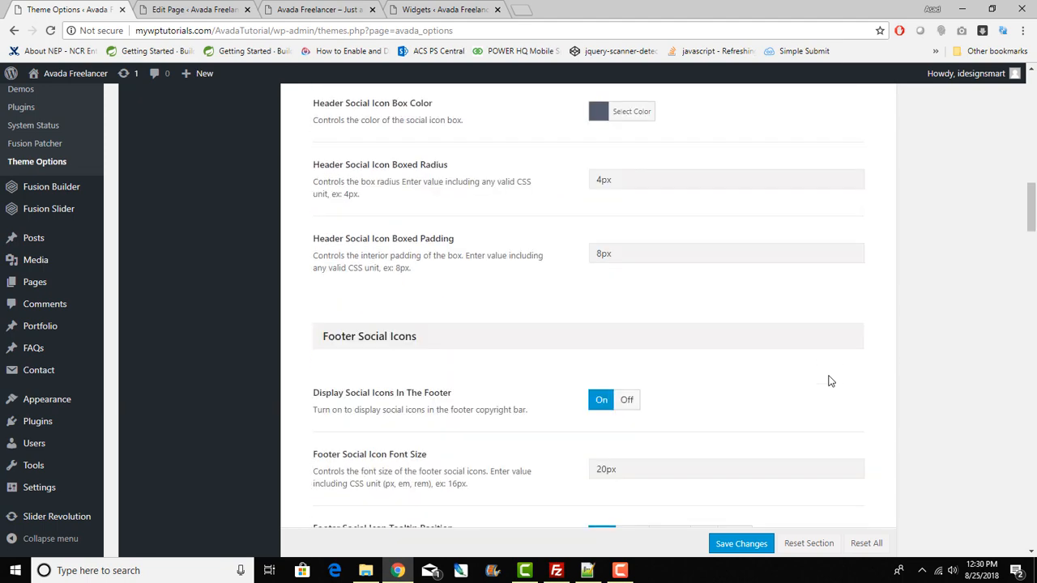
{"action": "scroll", "coordinate": [829, 380], "scroll_direction": "down", "scroll_amount": 20}
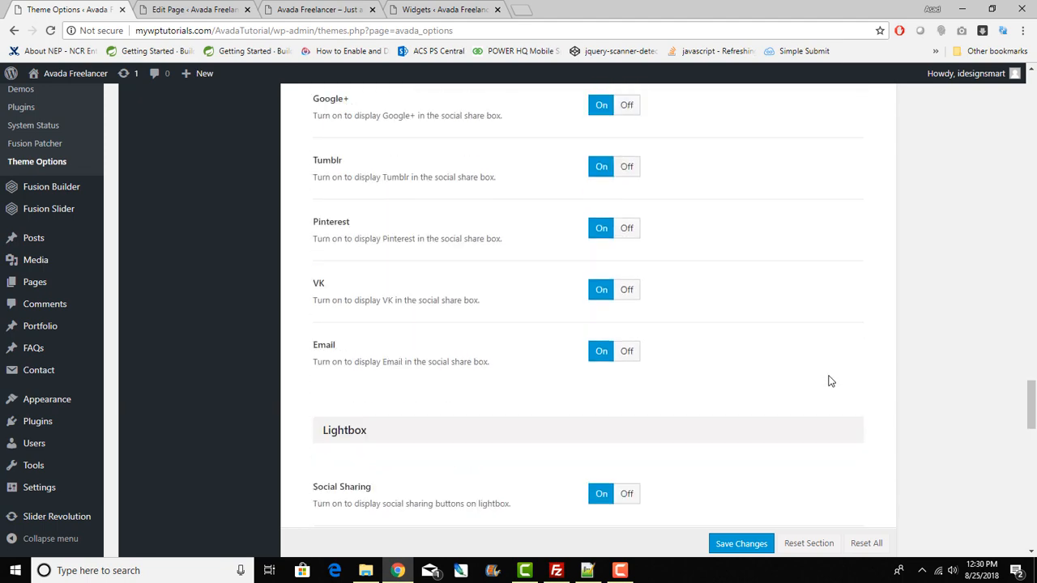
{"action": "scroll", "coordinate": [828, 380], "scroll_direction": "down", "scroll_amount": 15}
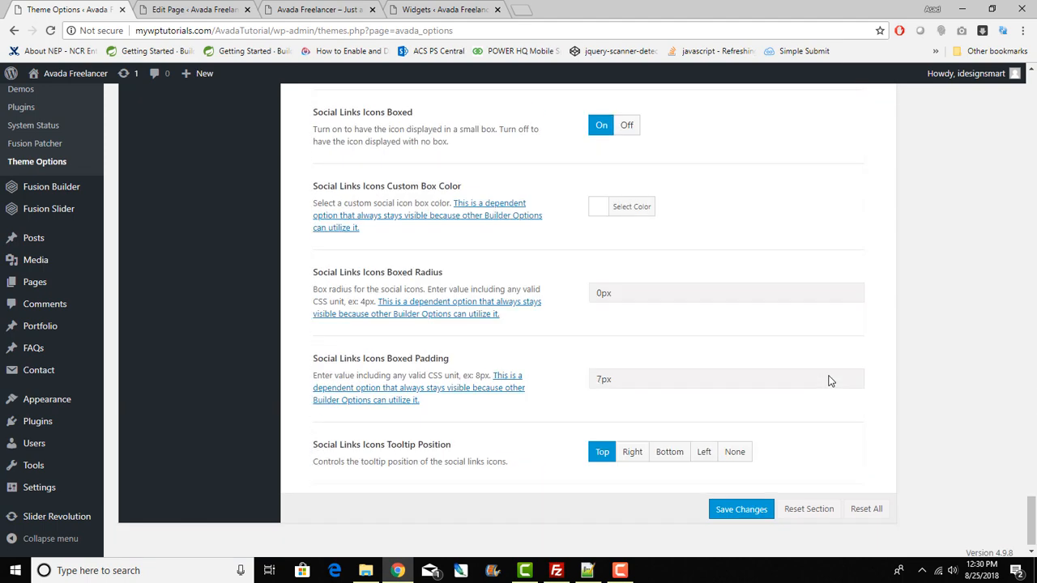
{"action": "scroll", "coordinate": [829, 380], "scroll_direction": "up", "scroll_amount": 15}
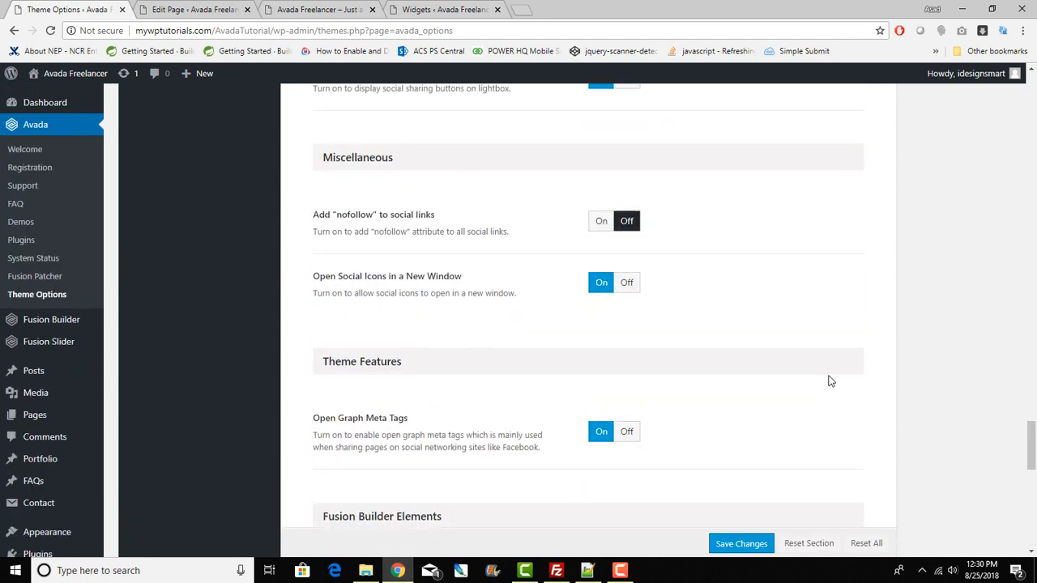
{"action": "scroll", "coordinate": [829, 381], "scroll_direction": "up", "scroll_amount": 15}
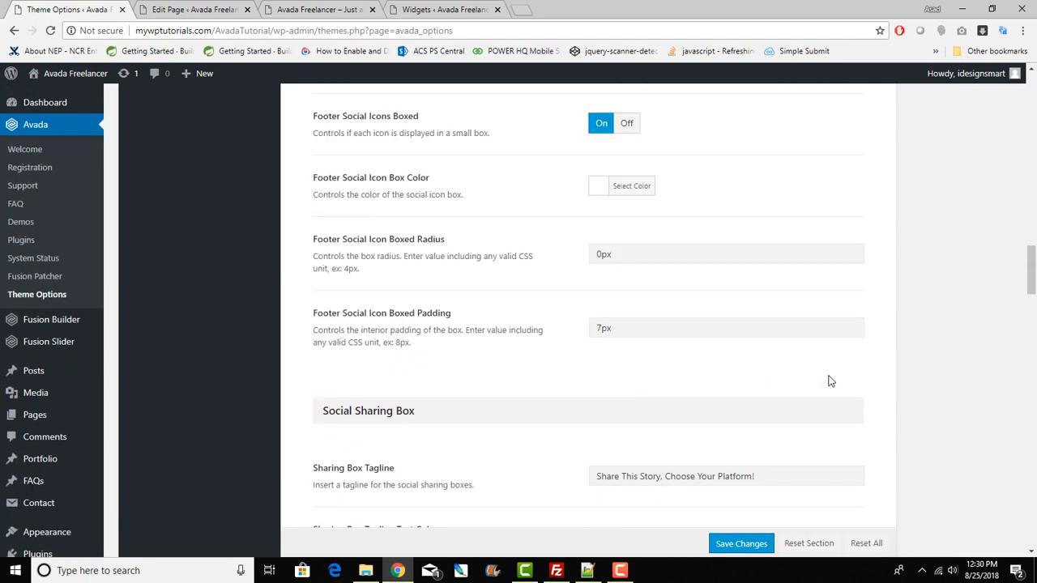
{"action": "scroll", "coordinate": [829, 381], "scroll_direction": "up", "scroll_amount": 15}
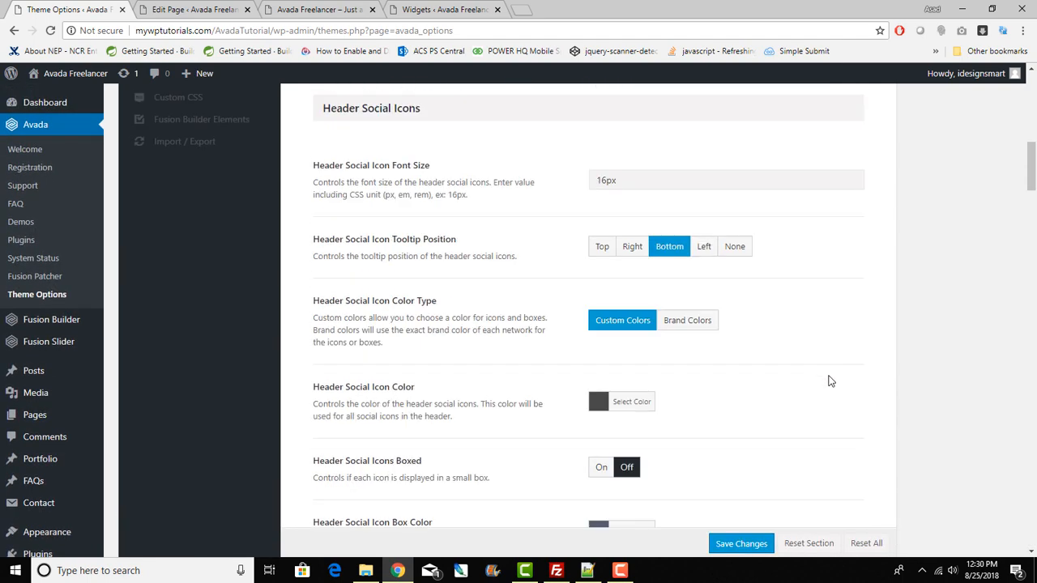
{"action": "scroll", "coordinate": [851, 383], "scroll_direction": "up", "scroll_amount": 10}
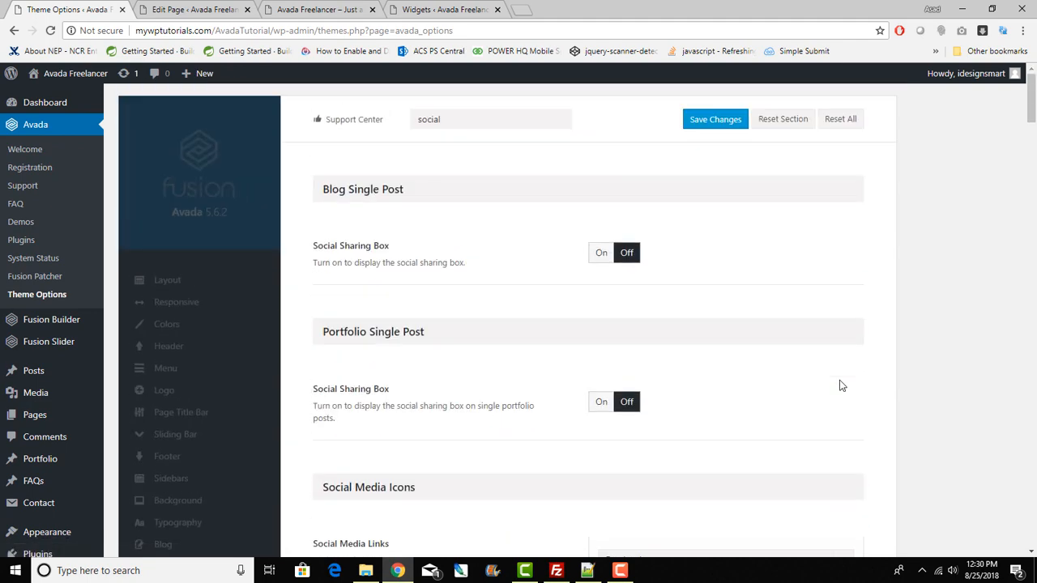
{"action": "left_click", "coordinate": [323, 8]}
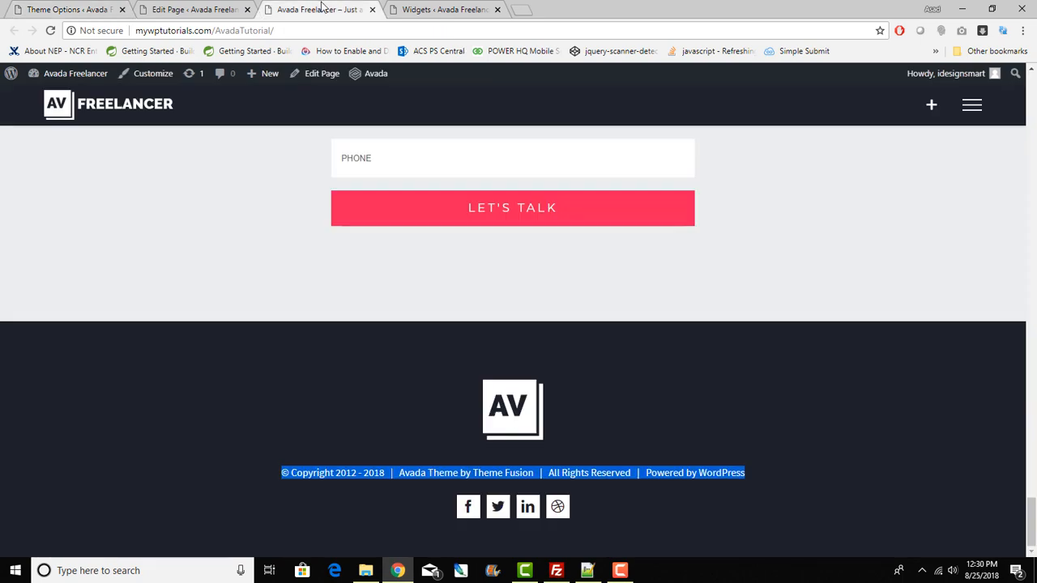
Step: Scroll through the Avada Freelancer homepage sections
{"action": "scroll", "coordinate": [714, 377], "scroll_direction": "up", "scroll_amount": 20}
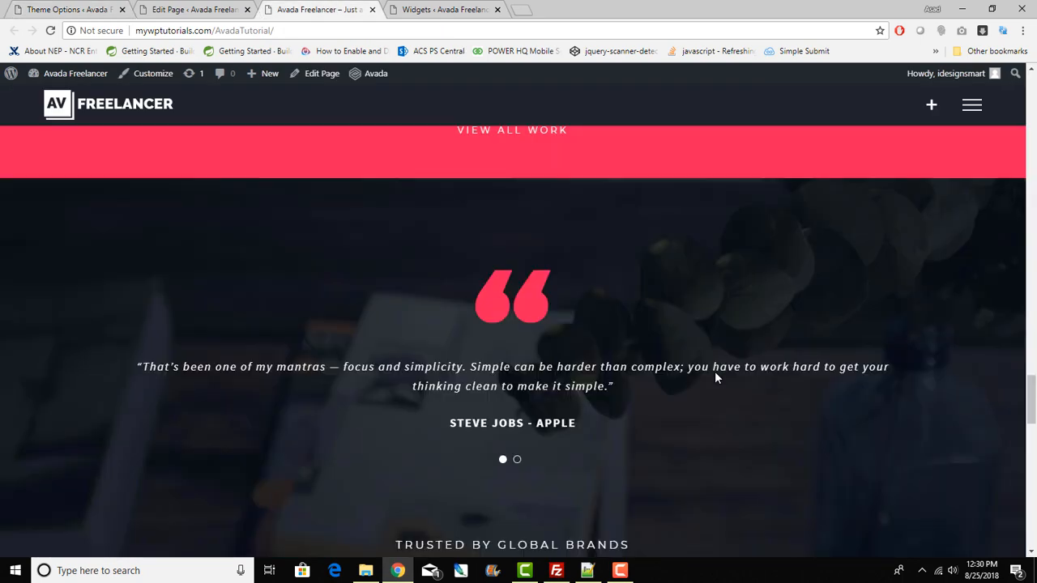
{"action": "scroll", "coordinate": [715, 377], "scroll_direction": "up", "scroll_amount": 15}
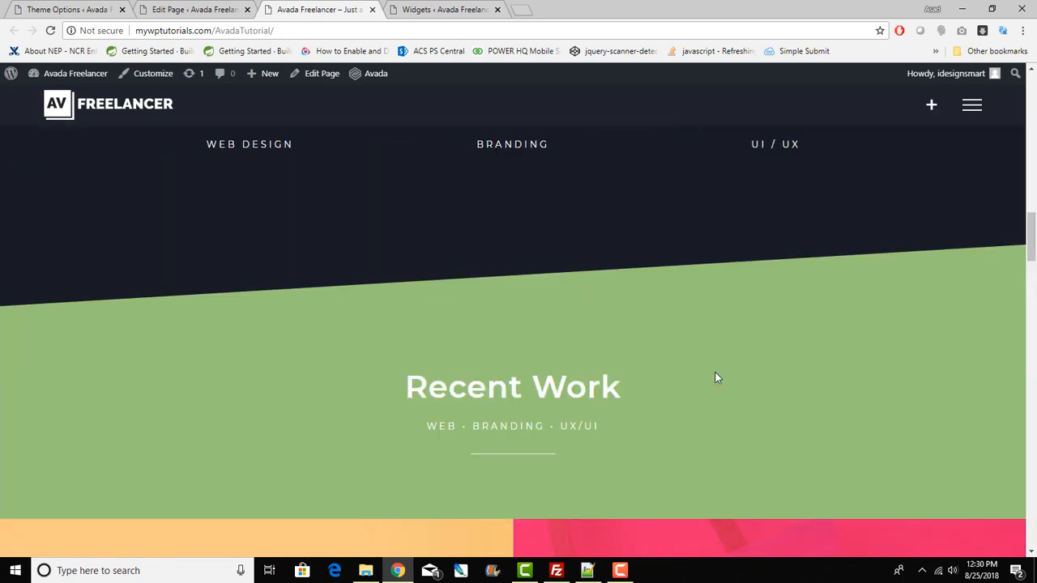
{"action": "scroll", "coordinate": [714, 378], "scroll_direction": "down", "scroll_amount": 4}
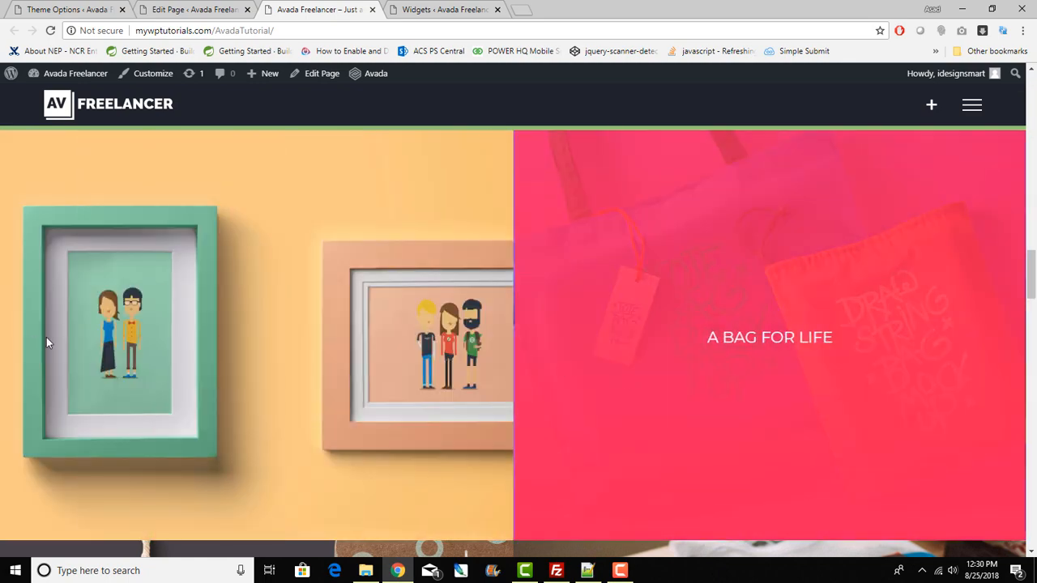
{"action": "scroll", "coordinate": [420, 386], "scroll_direction": "up", "scroll_amount": 1}
{"action": "scroll", "coordinate": [419, 386], "scroll_direction": "up", "scroll_amount": 12}
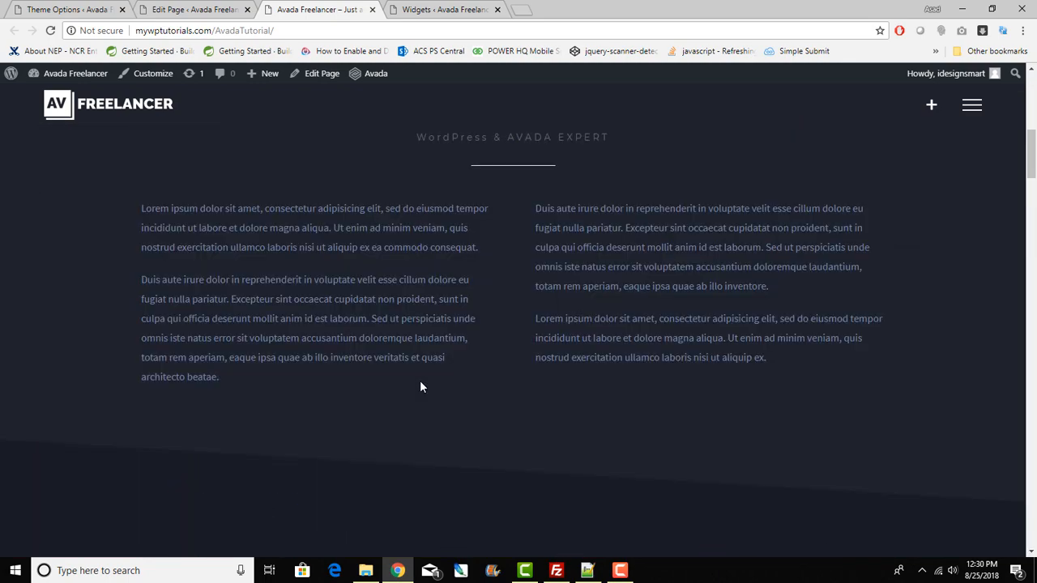
{"action": "scroll", "coordinate": [419, 386], "scroll_direction": "up", "scroll_amount": 5}
{"action": "scroll", "coordinate": [419, 386], "scroll_direction": "down", "scroll_amount": 5}
{"action": "scroll", "coordinate": [419, 387], "scroll_direction": "up", "scroll_amount": 5}
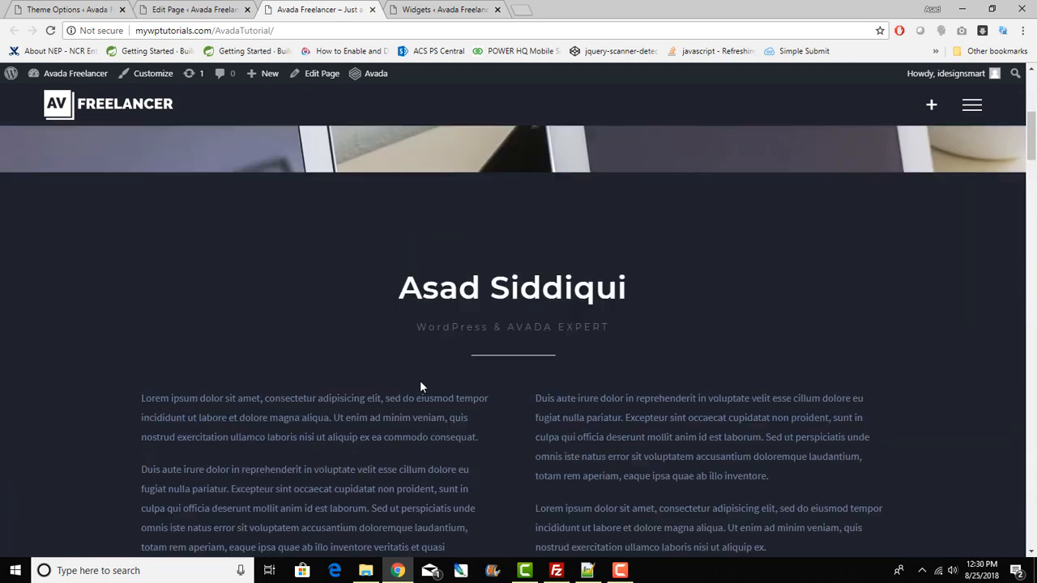
{"action": "scroll", "coordinate": [419, 386], "scroll_direction": "up", "scroll_amount": 1}
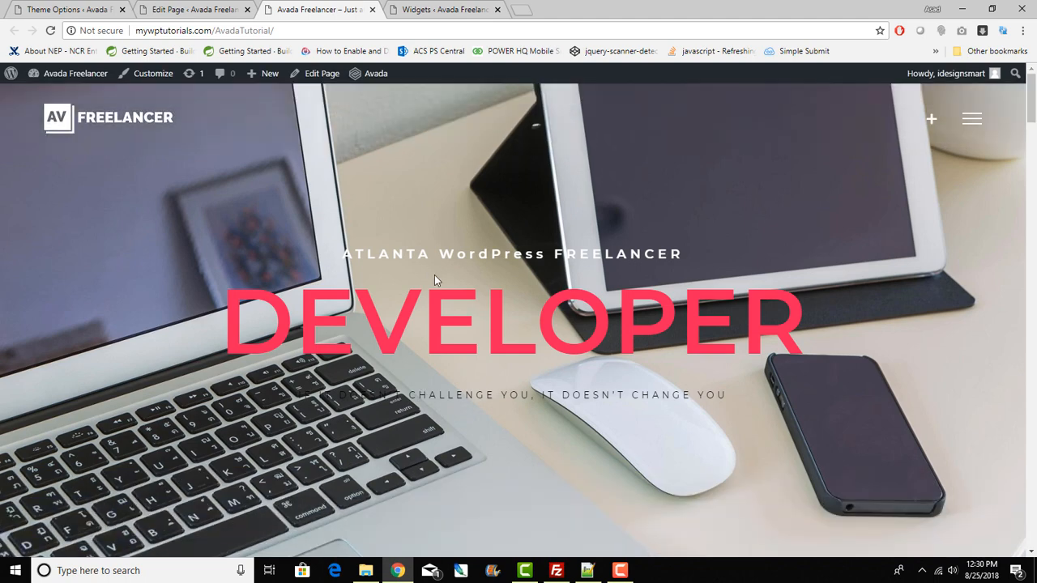
Step: Restore the browser to a narrow window to preview the mobile-width portfolio layout
{"action": "scroll", "coordinate": [213, 292], "scroll_direction": "down", "scroll_amount": 8}
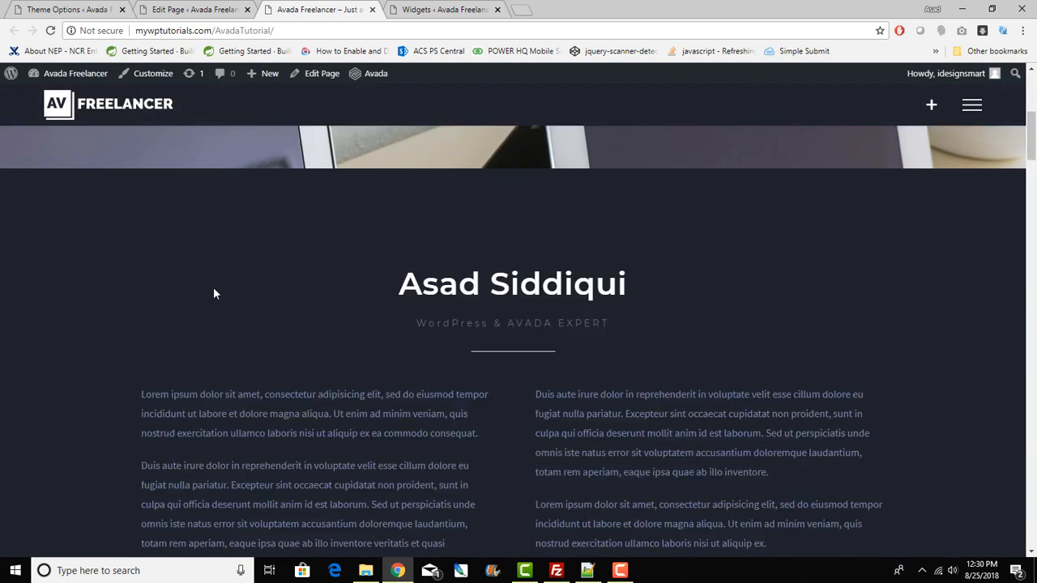
{"action": "scroll", "coordinate": [212, 286], "scroll_direction": "down", "scroll_amount": 5}
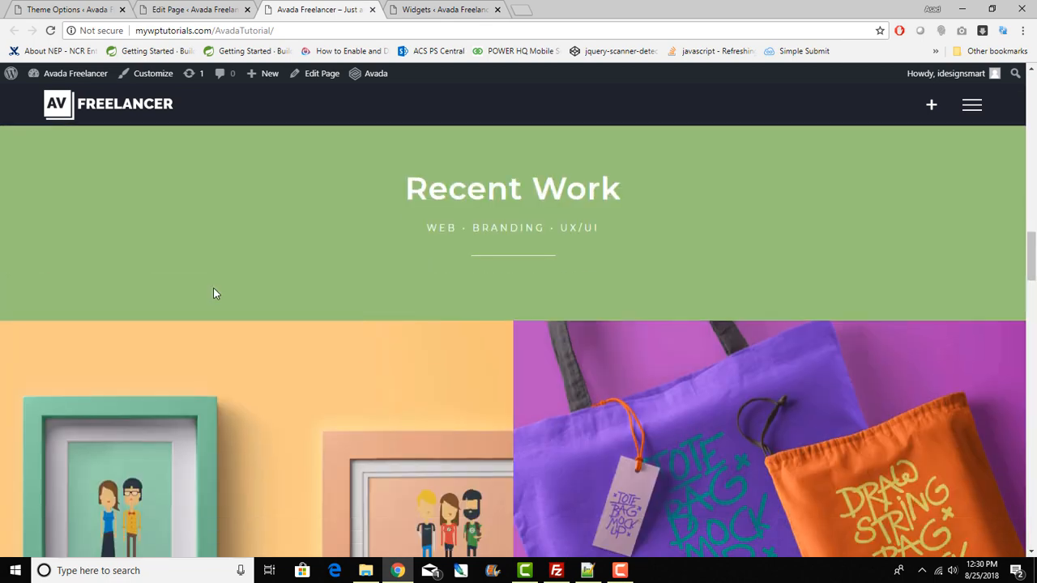
{"action": "scroll", "coordinate": [212, 286], "scroll_direction": "up", "scroll_amount": 10}
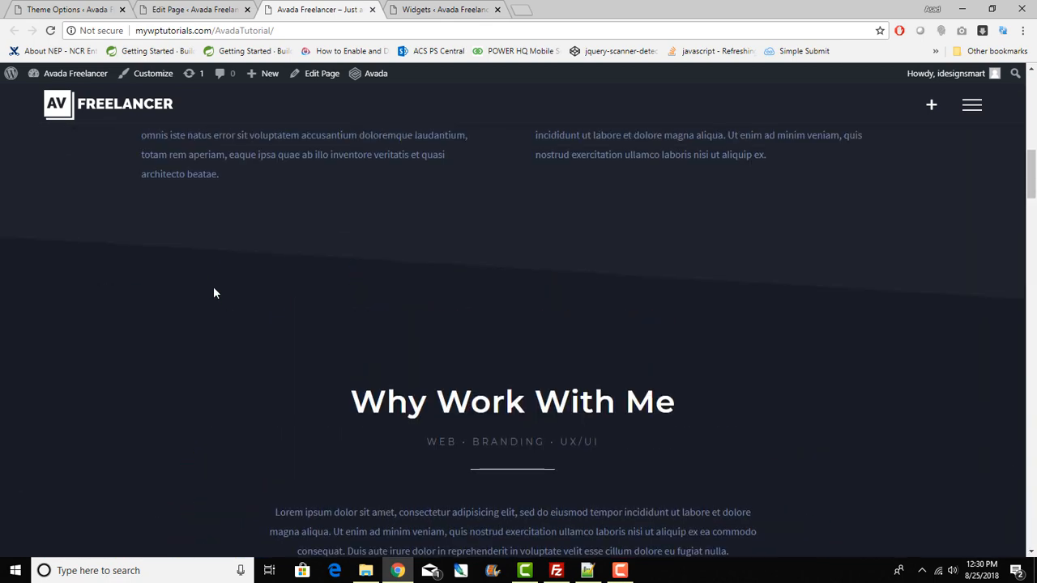
{"action": "scroll", "coordinate": [213, 286], "scroll_direction": "down", "scroll_amount": 8}
{"action": "scroll", "coordinate": [213, 286], "scroll_direction": "down", "scroll_amount": 5}
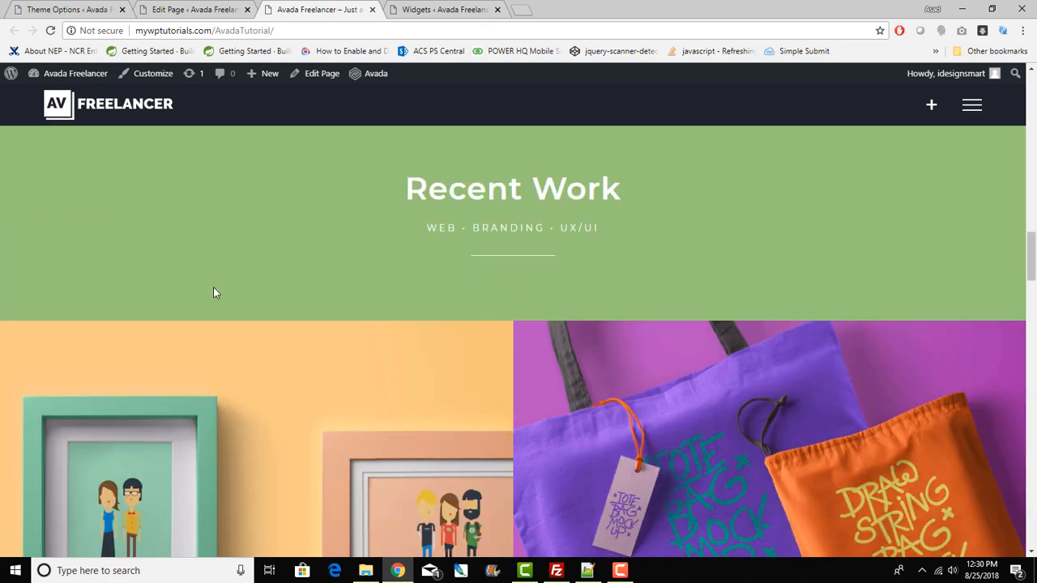
{"action": "double_click", "coordinate": [759, 7]}
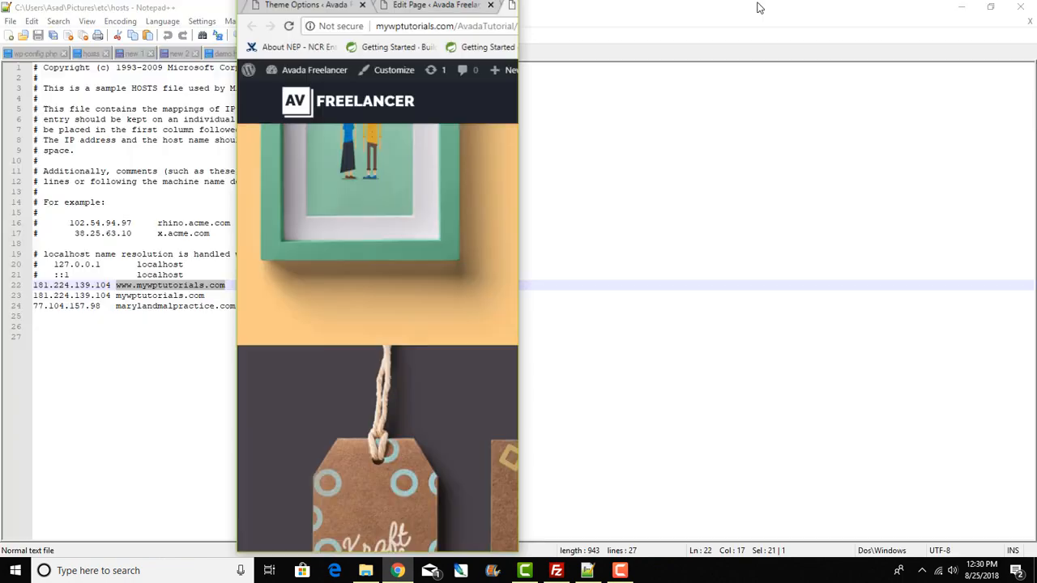
Step: Maximize the browser back to full desktop width and open the site's hamburger navigation menu
{"action": "left_click_drag", "start_coordinate": [521, 248], "coordinate": [493, 39]}
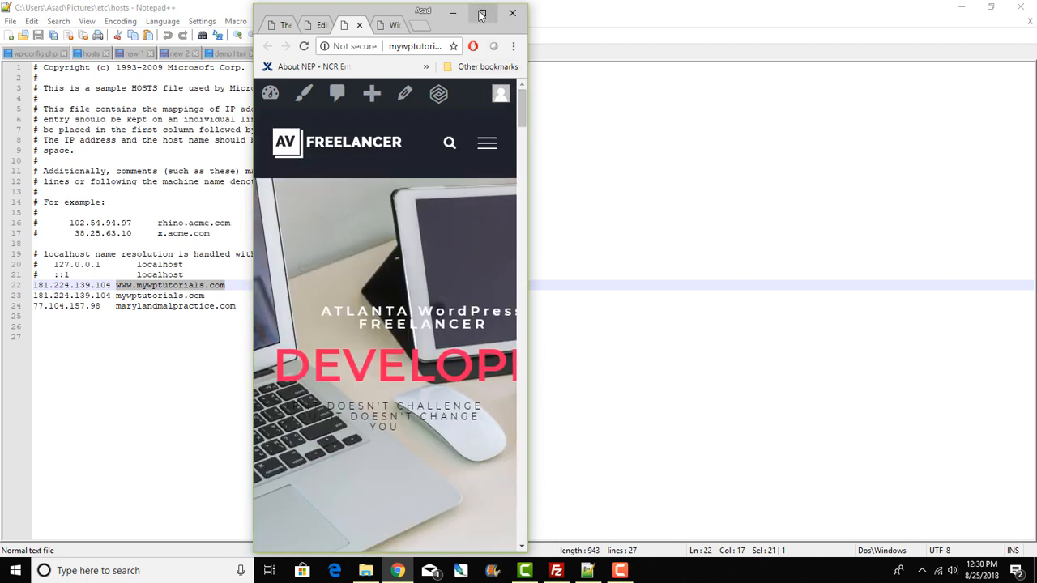
{"action": "left_click", "coordinate": [482, 13]}
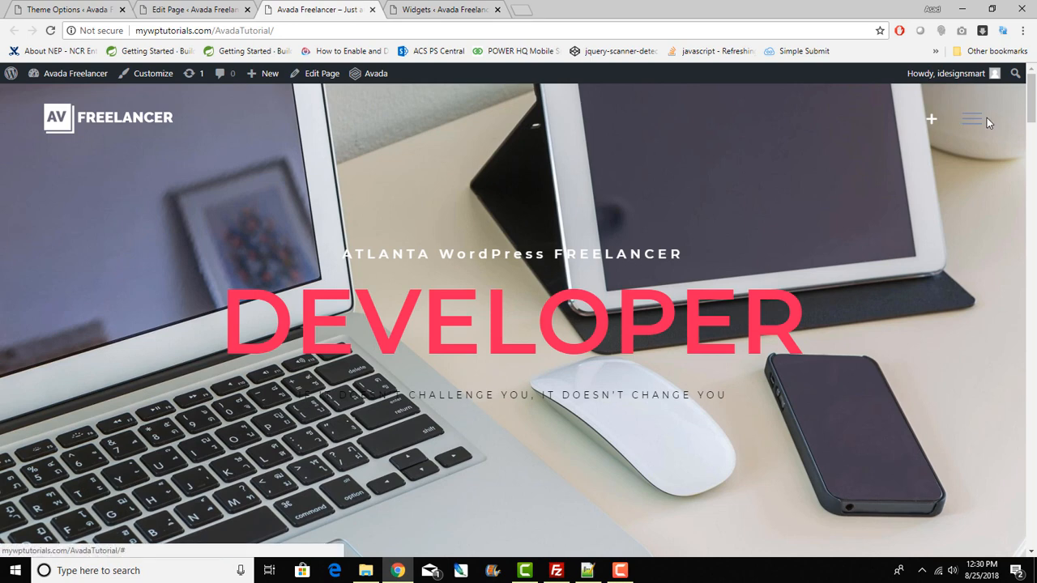
{"action": "left_click", "coordinate": [981, 118]}
Step: Open the Work page and scroll the Recent Work portfolio down to the footer and back to the top
{"action": "left_click", "coordinate": [501, 312]}
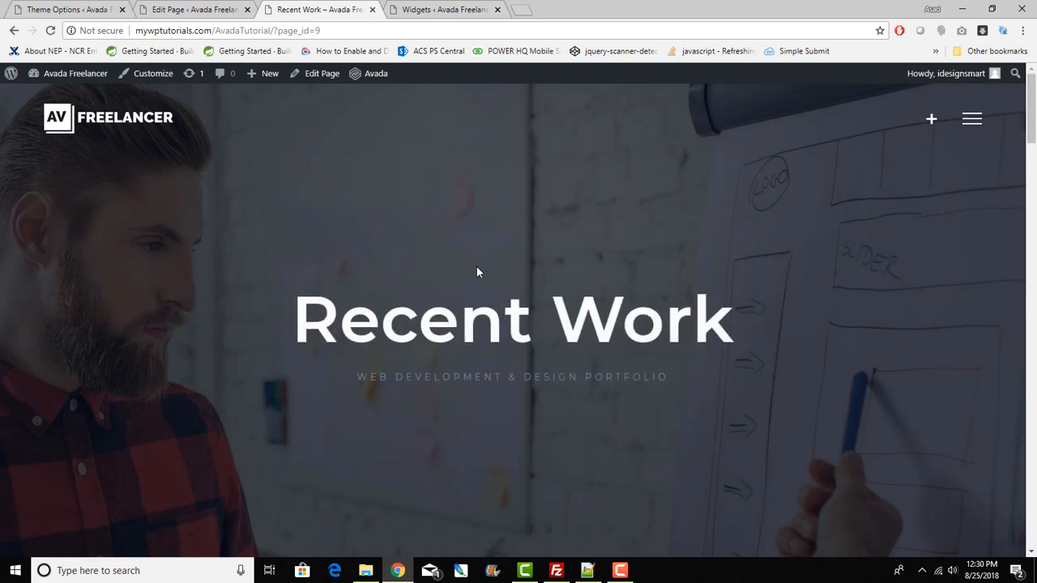
{"action": "scroll", "coordinate": [483, 340], "scroll_direction": "down", "scroll_amount": 9}
{"action": "scroll", "coordinate": [485, 345], "scroll_direction": "down", "scroll_amount": 20}
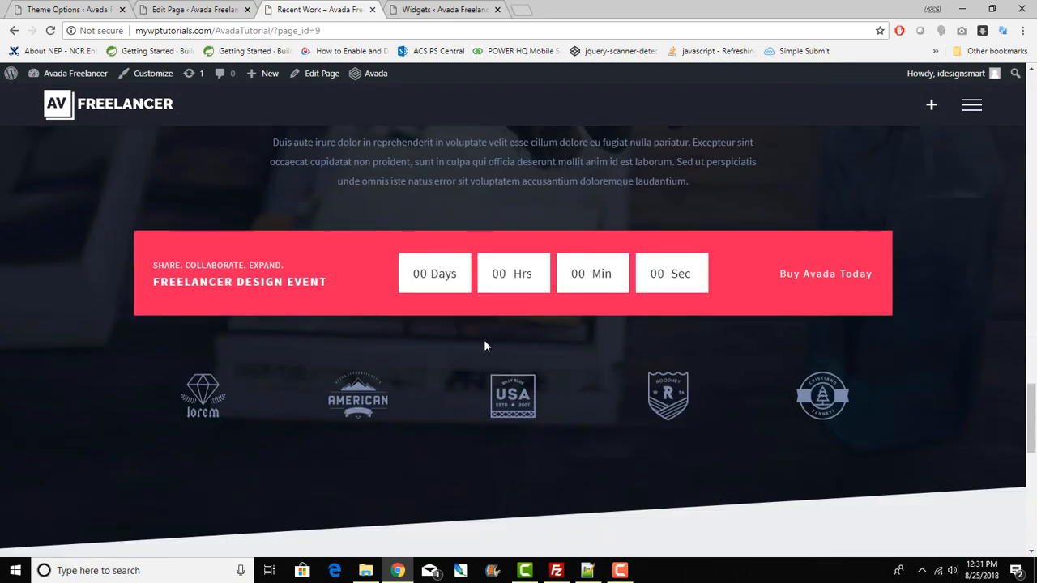
{"action": "scroll", "coordinate": [484, 346], "scroll_direction": "up", "scroll_amount": 5}
{"action": "left_click_drag", "start_coordinate": [467, 433], "coordinate": [710, 458]}
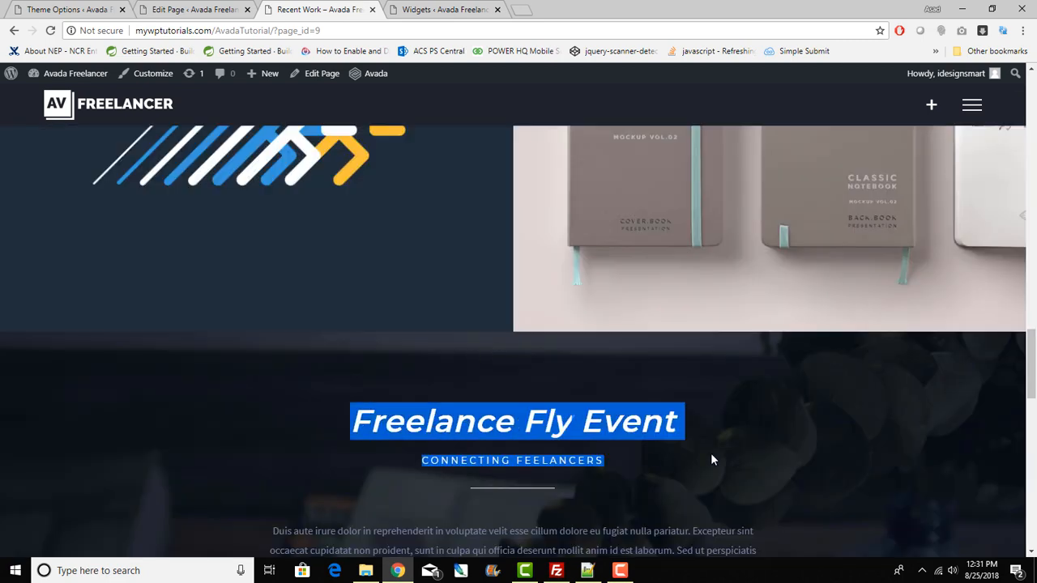
{"action": "scroll", "coordinate": [711, 459], "scroll_direction": "down", "scroll_amount": 5}
{"action": "scroll", "coordinate": [713, 460], "scroll_direction": "down", "scroll_amount": 8}
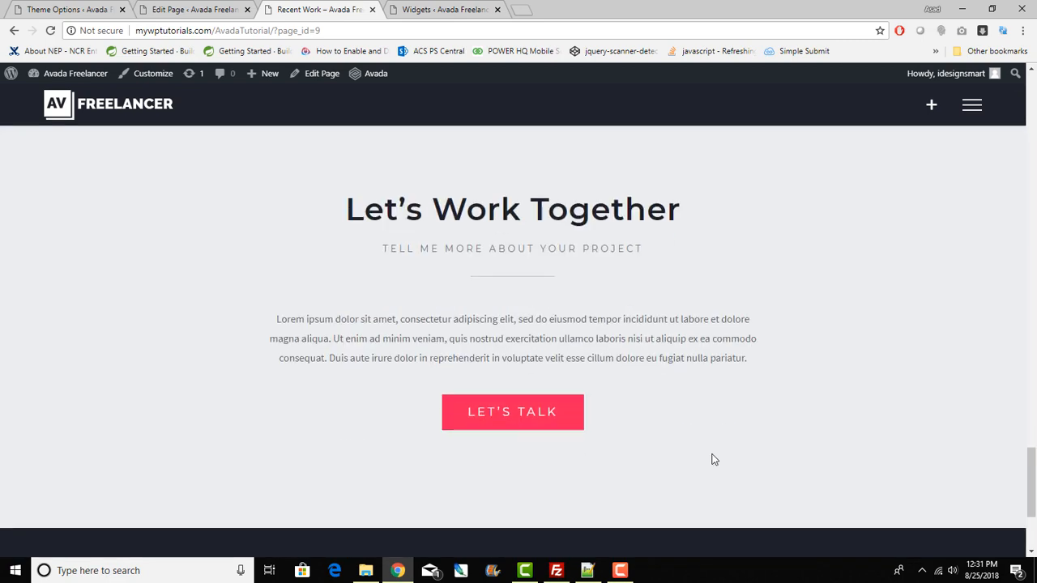
{"action": "scroll", "coordinate": [713, 459], "scroll_direction": "up", "scroll_amount": 7}
{"action": "scroll", "coordinate": [713, 459], "scroll_direction": "up", "scroll_amount": 15}
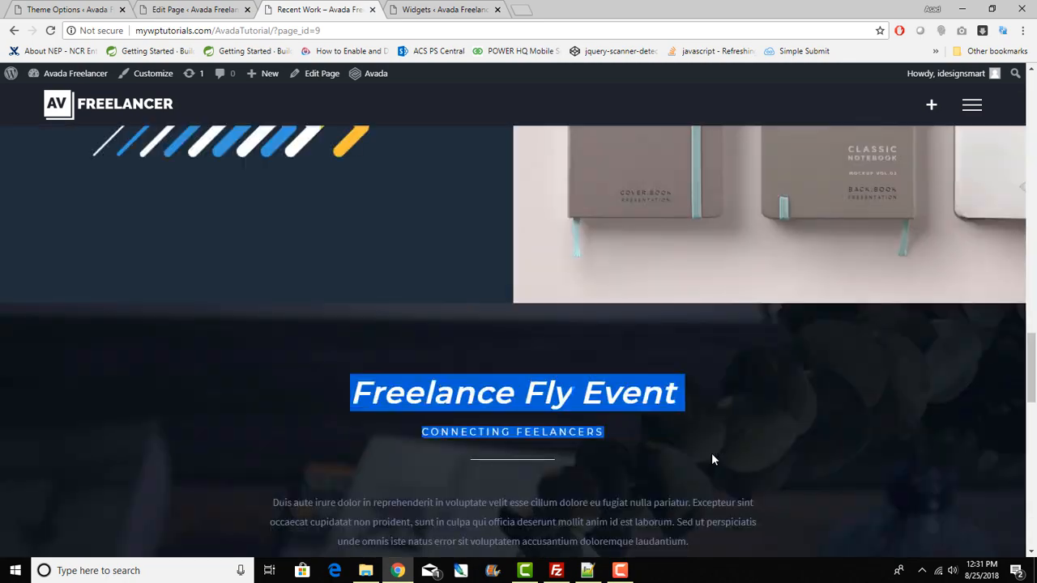
{"action": "scroll", "coordinate": [713, 459], "scroll_direction": "up", "scroll_amount": 5}
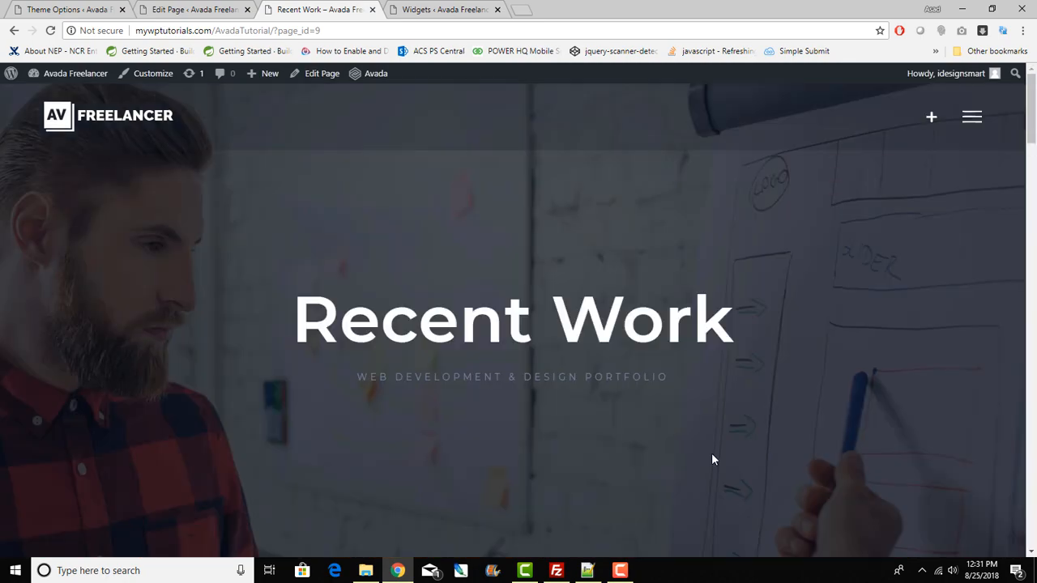